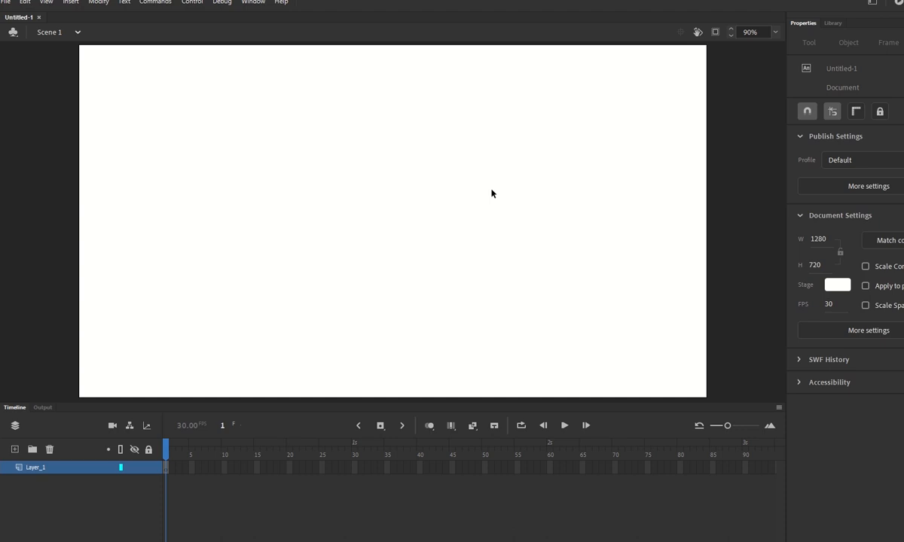
- Open a blank Notepad document and maximize its window
key("super")
type("note")
key("Return")
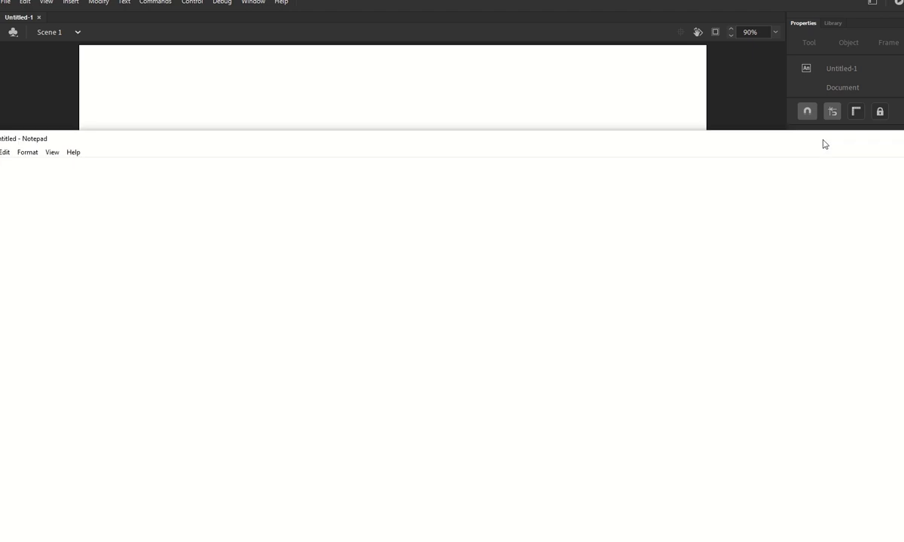
double_click(426, 140)
- Set the Notepad font size to 72
left_click(6, 8)
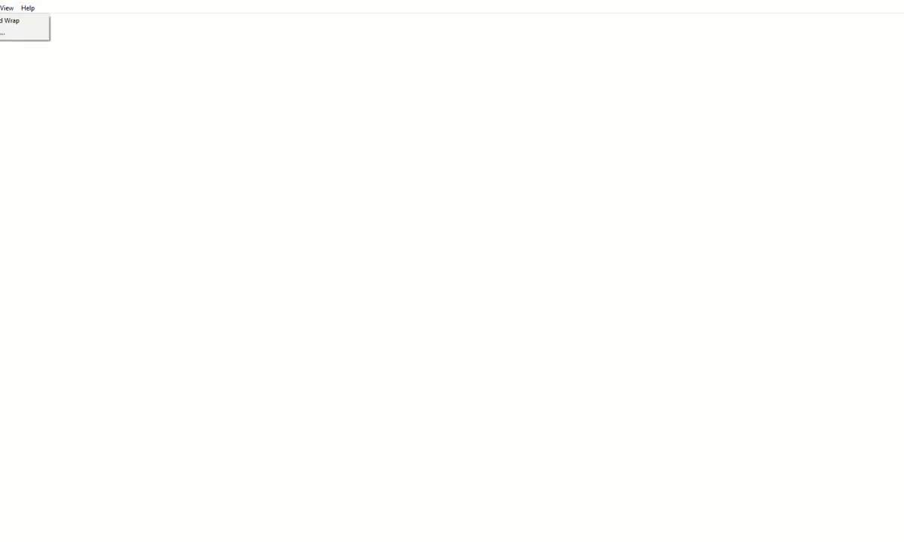
left_click(19, 32)
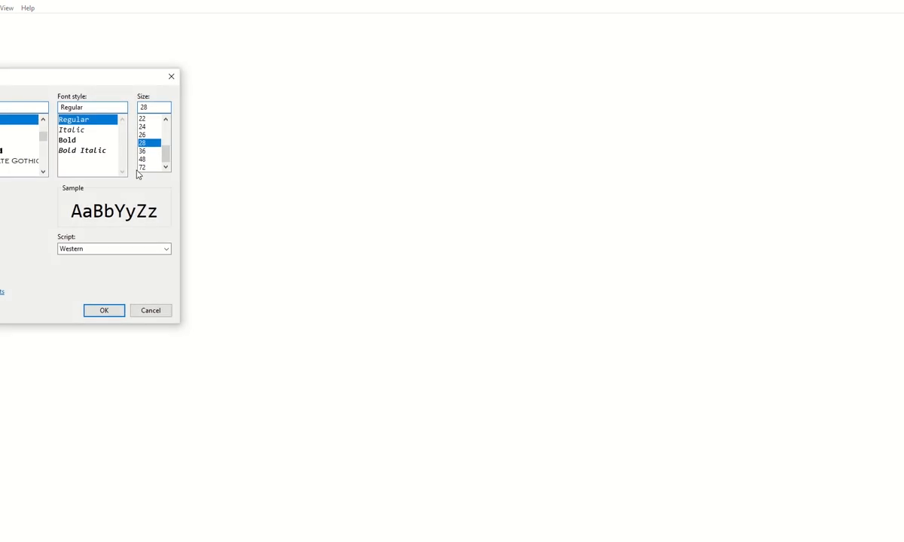
left_click(147, 167)
left_click(103, 310)
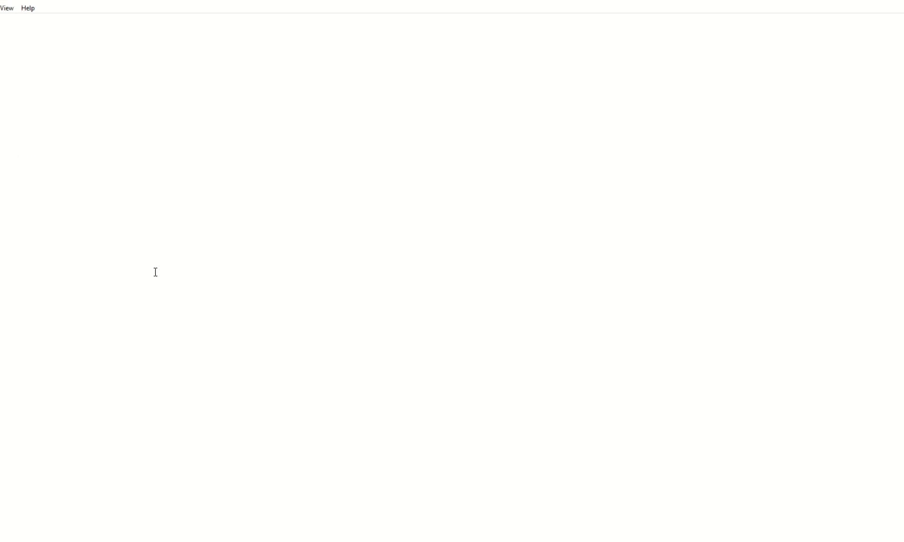
- Enter the terms "keyframe", "farme" and "tweening" on three separate lines
type("keyframe")
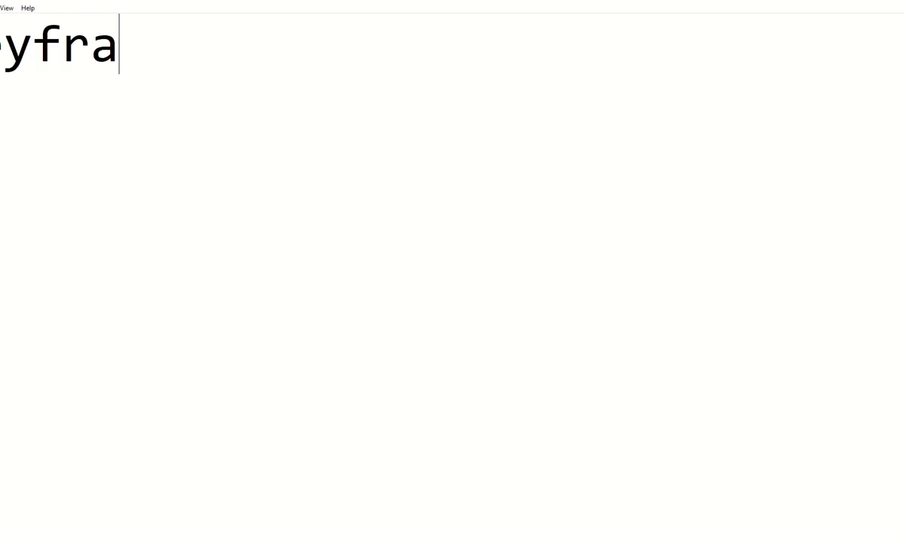
key("Return")
type("rme")
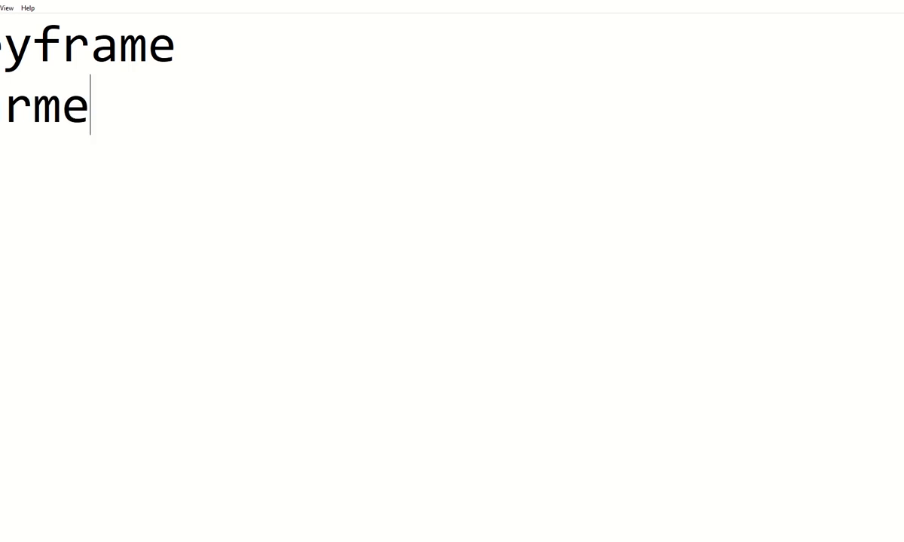
key("Return")
type("tweening")
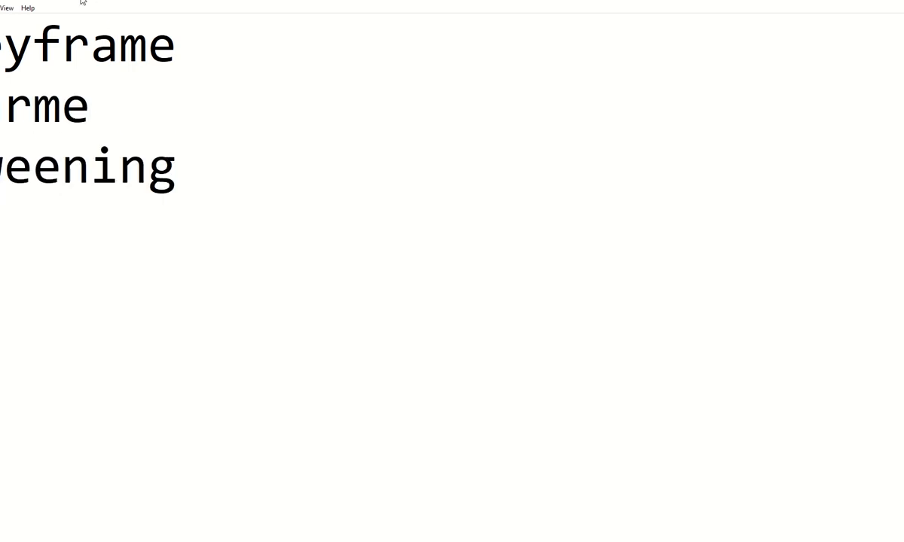
- Highlight "keyframe", correct the misspelled second line to "frame", and highlight that word
double_click(67, 28)
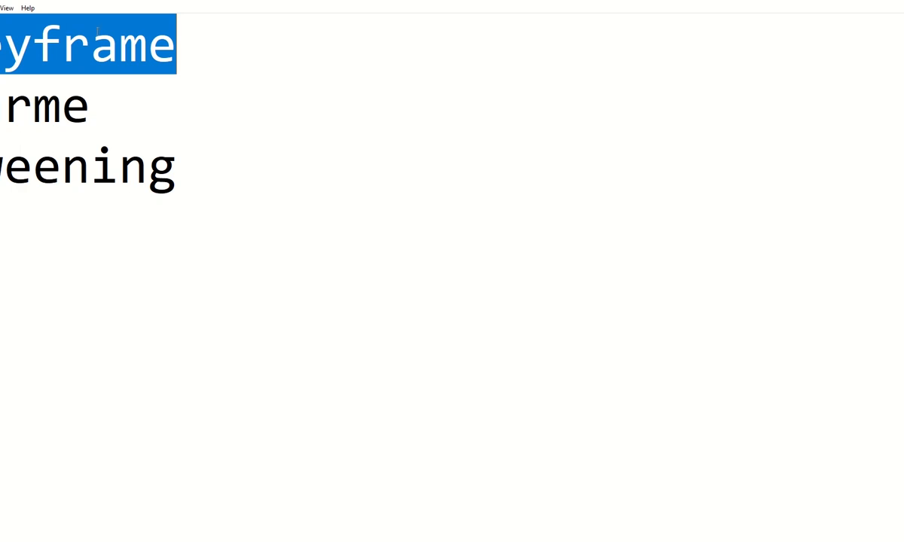
left_click(34, 105)
double_click(34, 105)
type("frame")
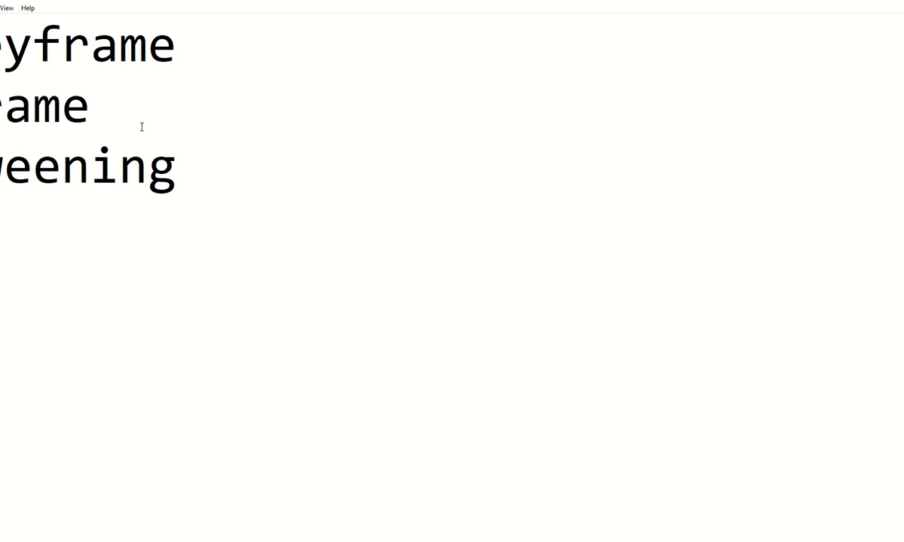
double_click(31, 116)
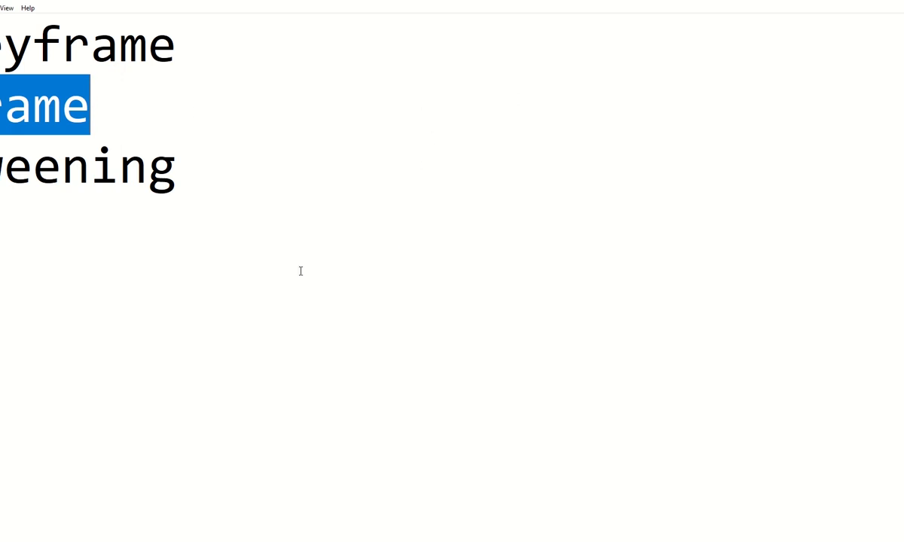
- Open a blank canvas in Paint
key("super")
type("pi")
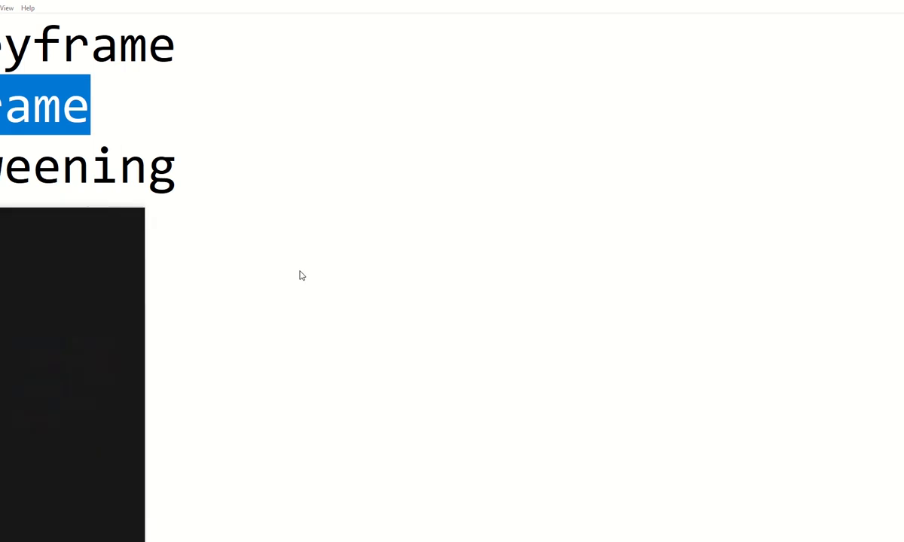
key("Down")
key("Escape")
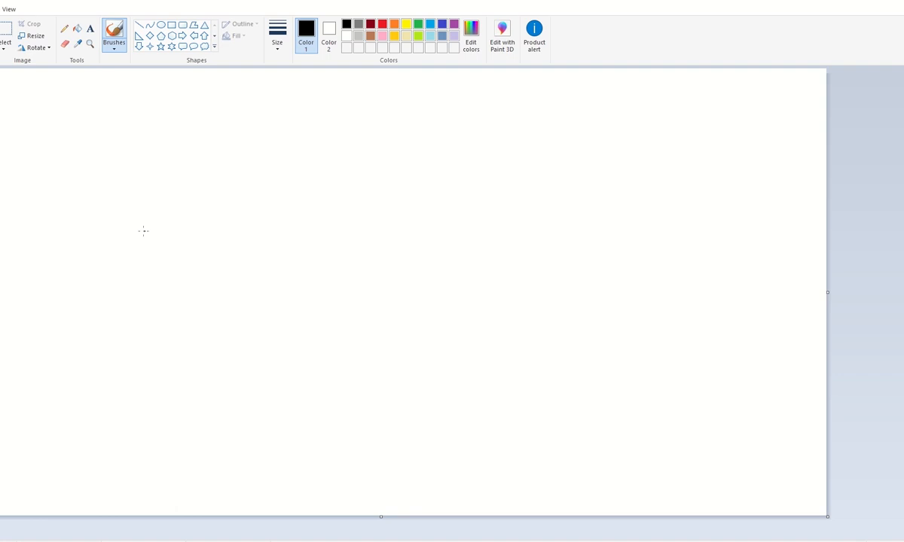
- Brush two black diamonds at opposite sides of the canvas and number them 1 and 2
mouse_move(140, 229)
left_mouse_down()
mouse_move(162, 206)
mouse_move(178, 242)
mouse_move(164, 263)
mouse_move(142, 237)
left_mouse_up()
key("ctrl+z")
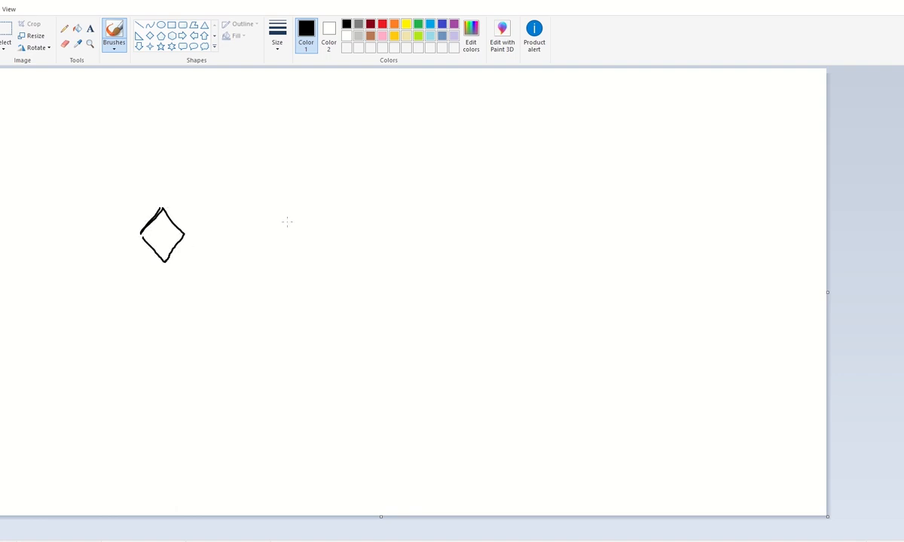
mouse_move(730, 197)
left_mouse_down()
mouse_move(713, 222)
mouse_move(713, 240)
mouse_move(732, 257)
mouse_move(748, 227)
mouse_move(730, 198)
left_mouse_up()
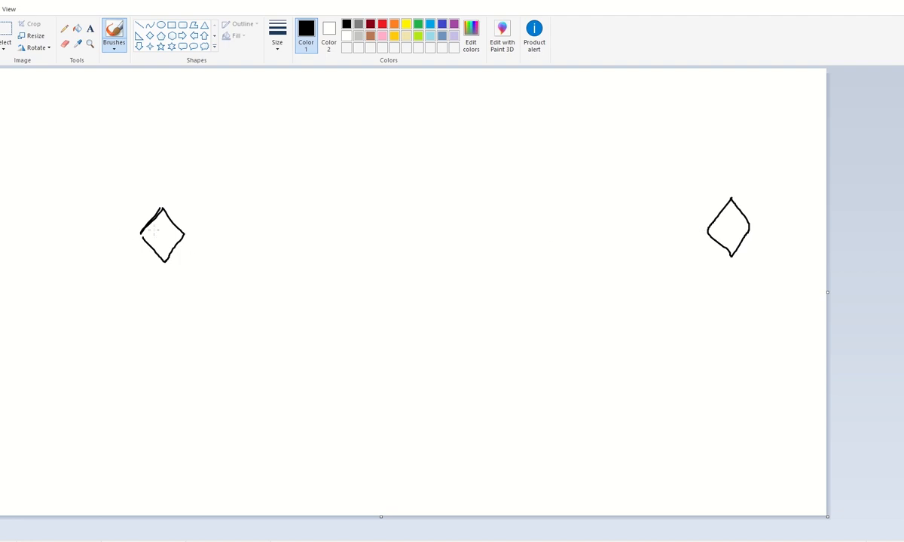
left_click_drag(153, 231, 164, 235)
left_click_drag(721, 222, 734, 235)
- Handwrite the time 00:00 below diamond 1 and 05:00 below diamond 2
left_click_drag(155, 292, 182, 293)
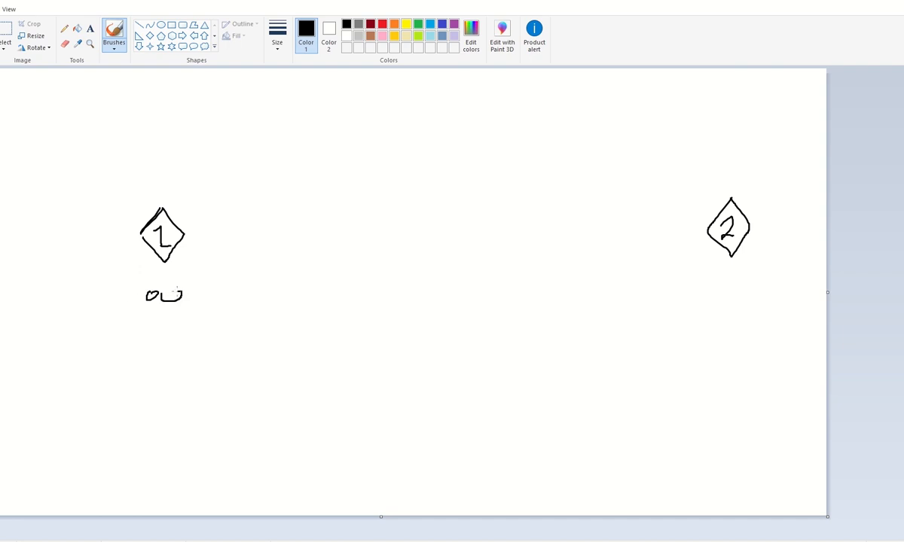
mouse_move(128, 296)
left_mouse_down()
mouse_move(121, 299)
mouse_move(127, 296)
left_mouse_up()
left_click_drag(112, 296, 111, 296)
mouse_move(699, 289)
left_mouse_down()
mouse_move(729, 278)
mouse_move(717, 296)
mouse_move(773, 280)
left_mouse_up()
left_click(740, 286)
left_click(741, 294)
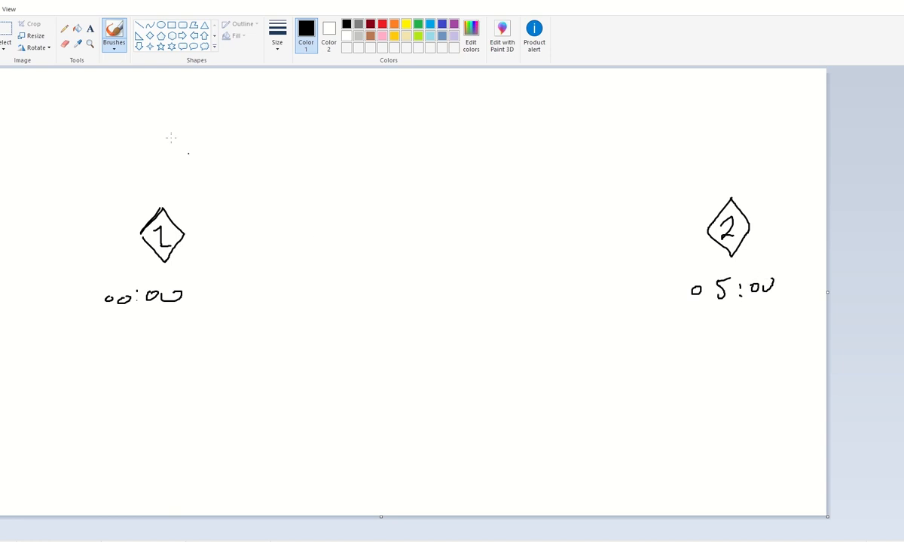
- Draw a red, roughly square rectangle above diamond 1
left_click(172, 26)
left_click(382, 23)
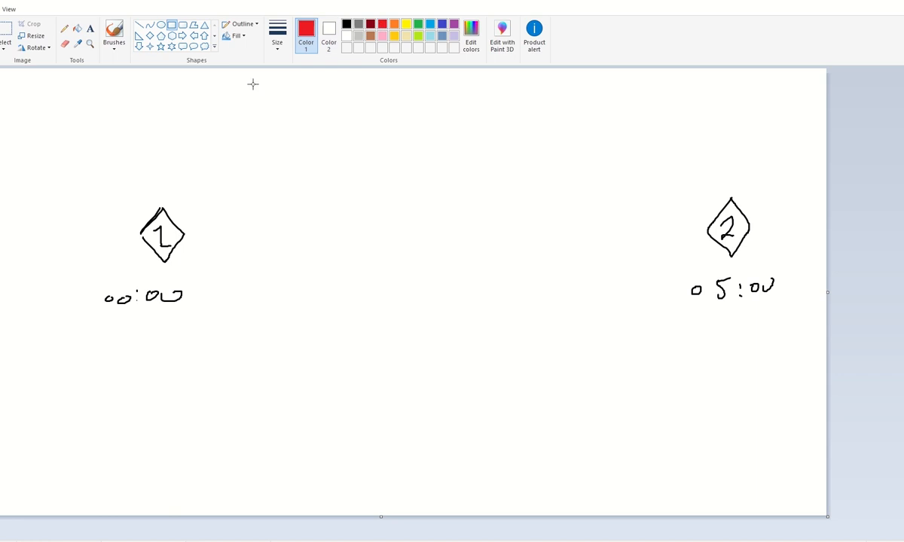
left_click_drag(123, 126, 190, 184)
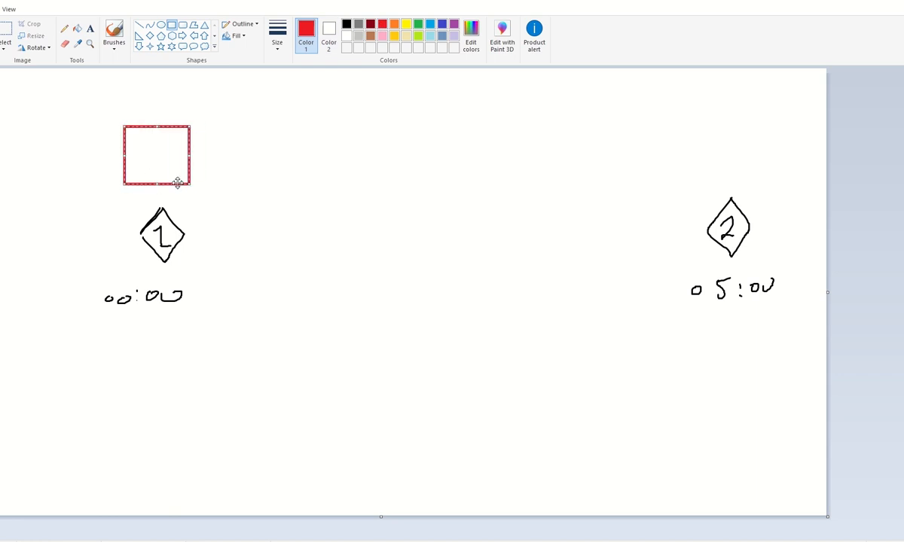
- Copy the red square above diamond 1 and place the duplicate above diamond 2
key("ctrl+v")
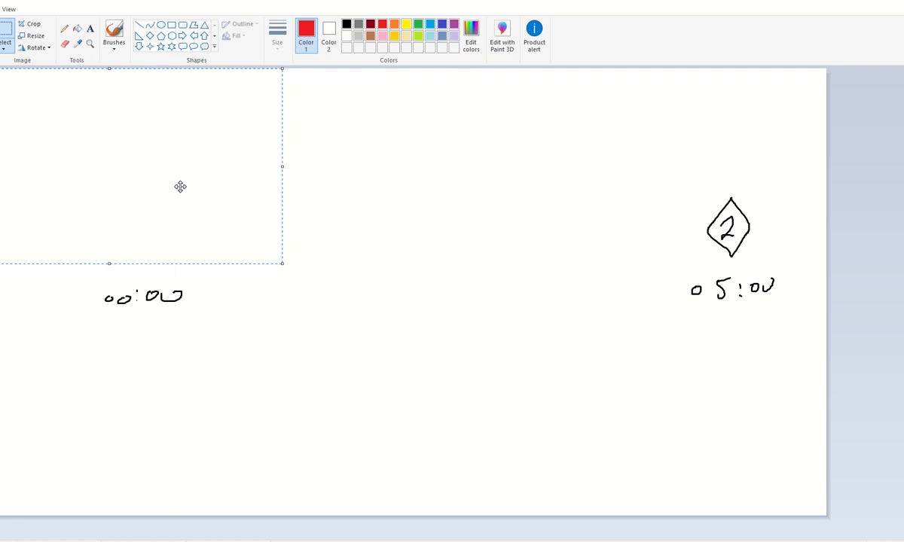
key("ctrl+z")
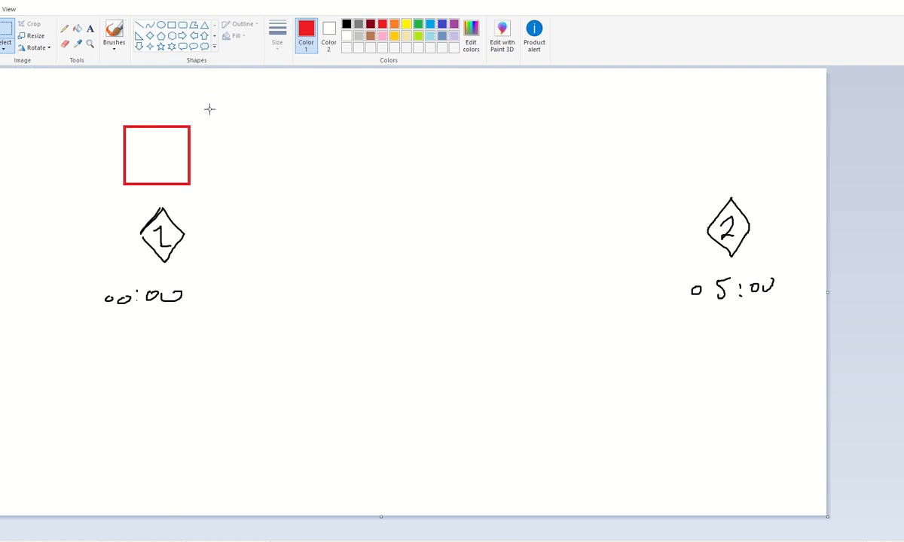
left_click_drag(194, 122, 119, 187)
key("ctrl+c")
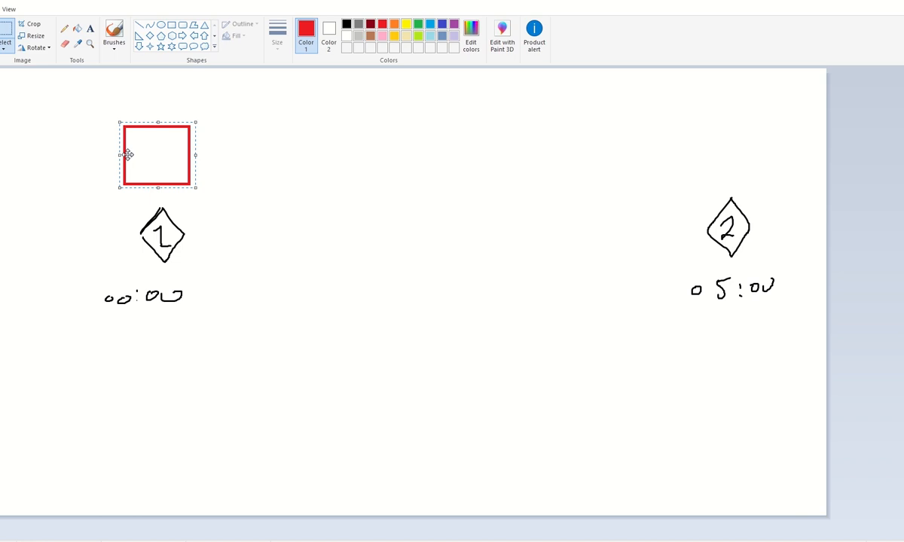
left_click(214, 174)
key("ctrl+v")
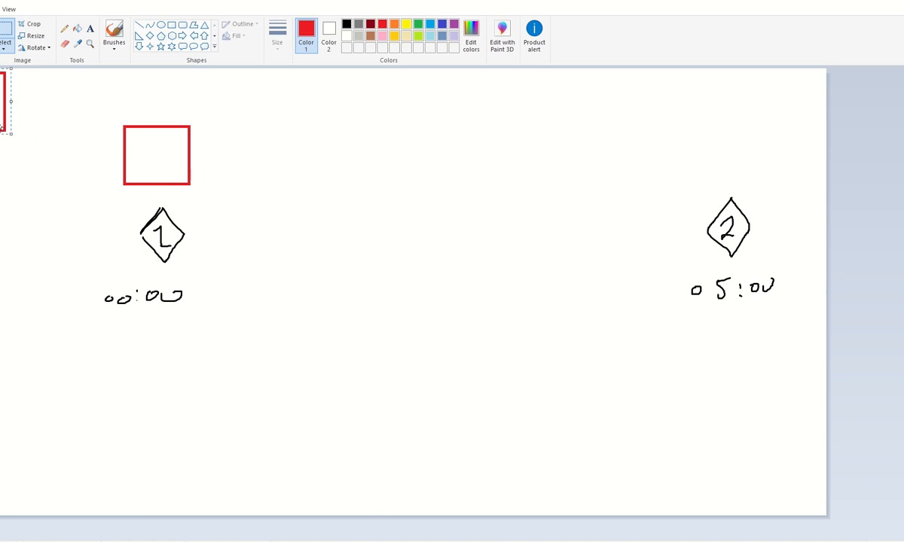
mouse_move(3, 123)
left_mouse_down()
mouse_move(776, 193)
mouse_move(746, 174)
mouse_move(774, 181)
left_mouse_up()
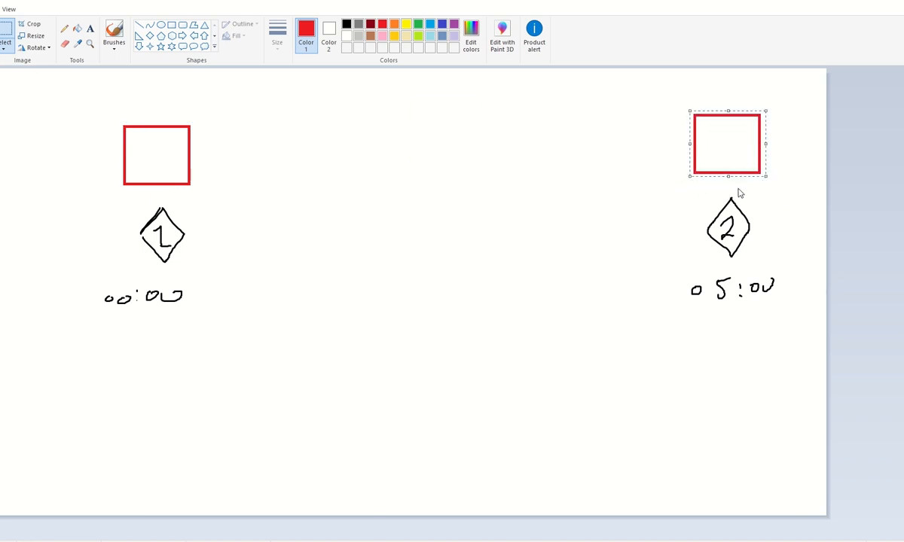
- Try rotating the duplicated square 90° left above diamond 2, and undo its placement
left_click(34, 47)
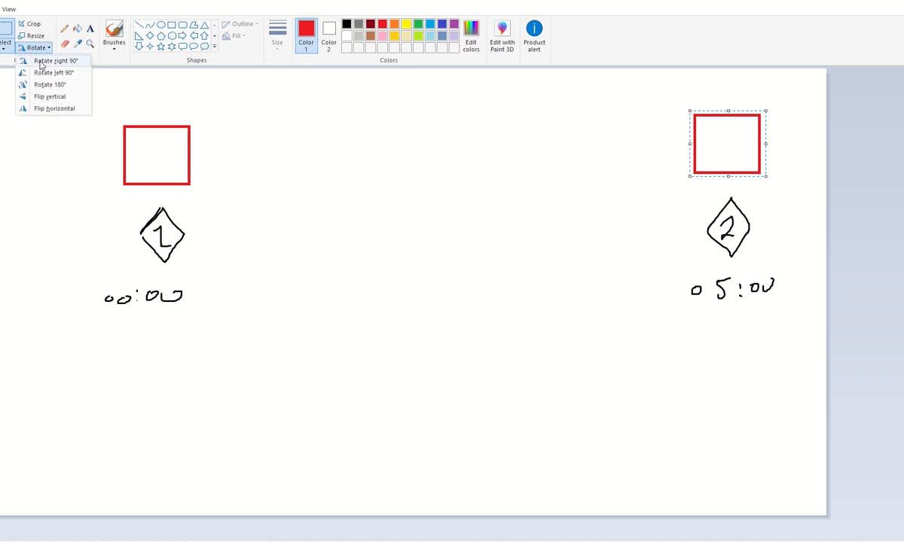
left_click(47, 73)
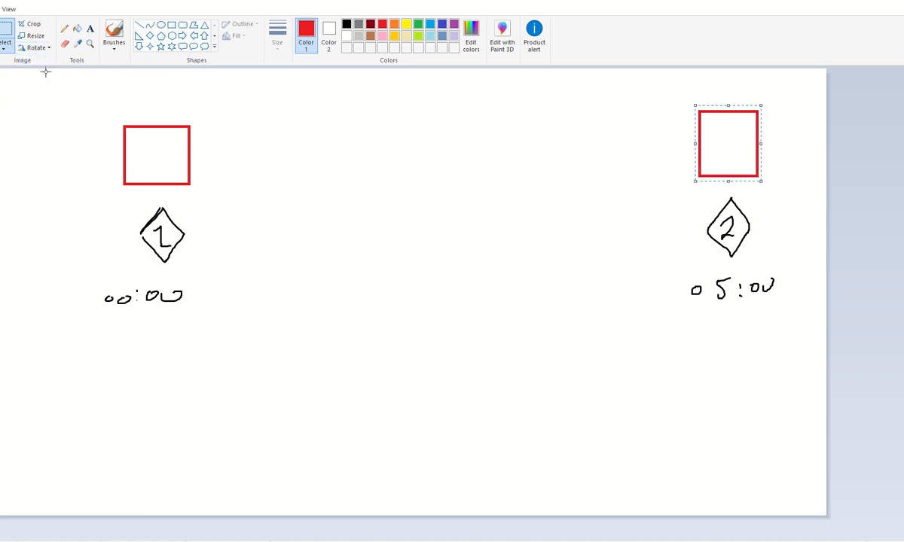
left_click_drag(415, 157, 654, 200)
key("ctrl+z")
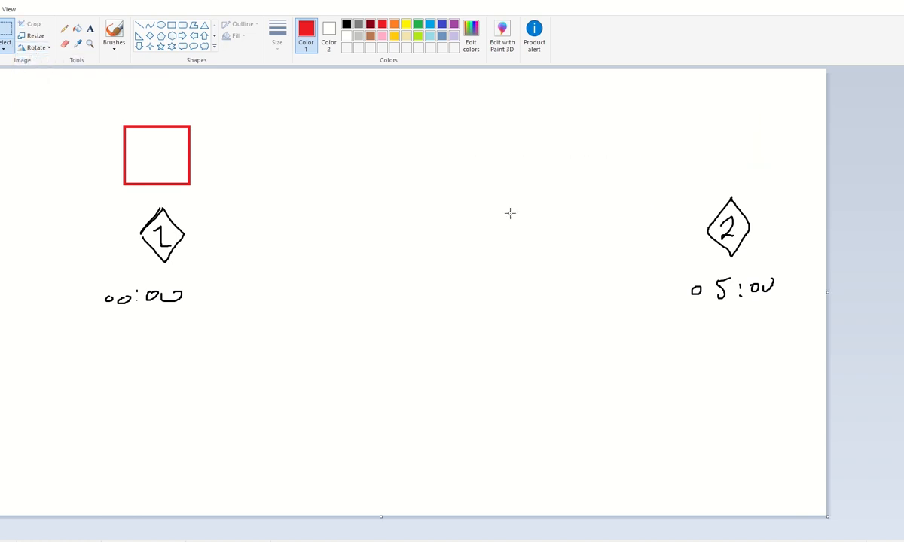
- Paste the red square again above diamond 2 and stretch it horizontally into a wide rectangle
key("ctrl+v")
left_click_drag(4, 118, 803, 152)
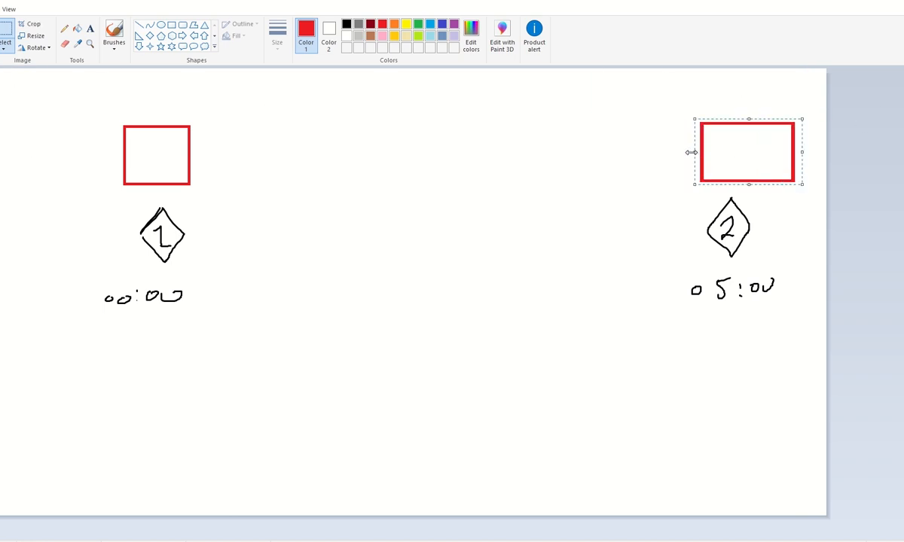
left_click_drag(692, 152, 683, 172)
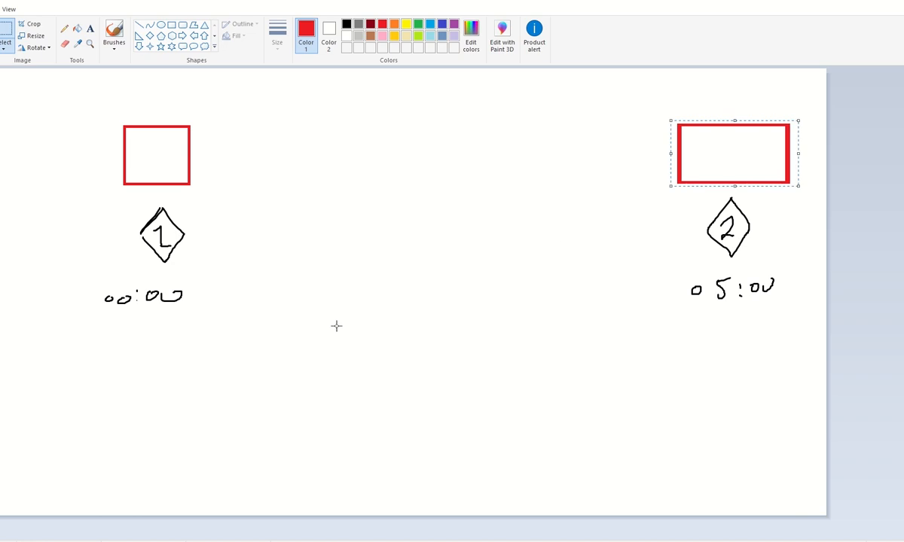
left_click(319, 308)
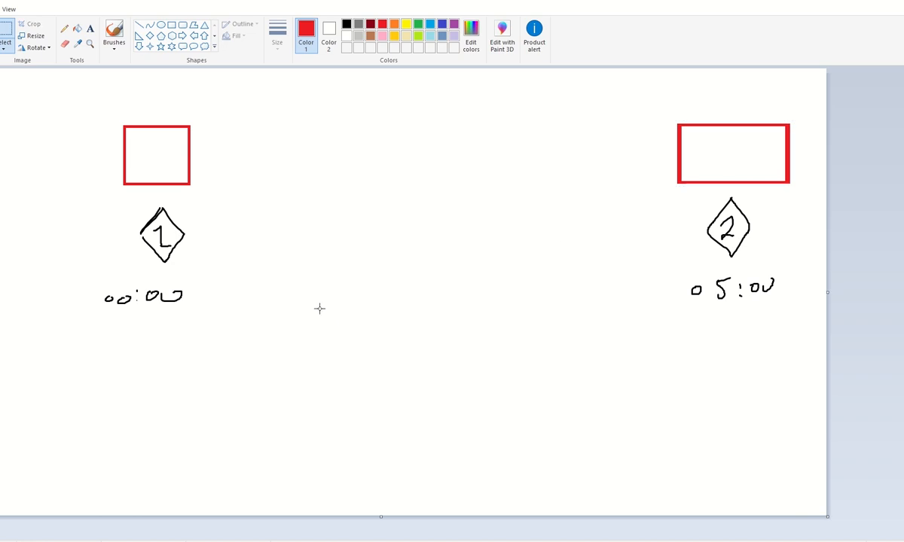
- Brush a red zigzag line from diamond 1 to diamond 2 and write "30 fps" below it
left_click(105, 30)
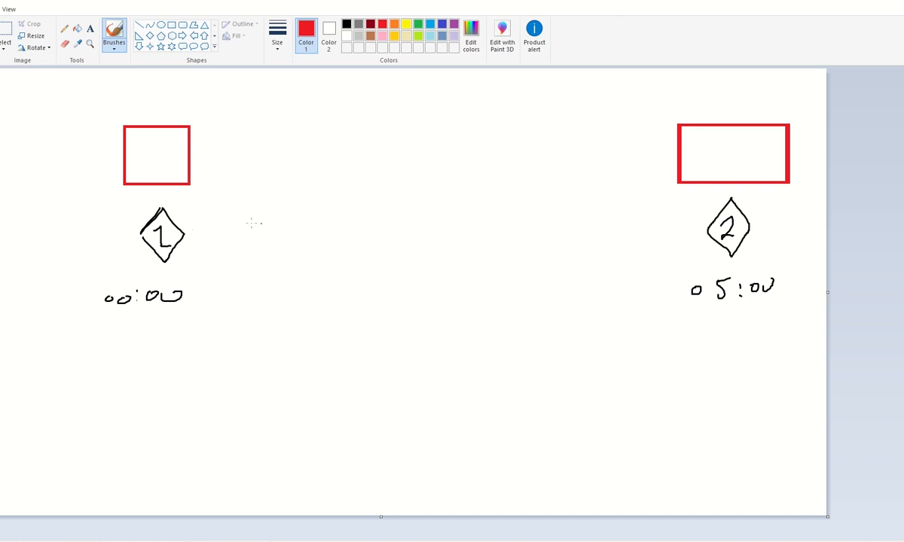
mouse_move(216, 236)
left_mouse_down()
mouse_move(237, 214)
mouse_move(284, 239)
mouse_move(399, 221)
mouse_move(455, 245)
mouse_move(545, 225)
mouse_move(601, 243)
mouse_move(659, 224)
mouse_move(719, 237)
left_mouse_up()
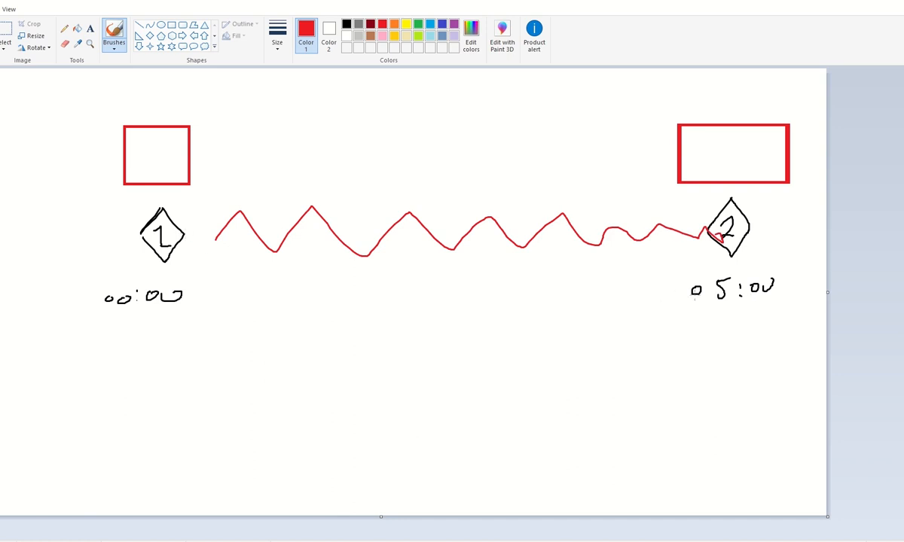
mouse_move(360, 360)
left_mouse_down()
mouse_move(391, 394)
mouse_move(426, 360)
mouse_move(454, 408)
mouse_move(453, 389)
mouse_move(485, 391)
left_mouse_up()
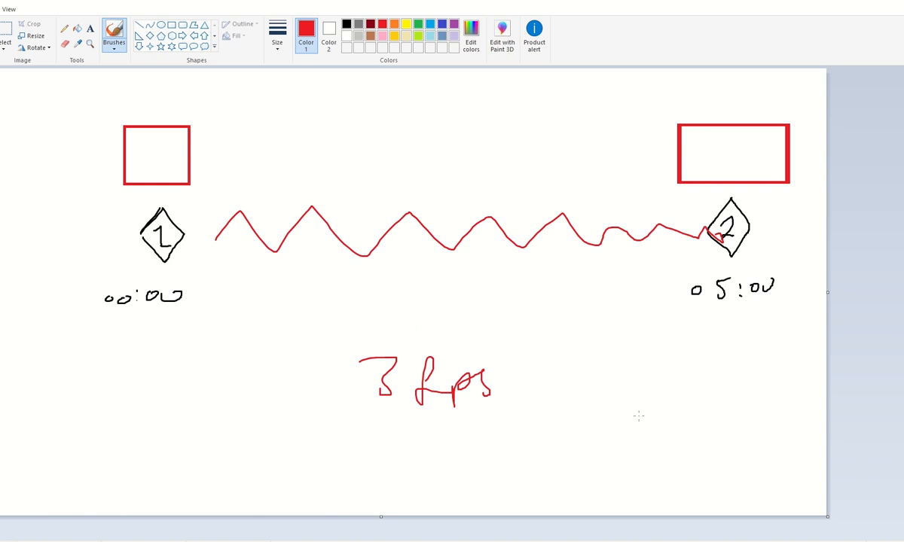
mouse_move(407, 371)
left_mouse_down()
mouse_move(396, 392)
mouse_move(402, 397)
left_mouse_up()
- Handwrite "tweening" in red above the zigzag line and close the Paint drawing without saving it
mouse_move(350, 130)
left_mouse_down()
mouse_move(332, 193)
mouse_move(413, 161)
mouse_move(450, 163)
mouse_move(461, 181)
mouse_move(470, 162)
mouse_move(494, 177)
mouse_move(530, 309)
left_mouse_up()
mouse_move(525, 341)
left_mouse_down()
mouse_move(502, 216)
mouse_move(511, 195)
left_mouse_up()
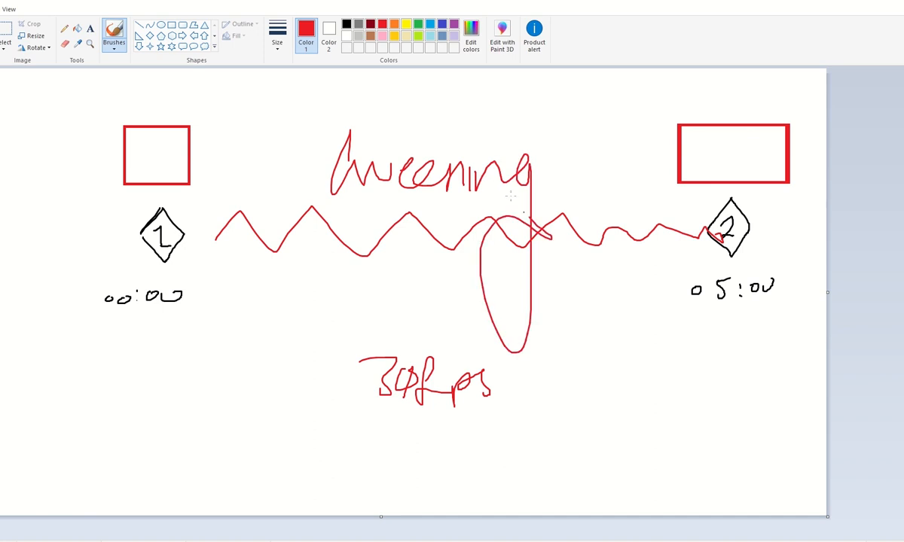
left_click_drag(324, 151, 385, 145)
key("alt+F4")
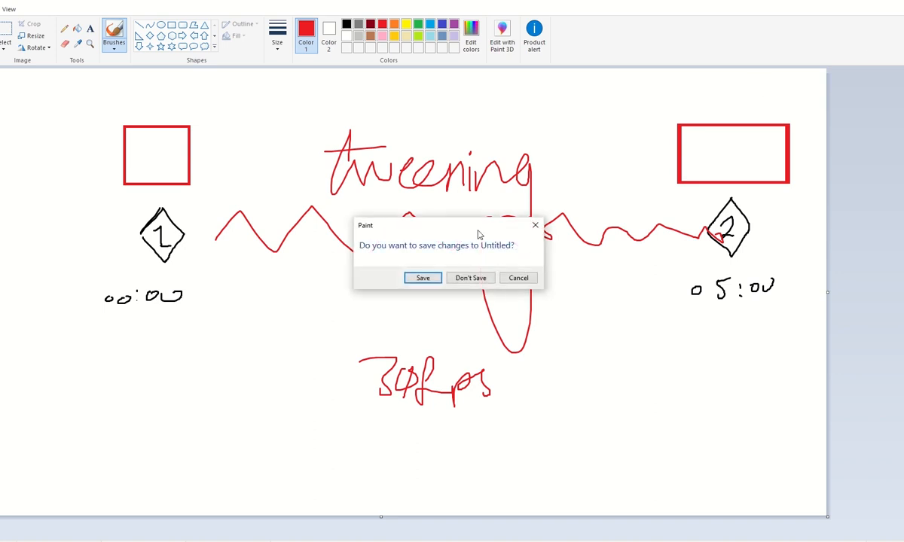
left_click(470, 288)
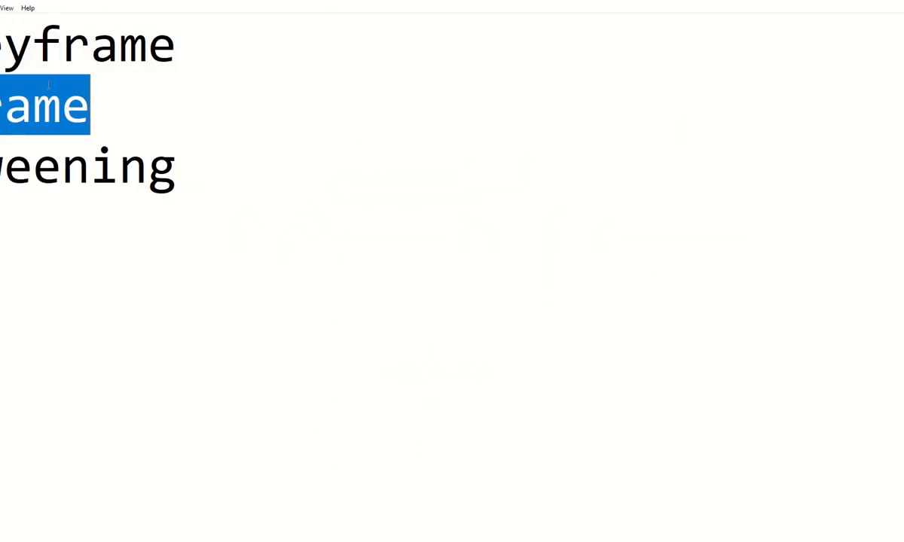
- Highlight the terms keyframe and tweening one after the other in the list, and clear the selection
double_click(58, 65)
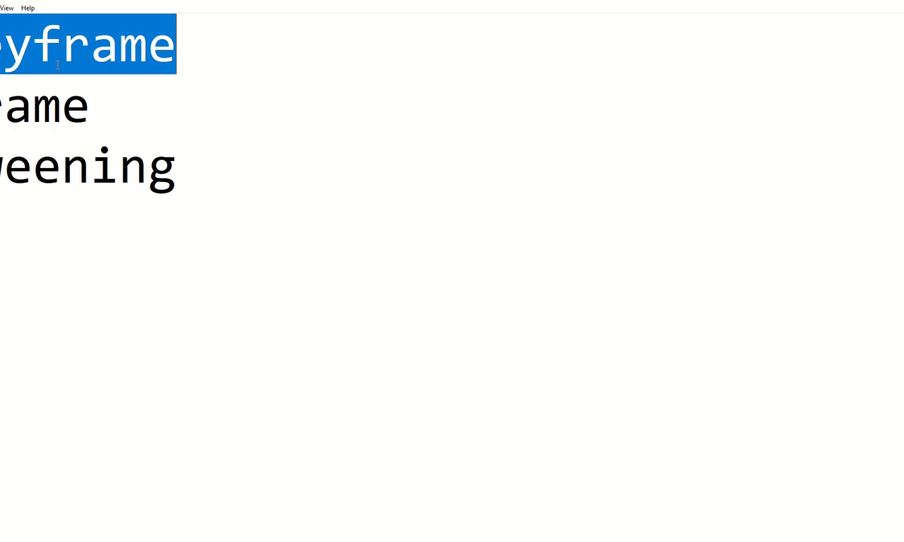
double_click(34, 166)
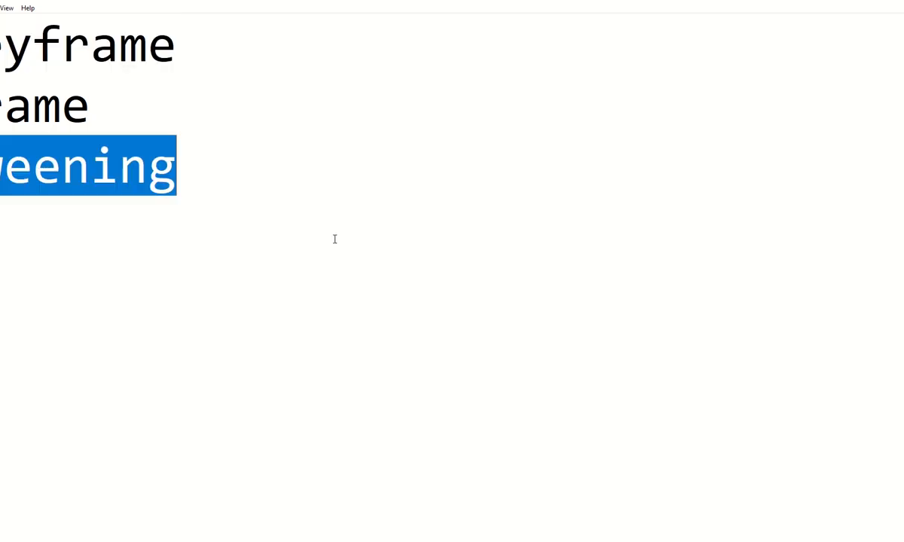
left_click(285, 210)
- Replace the whole list with three lines naming the tween types: classic tween, motion tween and shape tween
key("ctrl+a")
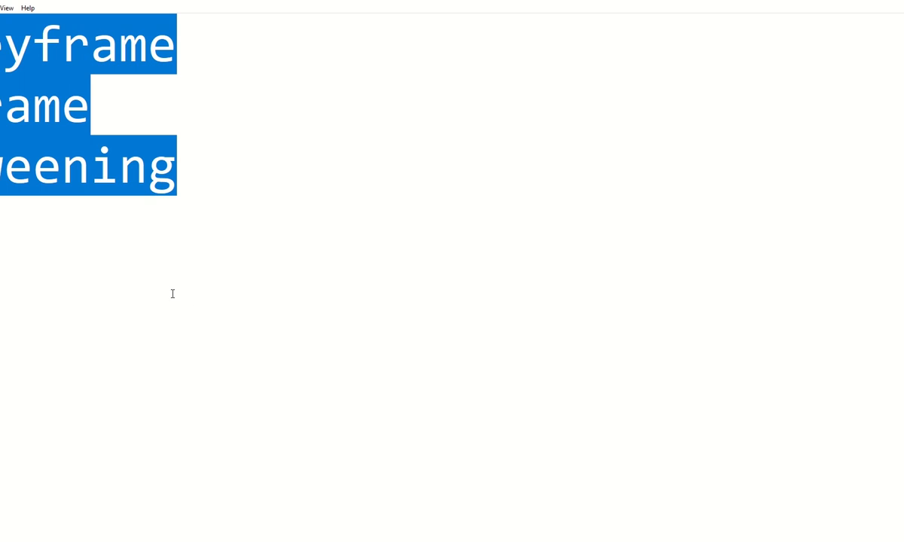
type("a")
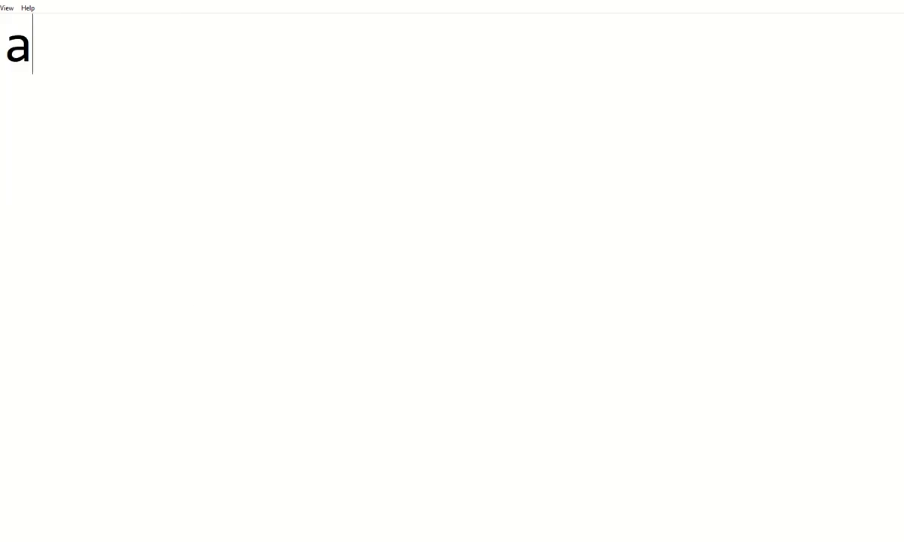
type("ssic tween")
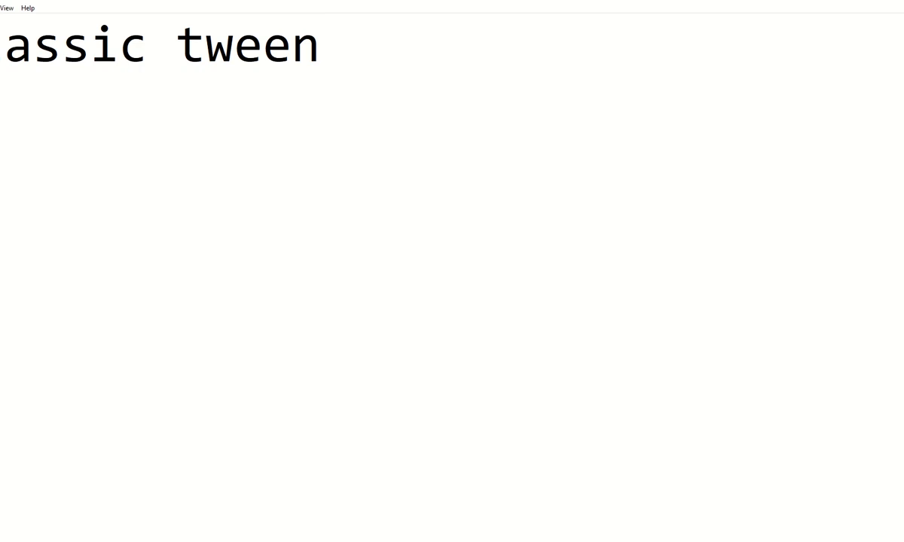
key("Return")
type("motion ")
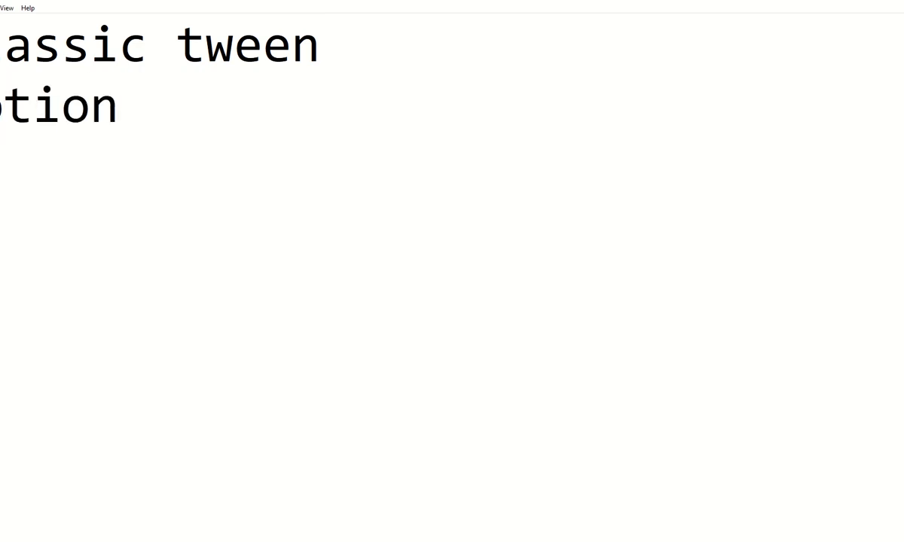
type("tween")
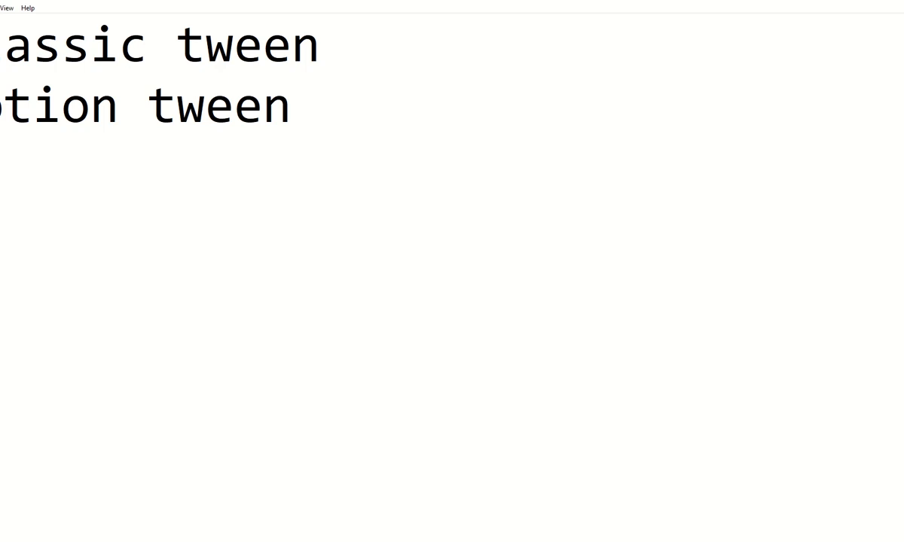
key("Return")
type("Shape ")
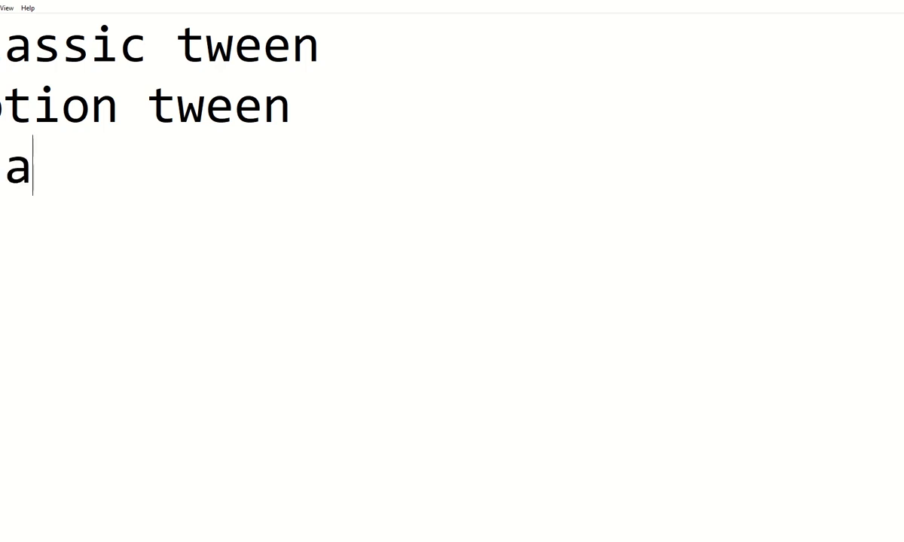
type("tween")
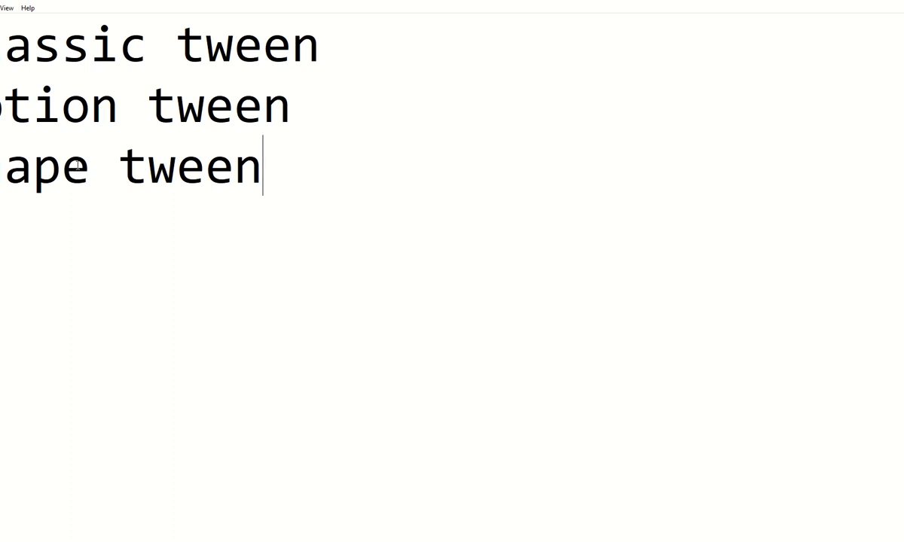
- Highlight all three tween types, followed by the classic tween line alone and the classic and motion tween lines together
left_click_drag(1, 31, 313, 151)
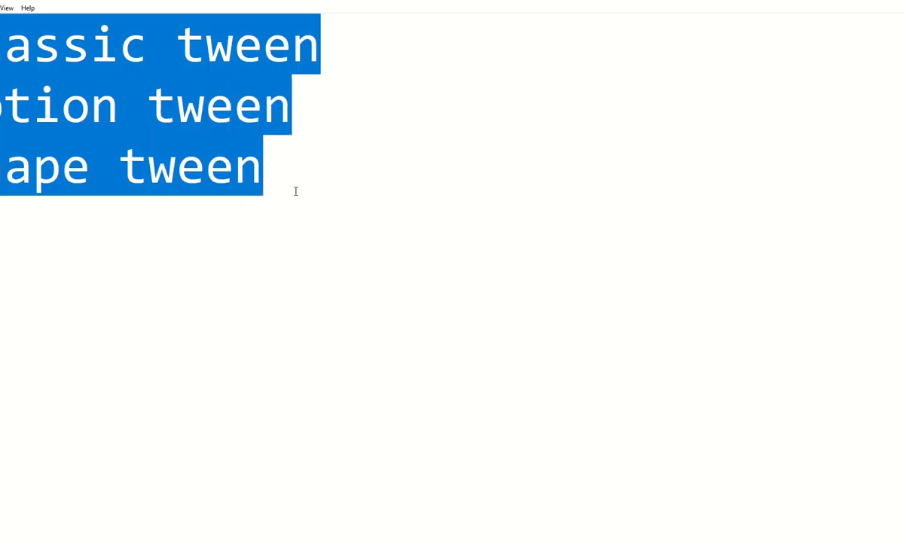
double_click(12, 54)
left_click_drag(12, 54, 200, 32)
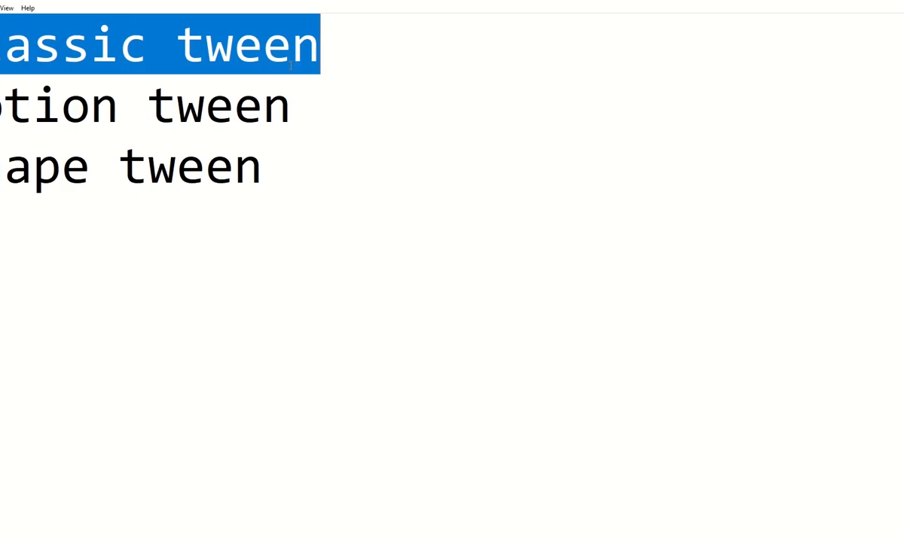
double_click(246, 72)
left_click(204, 97)
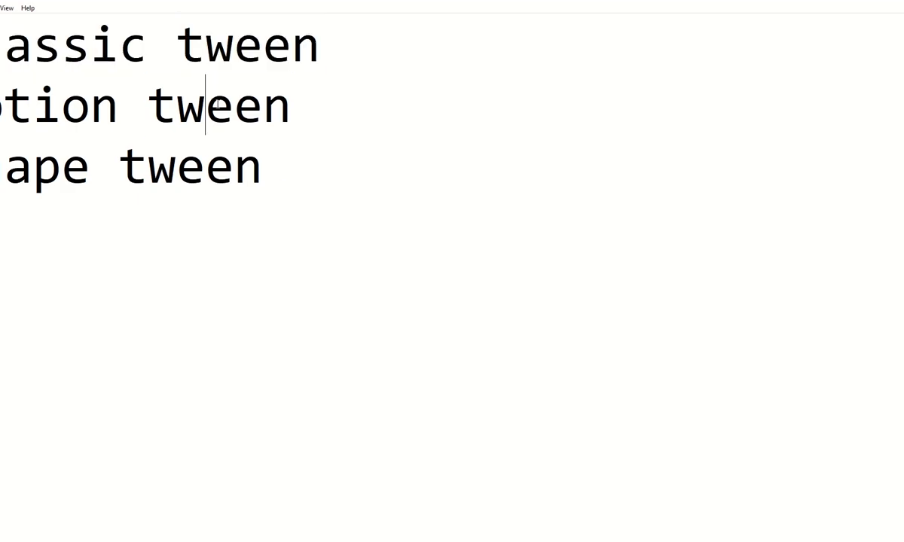
left_click_drag(315, 104, 1, 43)
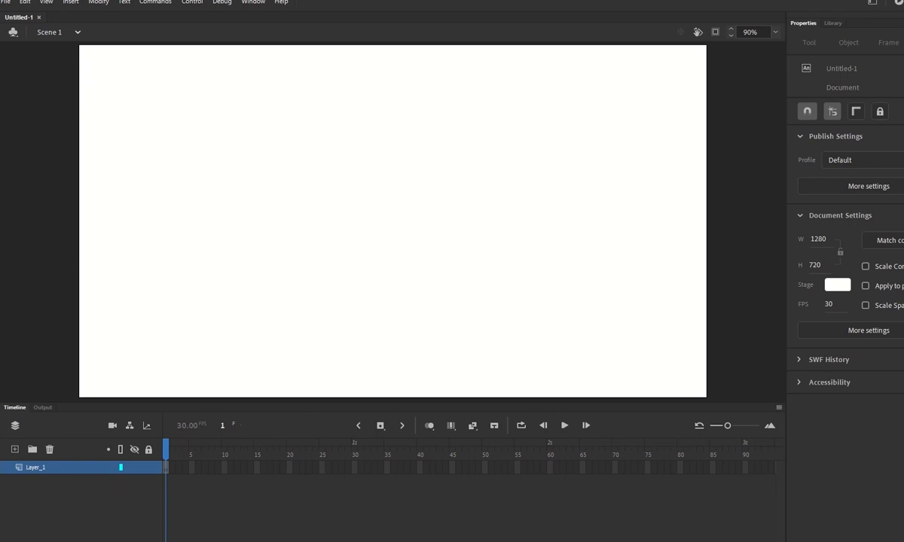
- In Adobe Animate, draw a solid blue pentagon about 260 px wide and 248 px high on the left side of the stage
left_click(2, 182)
left_click_drag(200, 204, 188, 243)
key("v")
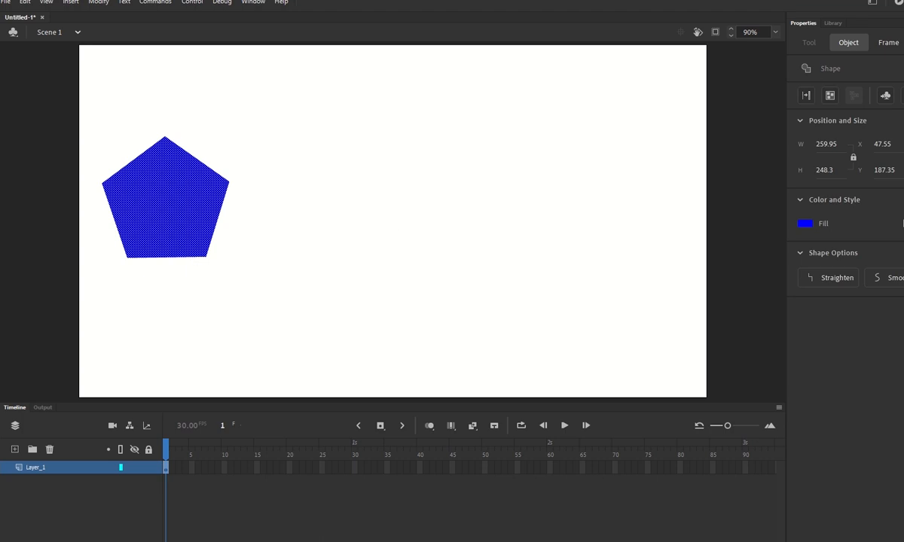
- Convert the pentagon to a Graphic symbol named polygon_gr
key("F8")
left_click(380, 142)
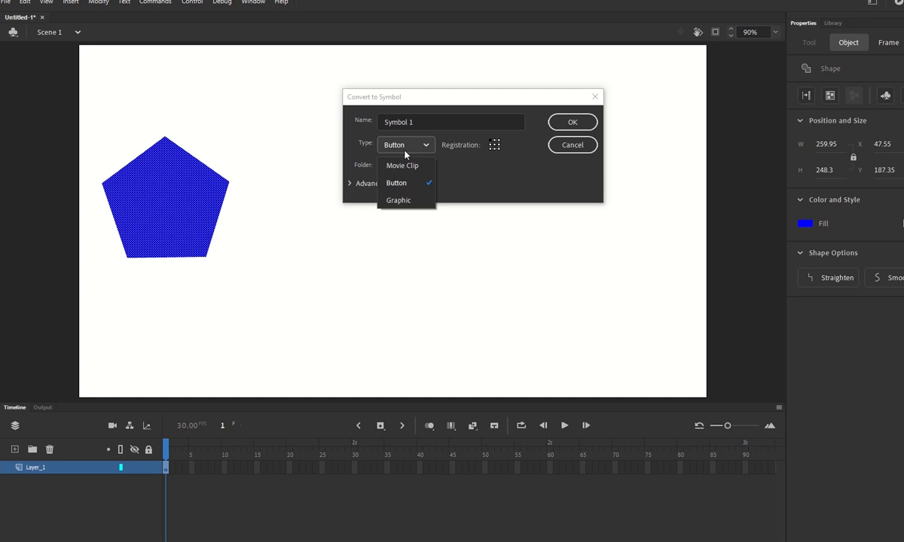
left_click(407, 199)
left_click_drag(430, 123, 279, 125)
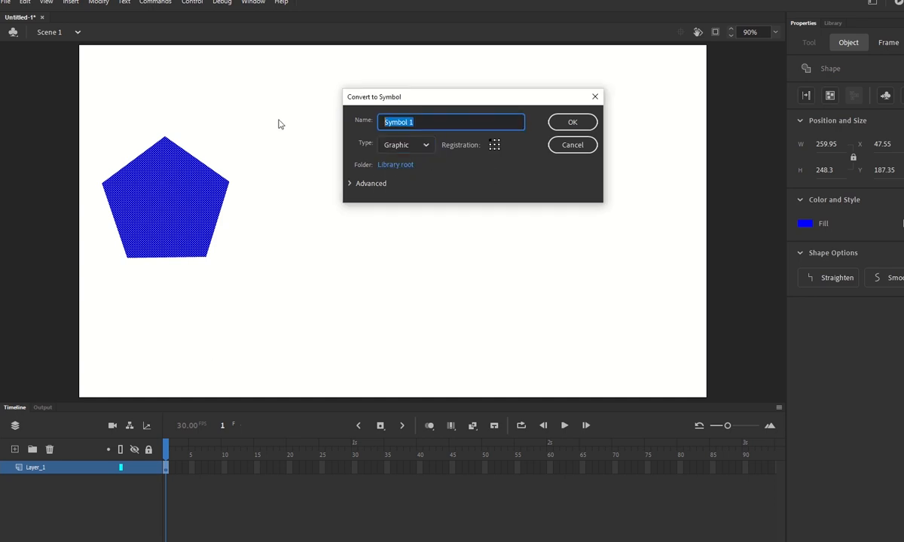
type("poll")
key("BackSpace")
type("ygon_gr")
key("Return")
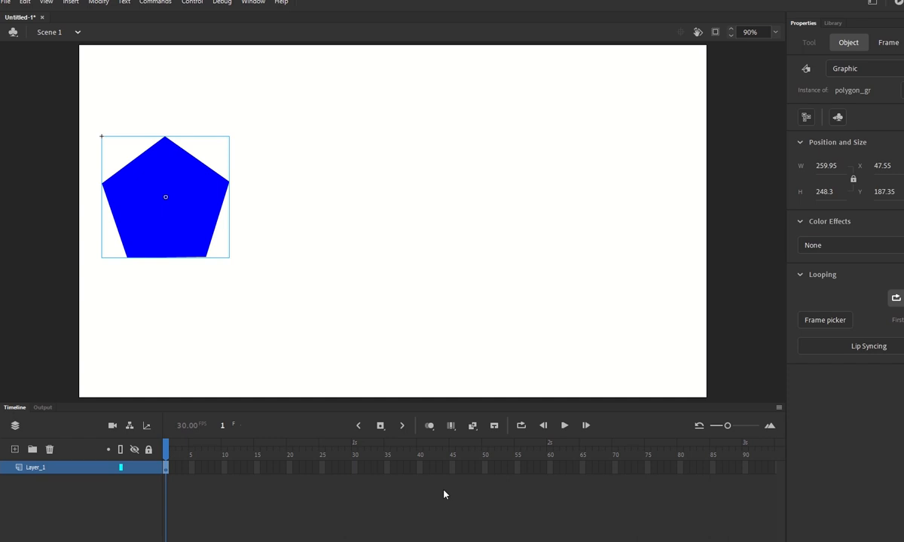
- Insert a keyframe at frame 30 of Layer_1 and move the pentagon there horizontally to the stage's right side, at about X 1002
left_click(356, 467)
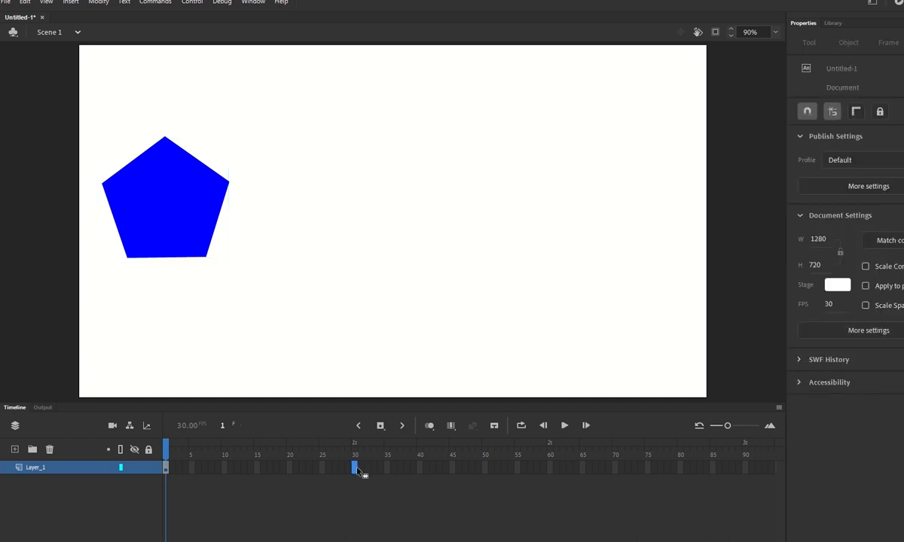
key("F5")
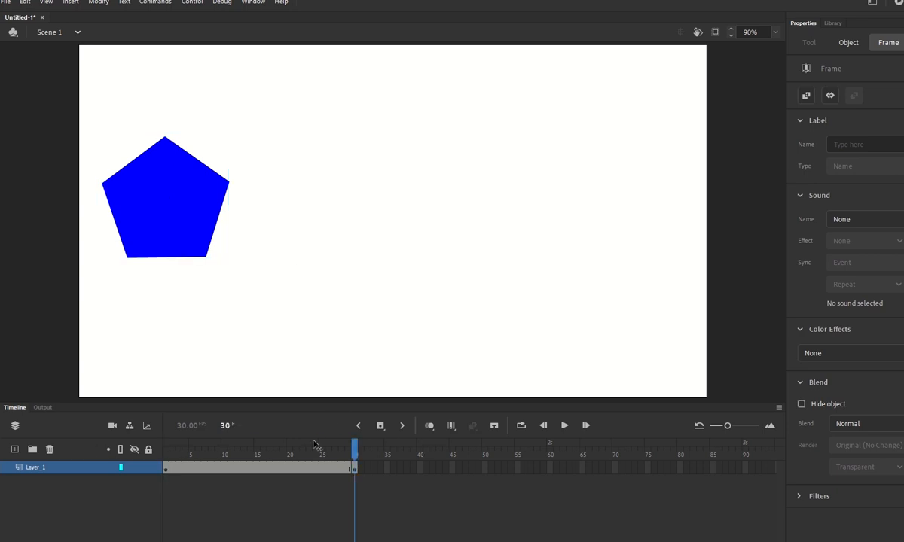
left_click_drag(170, 445, 348, 447)
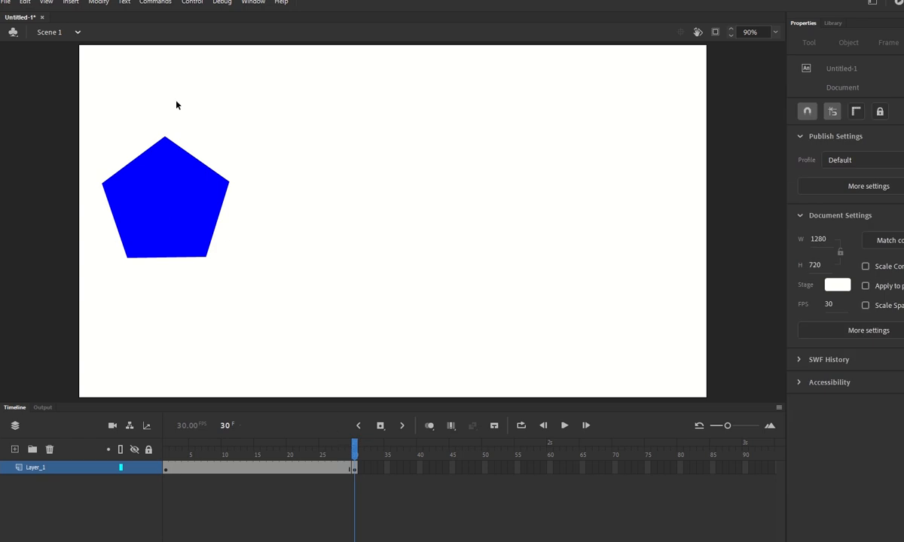
left_click(178, 206)
left_click_drag(178, 211, 641, 218)
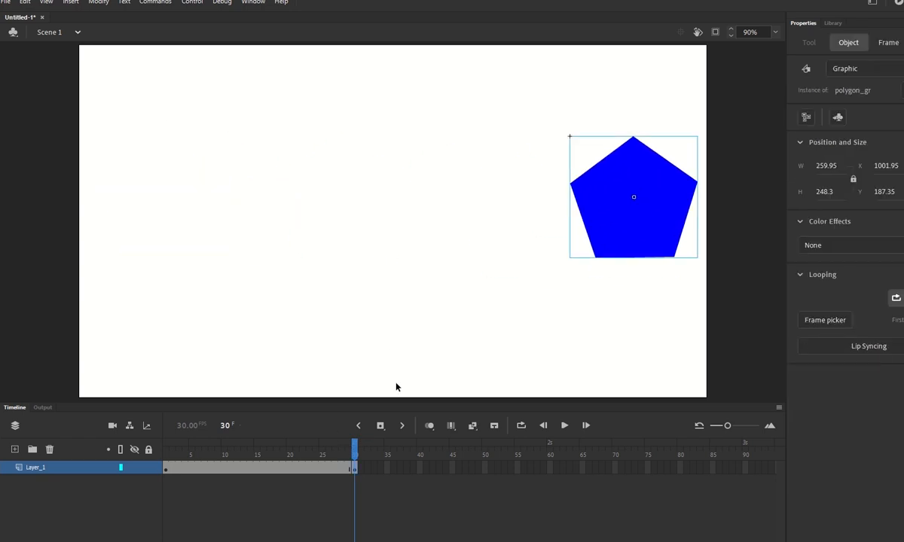
- Scrub Layer_1 between the first frame and frame 30 to examine the pentagon's position between the two keyframes
left_click_drag(354, 448, 186, 435)
left_click(172, 491)
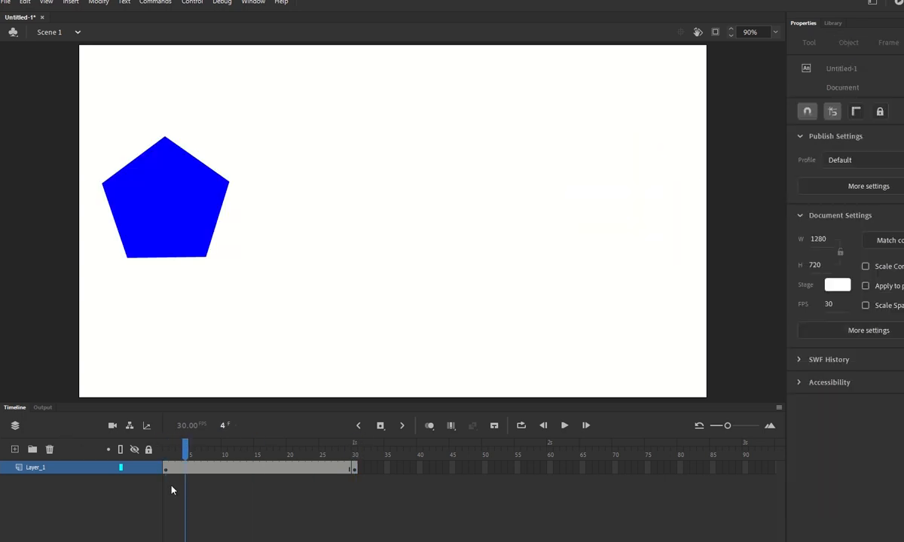
left_click(170, 468)
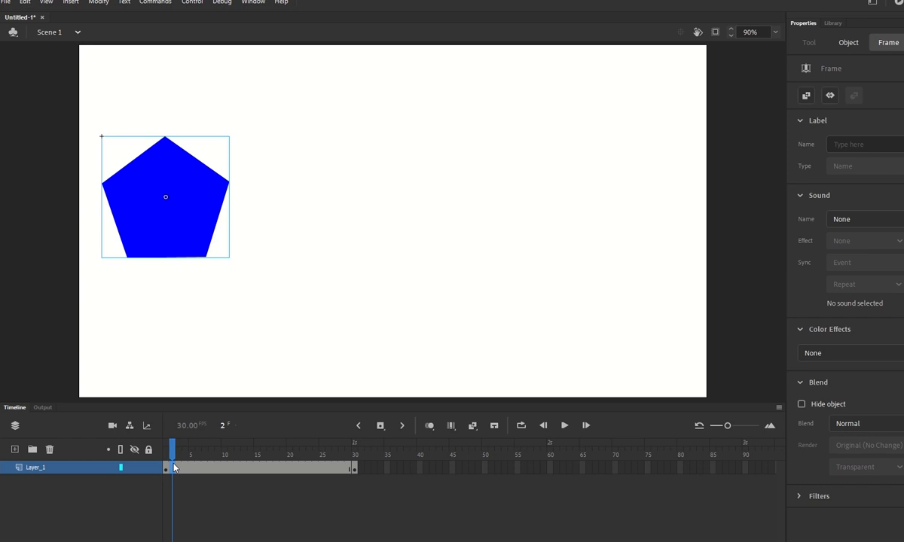
left_click_drag(195, 467, 197, 471)
key("ctrl+z")
left_click(305, 453)
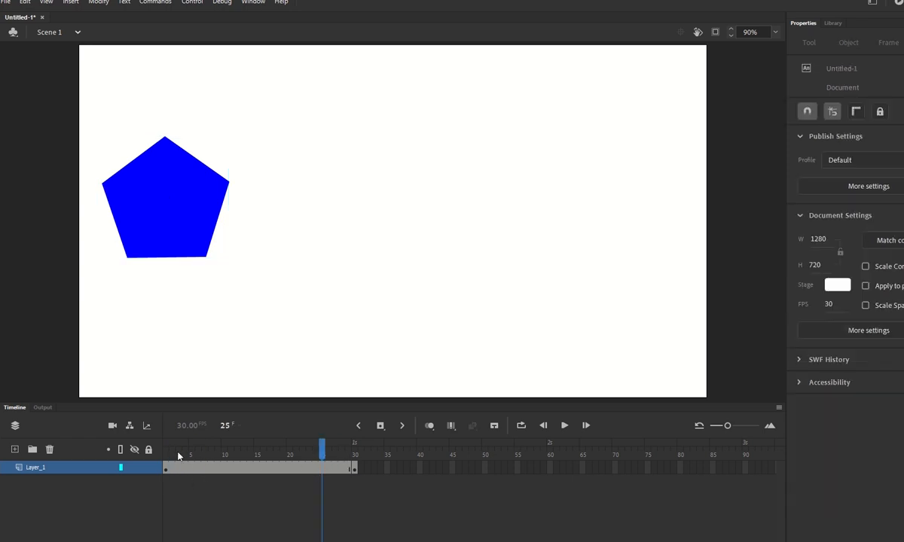
left_click_drag(173, 454, 329, 455)
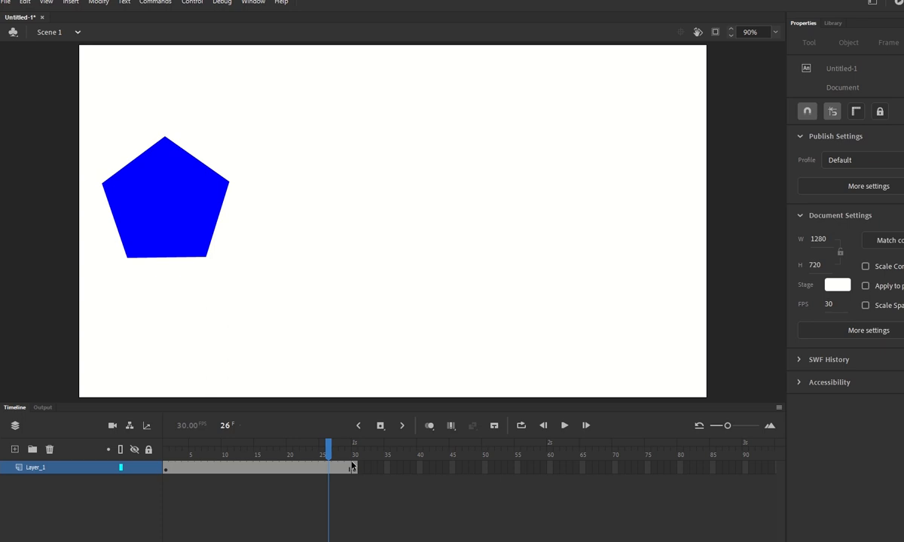
left_click(354, 468)
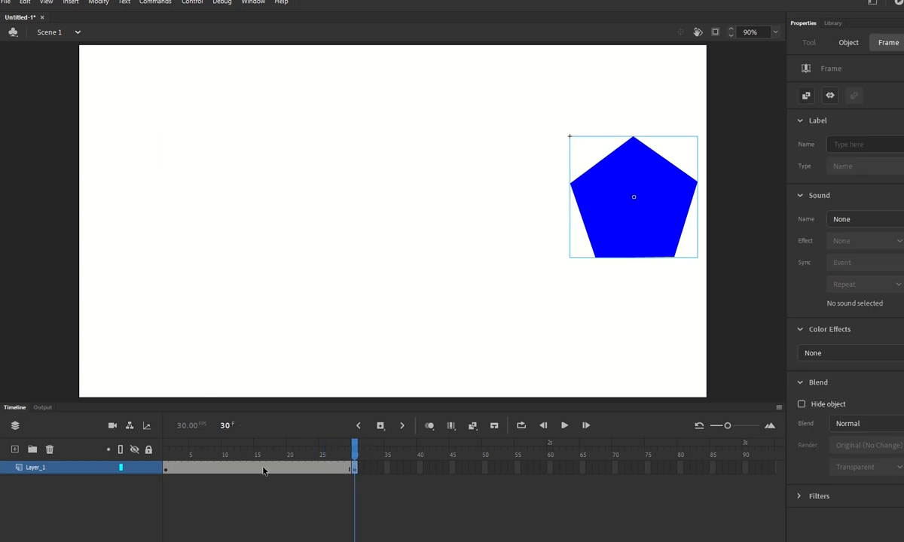
left_click_drag(355, 452, 296, 454)
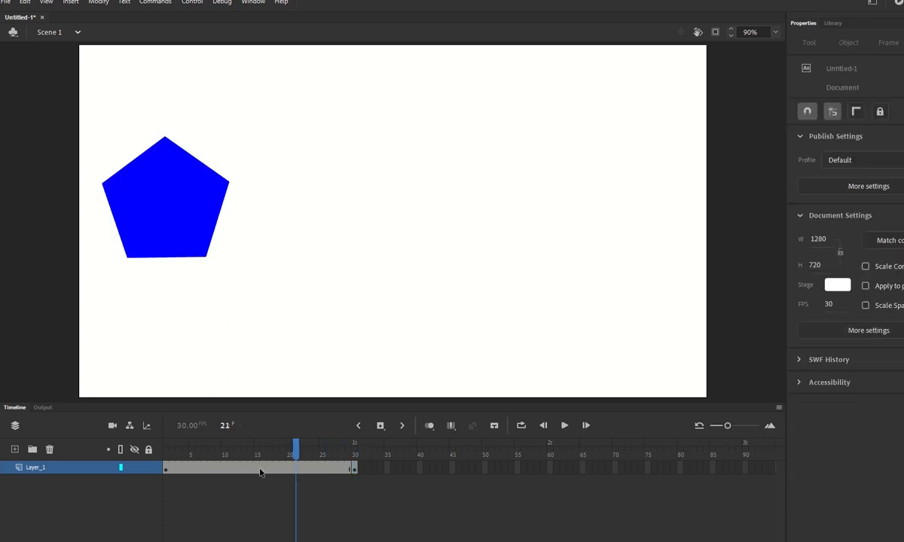
- Create a classic tween between the keyframes at frames 1 and 30 and play the animation from frame 1
right_click(259, 470)
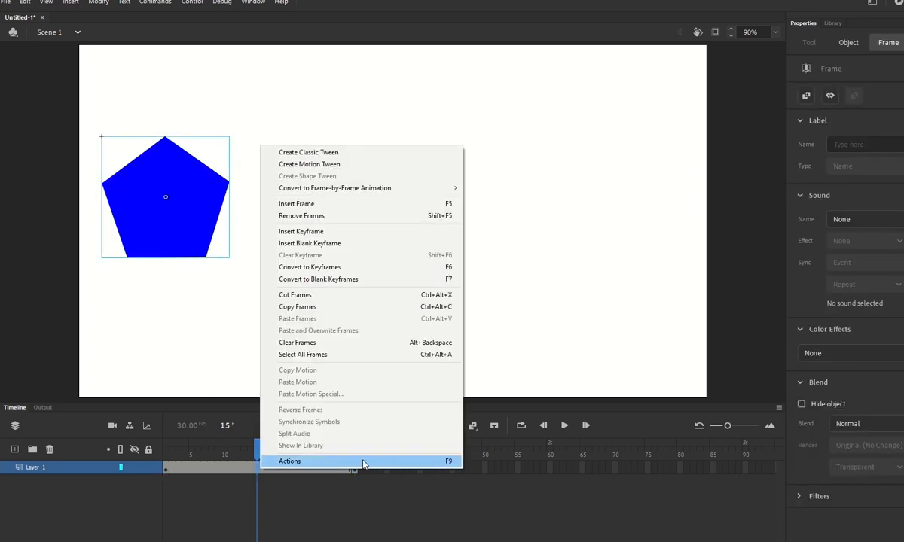
left_click(323, 152)
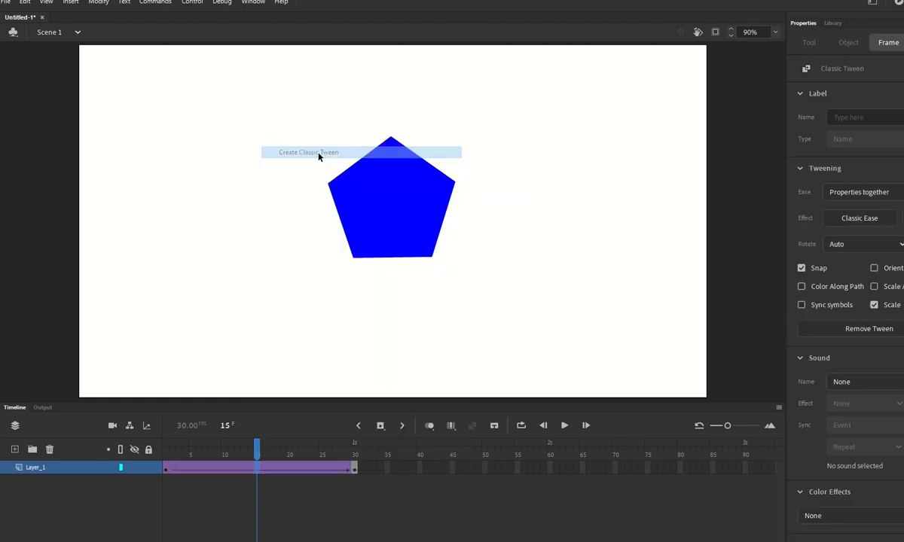
left_click_drag(259, 454, 163, 454)
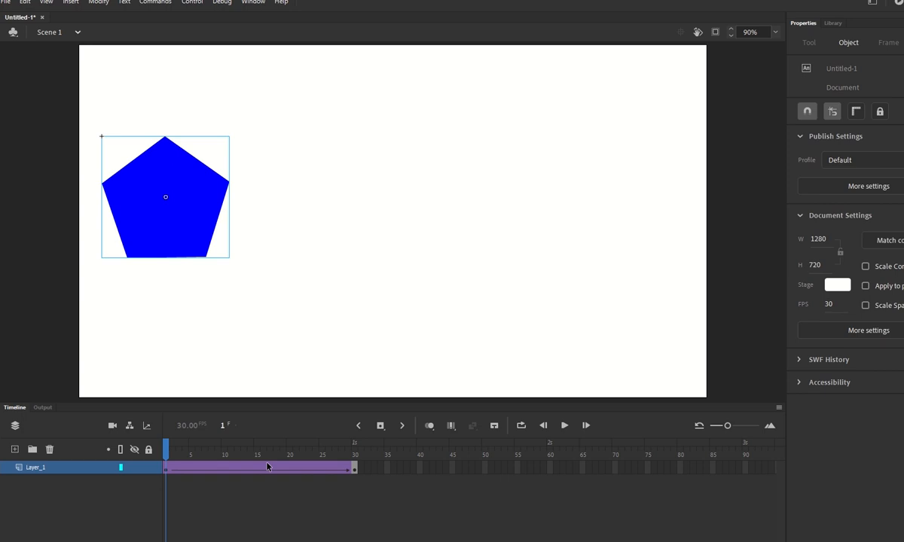
key("Return")
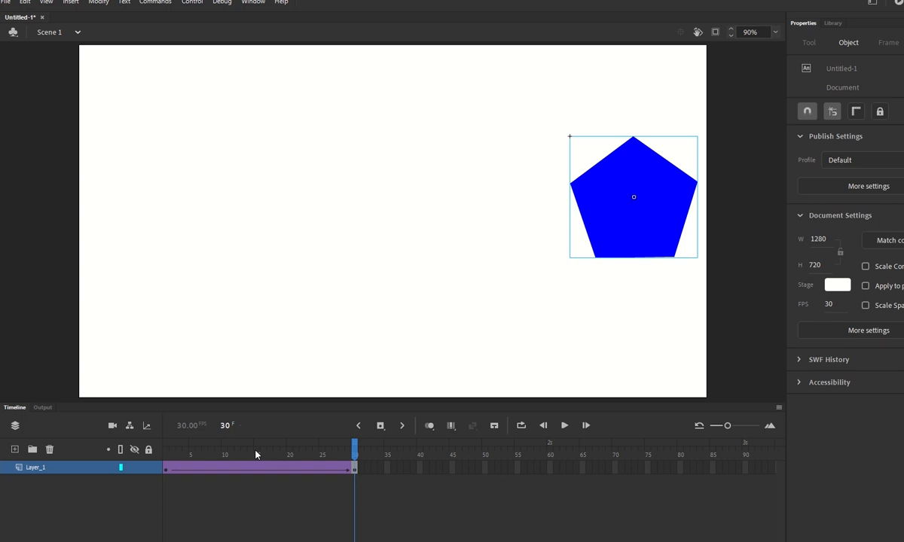
- Rewind to frame 1 and compare the pentagon at the tween's start and end keyframes, finishing at frame 1 with nothing selected
left_click(354, 450)
left_click_drag(354, 450, 164, 444)
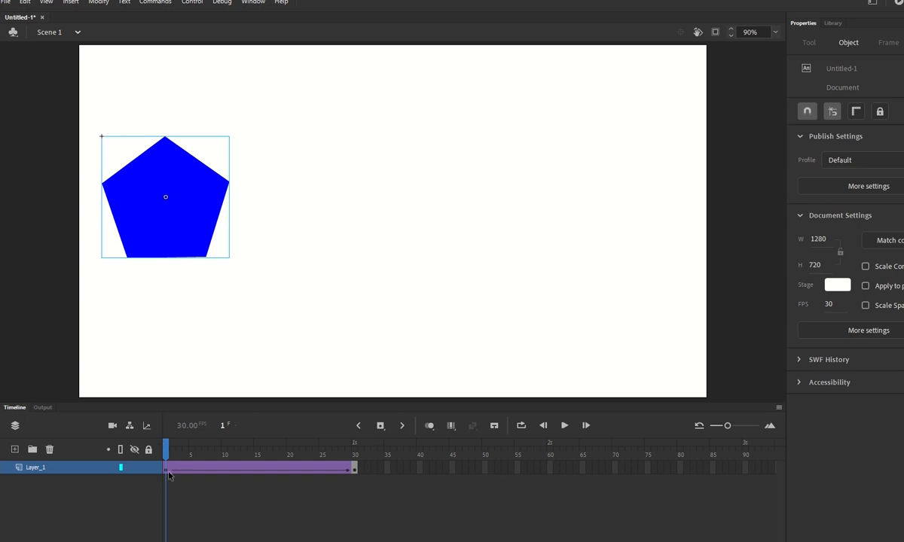
left_click(168, 473)
left_click(352, 468)
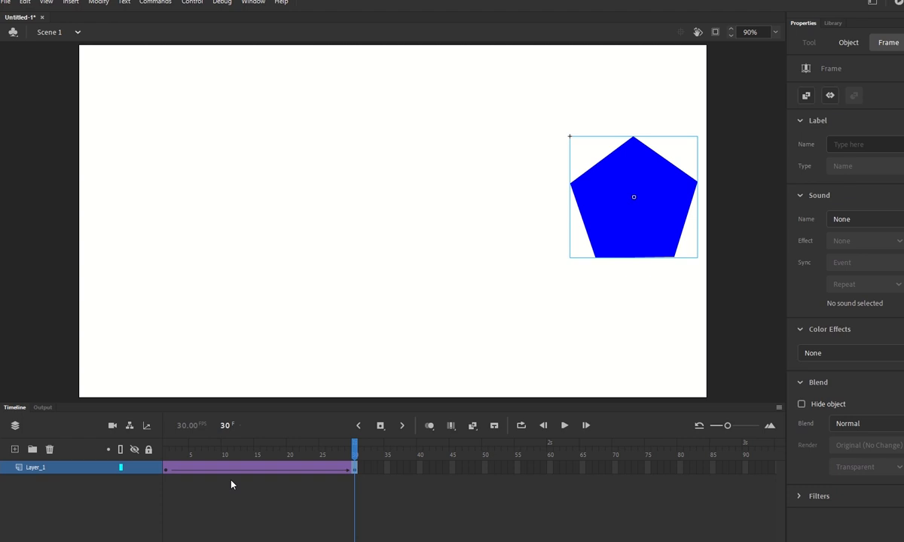
left_click(167, 472)
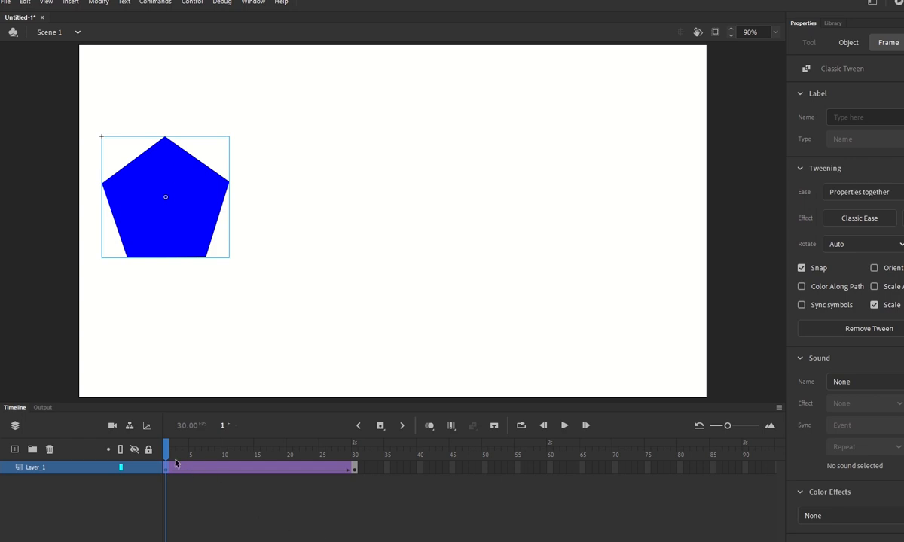
mouse_move(169, 449)
left_mouse_down()
mouse_move(354, 449)
mouse_move(166, 450)
left_mouse_up()
left_click(759, 530)
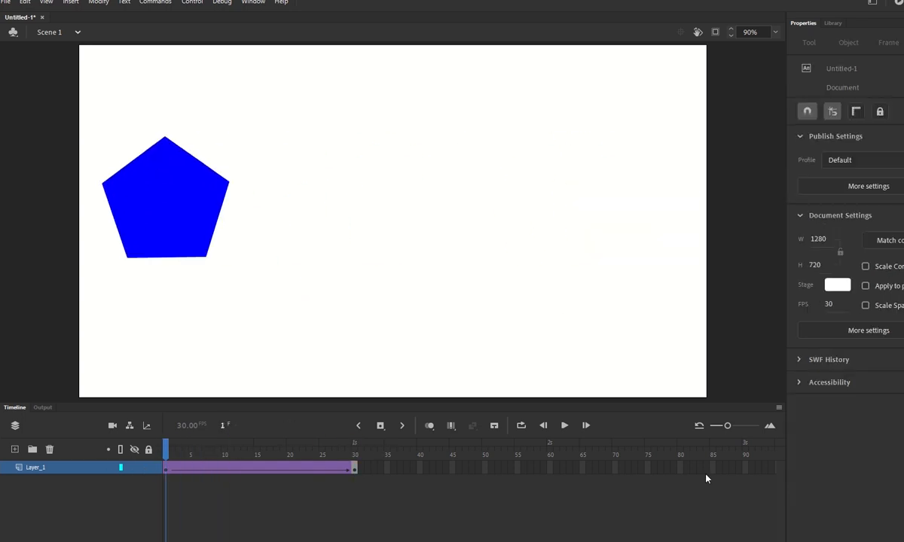
- Place a second polygon_gr instance from the library beside the first pentagon at frame 1 of Layer_1
left_click(132, 212)
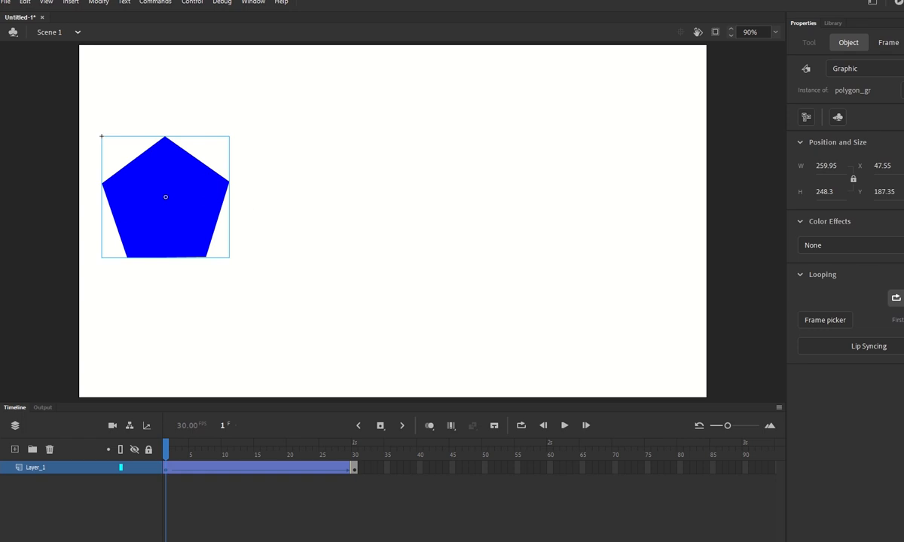
left_click(832, 23)
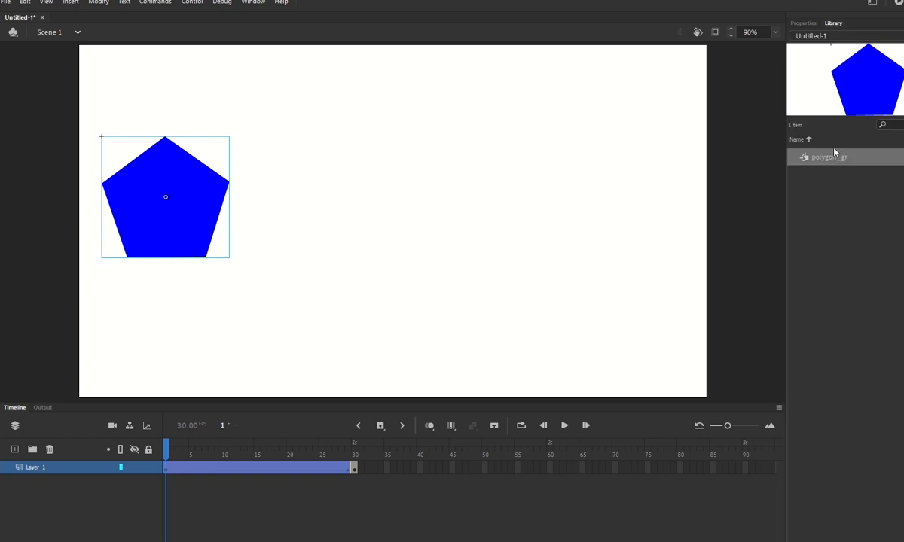
left_click_drag(834, 153, 348, 210)
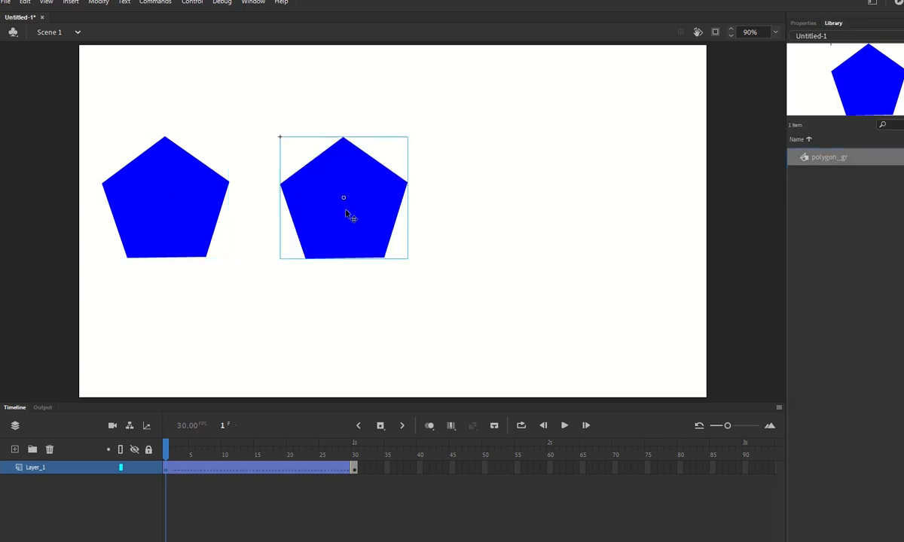
left_click(410, 270)
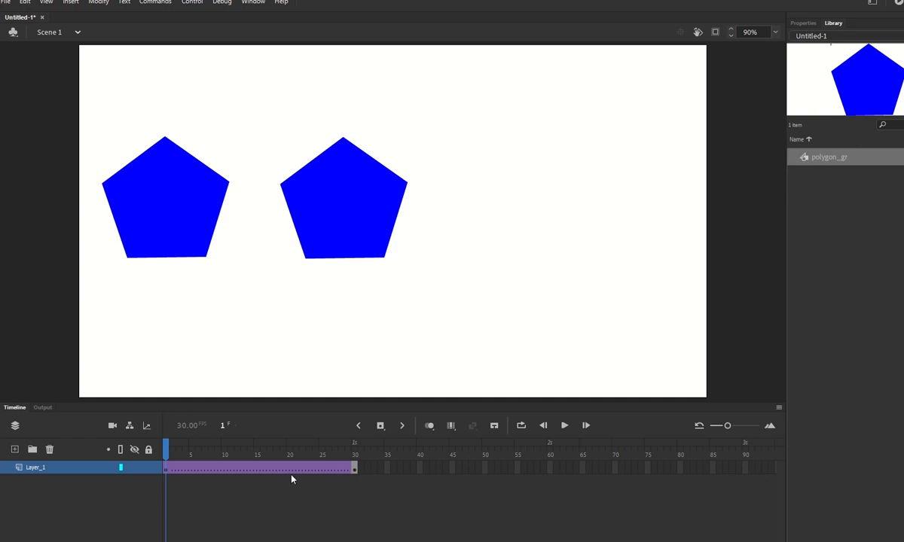
- Examine how the classic tween on Layer_1 reacts to two pentagon instances sharing the frame 1 keyframe
left_click_drag(166, 455, 67, 452)
left_click(347, 176)
left_click(152, 202)
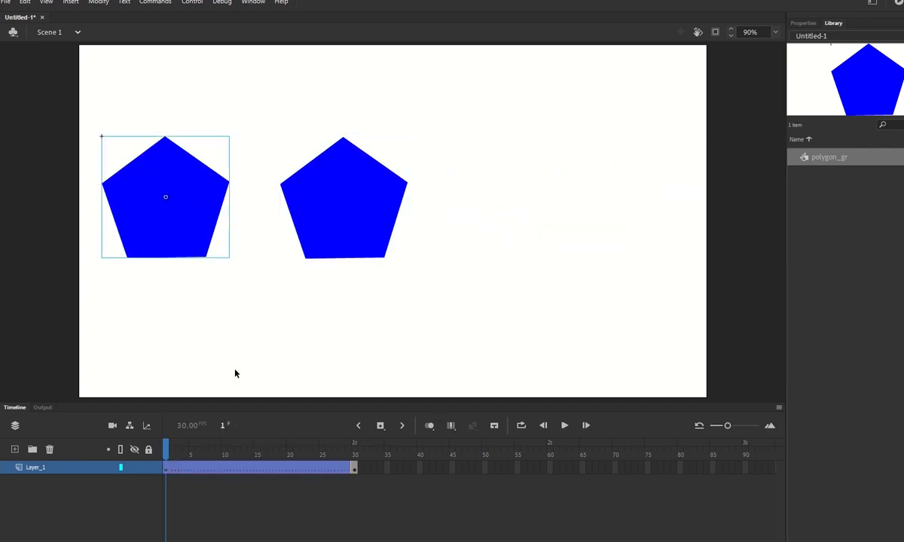
left_click(66, 469)
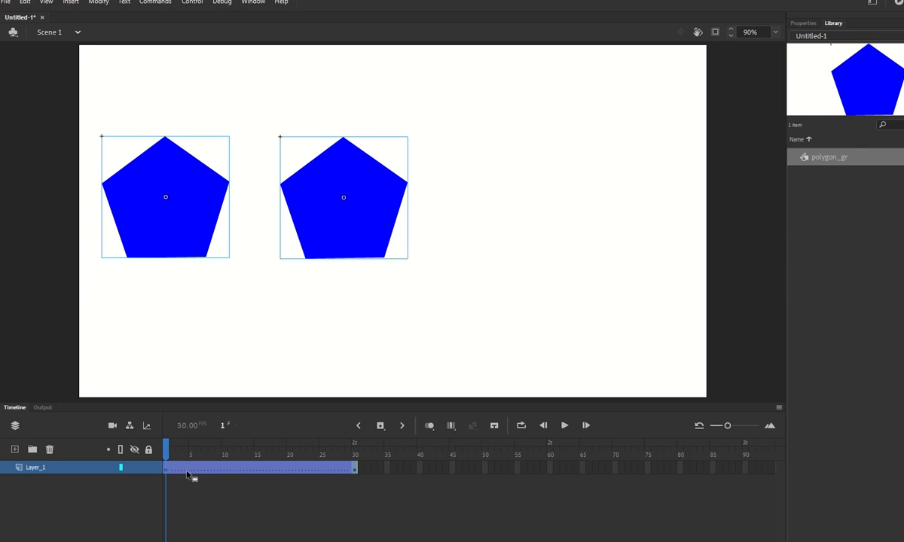
left_click(325, 486)
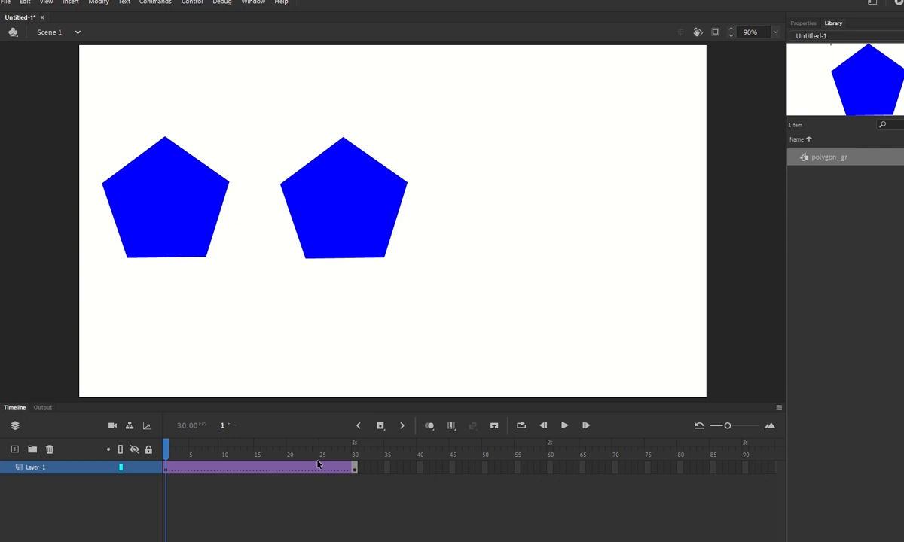
- Delete the second pentagon instance from frame 1 of Layer_1
left_click(305, 185)
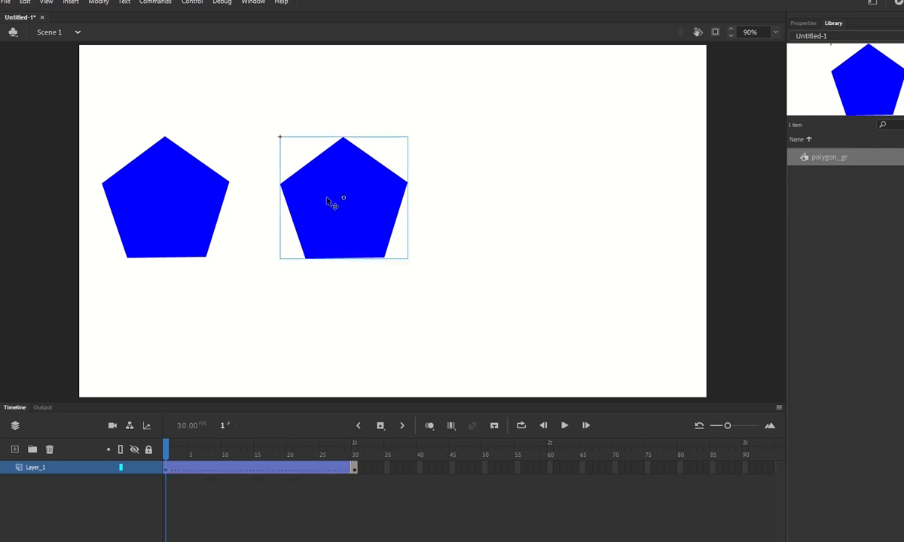
key("Delete")
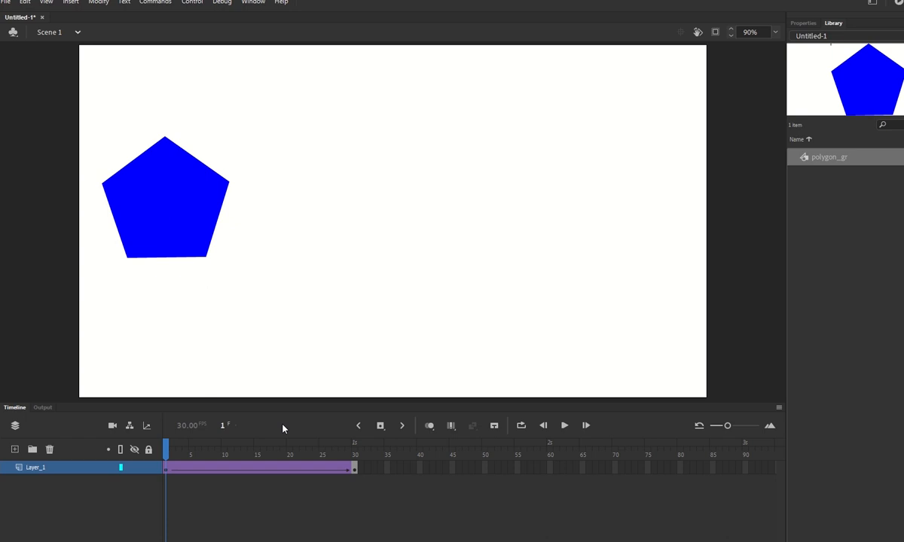
- Inside the polygon_gr symbol, copy the pentagon below the original and move both up, then check the result in Scene 1
double_click(213, 216)
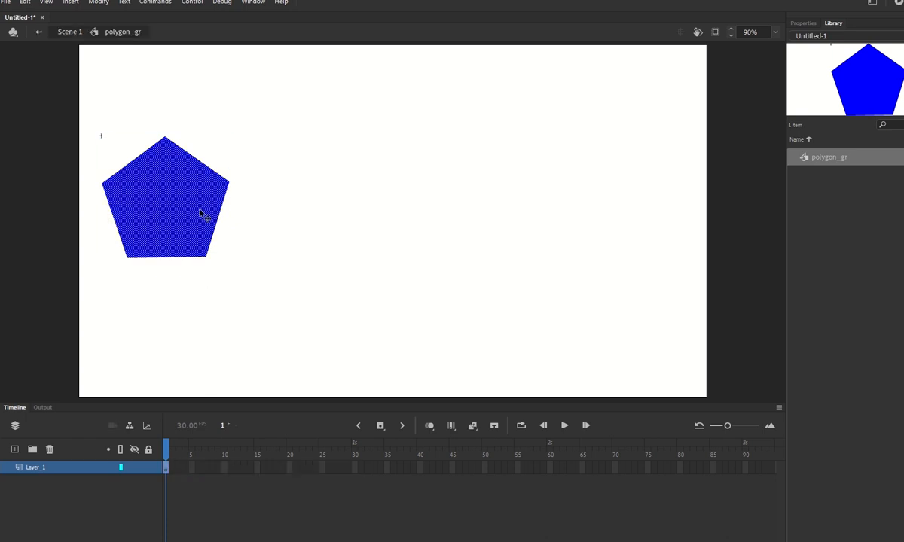
left_click_drag(200, 214, 194, 342)
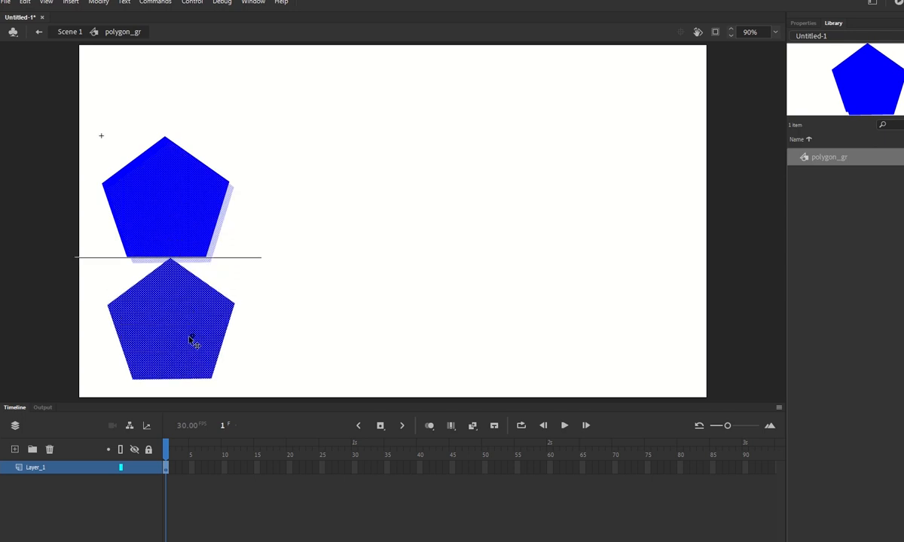
left_click_drag(224, 212, 101, 395)
left_click_drag(170, 323, 170, 291)
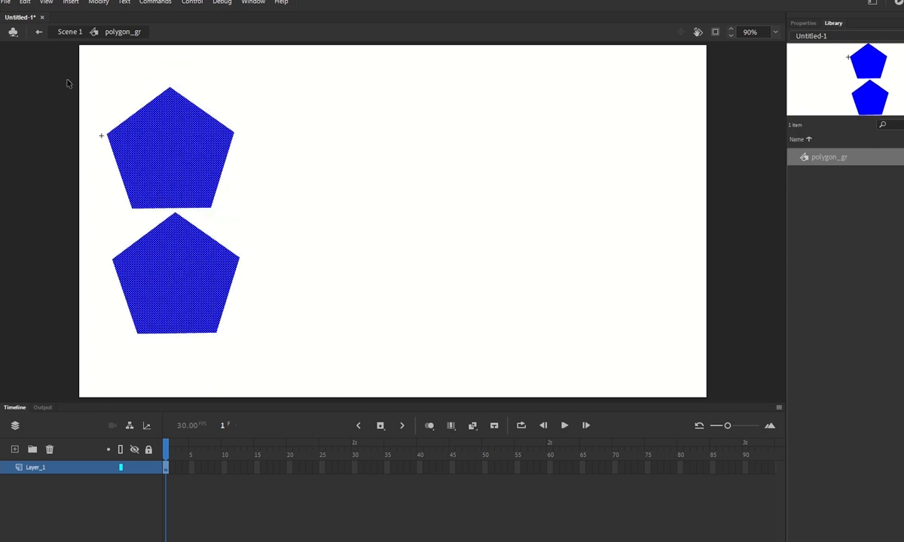
left_click(64, 31)
mouse_move(167, 444)
left_mouse_down()
mouse_move(374, 444)
mouse_move(166, 444)
left_mouse_up()
- Move the lower pentagon inside polygon_gr to the right of the upper one, then select the two-pentagon instance in Scene 1
double_click(168, 281)
left_click(336, 270)
left_click_drag(180, 274, 296, 155)
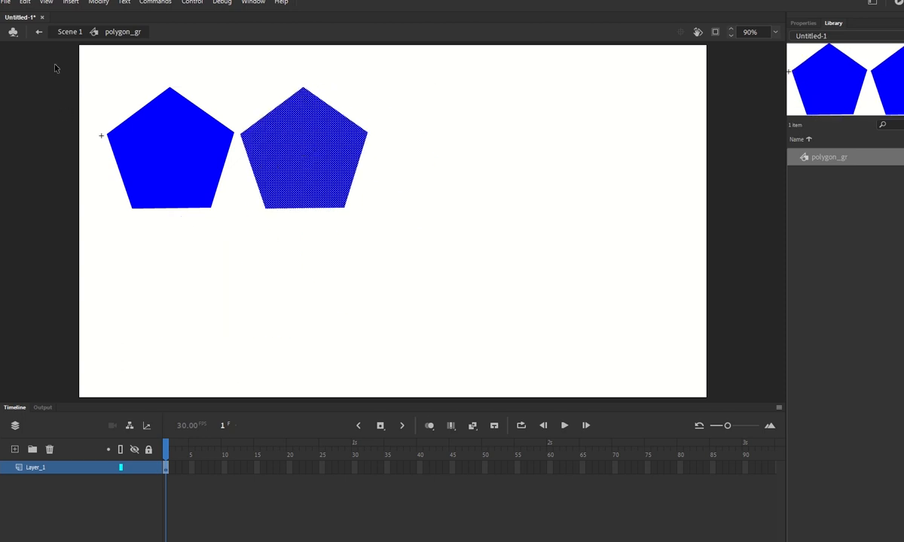
left_click(63, 32)
mouse_move(165, 454)
left_mouse_down()
mouse_move(348, 461)
mouse_move(166, 473)
left_mouse_up()
left_click(315, 176)
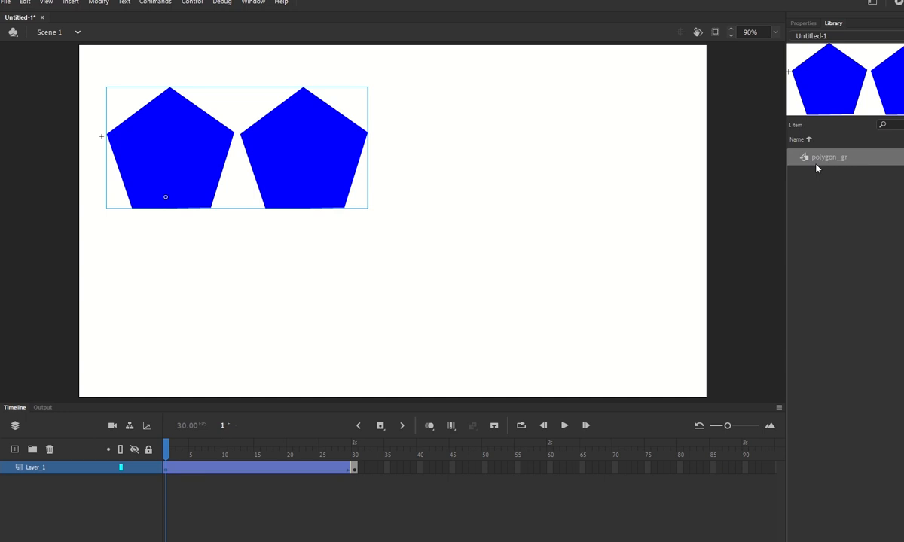
- Undo the edits inside polygon_gr back to the single original pentagon at frame 1
key("ctrl+z")
key("ctrl+z")
key("ctrl+z")
key("ctrl+z")
key("ctrl+z")
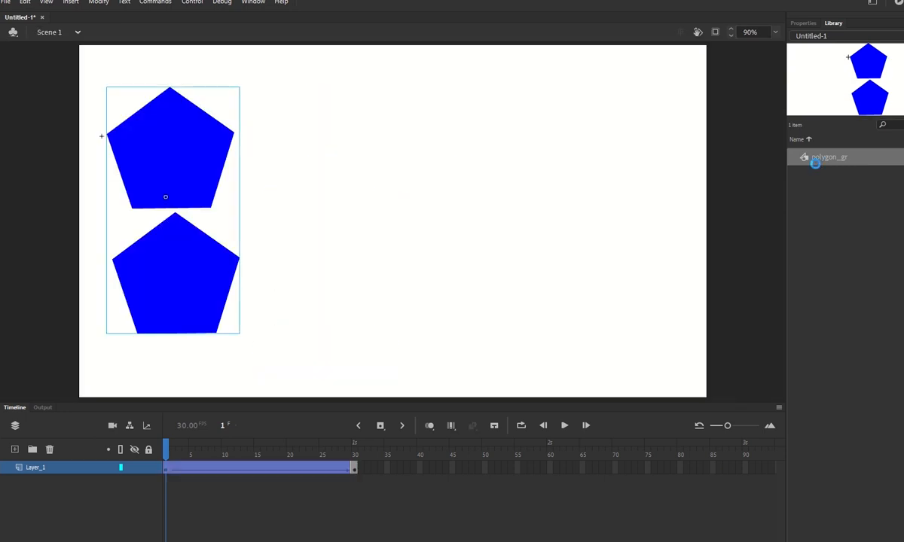
double_click(816, 165)
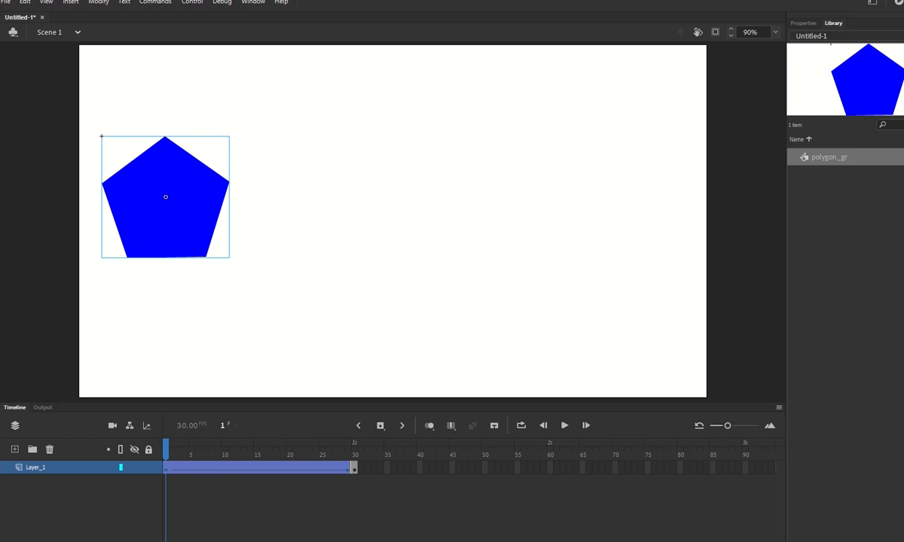
- Enlarge the frame 30 pentagon with Free Transform to about 313 by 299 and move it to about X 931, Y 176
left_click(799, 25)
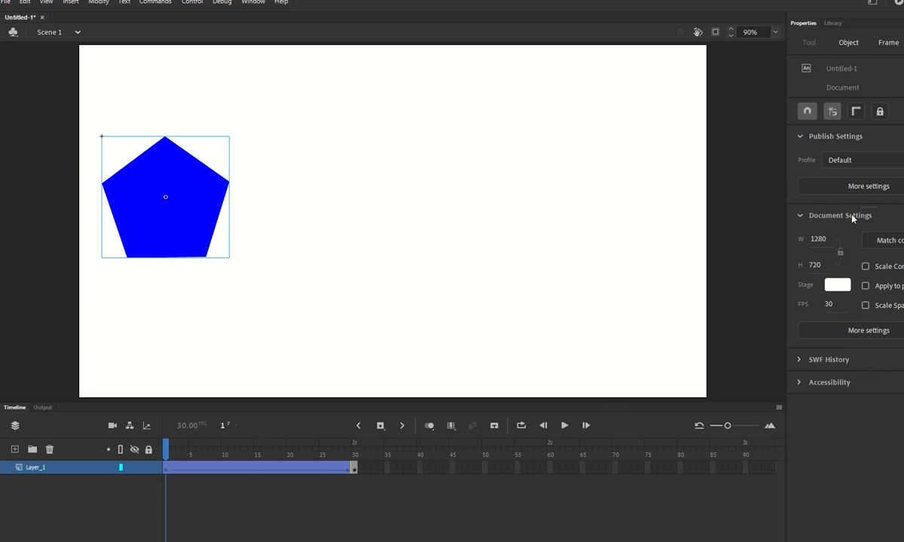
left_click(175, 211)
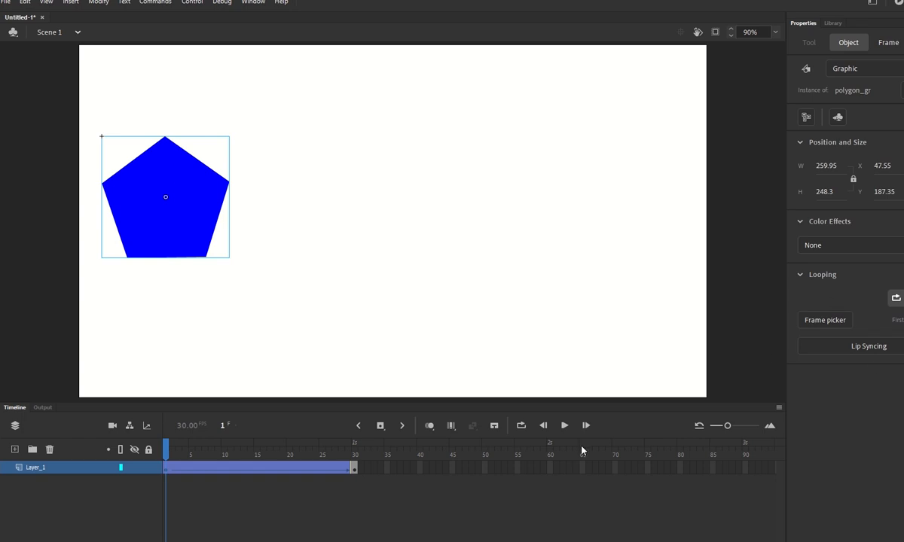
left_click_drag(167, 452, 355, 449)
left_click(357, 470)
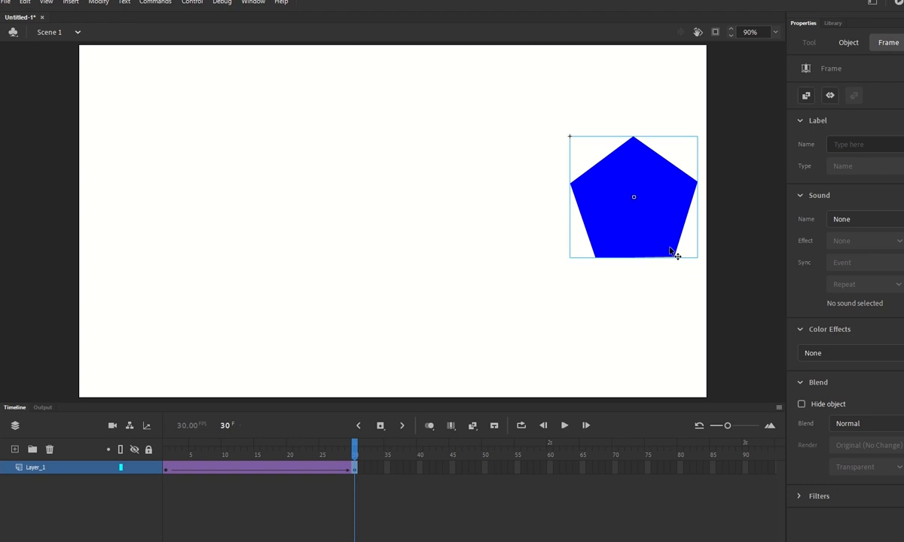
left_click(605, 246)
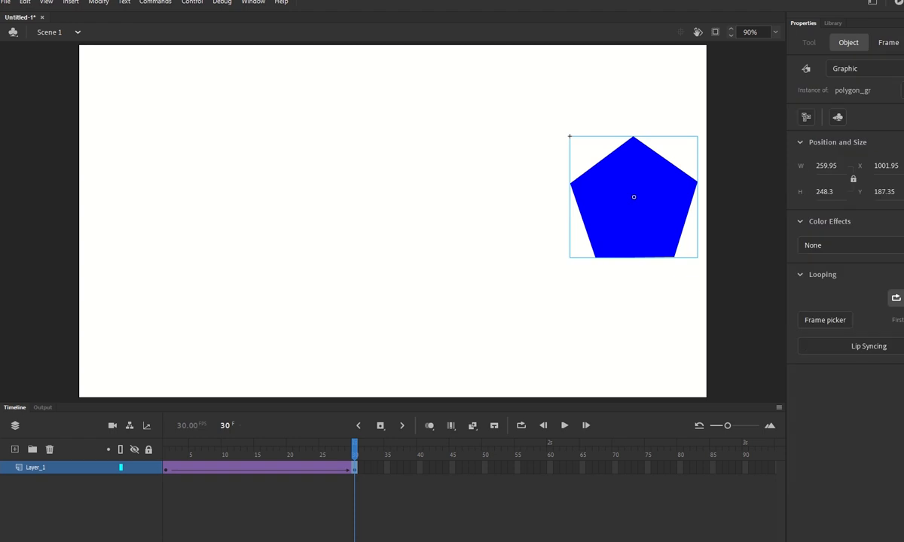
key("q")
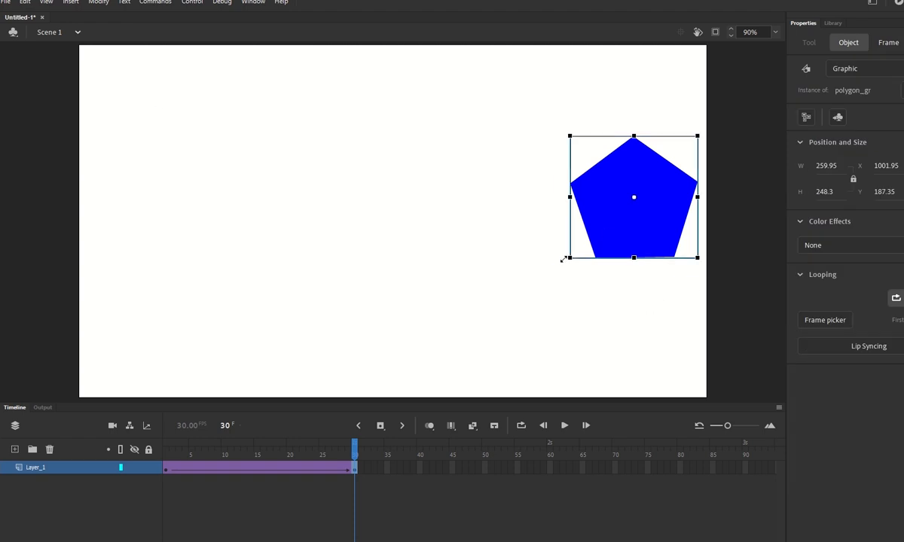
left_click_drag(564, 259, 555, 268)
left_click_drag(611, 244, 591, 252)
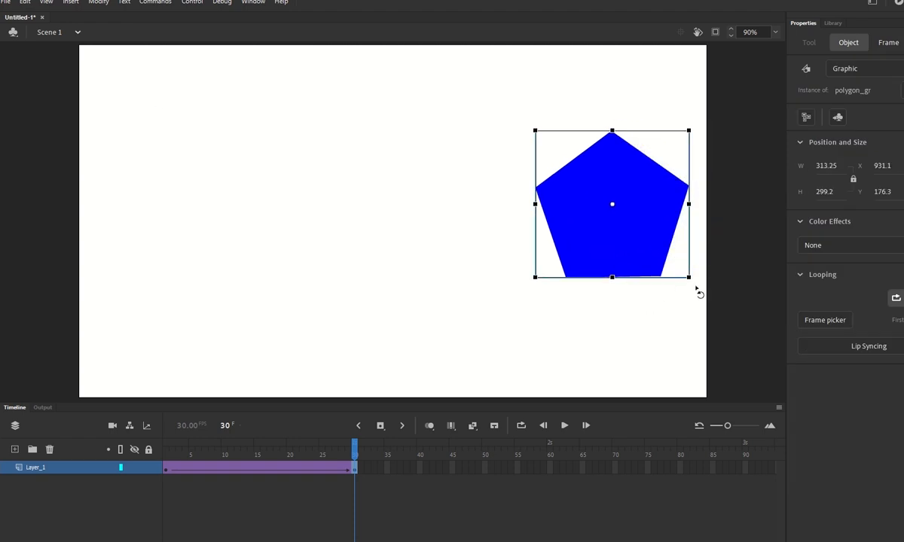
- Rotate the frame 30 pentagon by about 36.5° and set its horizontal skew to about 57°
left_click_drag(696, 288, 636, 305)
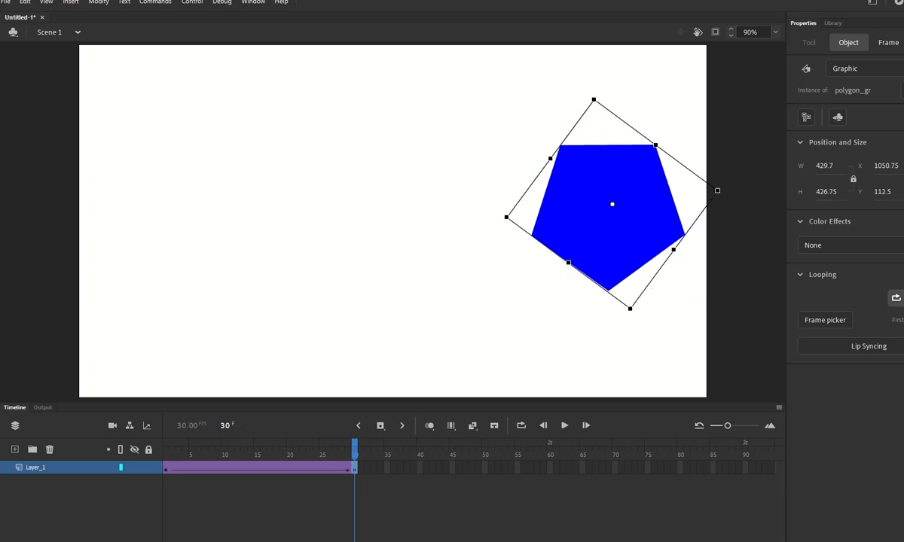
key("ctrl+t")
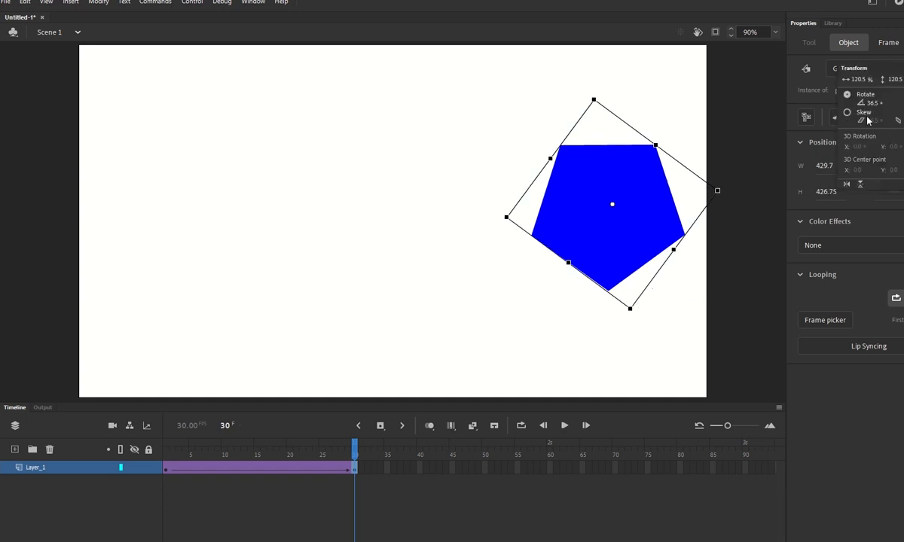
left_click(863, 113)
left_click_drag(870, 121, 828, 117)
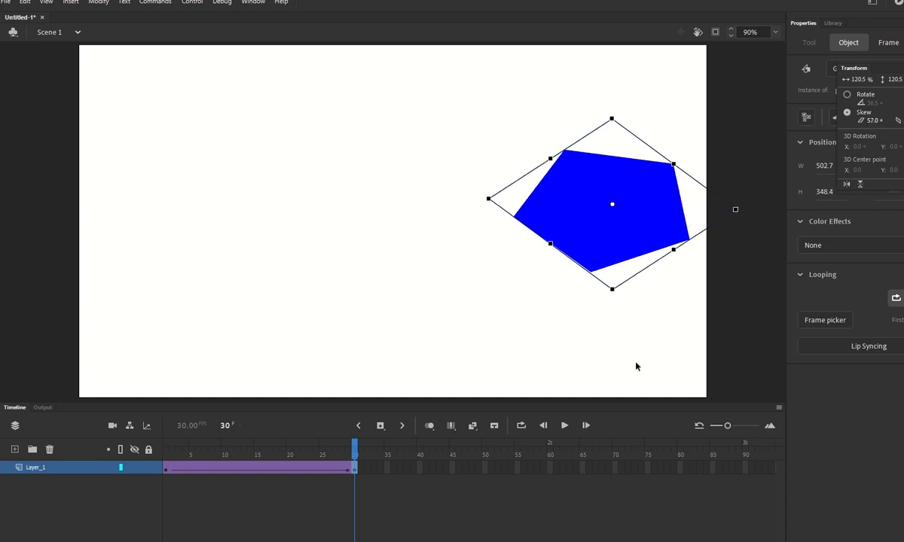
- Scrub through the Layer_1 tween to examine how the pentagon scales, rotates and skews up to frame 30
left_click_drag(352, 454, 355, 478)
left_click(244, 441)
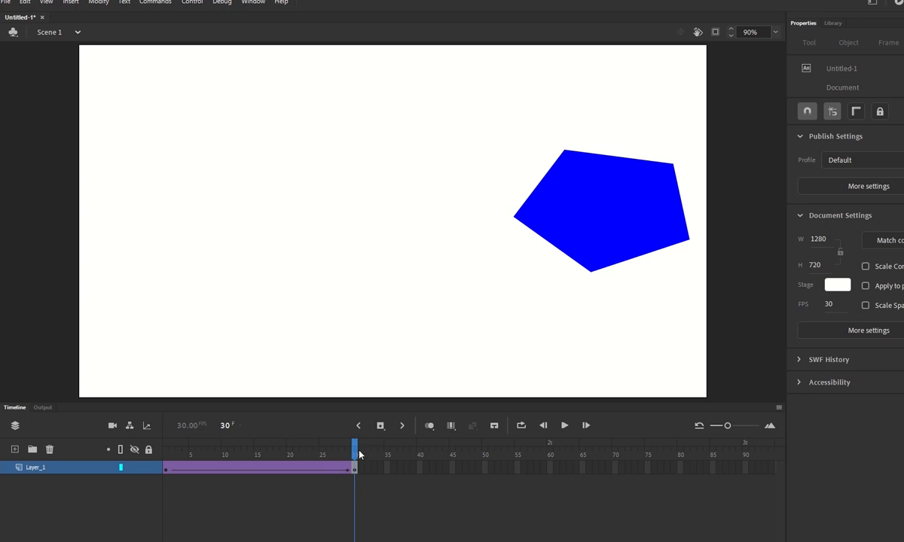
mouse_move(356, 453)
left_mouse_down()
mouse_move(49, 451)
mouse_move(354, 450)
left_mouse_up()
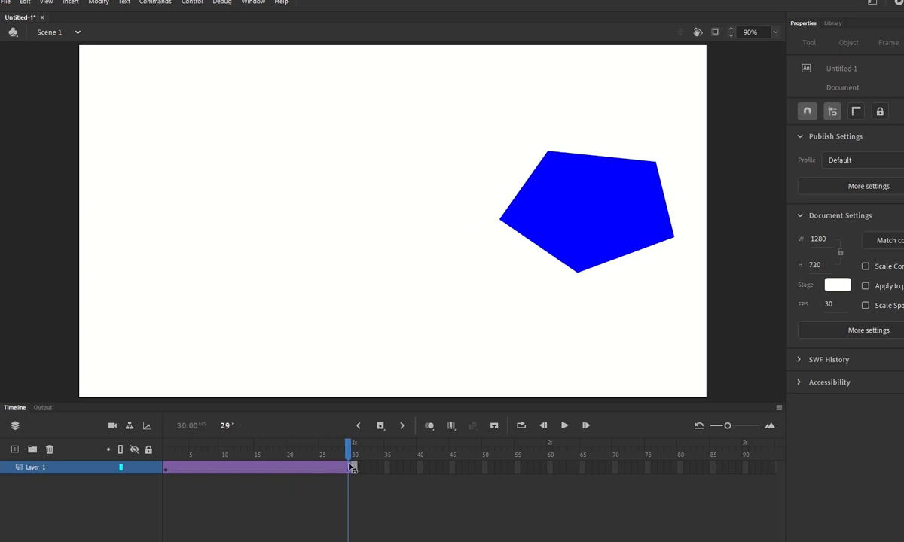
- Try to apply a different swatch fill colour directly to the pentagon instance at frame 30
left_click(600, 250)
left_click(0, 374)
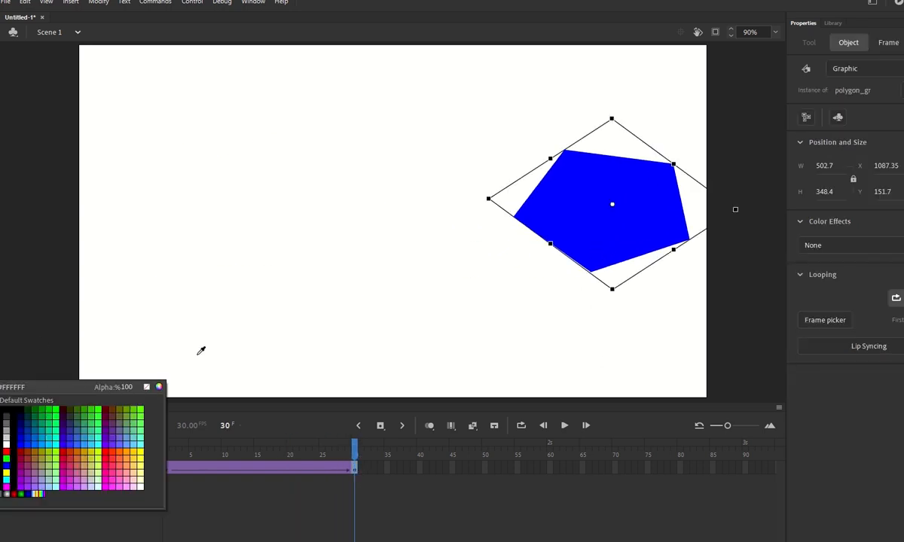
left_click(59, 414)
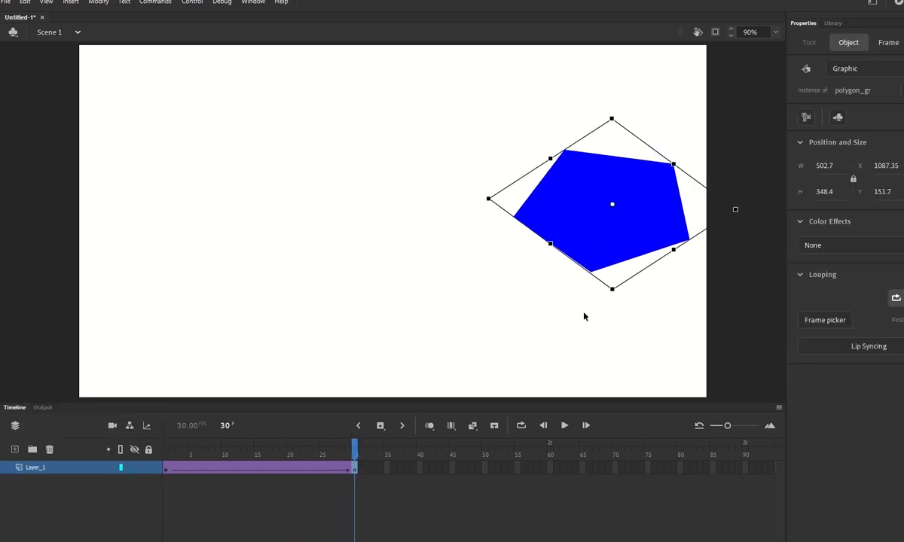
- Fill the pentagon inside the polygon_gr symbol with the green radial gradient and compare frames 30 and 1 in Scene 1
double_click(570, 173)
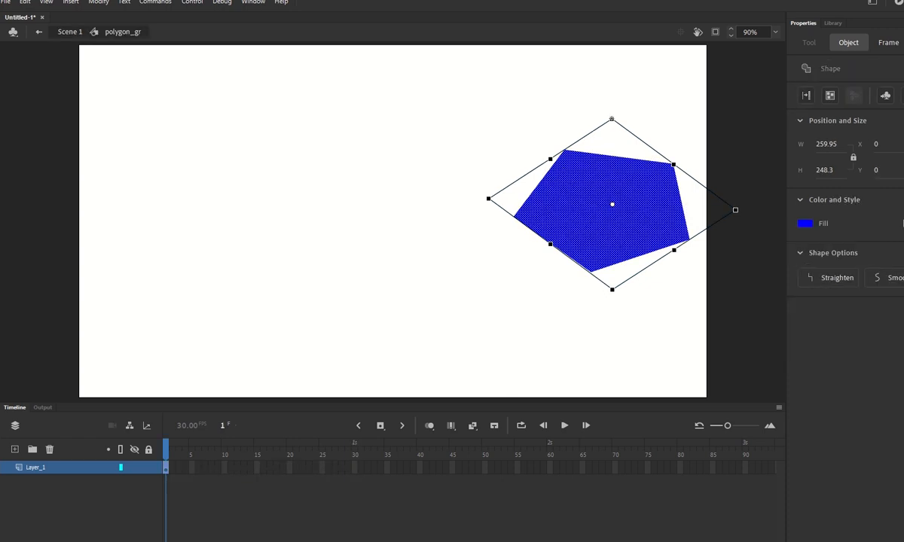
left_click(0, 374)
left_click(18, 491)
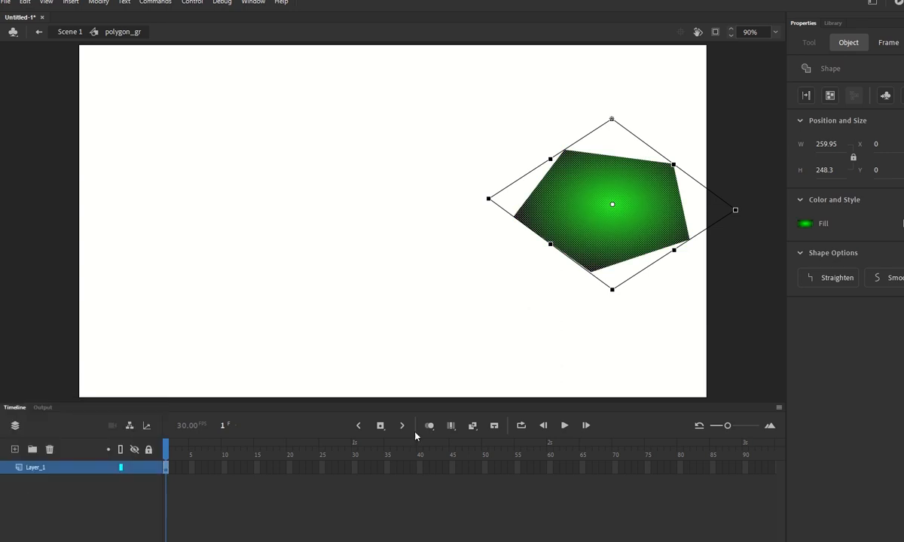
left_click(419, 367)
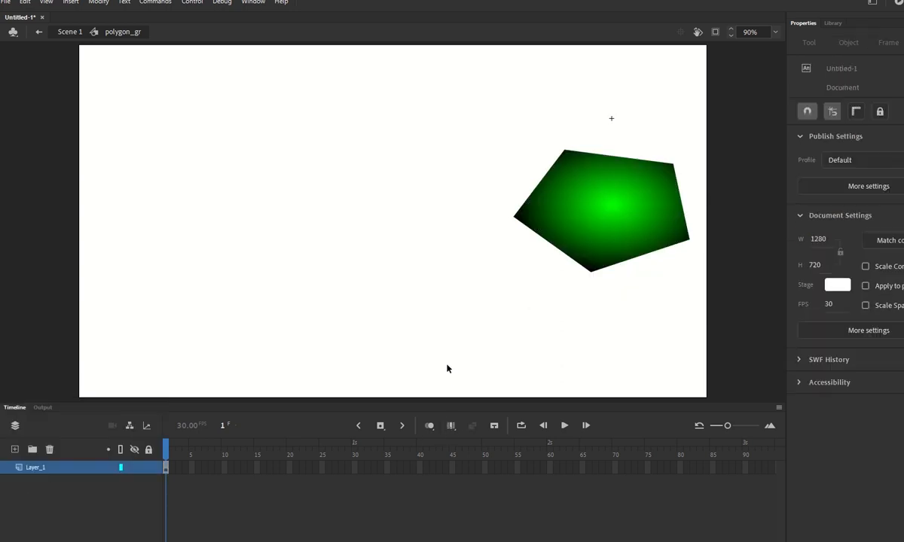
left_click(78, 35)
left_click_drag(357, 455, 155, 451)
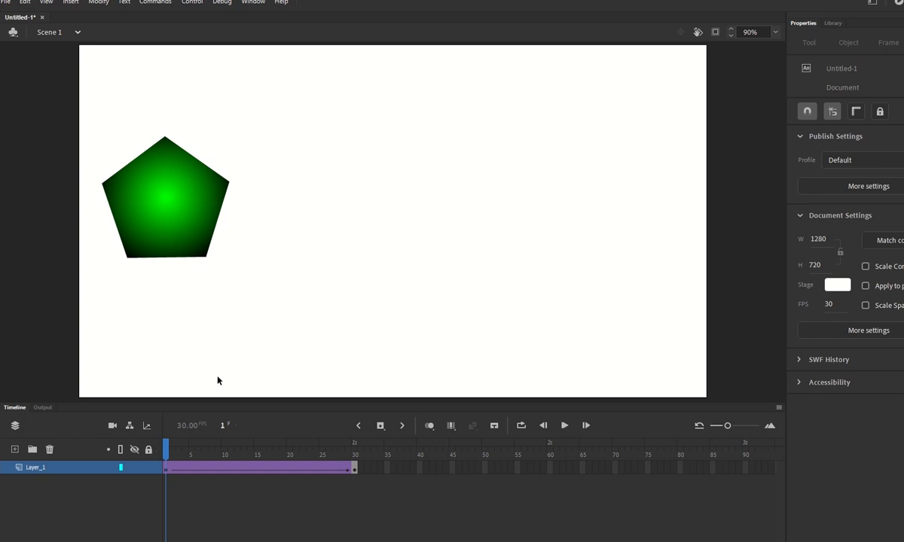
- Undo the gradient fill inside polygon_gr to restore the blue pentagon
key("ctrl+z")
key("ctrl+z")
key("ctrl+z")
key("ctrl+z")
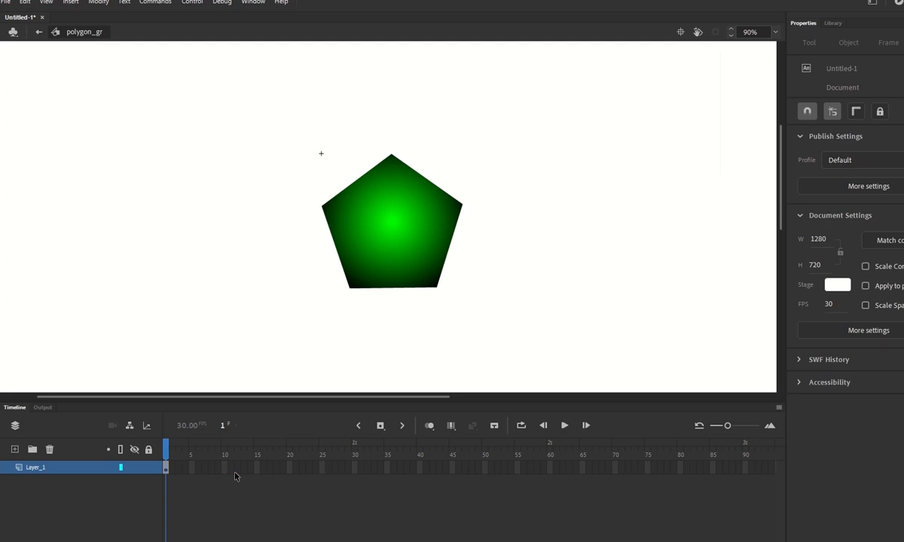
key("ctrl+z")
key("ctrl+z")
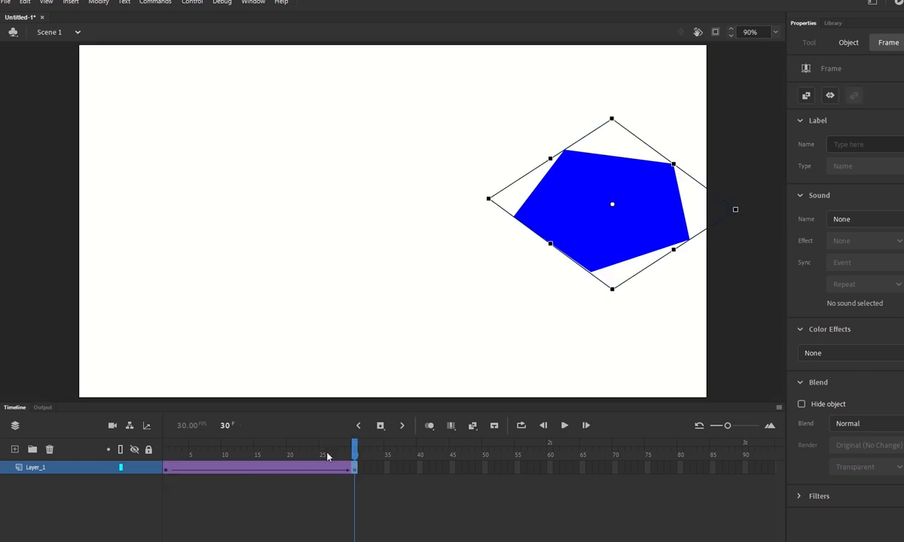
- Apply the Alpha color effect to the pentagon instance at frame 1
left_click_drag(362, 454, 166, 454)
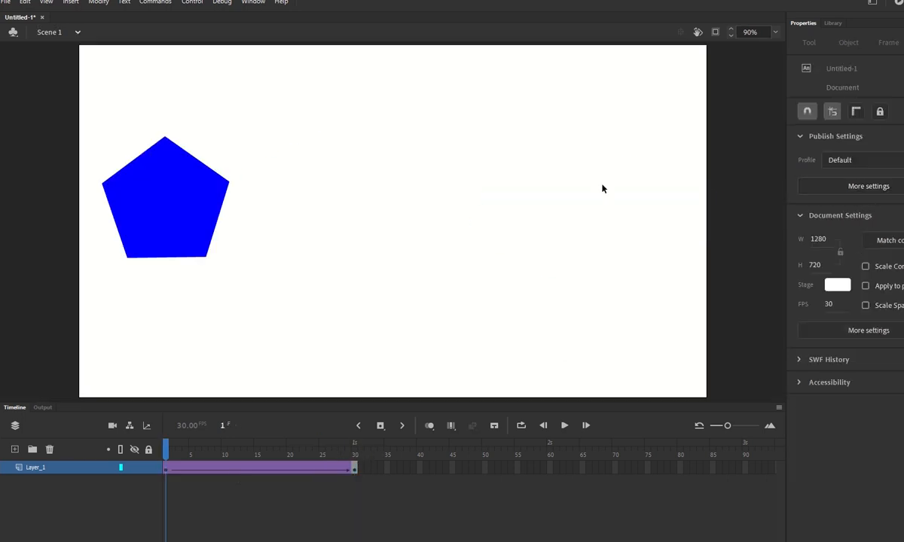
left_click(196, 211)
left_click(866, 256)
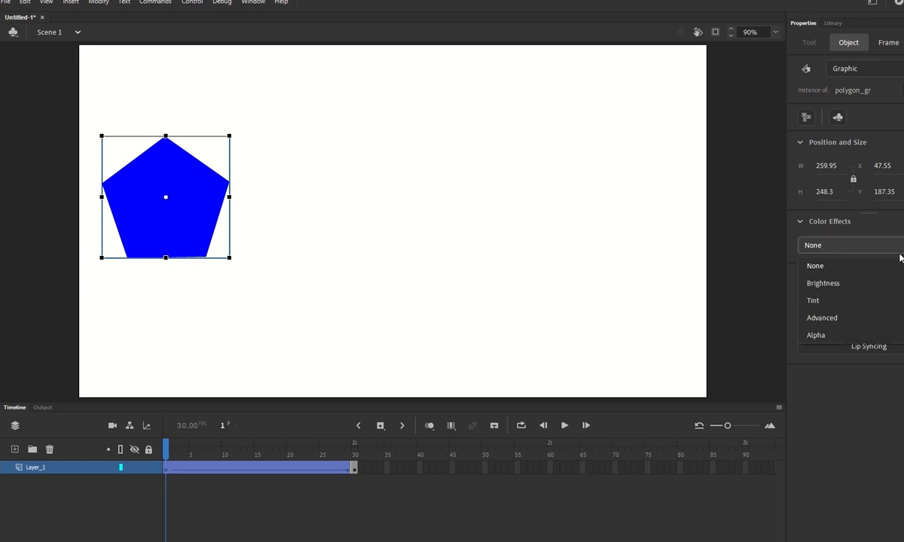
left_click(853, 335)
- Apply a reduced Alpha color effect to the pentagon at frame 30 and scrub the tween back to frame 1
key("Return")
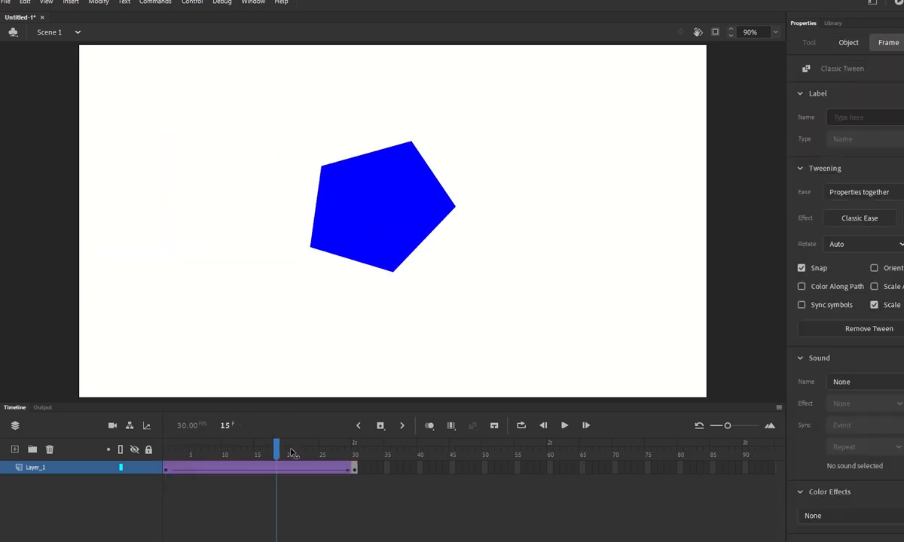
left_click(666, 249)
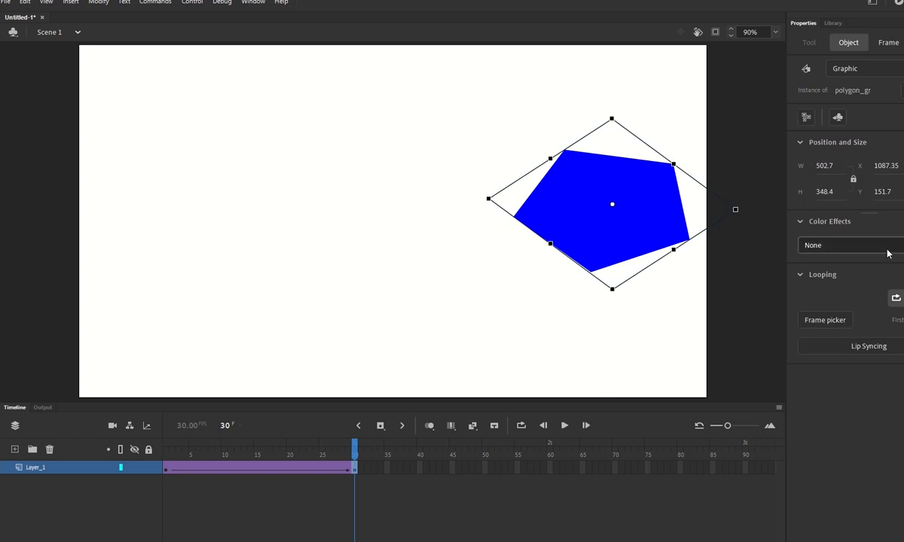
left_click(830, 247)
left_click(827, 336)
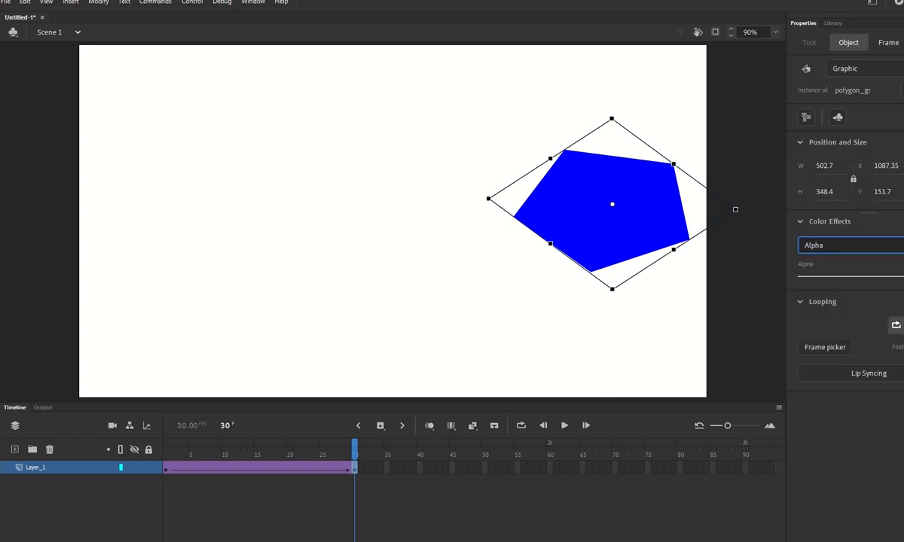
left_click_drag(900, 277, 827, 280)
left_click_drag(356, 461, 140, 453)
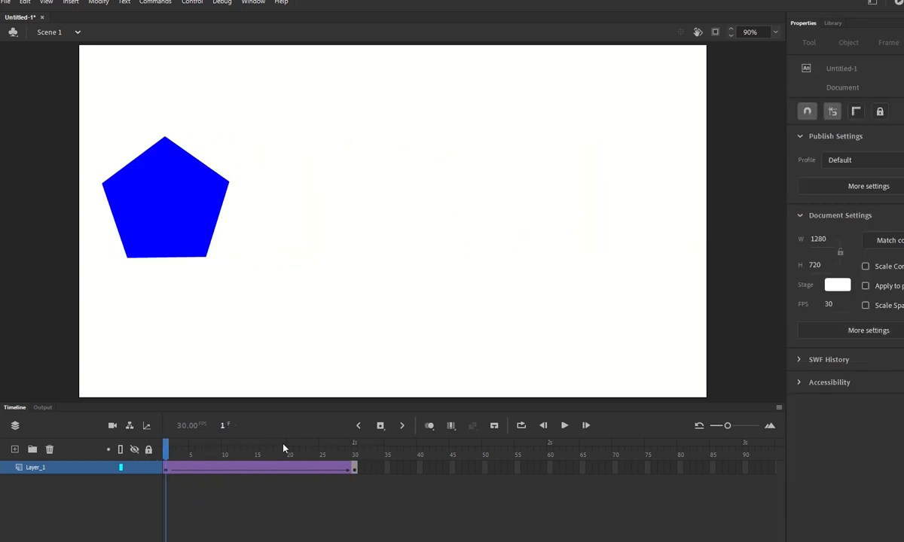
- Switch the color effect of the pentagon at frame 1 to Tint
left_click(215, 220)
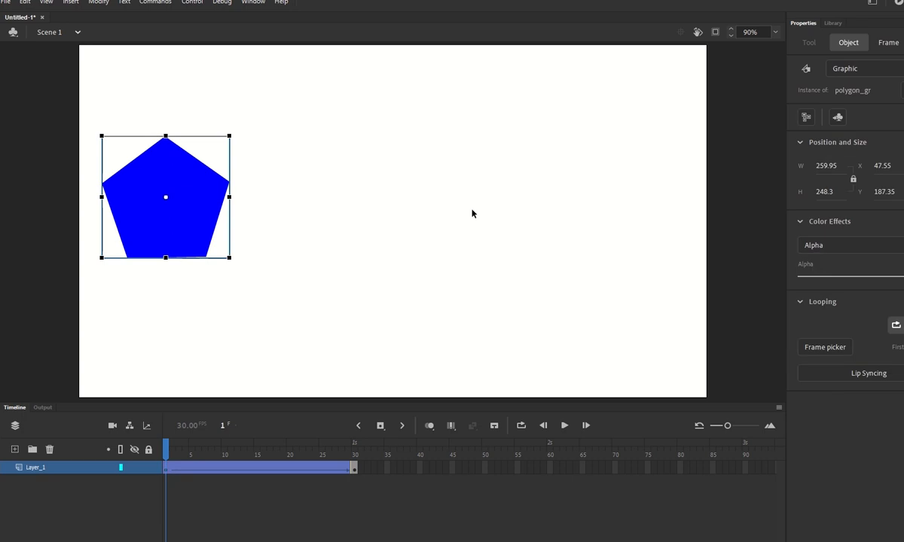
left_click(838, 246)
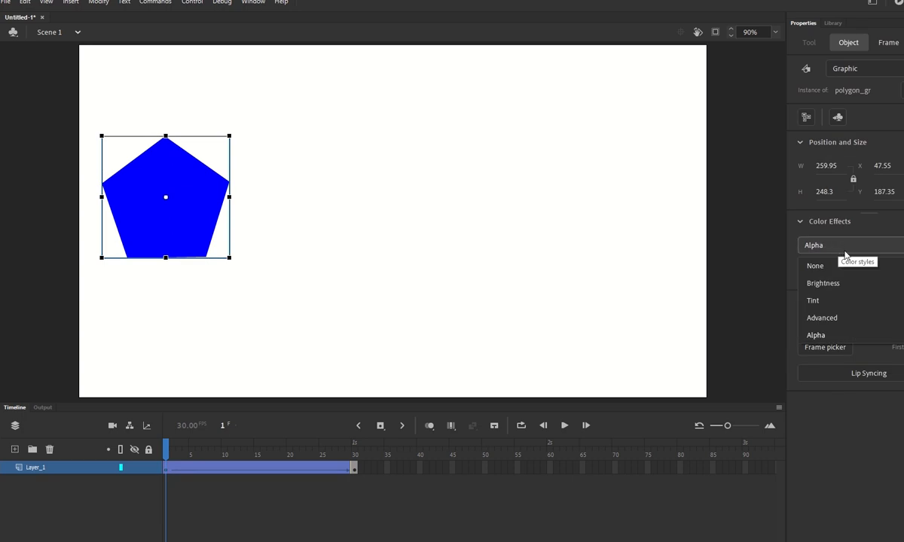
left_click(818, 300)
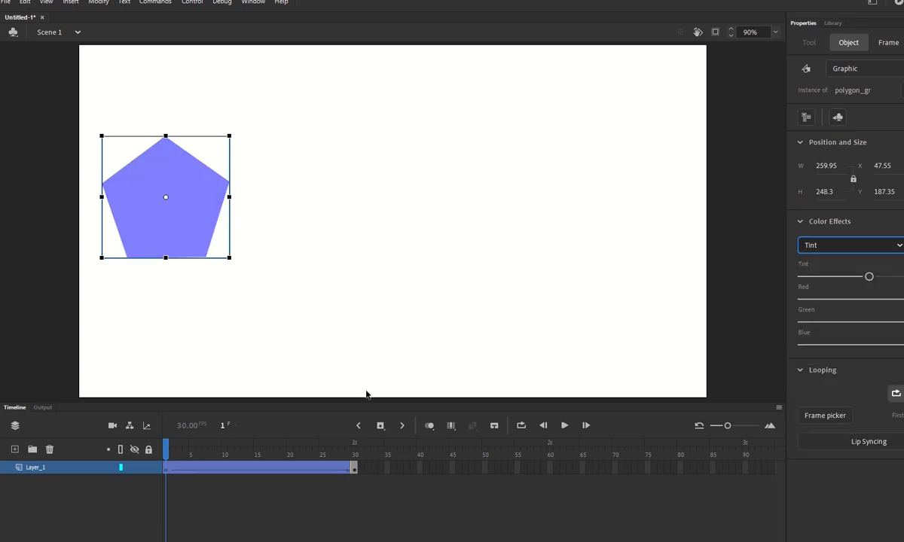
- Tint the pentagon at frame 30 fully red, with green and blue at minimum, and scrub the tween back to frame 1
left_click_drag(166, 451, 356, 455)
left_click(595, 332)
left_click(615, 255)
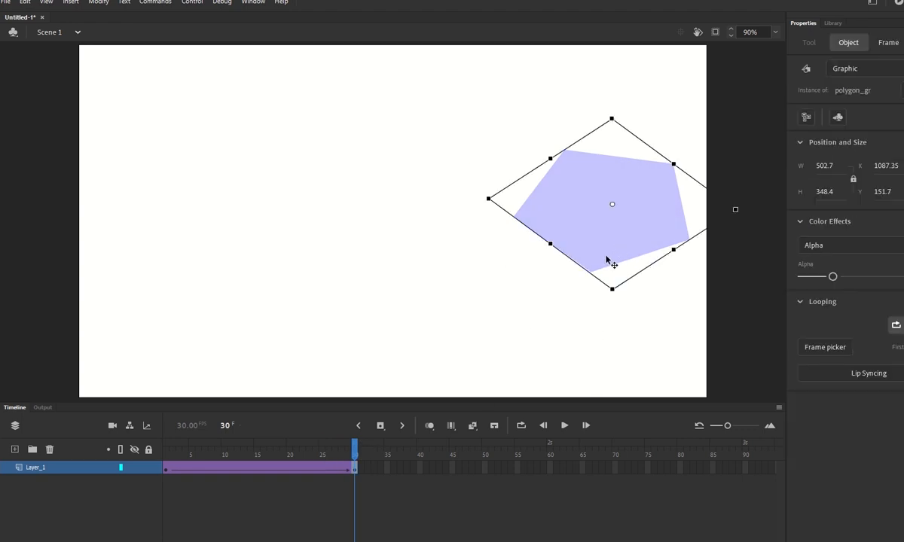
left_click(847, 246)
left_click(838, 300)
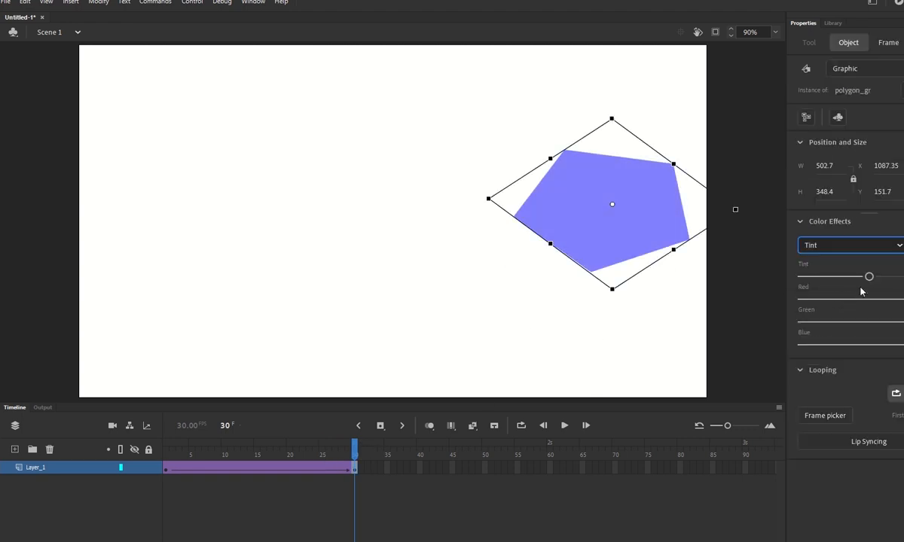
left_click_drag(903, 322, 802, 321)
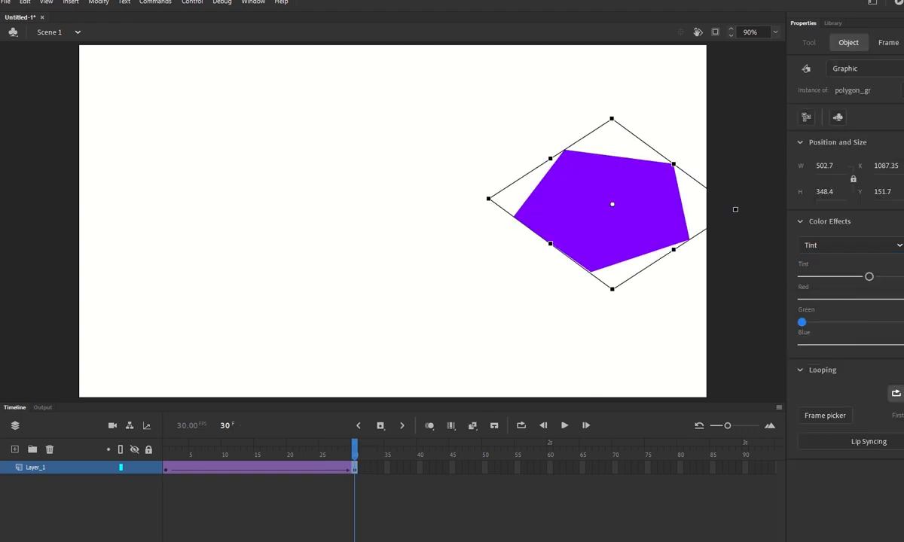
left_click_drag(903, 345, 727, 332)
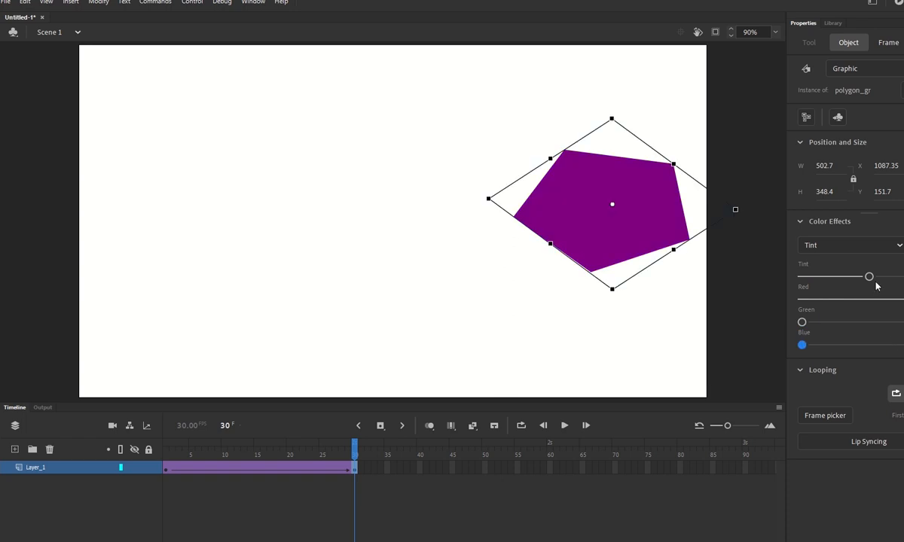
left_click_drag(869, 278, 903, 278)
key("q")
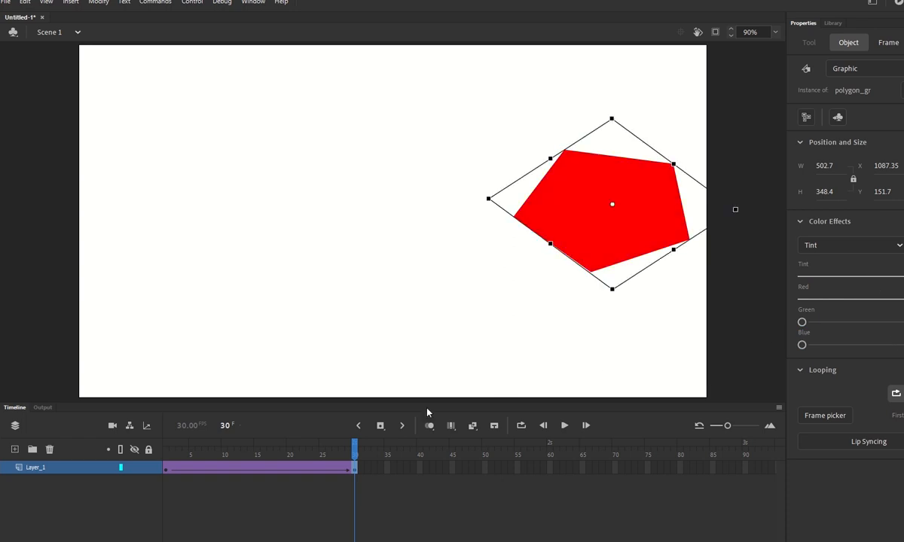
left_click_drag(356, 446, 166, 451)
left_click(220, 379)
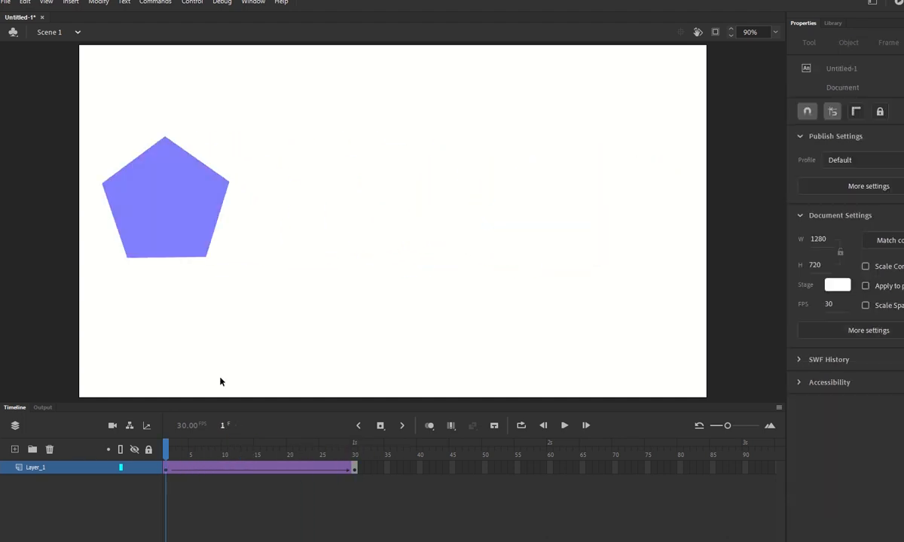
- Switch the pentagon at frame 1 to a fully transparent Alpha effect and preview the tween
left_click(197, 188)
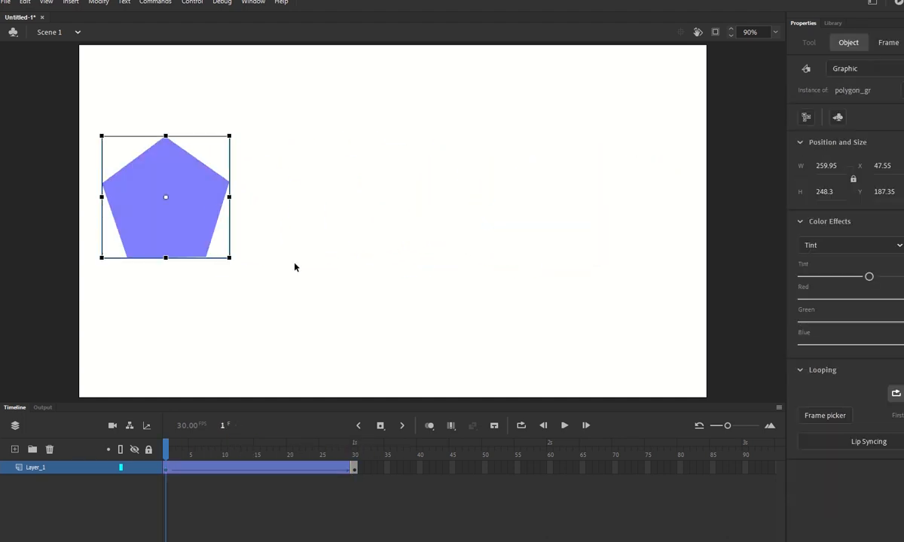
left_click(856, 250)
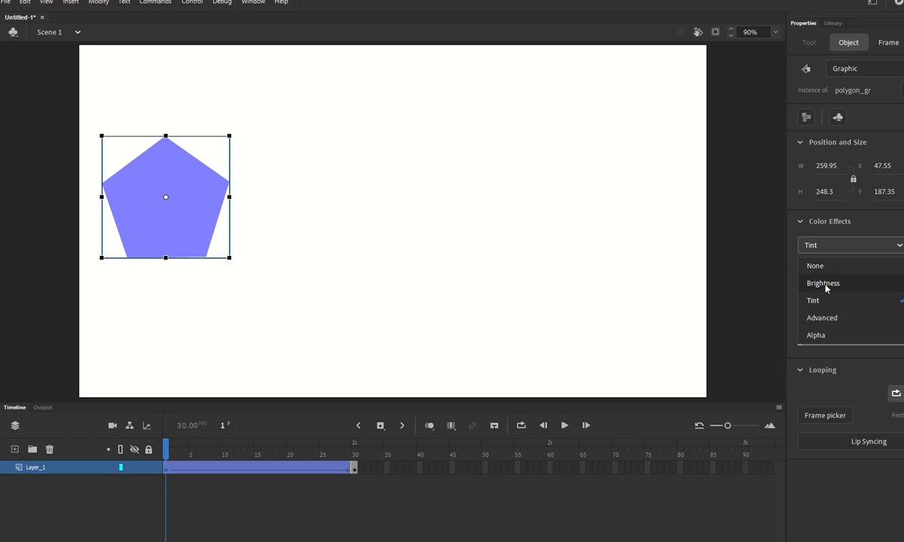
left_click(830, 336)
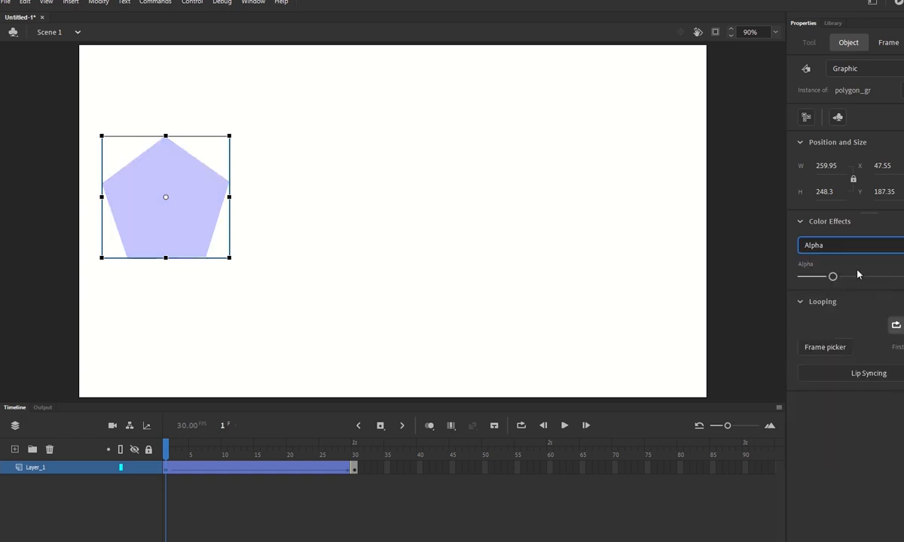
left_click_drag(832, 277, 759, 282)
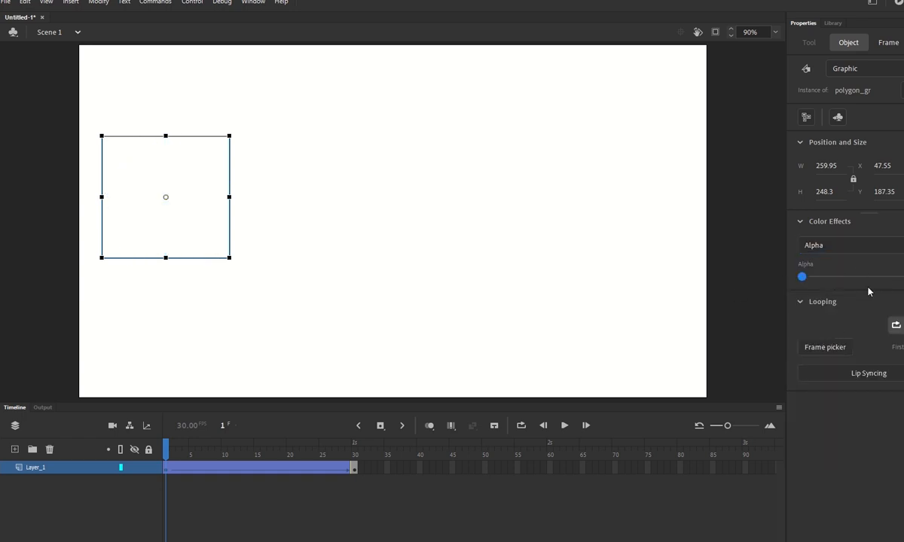
left_click_drag(166, 454, 382, 450)
key("Return")
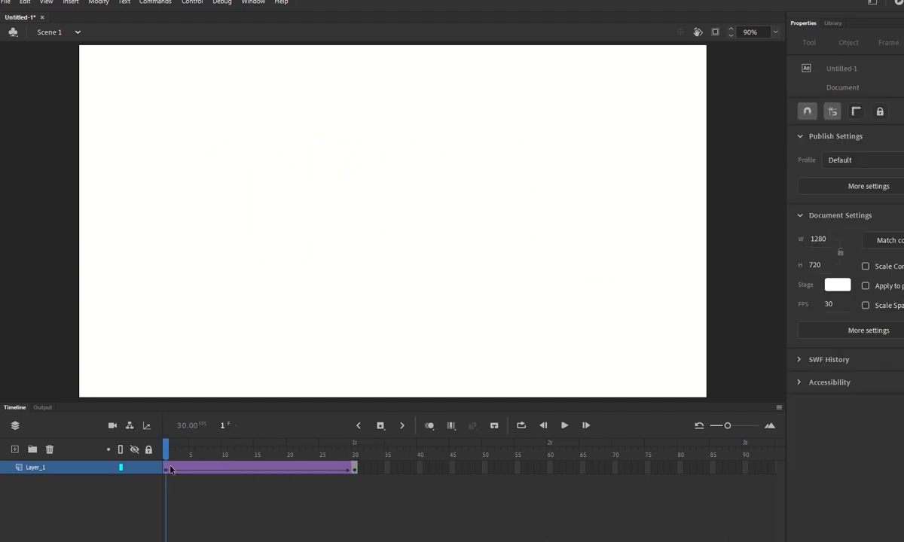
- Switch the transparent pentagon at frame 1 back to the Tint color effect
left_click(169, 467)
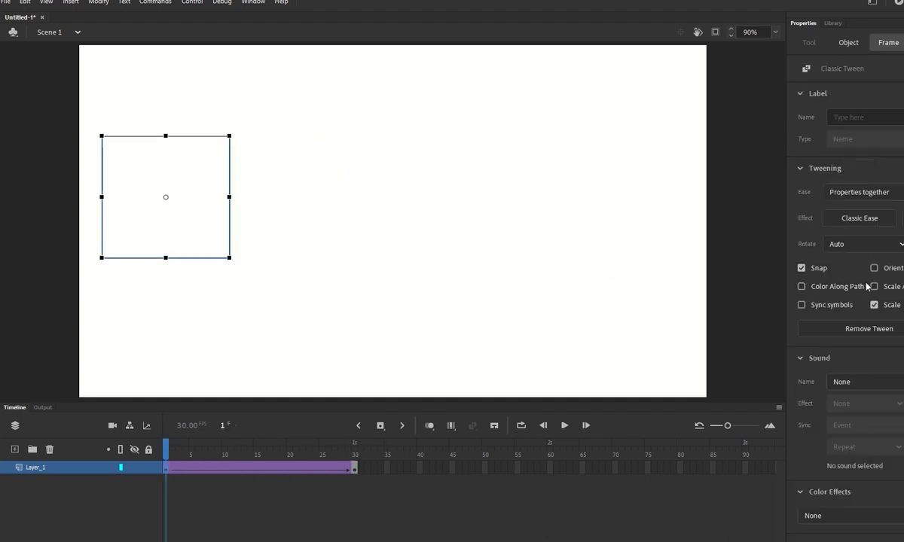
left_click(198, 241)
left_click(828, 245)
left_click(831, 299)
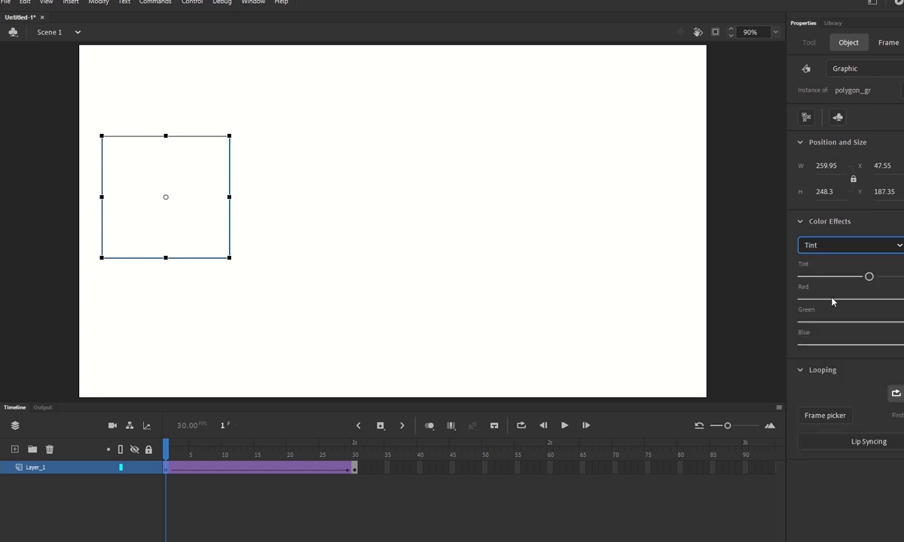
- Give the pentagon at frame 30 a fully opaque Alpha effect and scrub the tween back to frame 13
left_click(354, 468)
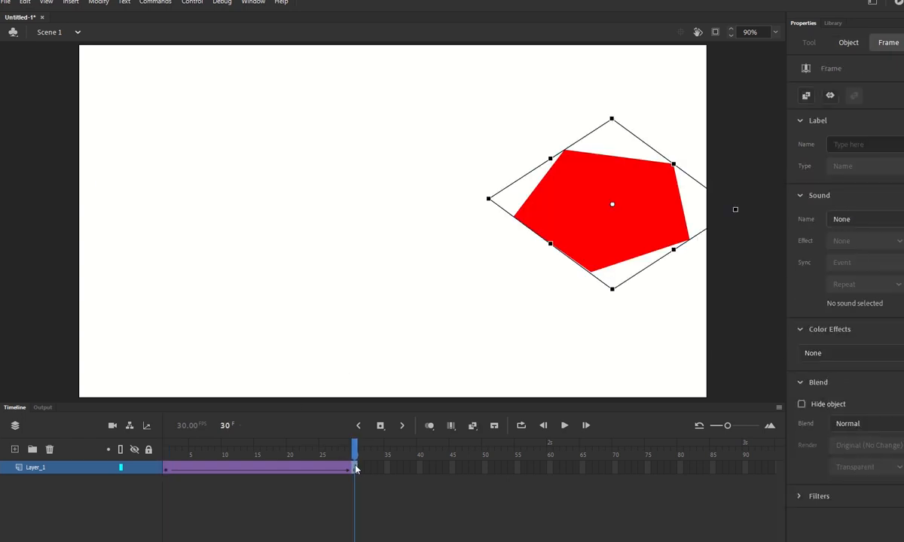
left_click(622, 246)
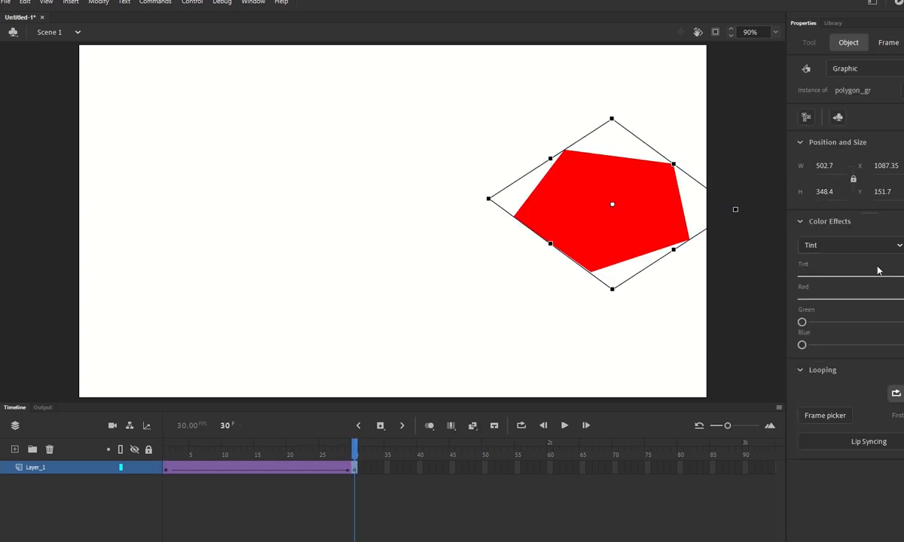
left_click(866, 245)
left_click(817, 335)
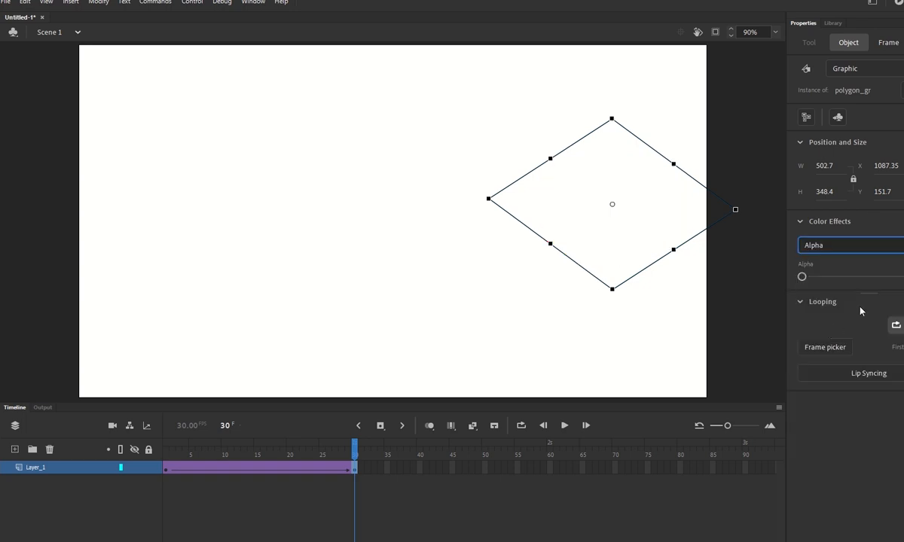
left_click_drag(802, 277, 903, 277)
left_click_drag(363, 448, 243, 449)
left_click(238, 273)
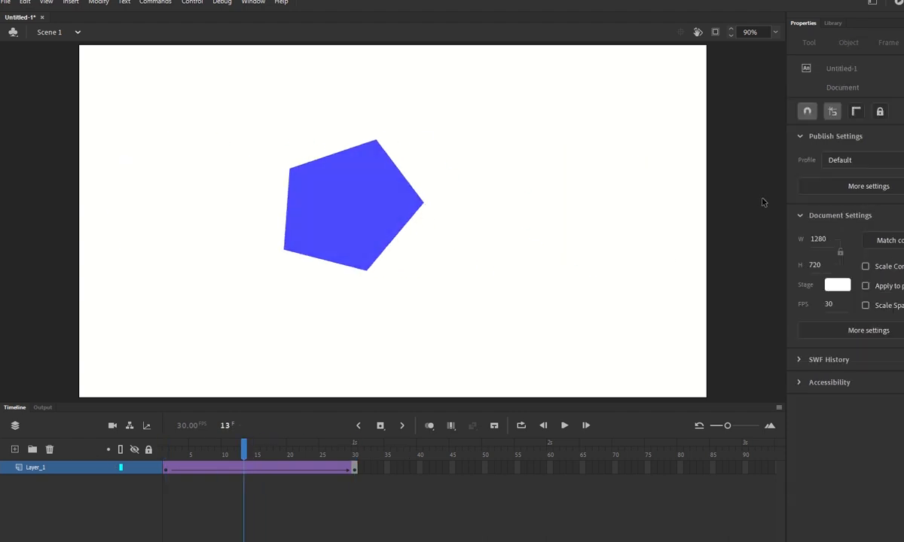
- Try the Advanced effect on the pentagon at frame 1, then apply Alpha and lower it to full transparency
left_click_drag(243, 449, 166, 450)
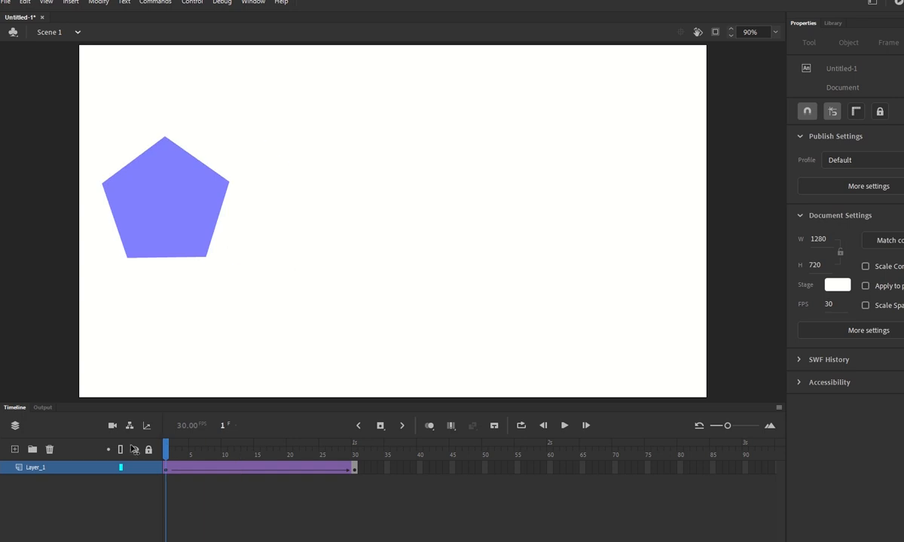
left_click(201, 230)
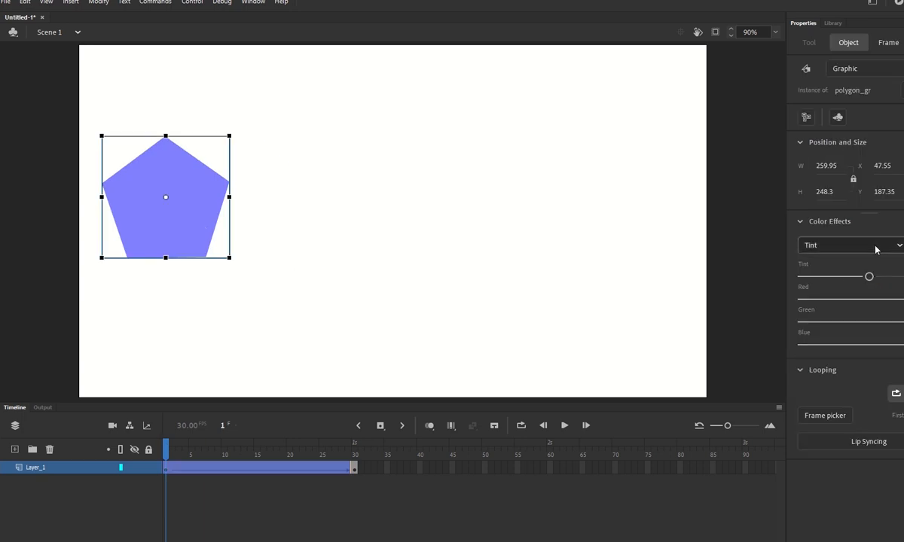
left_click(843, 246)
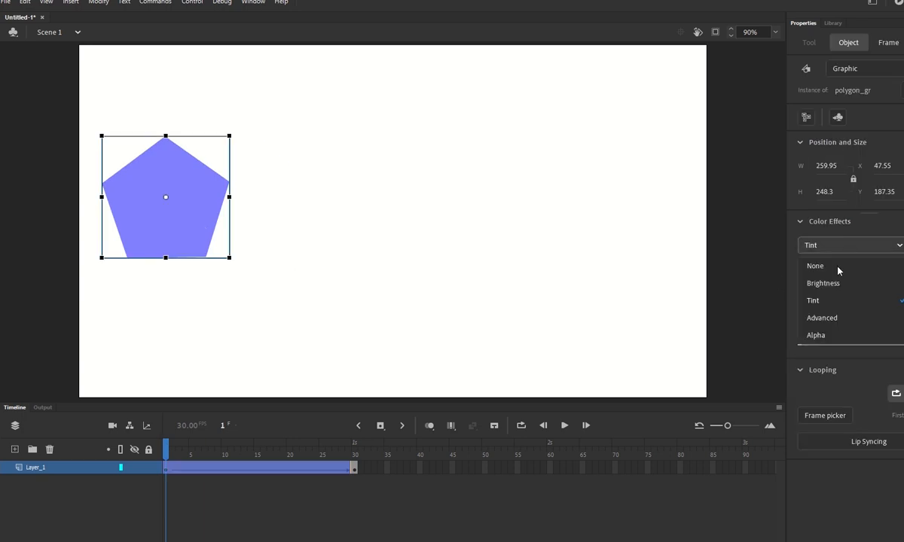
left_click(830, 317)
left_click(868, 246)
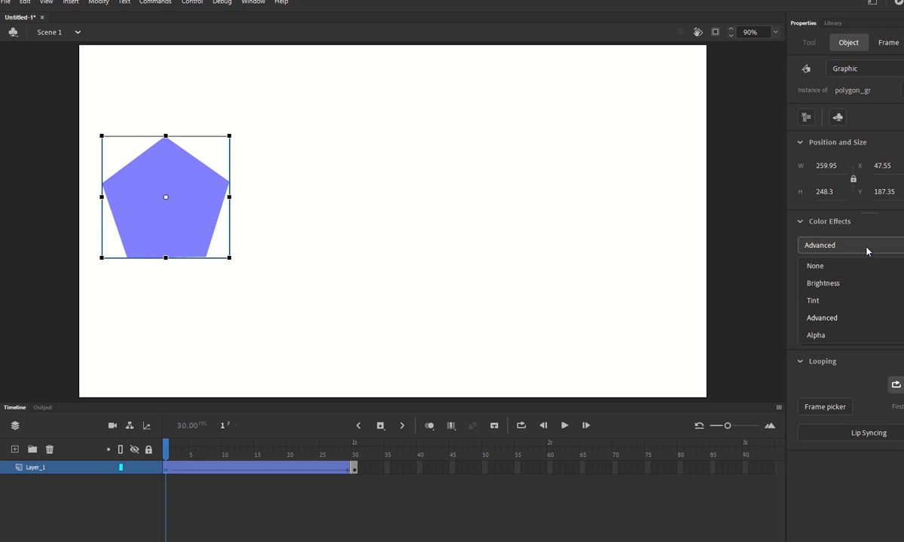
left_click(837, 336)
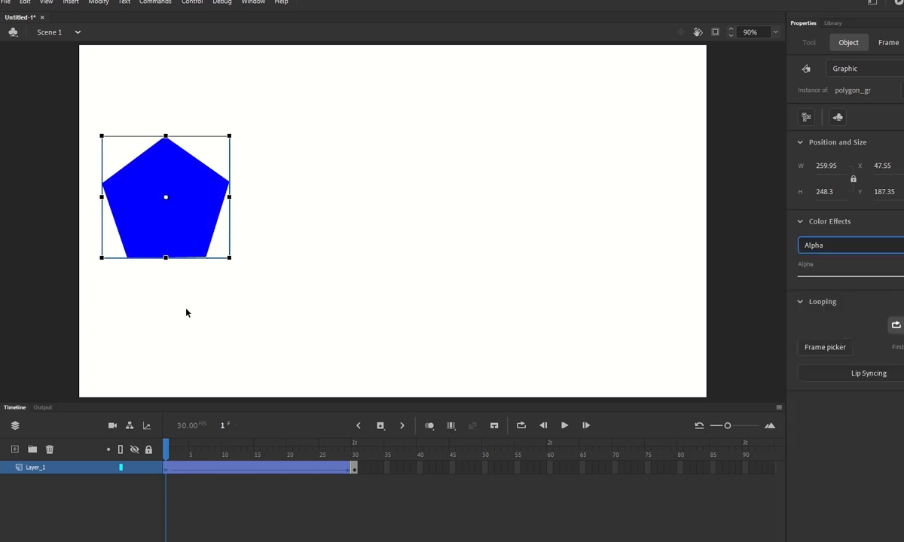
left_click_drag(903, 276, 695, 290)
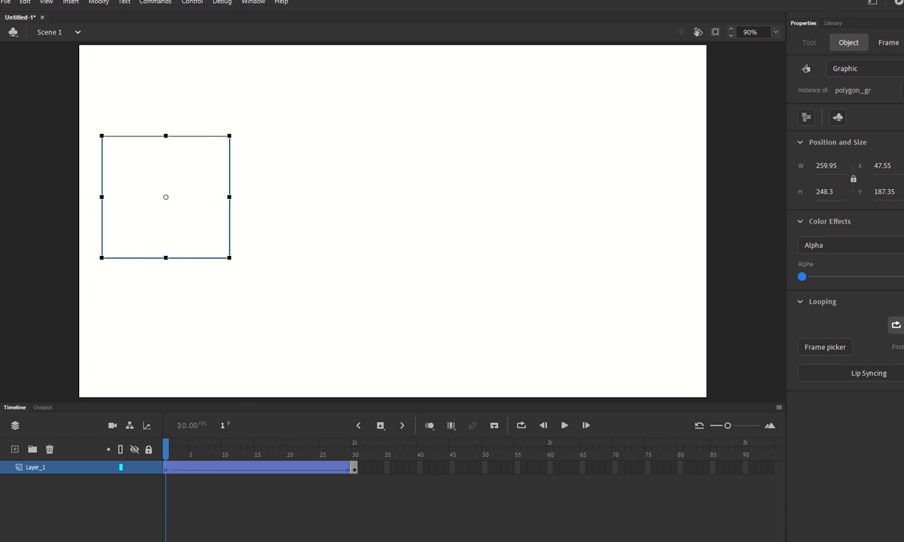
left_click(298, 499)
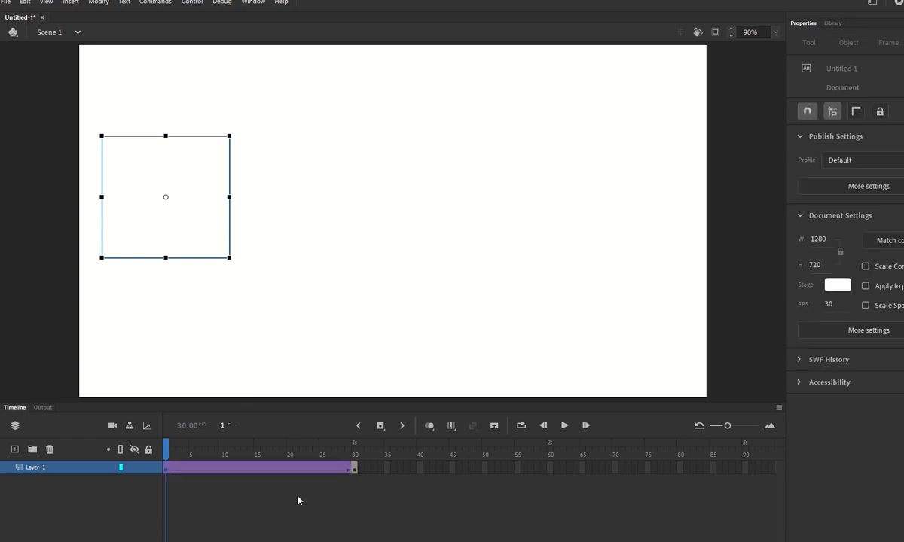
- Review the frame commands for the tween span and its end keyframe, and scrub the fade back to frame 1
right_click(299, 467)
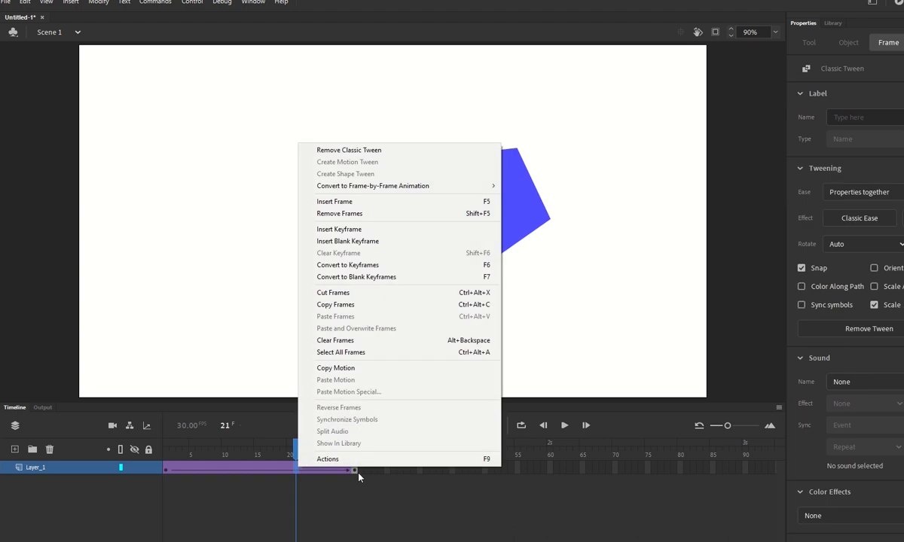
left_click(353, 469)
right_click(355, 469)
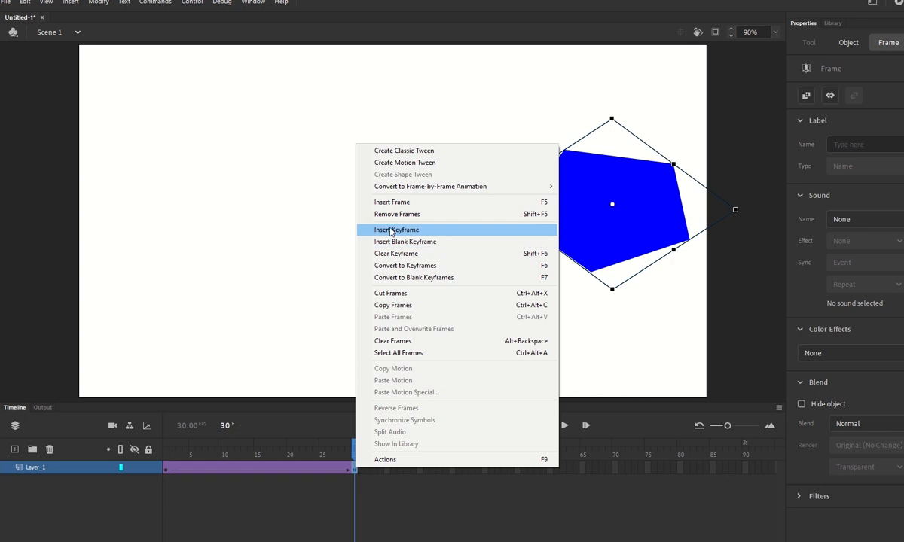
left_click(224, 502)
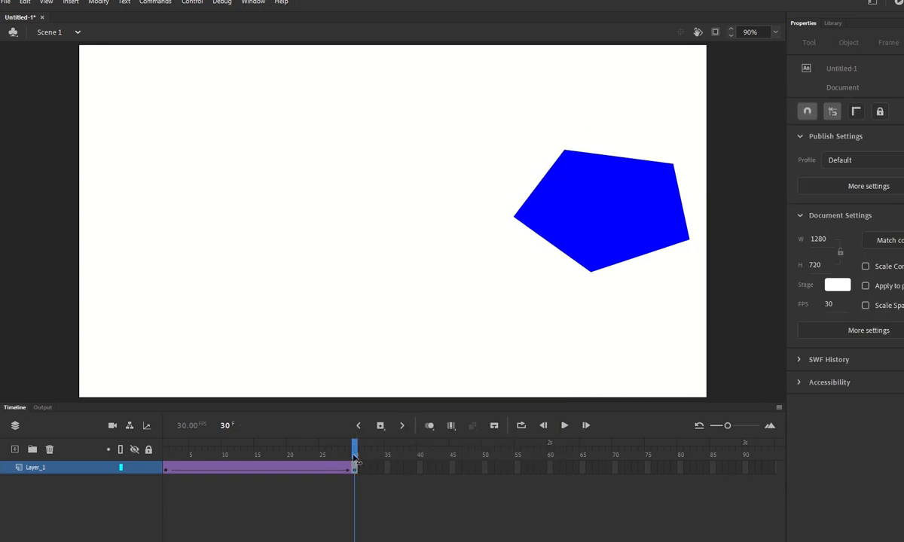
left_click_drag(356, 454, 186, 443)
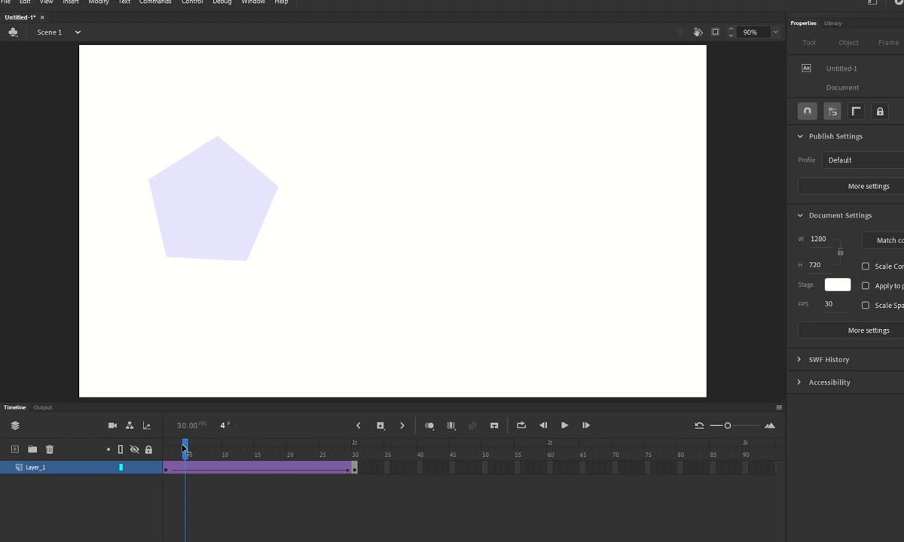
left_click_drag(184, 440, 168, 442)
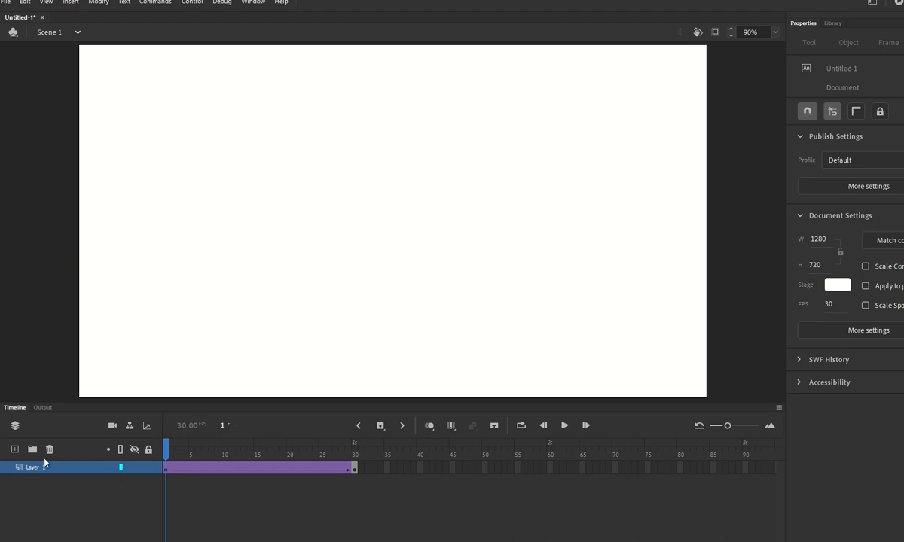
- Add a new empty layer and delete Layer_1 with its classic tween
left_click(14, 449)
left_click(35, 481)
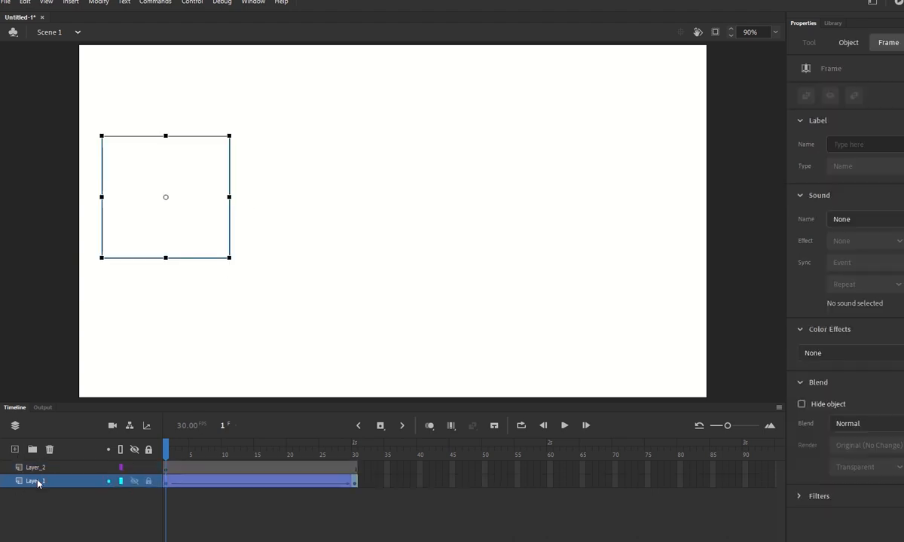
left_click(729, 376)
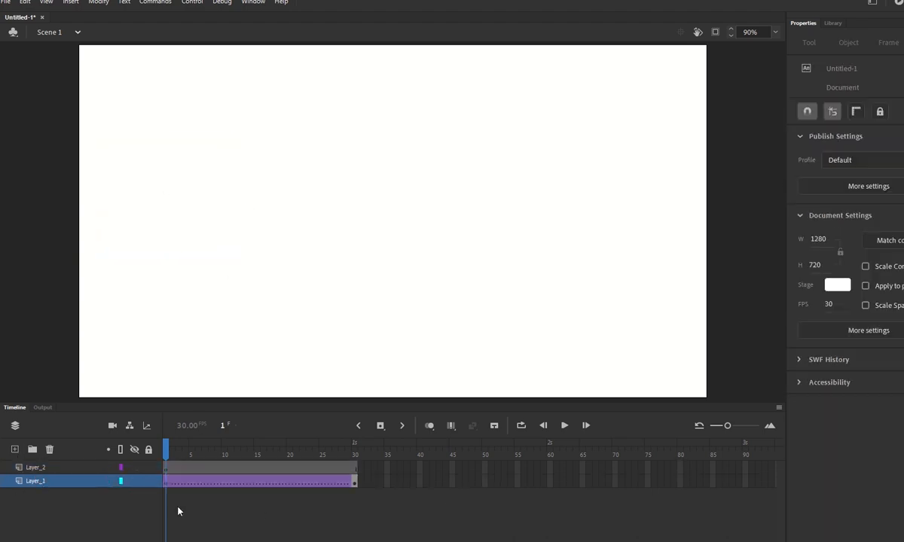
left_click(49, 449)
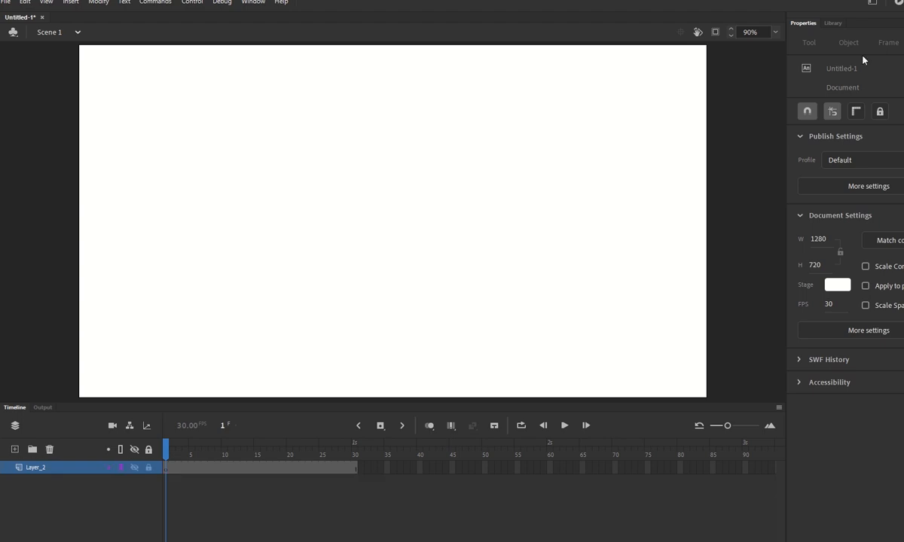
- Place the polygon_gr symbol near the stage's left edge on Layer_2 and create a motion tween on it
left_click(832, 23)
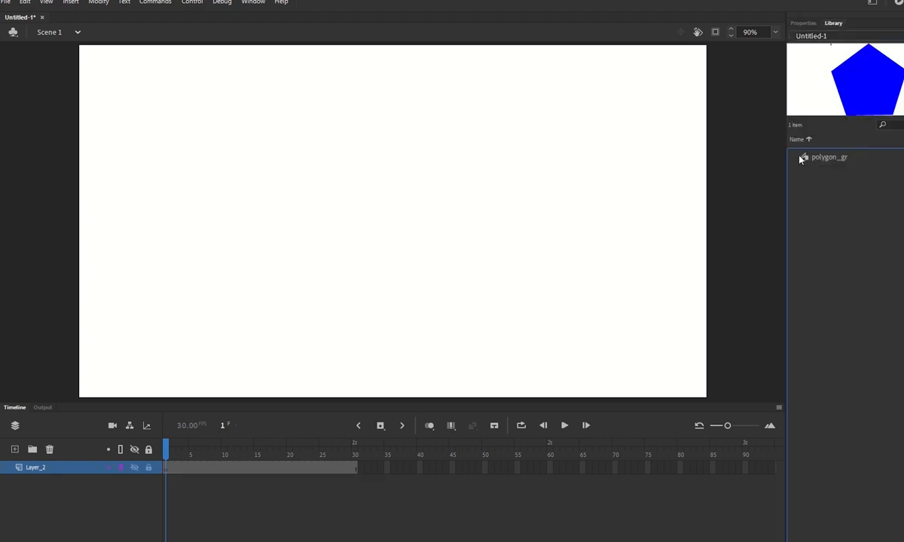
left_click_drag(810, 160, 158, 245)
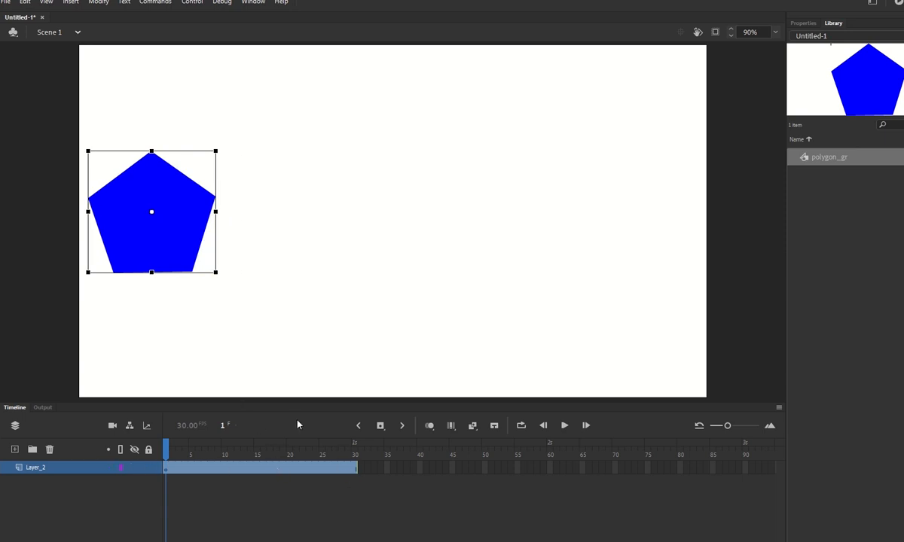
right_click(174, 251)
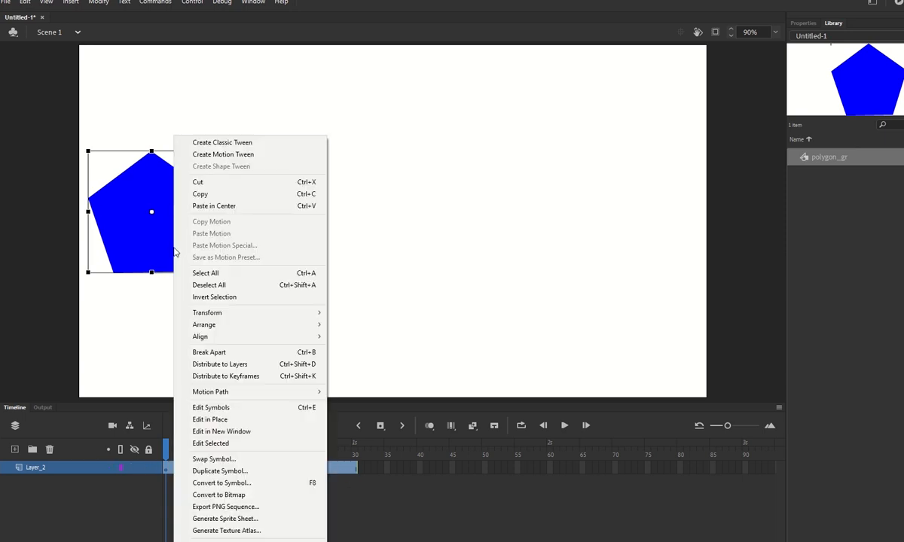
left_click(237, 155)
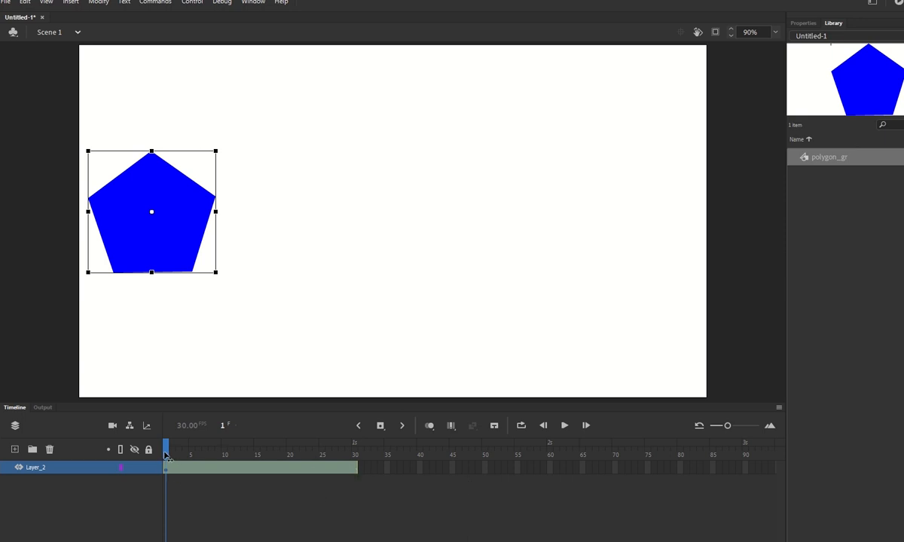
- Try moving the pentagon to the stage's right side at frame 30, scrub the motion, and undo the move
left_click_drag(164, 457, 355, 454)
left_click(150, 242)
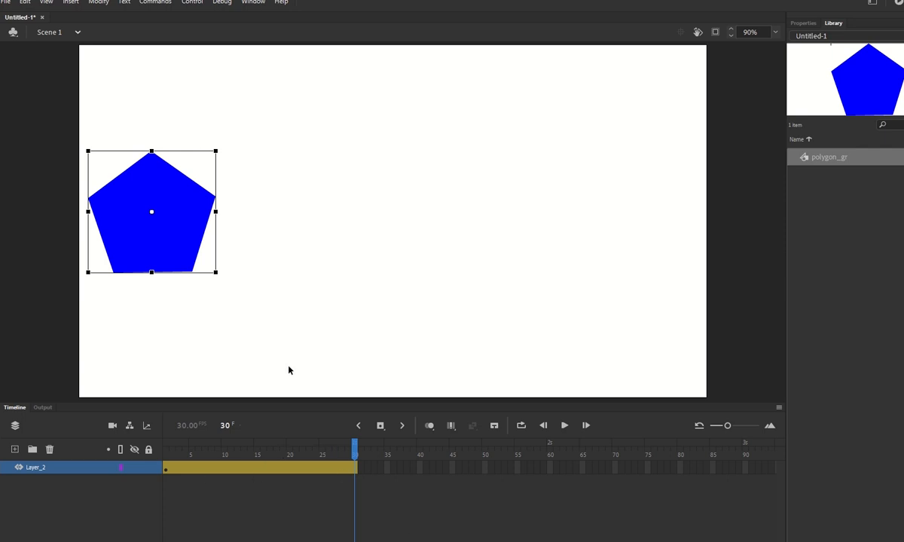
left_click_drag(165, 238, 644, 264)
key("ctrl+z")
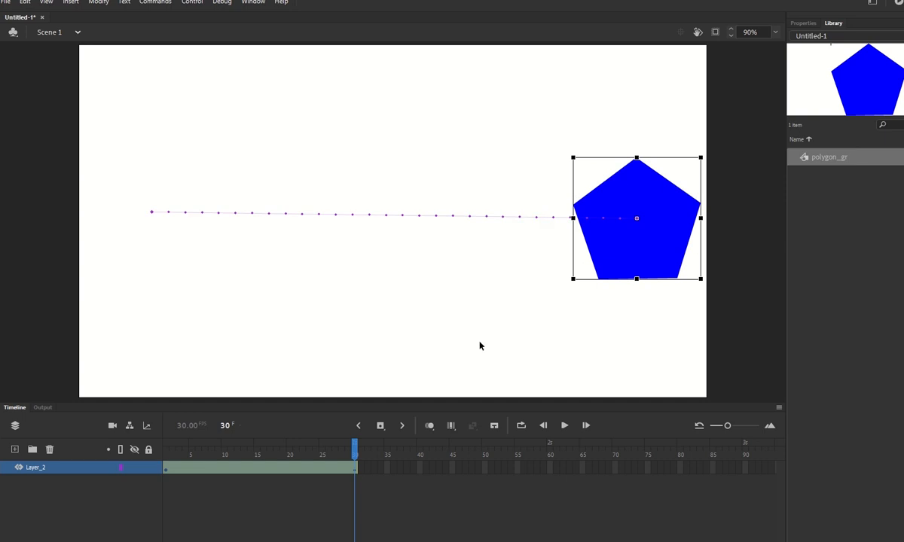
left_click_drag(354, 450, 279, 473)
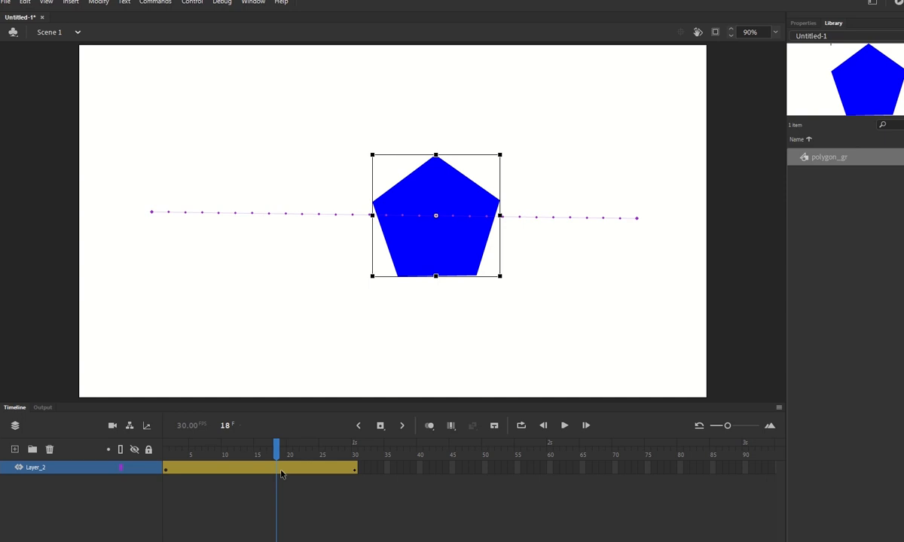
double_click(281, 473)
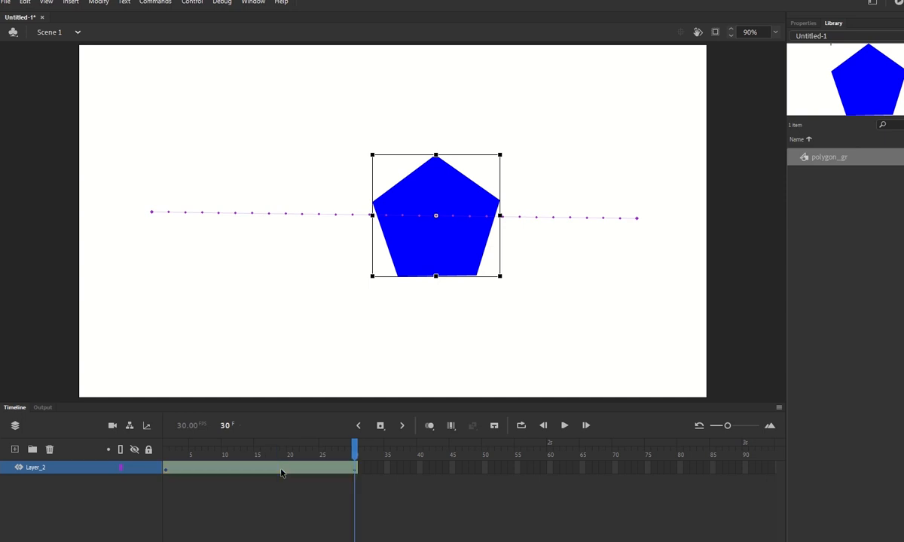
key("ctrl+z")
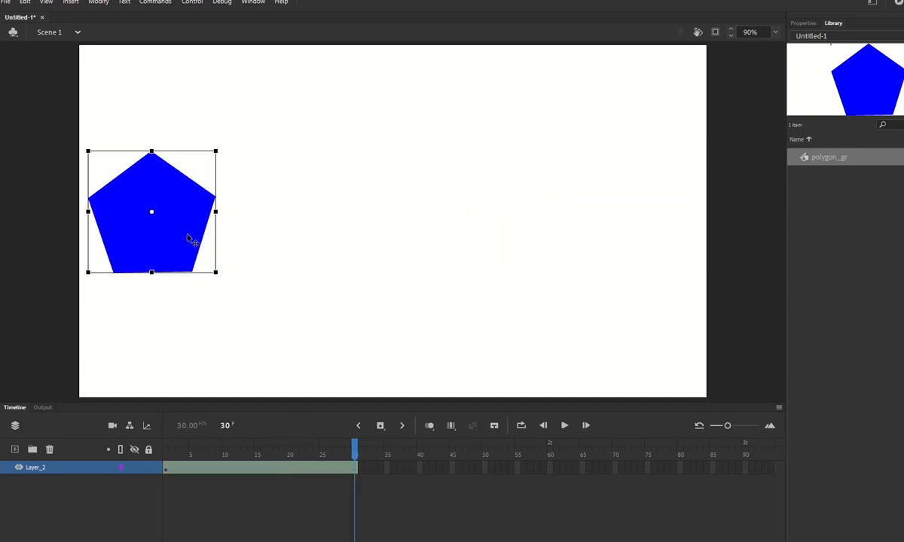
- Move the pentagon straight across to the stage's right side at frame 30 and bend its motion path into an upward arch
left_click_drag(189, 240, 676, 242)
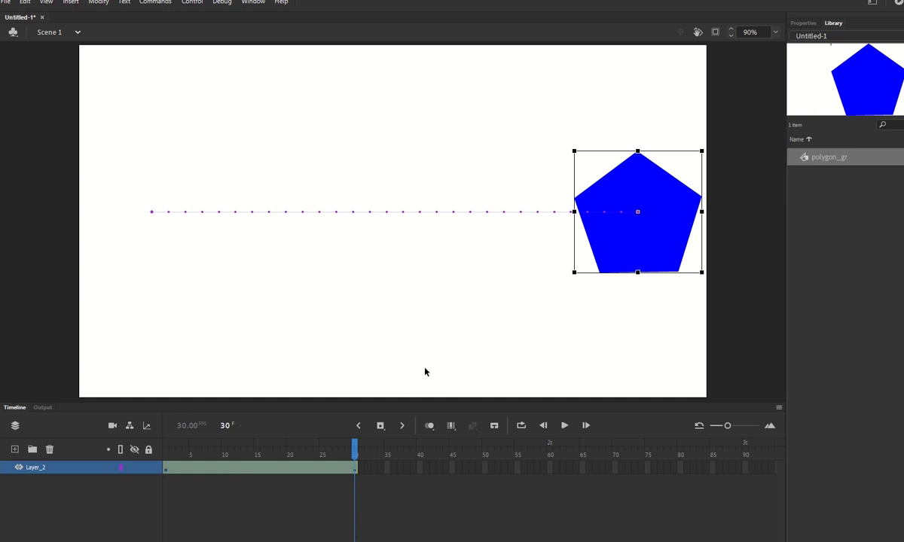
left_click(456, 334)
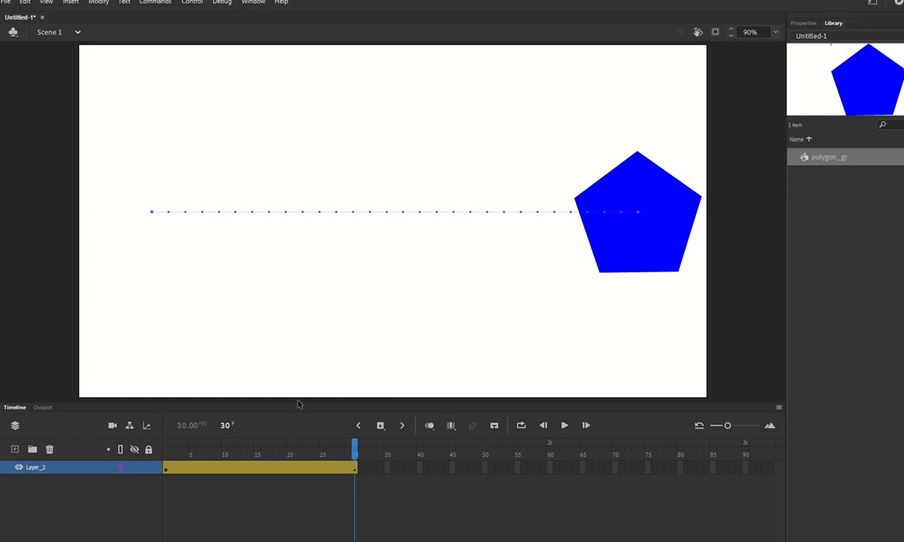
left_click(399, 211)
left_click(403, 231)
left_click_drag(411, 215, 413, 93)
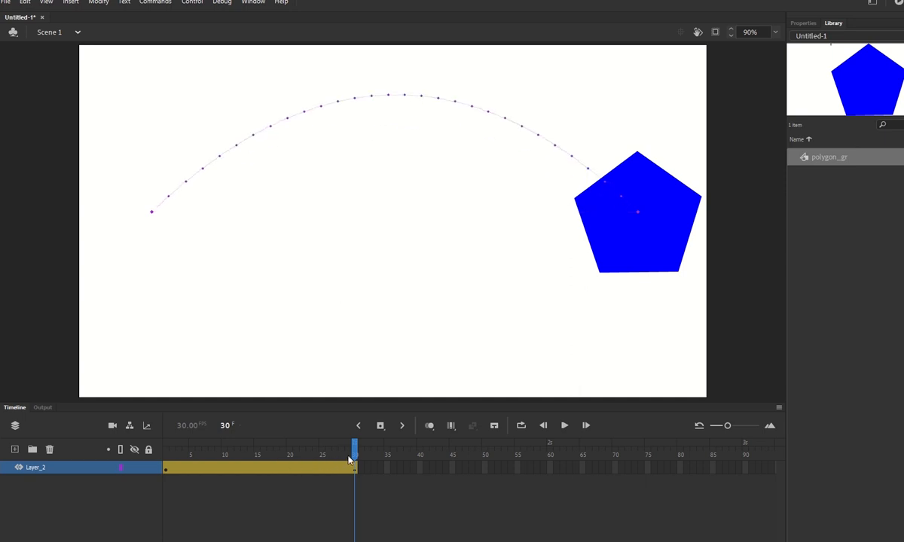
- Scrub the motion tween back and forth between frames 1 and 30 to check the arched movement
left_click_drag(354, 449, 160, 463)
left_click_drag(367, 467, 172, 467)
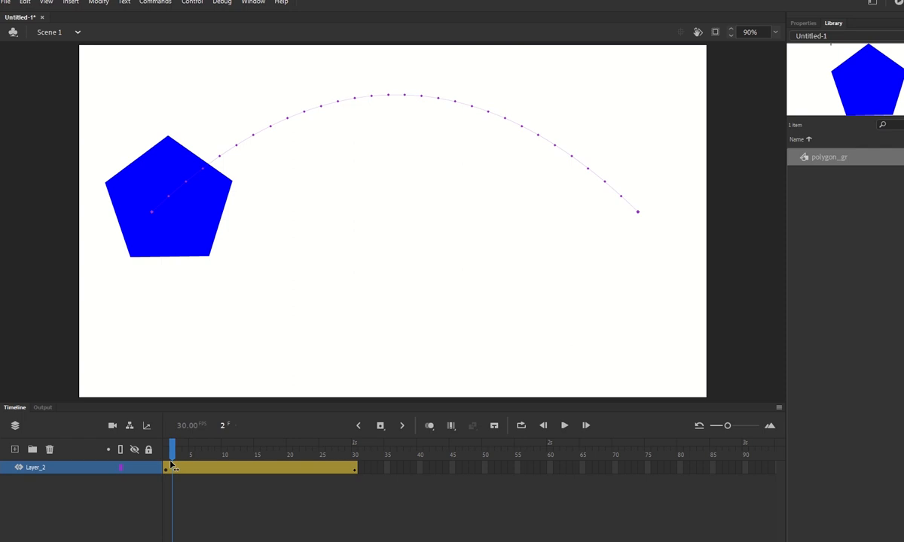
left_click_drag(172, 465, 354, 467)
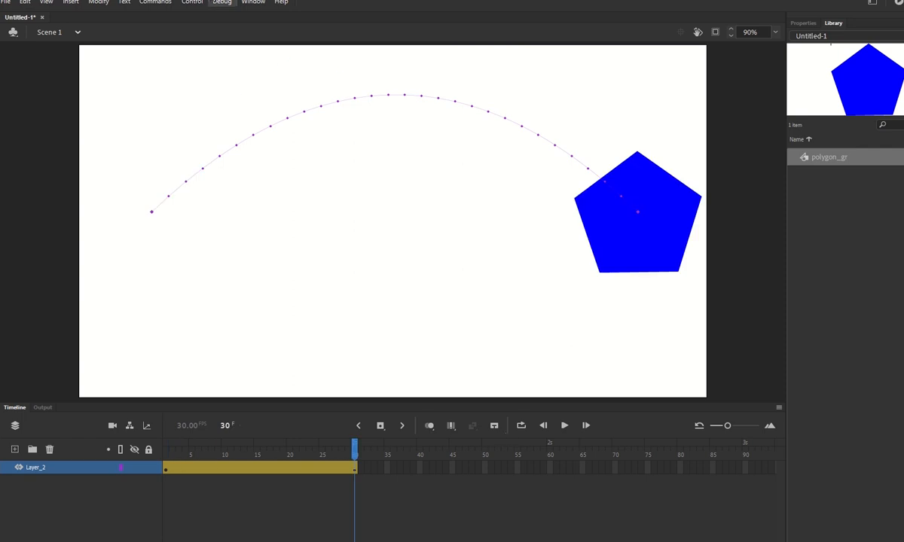
- Convert the motion path's starting anchor point, reshape the path into an S-curve with both end handles, and return to frame 1
left_click(151, 213)
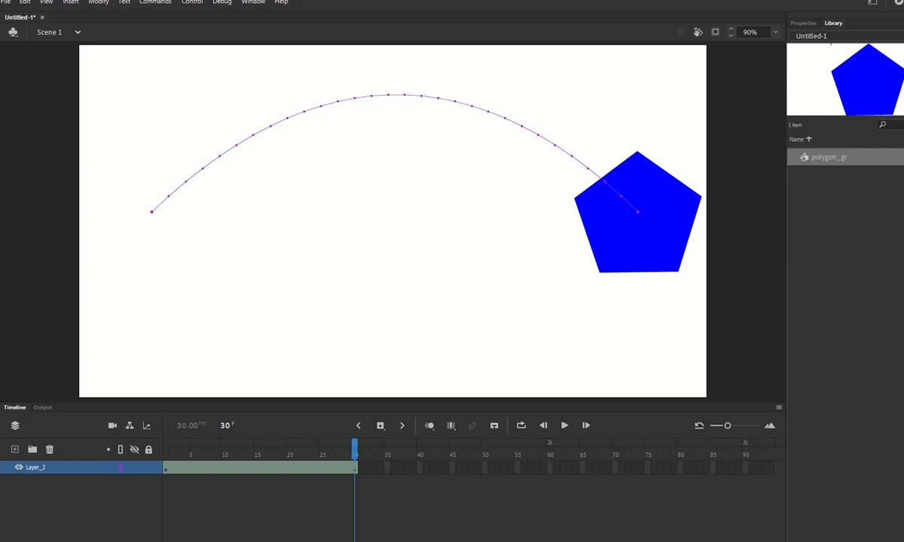
left_click(8, 191)
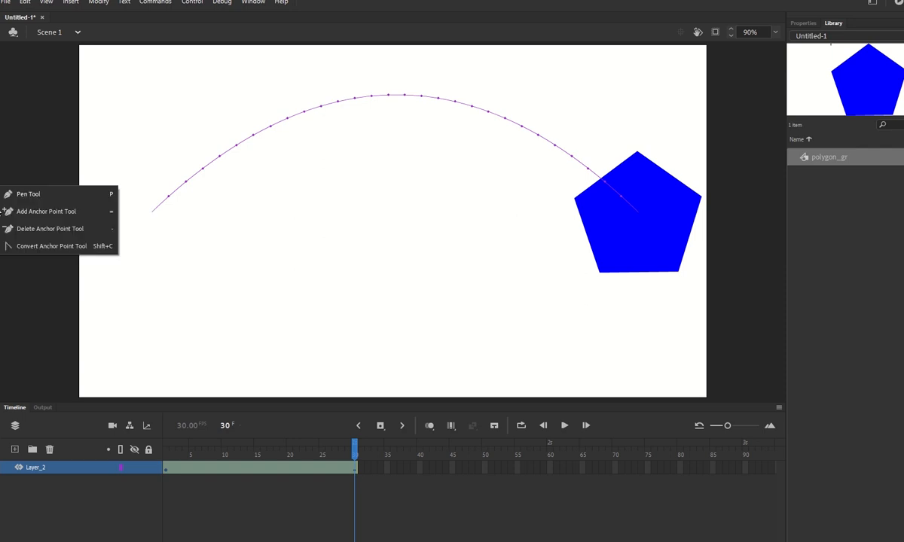
left_click(27, 246)
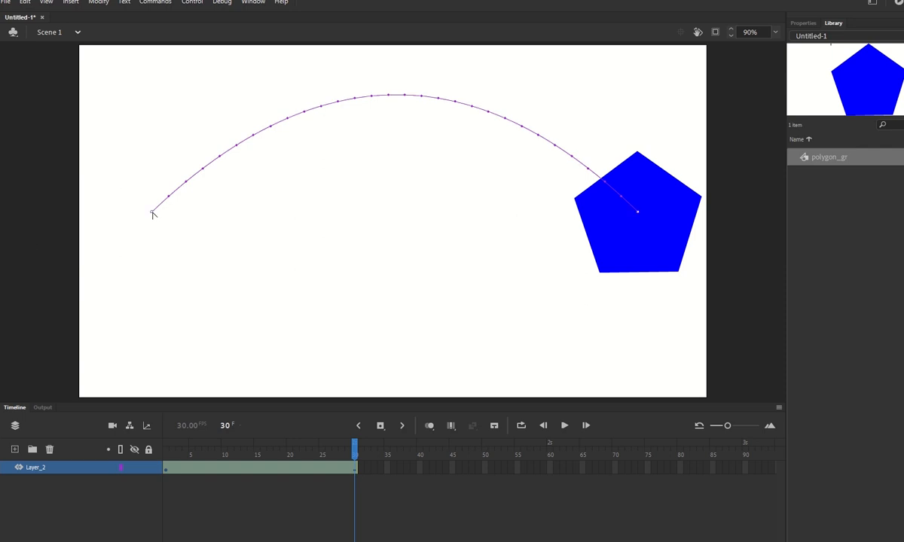
left_click_drag(152, 214, 145, 190)
left_click(1, 42)
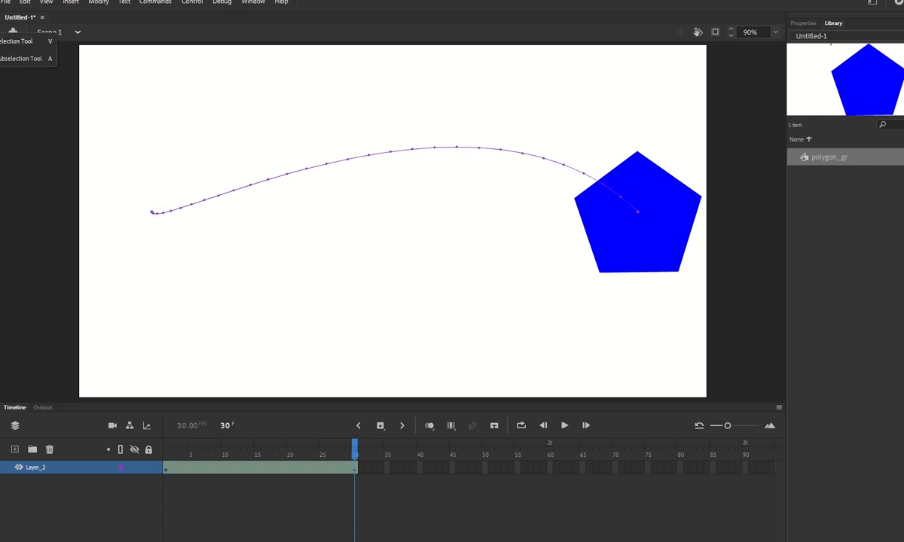
left_click(20, 59)
left_click_drag(157, 234, 260, 344)
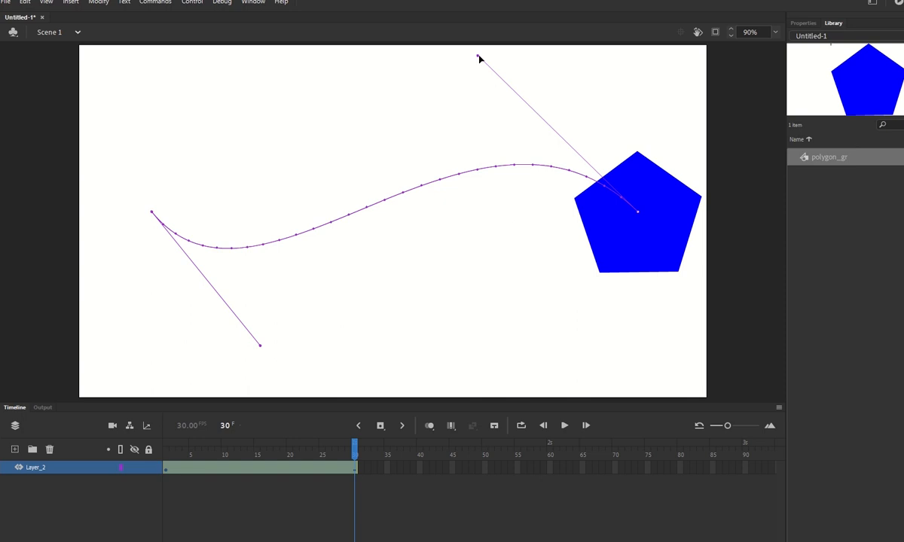
left_click_drag(479, 59, 391, 46)
left_click_drag(355, 455, 107, 437)
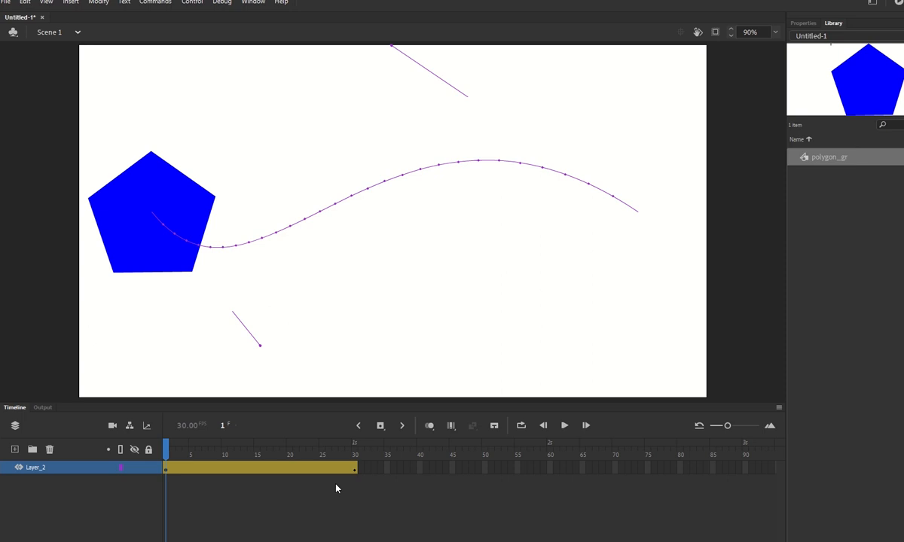
- Examine the motion tween's Location X and Y curves in an enlarged motion editor, and close the editor
double_click(263, 472)
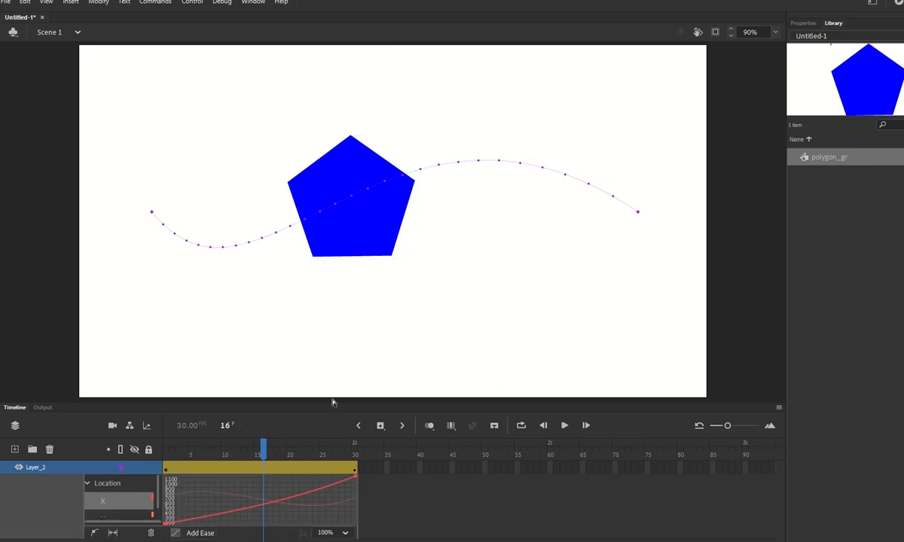
left_click_drag(332, 403, 332, 313)
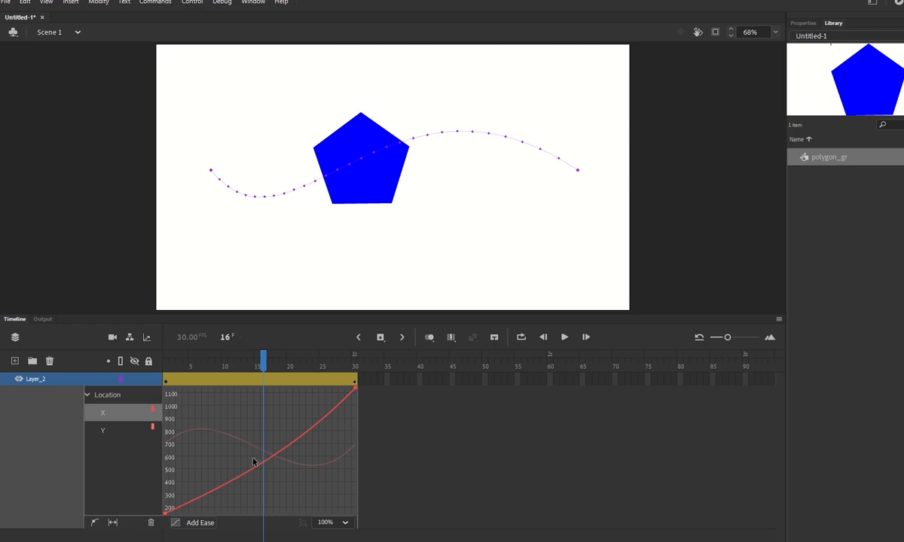
double_click(303, 380)
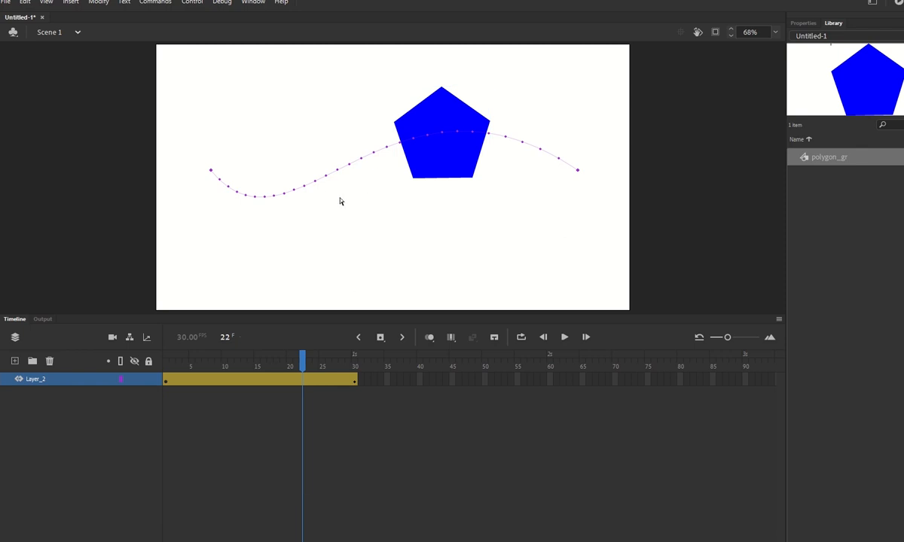
double_click(258, 383)
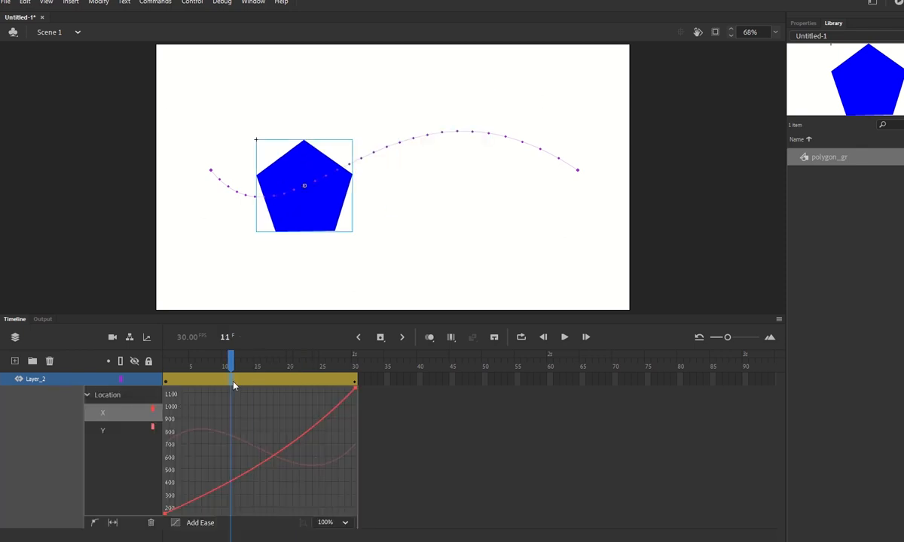
double_click(237, 380)
- Enlarge the pentagon around its centre with Free Transform at frame 16 of the motion tween
mouse_move(257, 360)
left_mouse_down()
mouse_move(294, 366)
mouse_move(262, 364)
left_mouse_up()
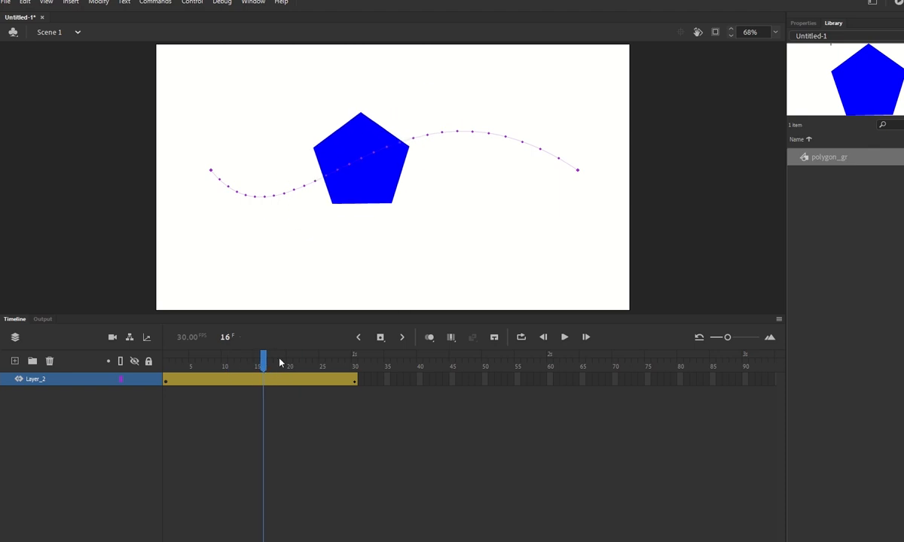
left_click(369, 202)
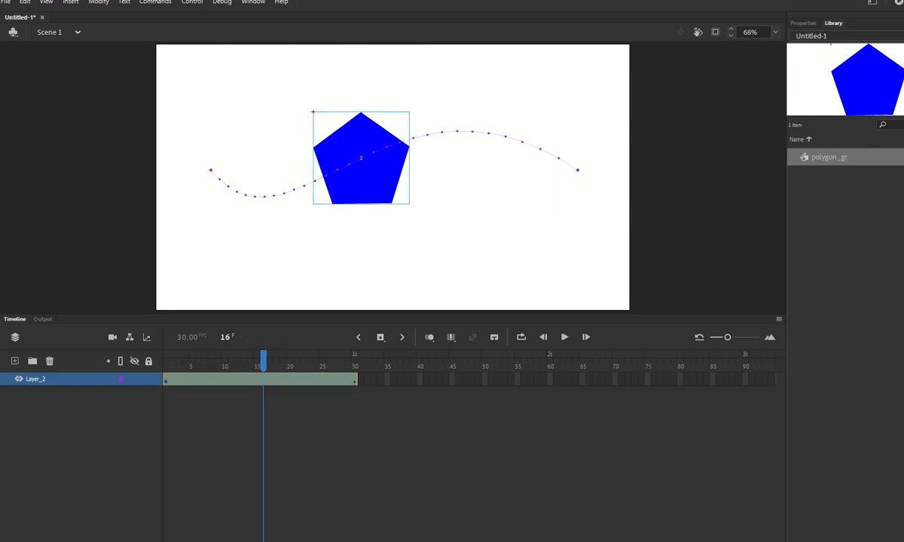
key("q")
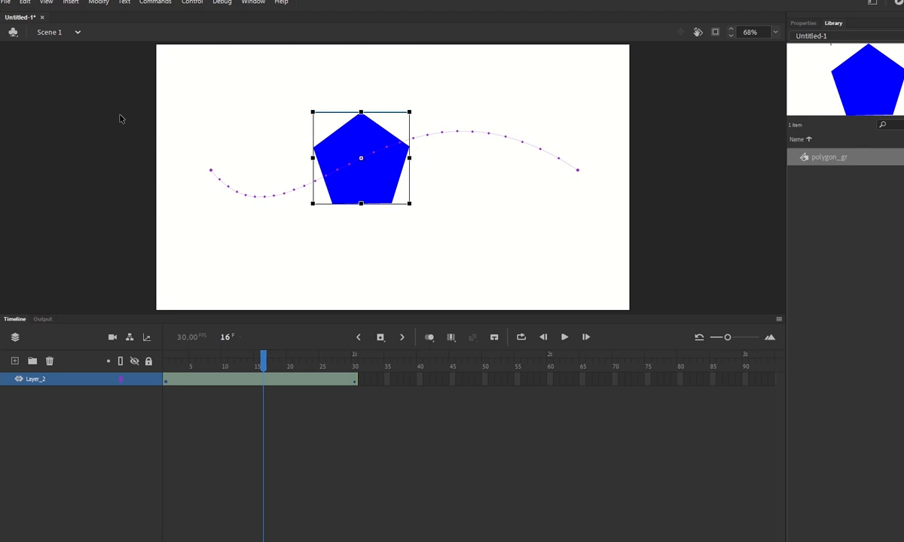
left_click_drag(407, 204, 435, 229)
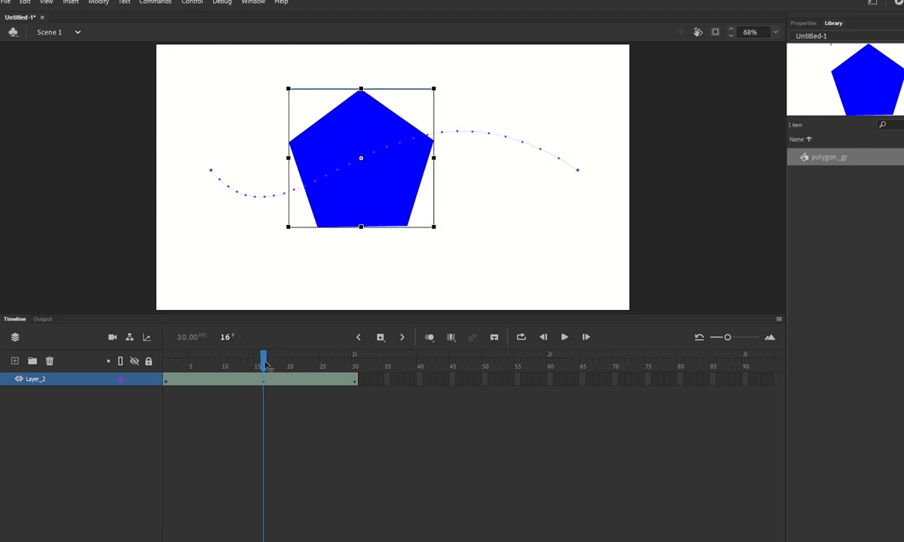
- Compare the pentagon and the tween's keyframes at frames 16 and 30
left_click_drag(256, 360, 355, 362)
left_click(359, 384)
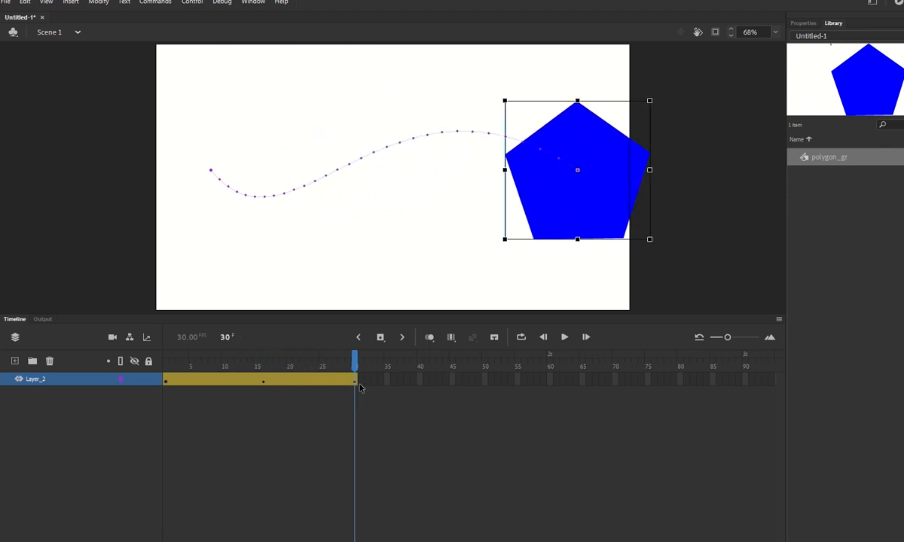
left_click(358, 385)
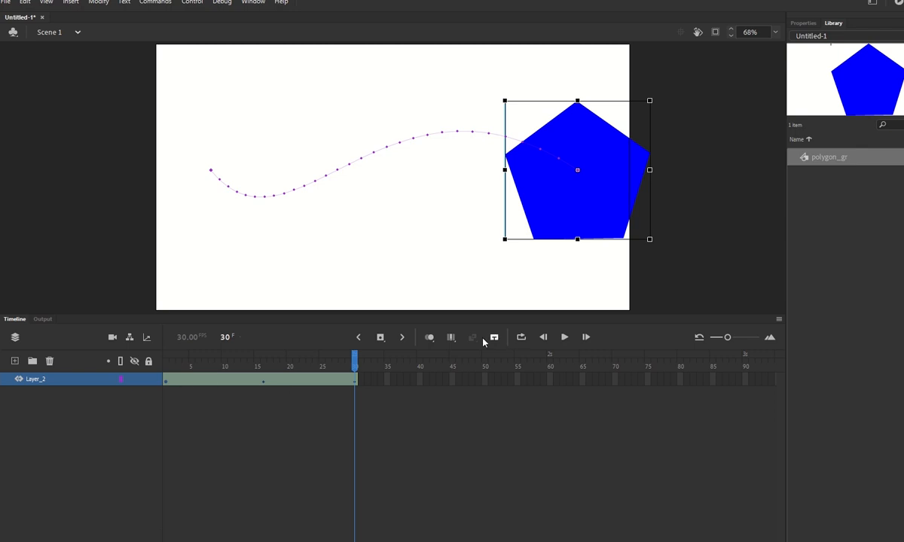
left_click_drag(359, 365, 277, 364)
left_click(265, 382)
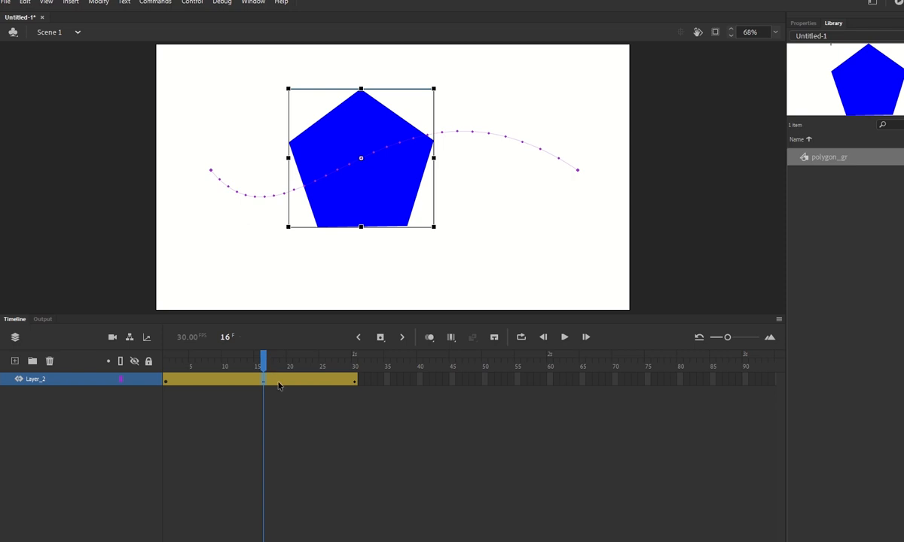
left_click(354, 362)
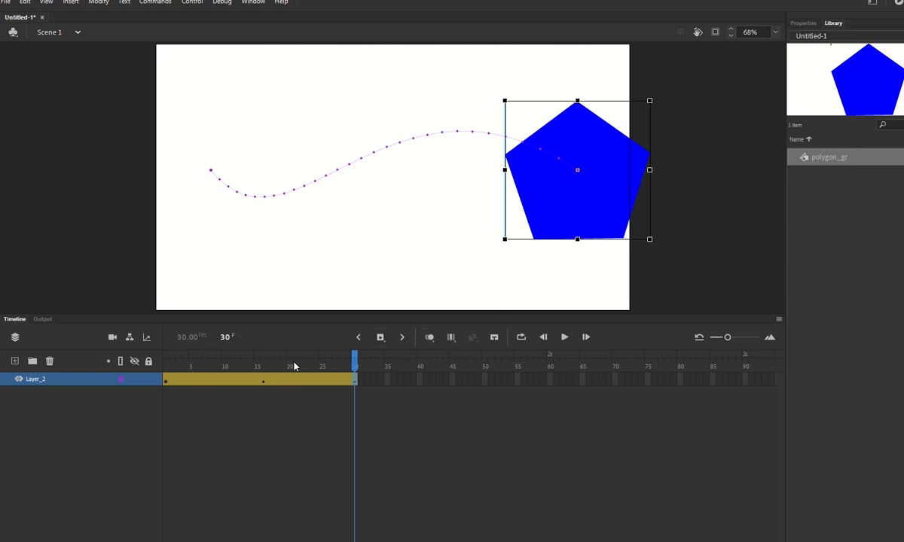
- Filter the tween's displayed keyframes to Scale only, and inspect the keyframes at frames 1 and 16
left_click(263, 382)
right_click(263, 382)
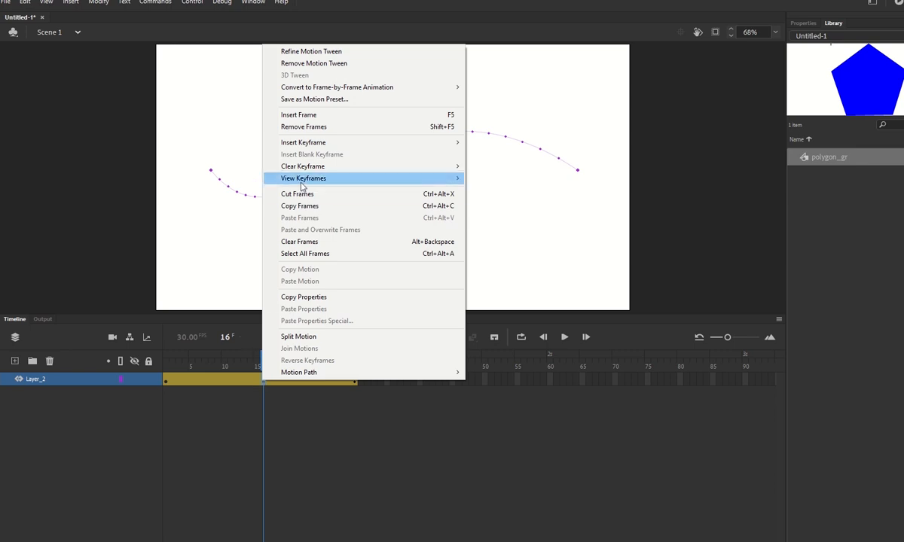
mouse_move(300, 183)
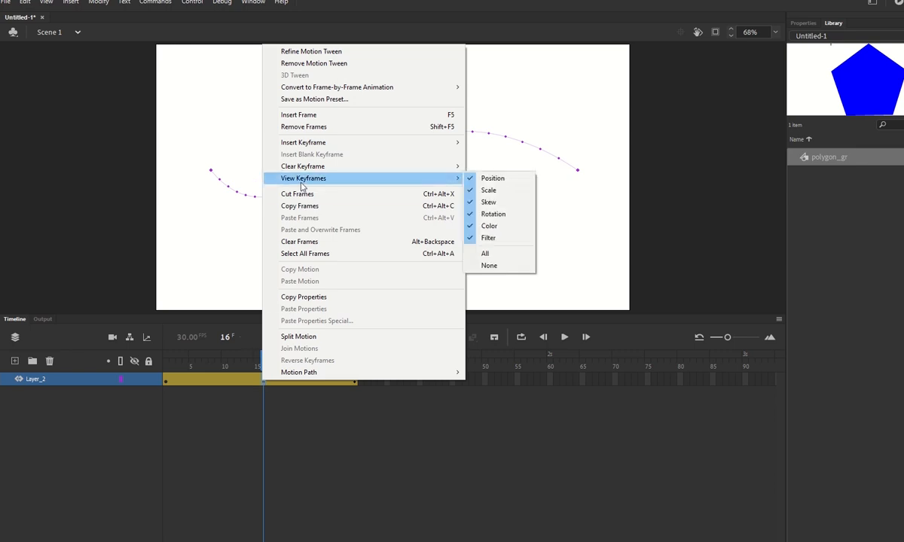
left_click(489, 265)
right_click(263, 384)
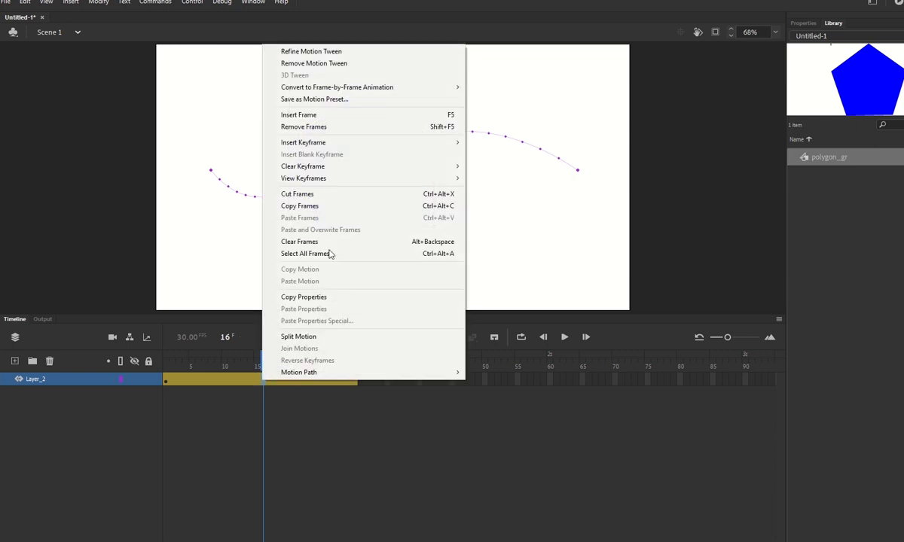
mouse_move(335, 181)
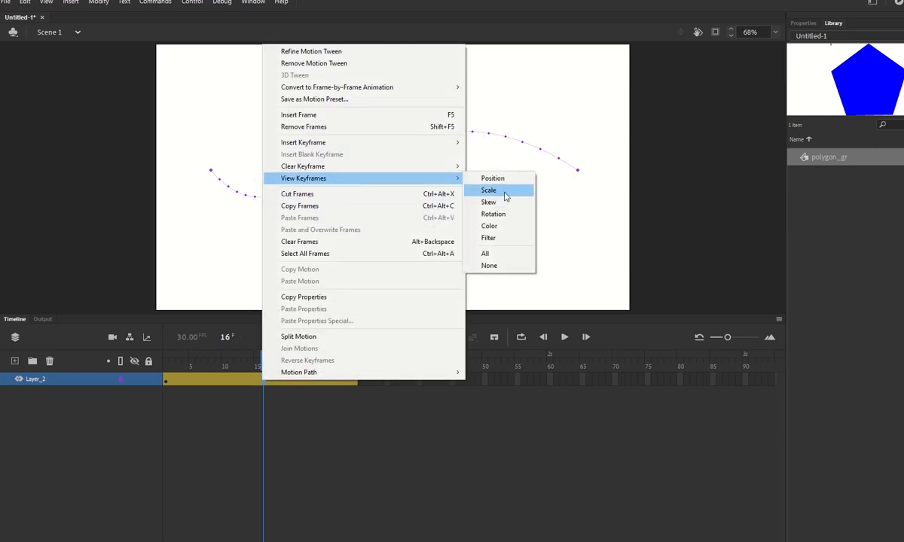
left_click(506, 195)
left_click(264, 392)
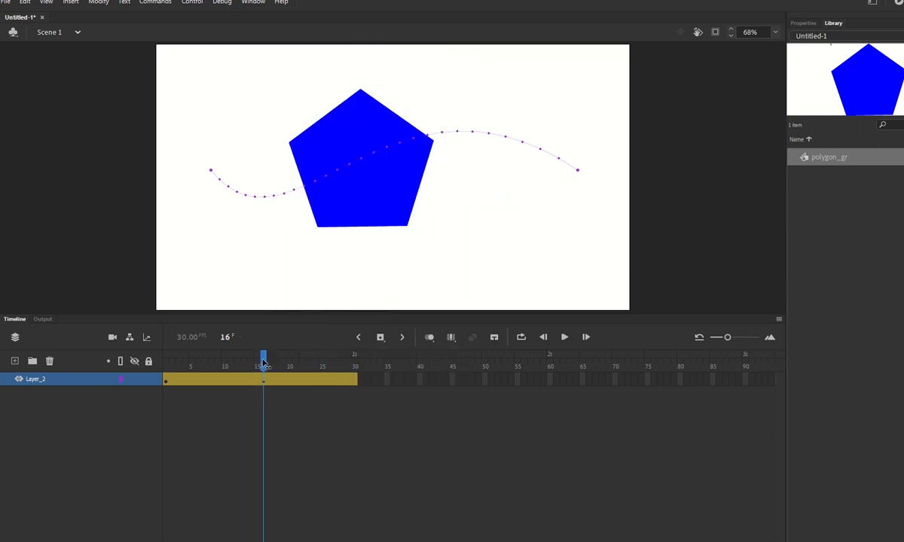
left_click_drag(264, 364, 309, 364)
left_click(166, 382)
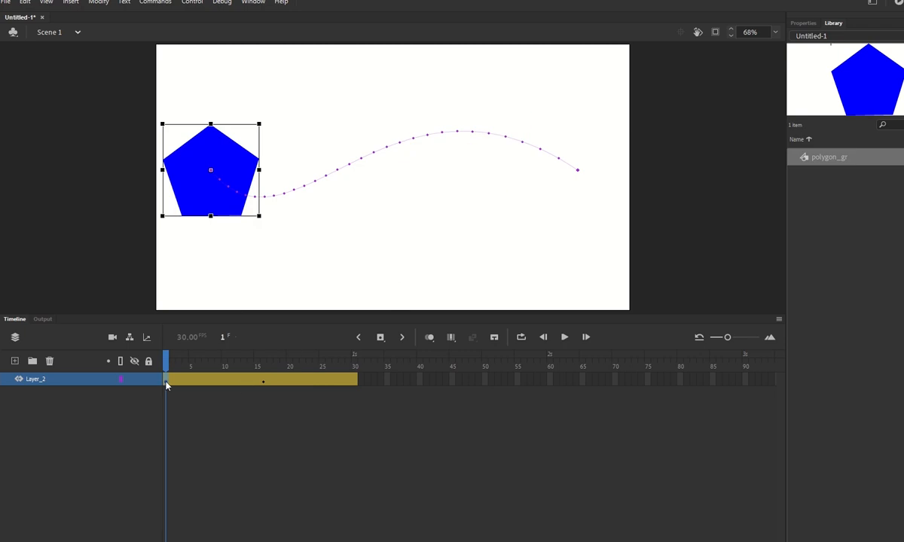
left_click(262, 382)
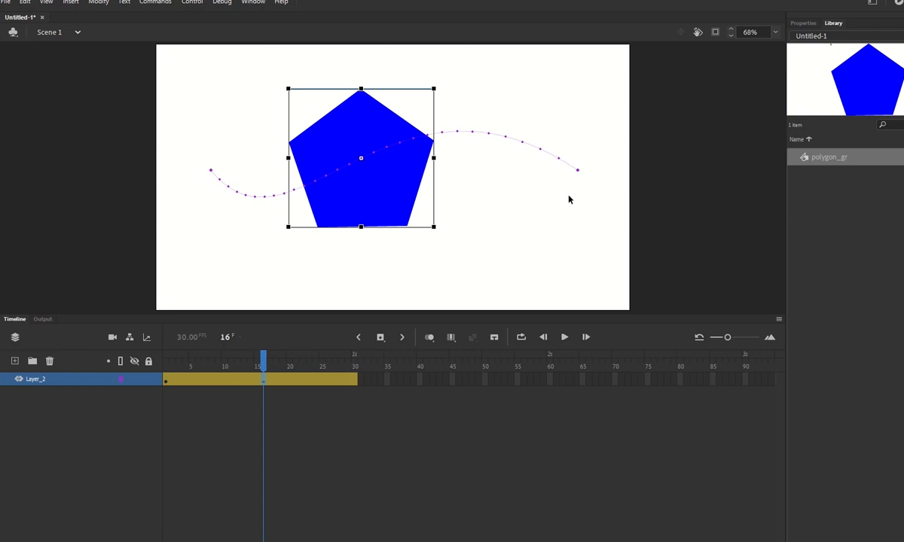
- Switch the tween's displayed keyframes from Scale to Position only, and inspect those at frames 1 and 30
right_click(263, 379)
mouse_move(385, 181)
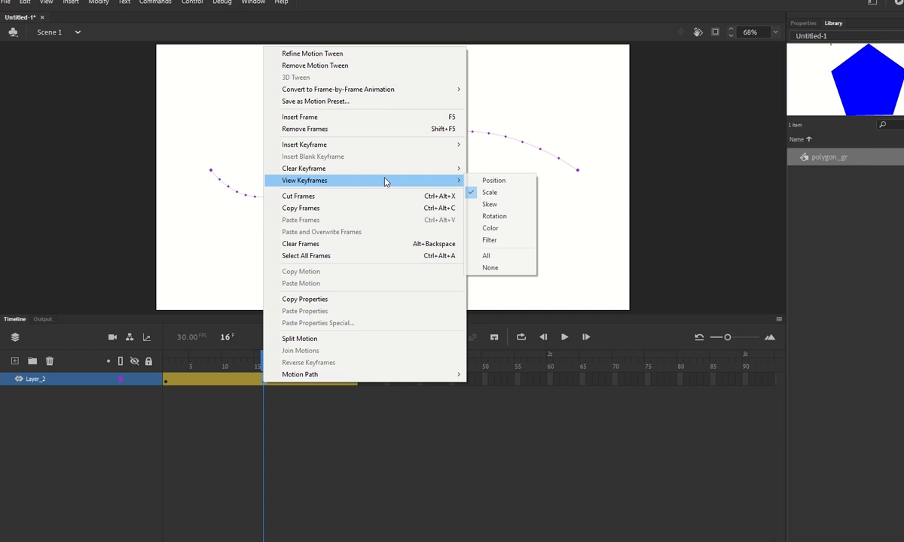
left_click(501, 182)
right_click(258, 386)
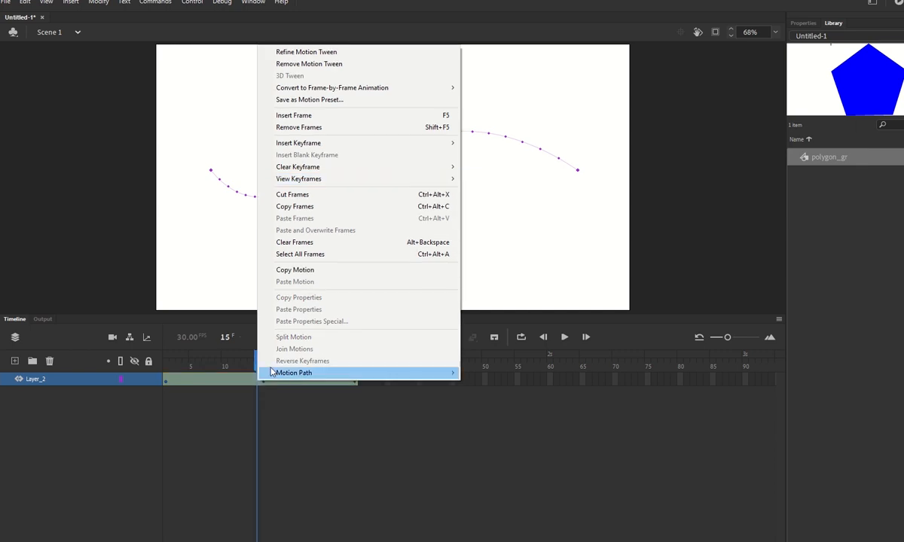
mouse_move(425, 180)
left_click(484, 193)
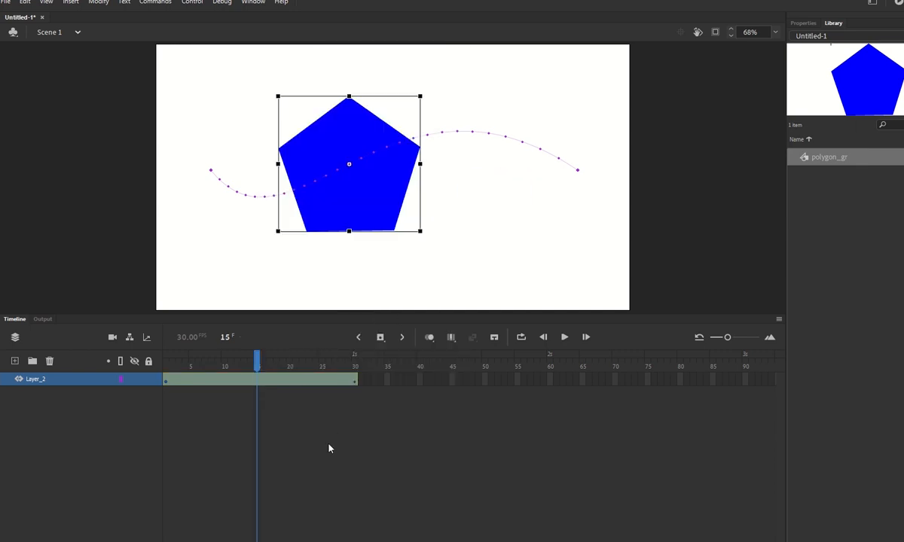
left_click(191, 407)
left_click_drag(257, 364, 211, 365)
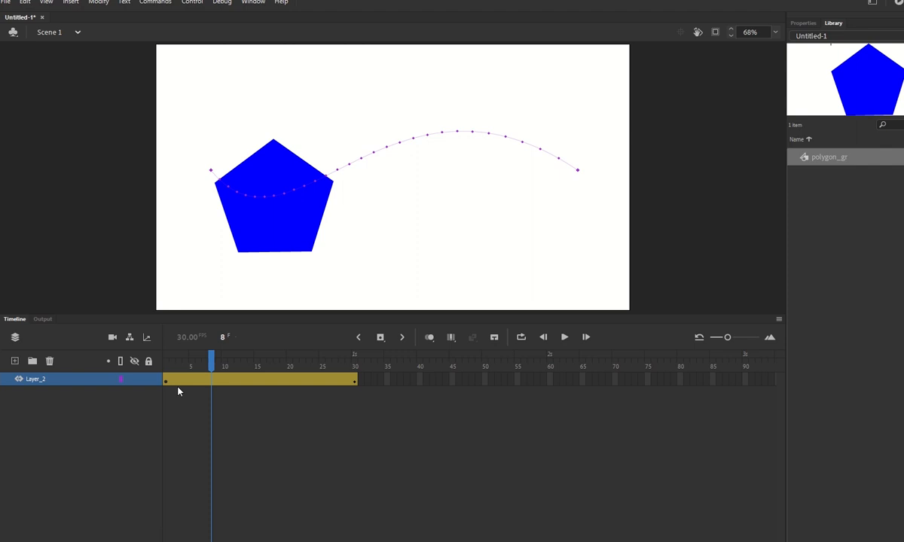
left_click(165, 384)
key("shift+period")
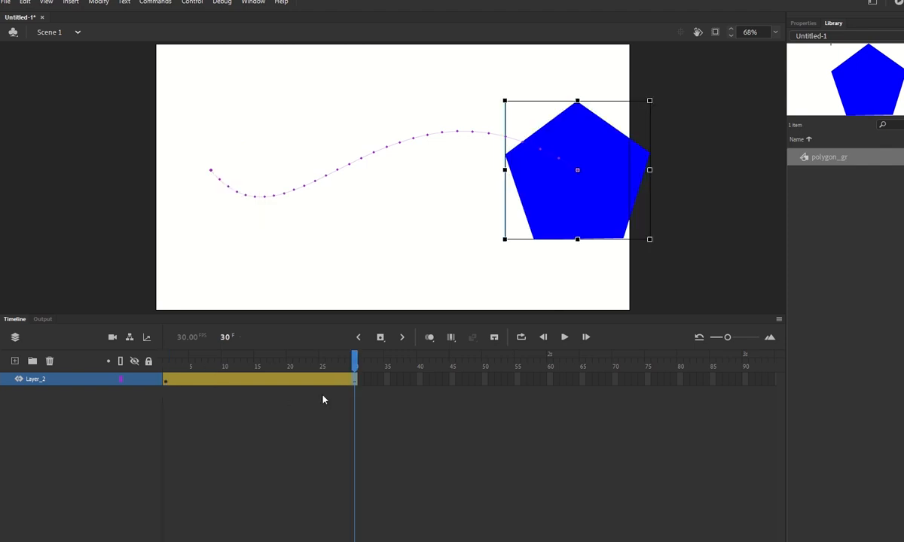
- Clear the Position keyframe display, show only Rotation keyframes for the tween, and return to frame 1
right_click(284, 380)
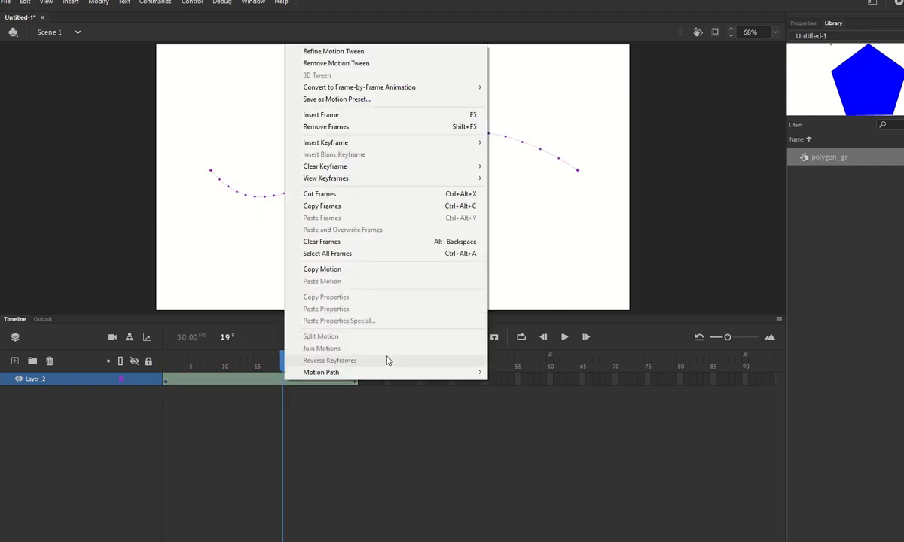
mouse_move(407, 179)
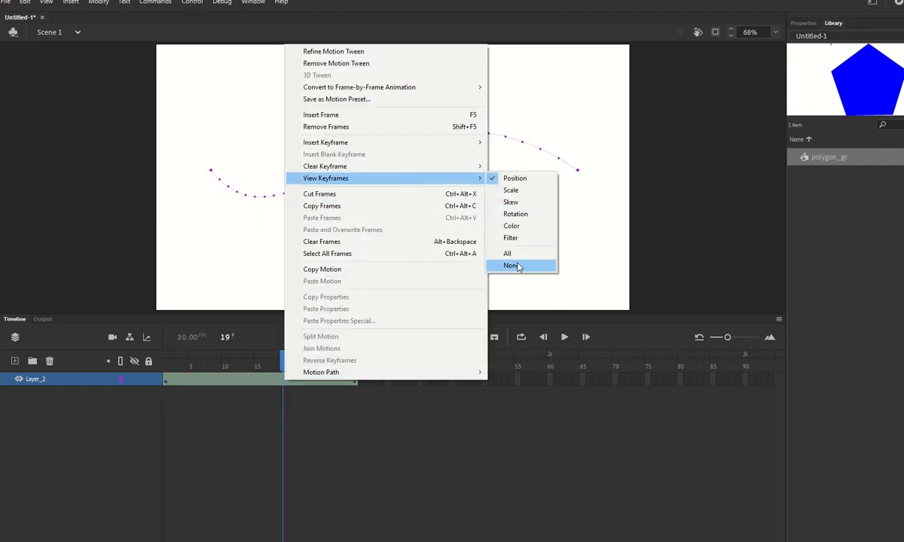
left_click(486, 248)
right_click(292, 379)
mouse_move(418, 179)
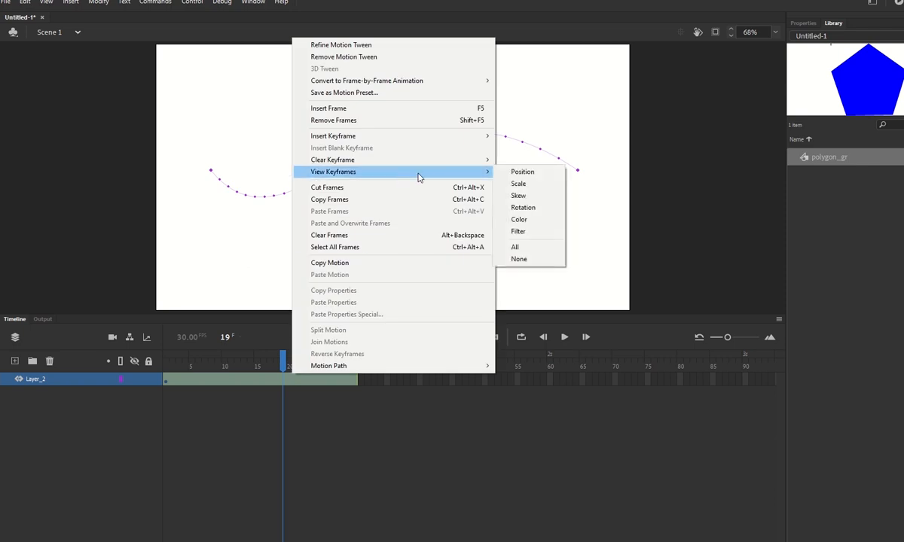
left_click(526, 207)
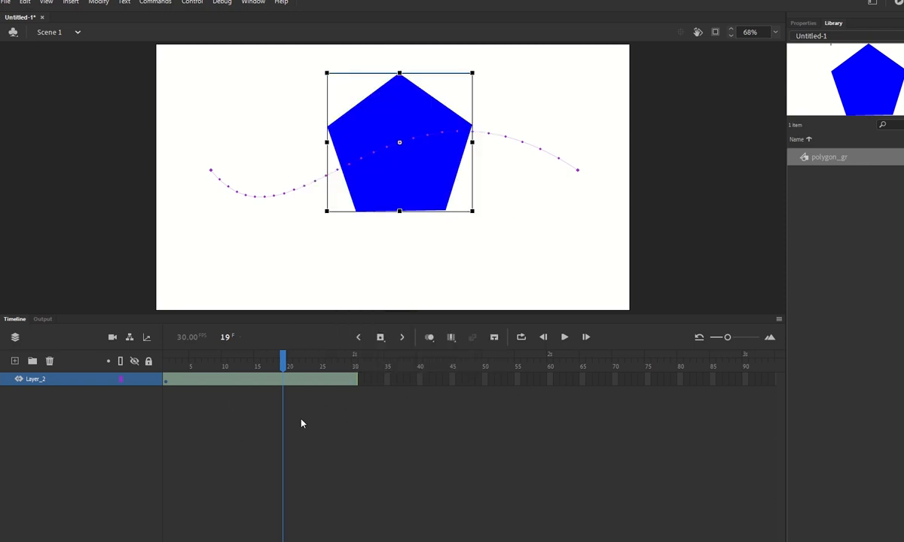
left_click(222, 424)
left_click(165, 381)
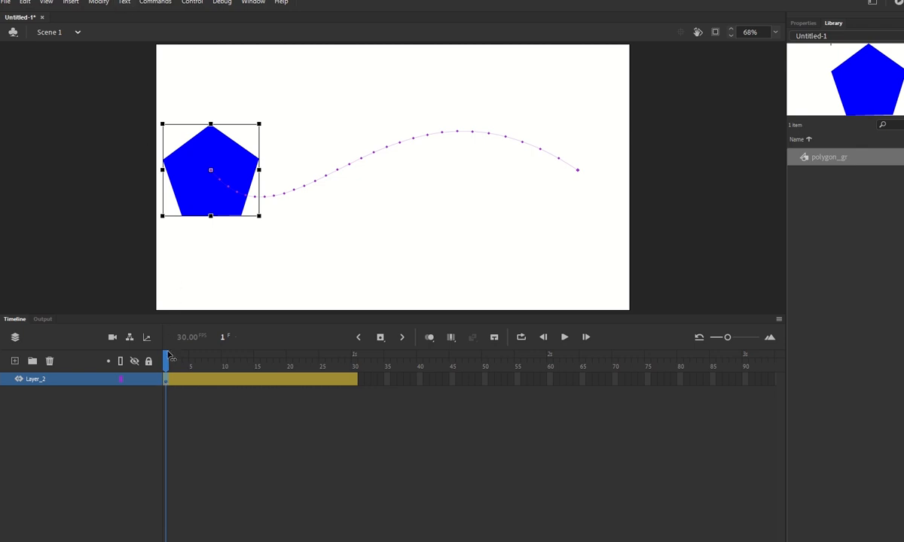
- Select the pentagon with the Selection tool at frame 1 and examine its object properties
left_click_drag(170, 362, 99, 357)
left_click(0, 40)
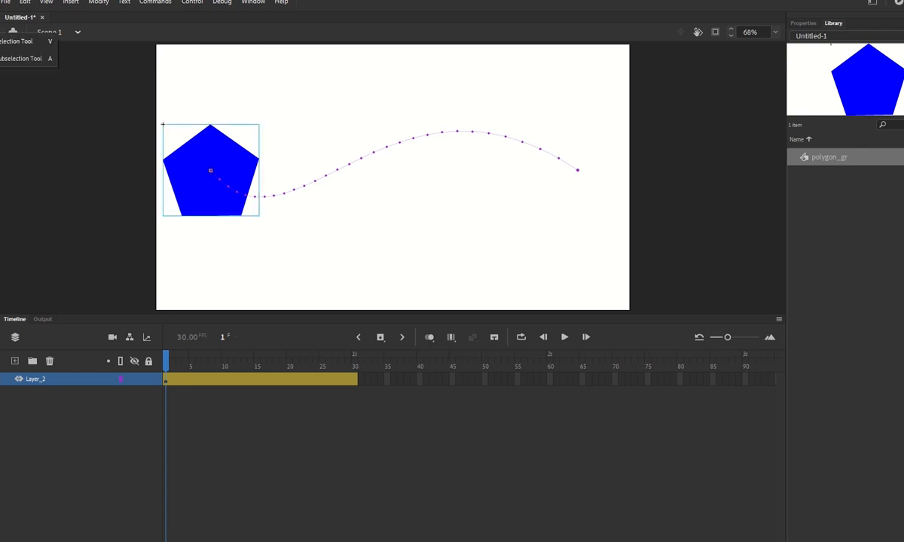
left_click(199, 200)
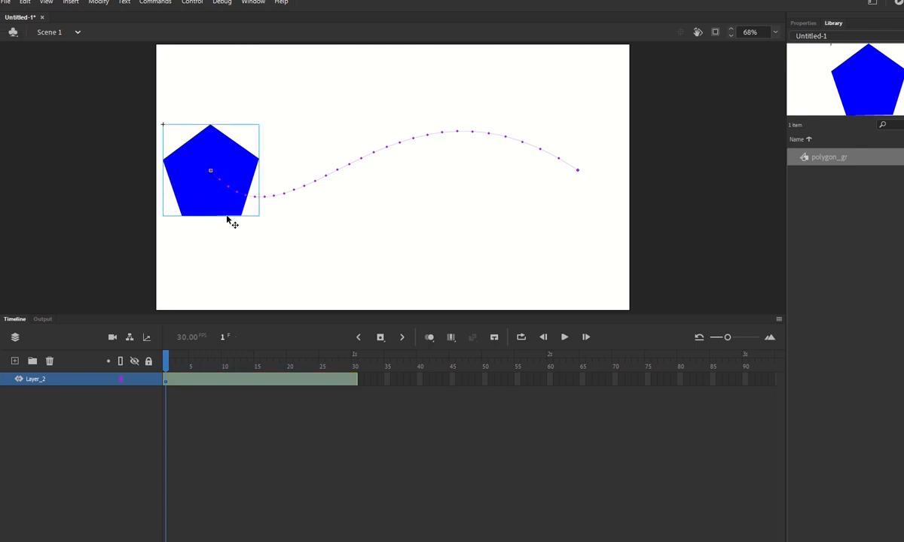
left_click(803, 23)
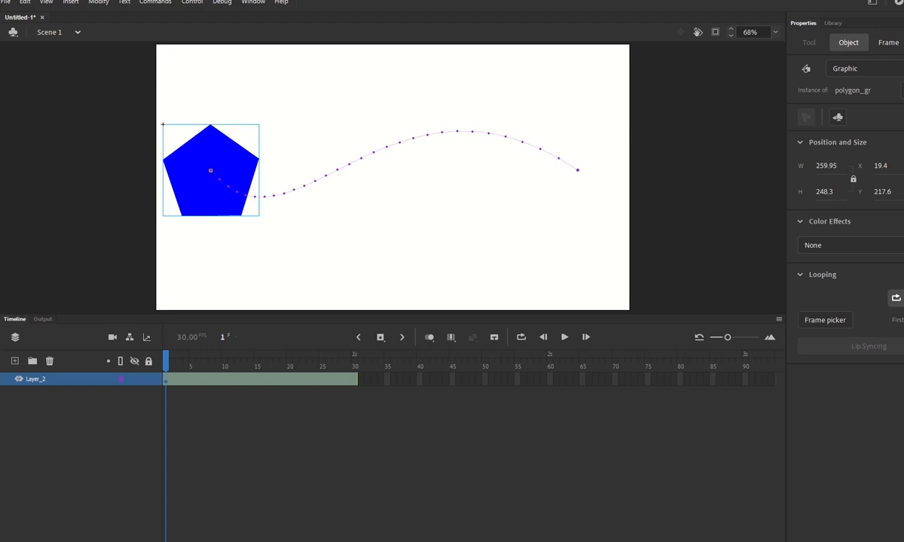
left_click(557, 285)
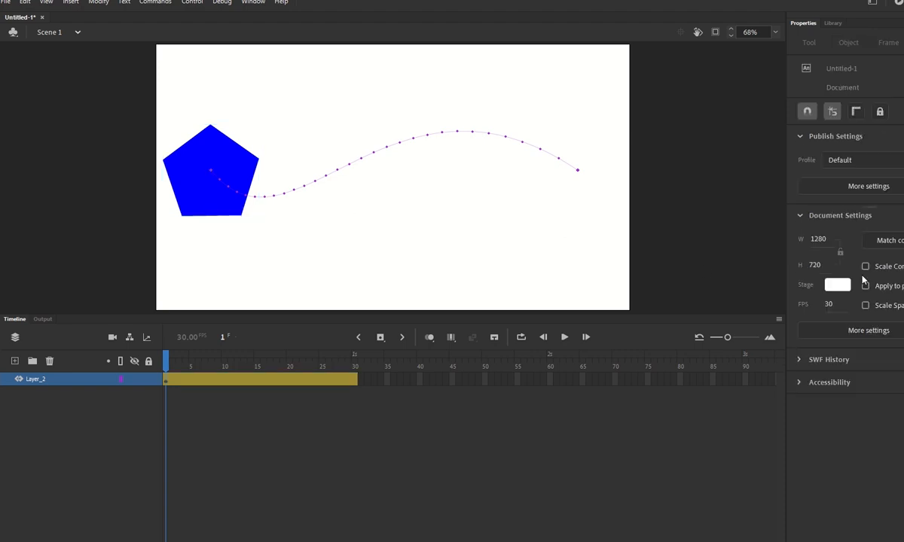
left_click(177, 160)
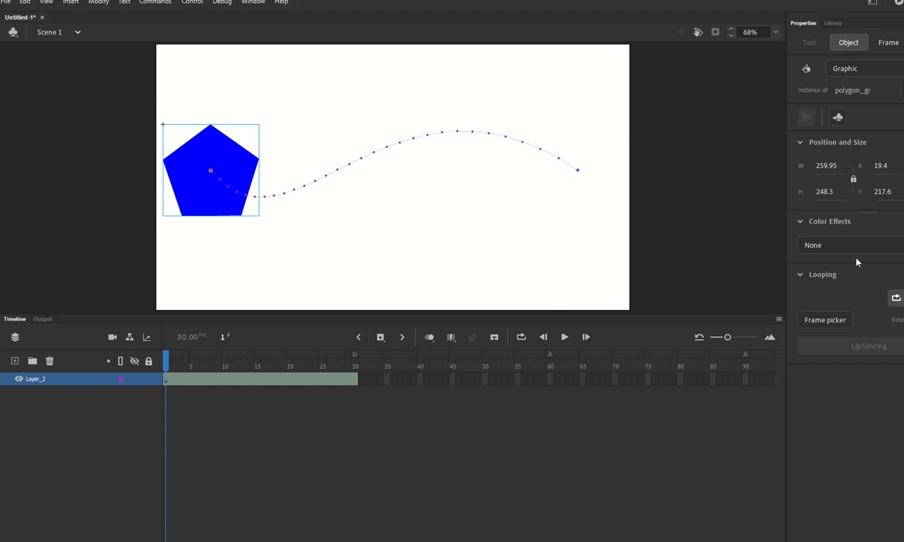
- Change the type of the library symbol polygon_gr to Movie Clip
left_click(833, 22)
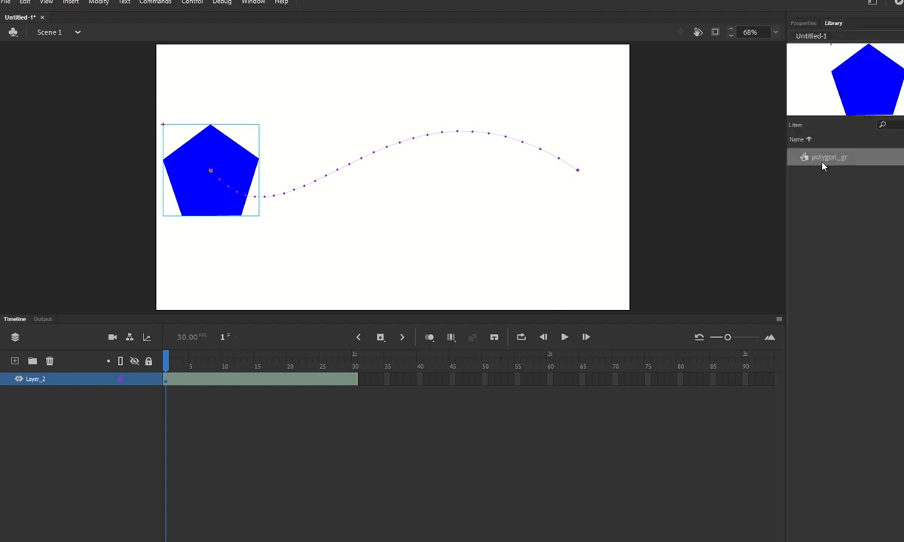
right_click(823, 166)
left_click(813, 309)
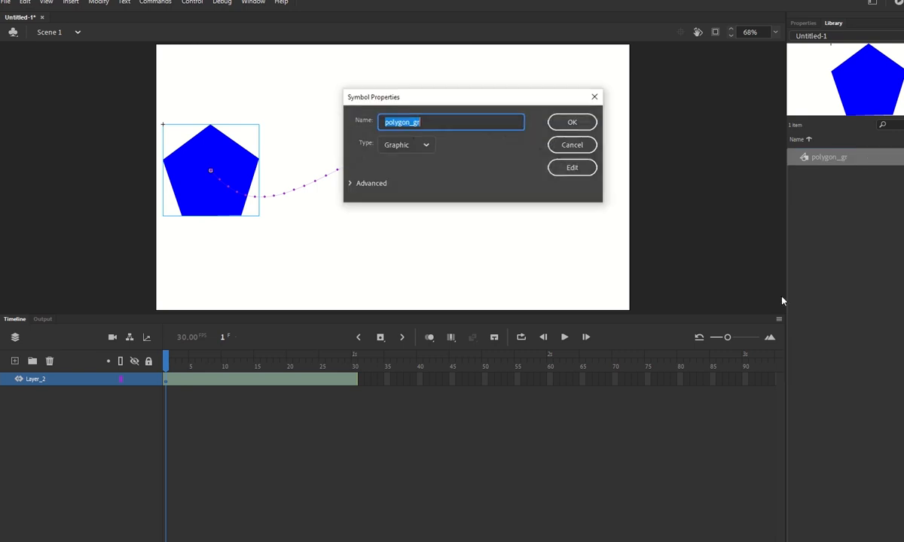
left_click(407, 145)
left_click(403, 167)
left_click(573, 122)
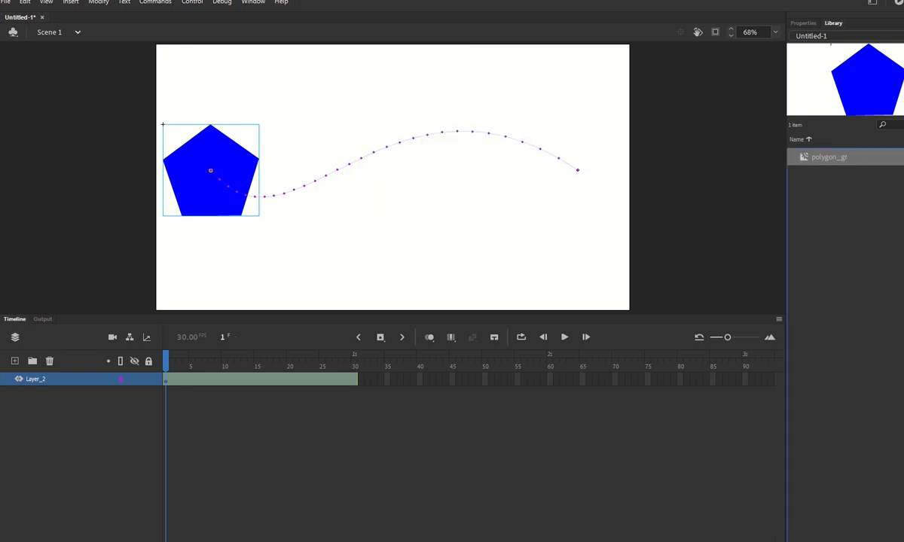
- Change the pentagon instance on the stage from a Graphic to a Movie Clip
left_click(803, 22)
left_click(219, 218)
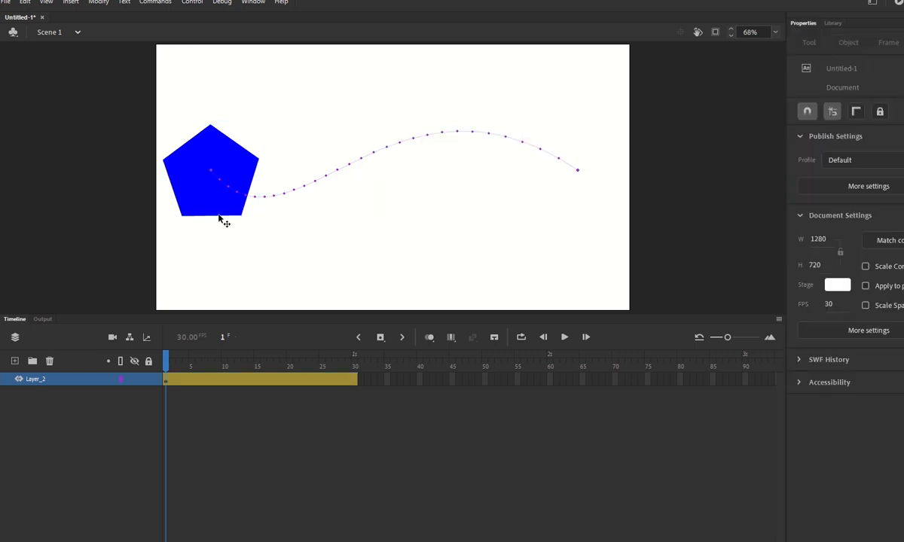
left_click(216, 206)
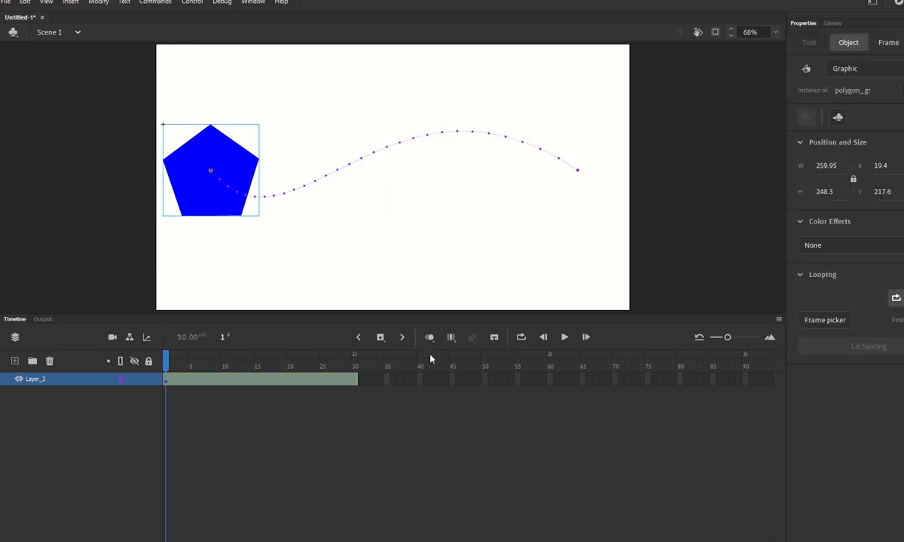
left_click(859, 76)
left_click(802, 90)
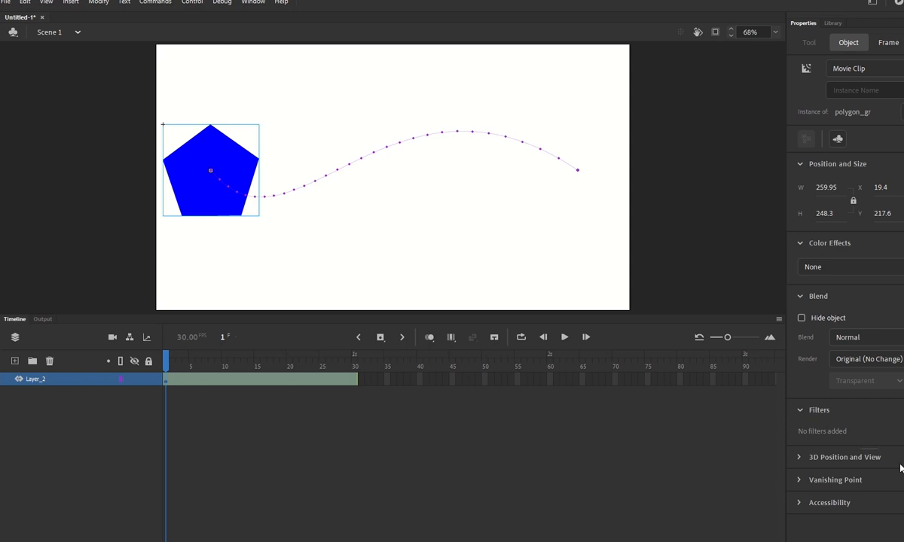
- Add a Glow filter to the pentagon and set its Blur X to 79
left_click(902, 410)
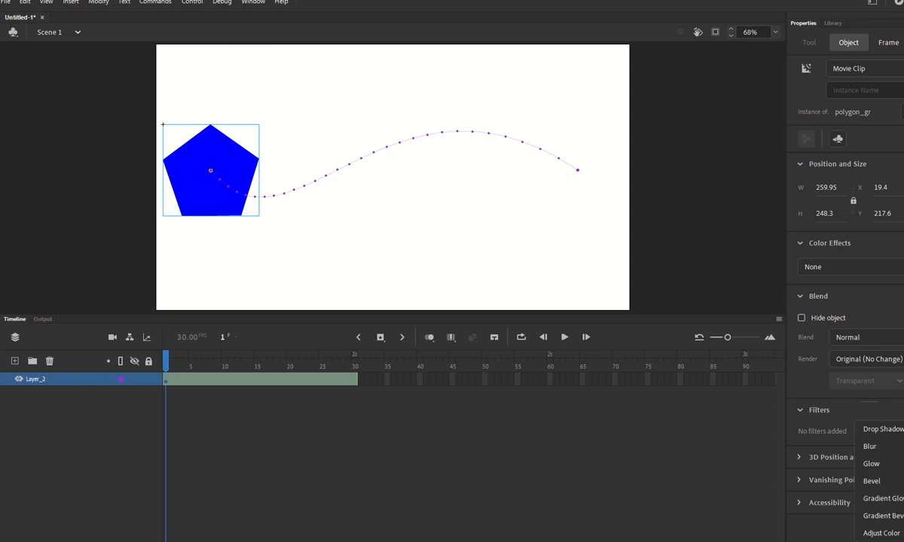
left_click(871, 464)
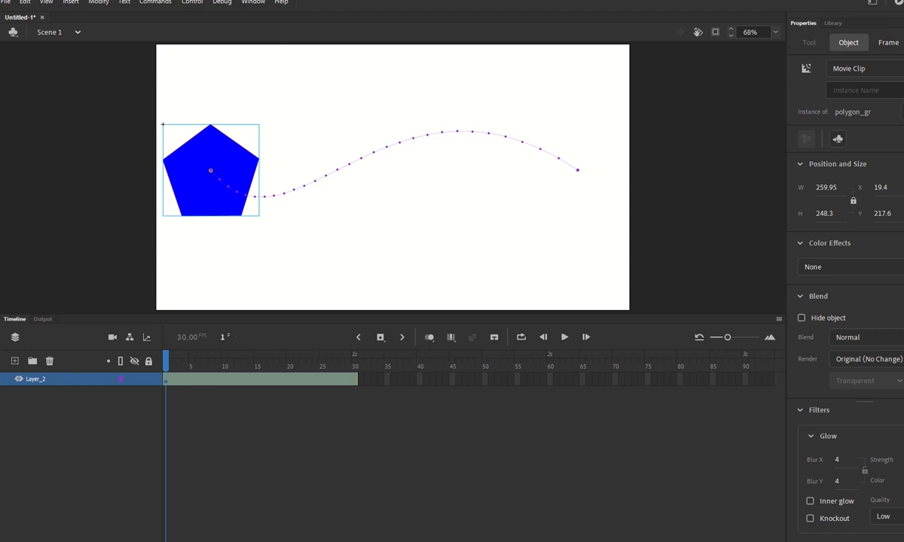
left_click_drag(837, 459, 872, 459)
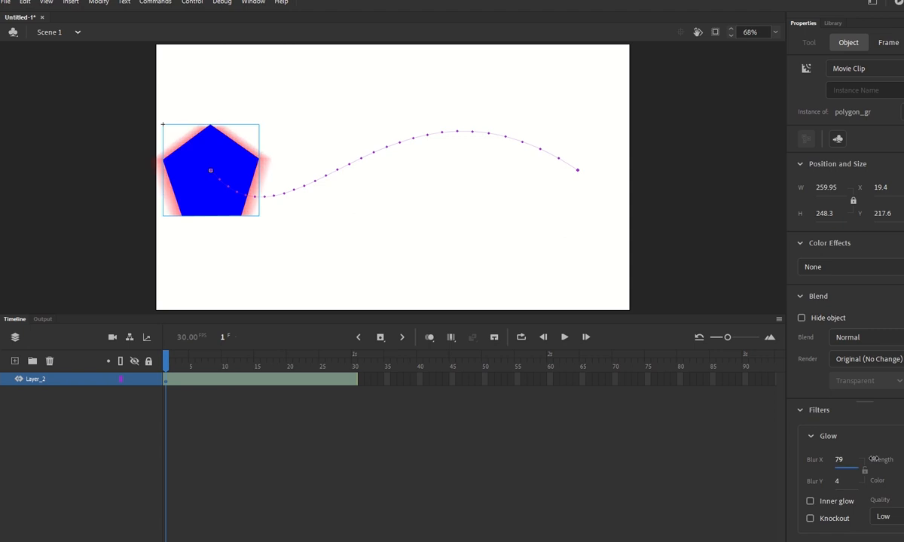
- Reset the glow's Blur X to 4 and link the Blur X and Blur Y values
left_click(840, 461)
type("4")
left_click(865, 472)
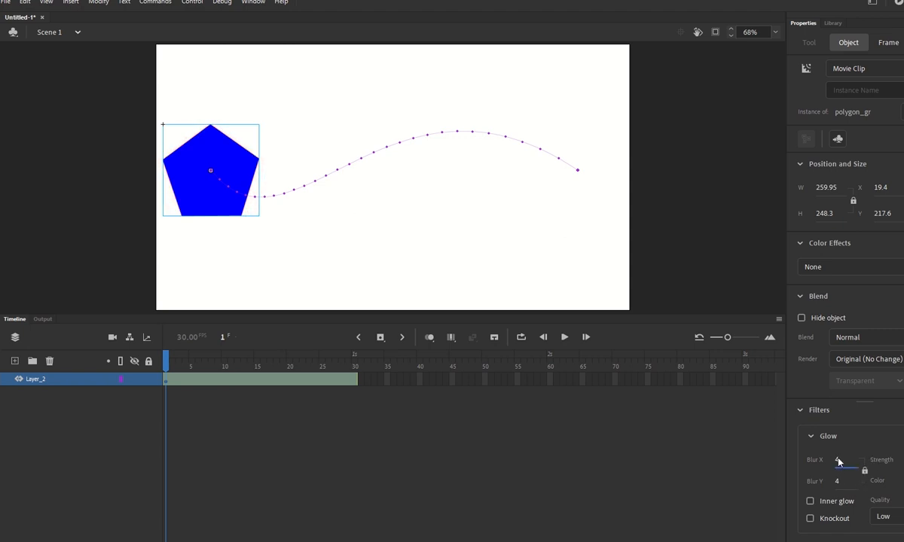
- Animate the polygon's glow filter by setting its blur to 0 at frame 1 and 142 at frame 30
left_click_drag(839, 461, 827, 430)
left_click_drag(160, 351, 354, 364)
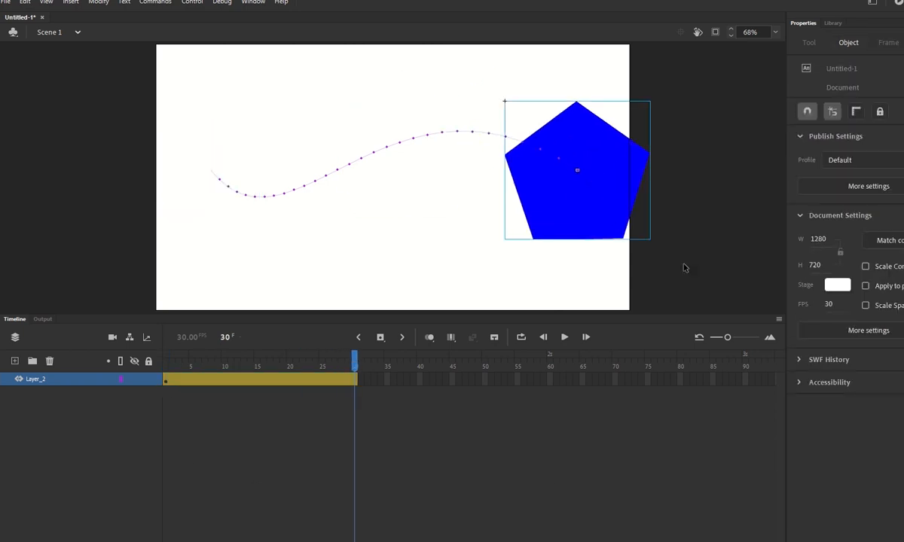
left_click_drag(840, 461, 903, 460)
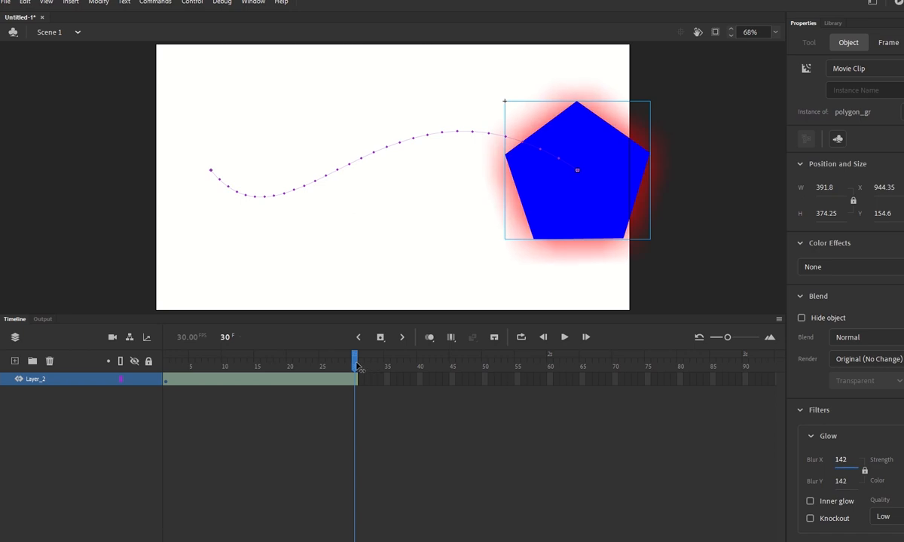
- Preview the glow animation and set the Layer_2 motion tween to display keyframes for all properties
left_click_drag(357, 367, 204, 367)
right_click(270, 378)
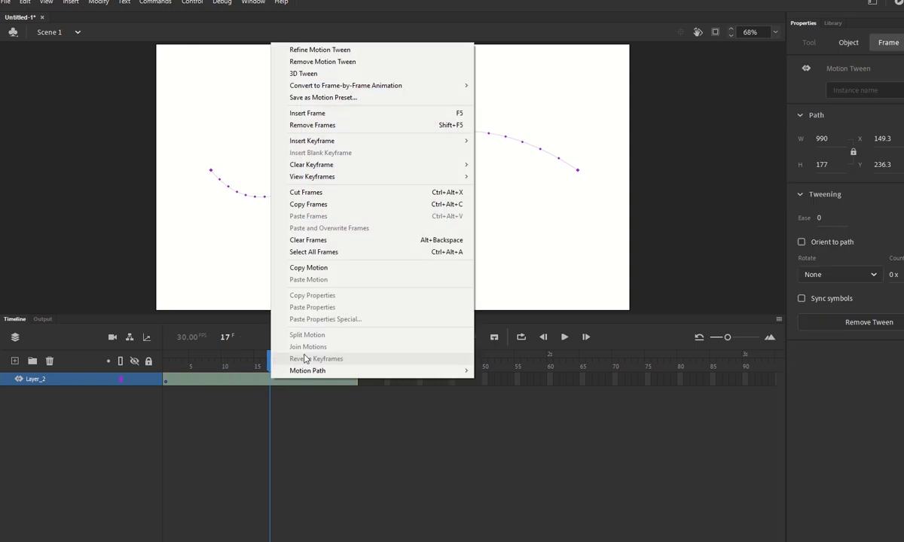
mouse_move(326, 175)
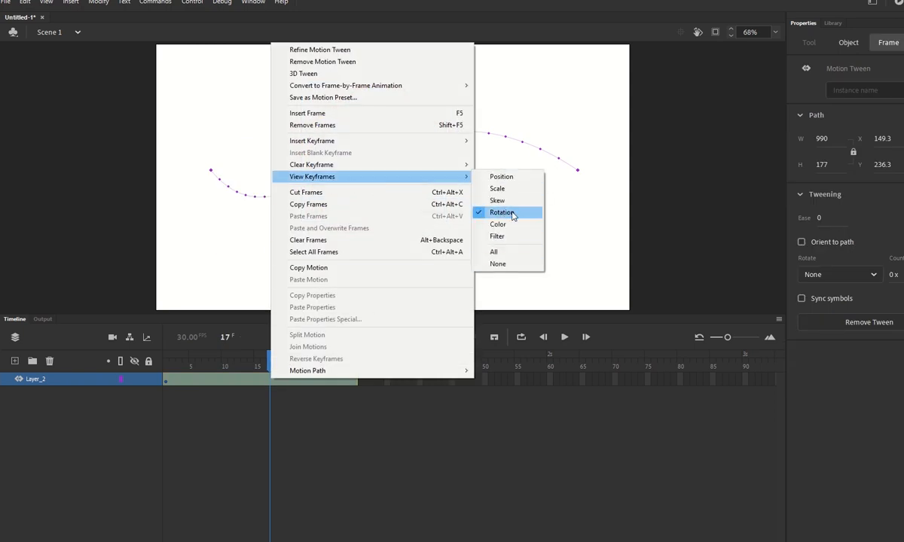
left_click(494, 251)
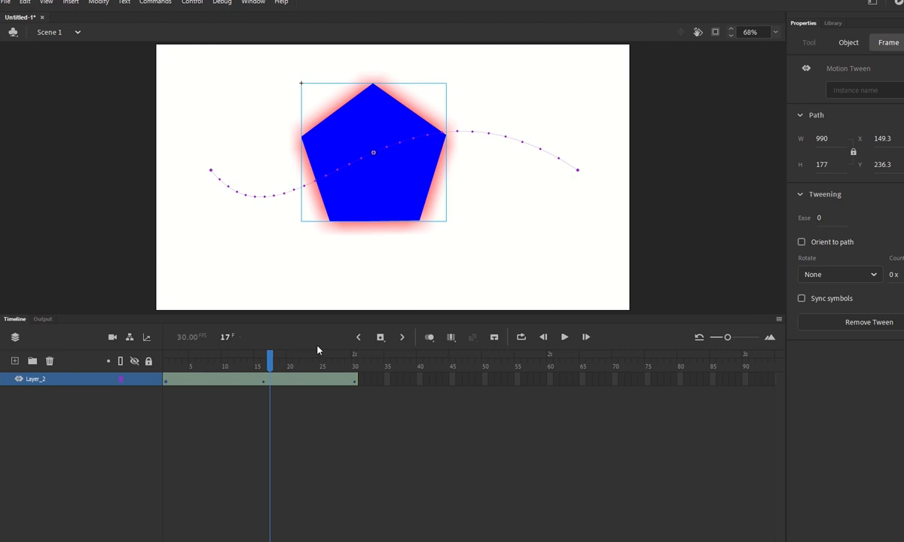
left_click_drag(270, 362, 194, 374)
mouse_move(252, 375)
left_mouse_down()
mouse_move(288, 369)
mouse_move(263, 369)
left_mouse_up()
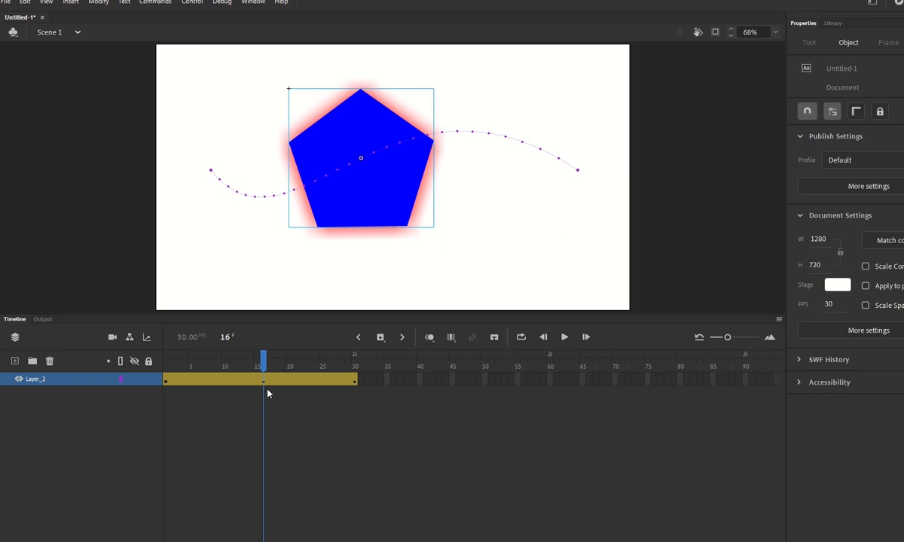
left_click(214, 382)
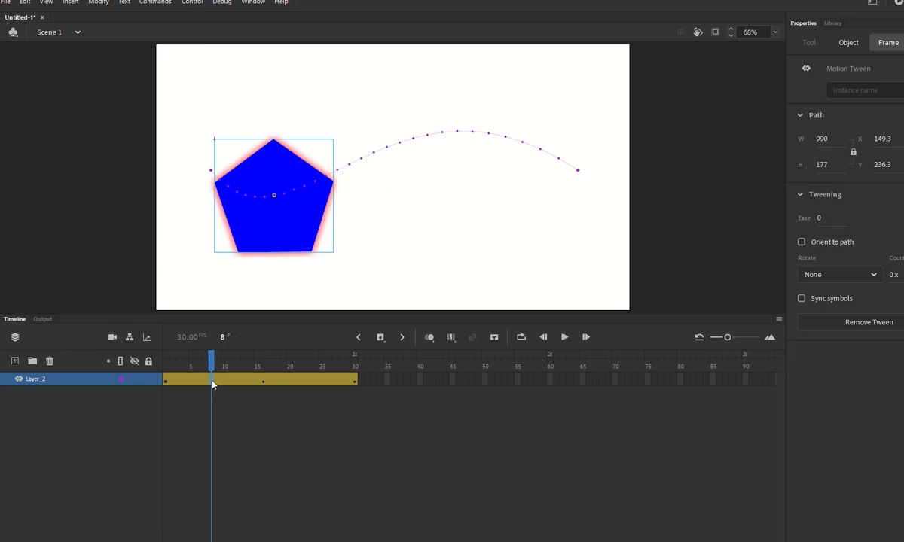
right_click(213, 383)
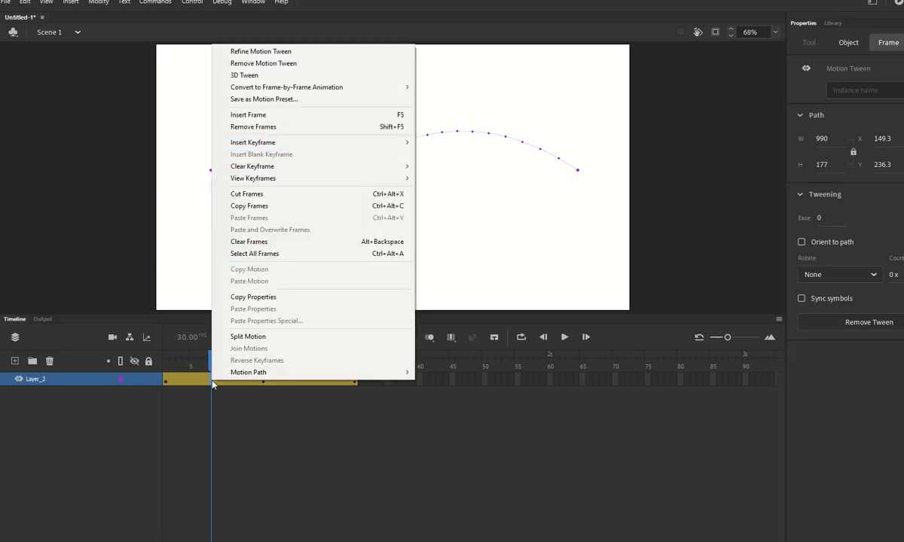
mouse_move(283, 152)
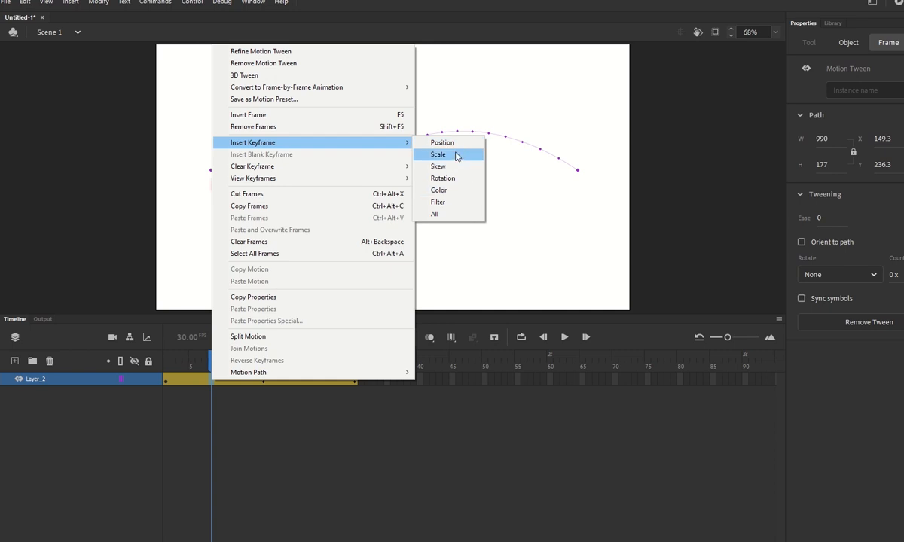
left_click(298, 390)
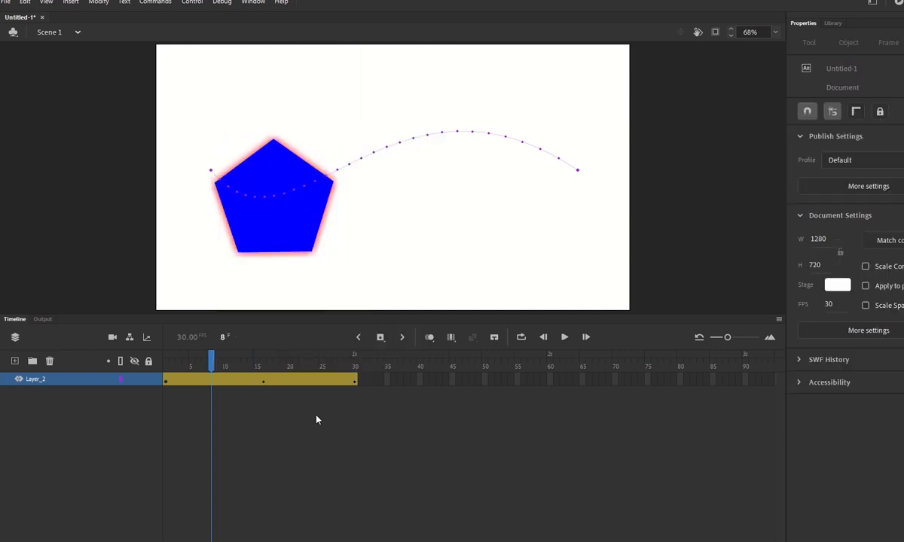
- Open the Layer_2 motion tween's graph editor with the timeline enlarged for viewing its property curves
double_click(304, 385)
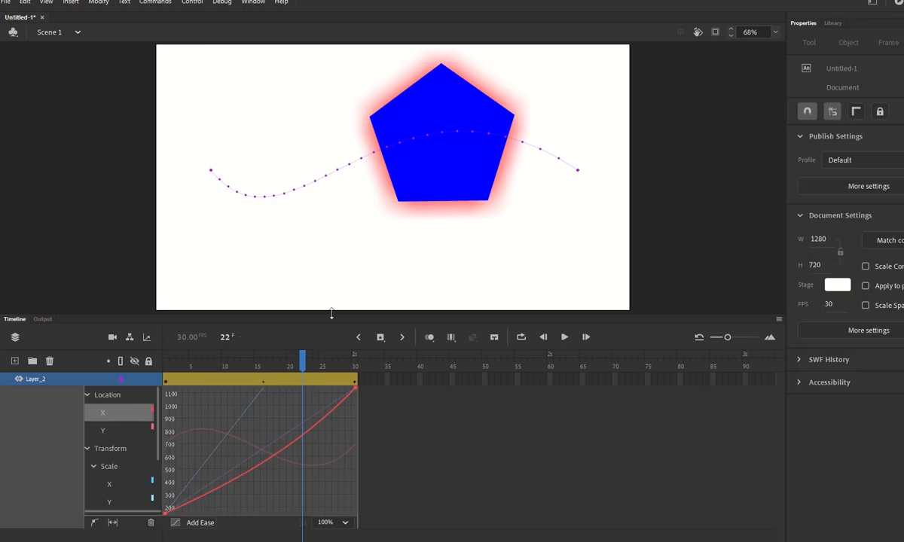
left_click_drag(331, 310, 344, 136)
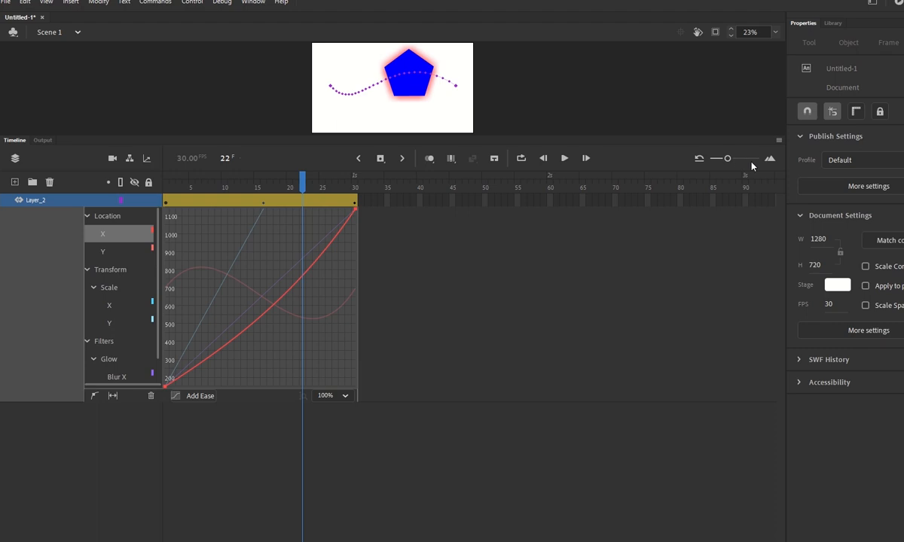
mouse_move(729, 159)
left_mouse_down()
mouse_move(714, 159)
mouse_move(748, 159)
mouse_move(737, 159)
left_mouse_up()
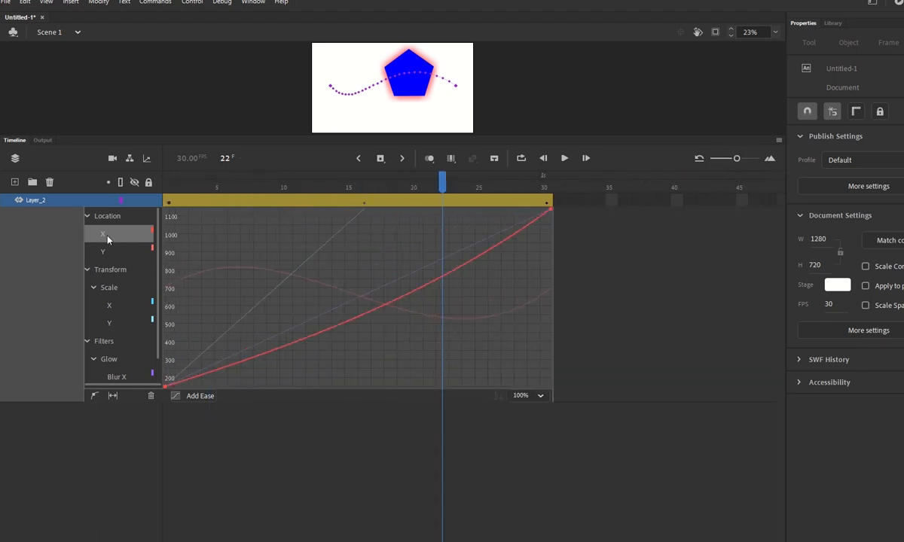
- Examine the Location, Transform and Glow filter curves in the motion graph, collapsing the property groups for comparison
left_click(105, 270)
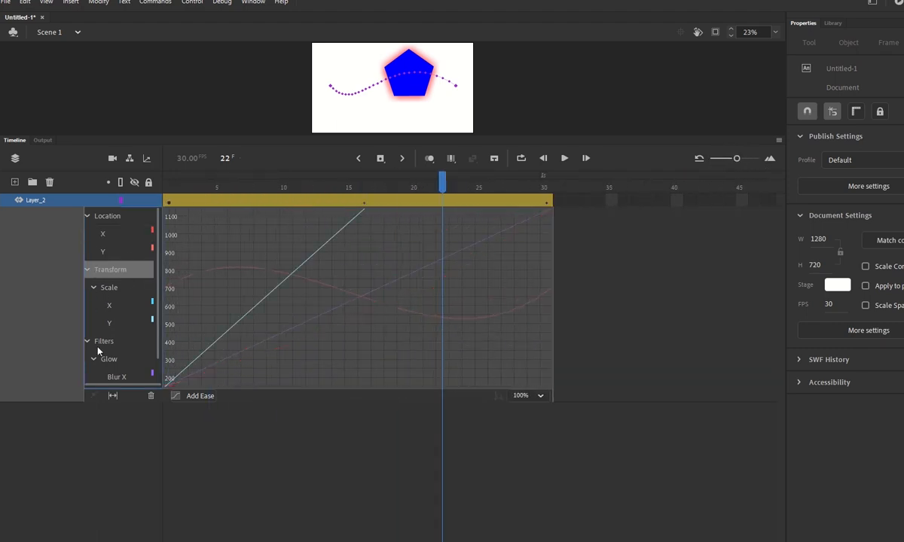
left_click(116, 376)
scroll(114, 380, "down", 1)
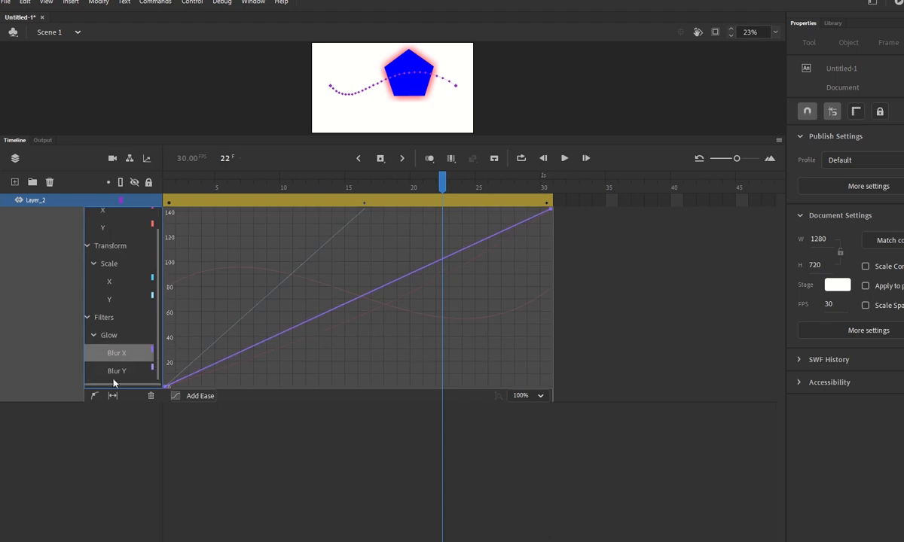
left_click(109, 334)
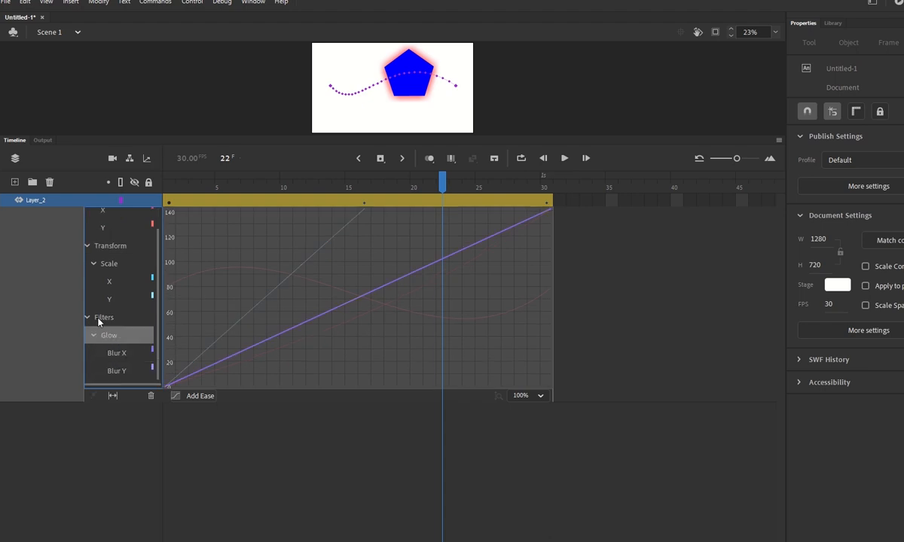
left_click(95, 319)
left_click(89, 320)
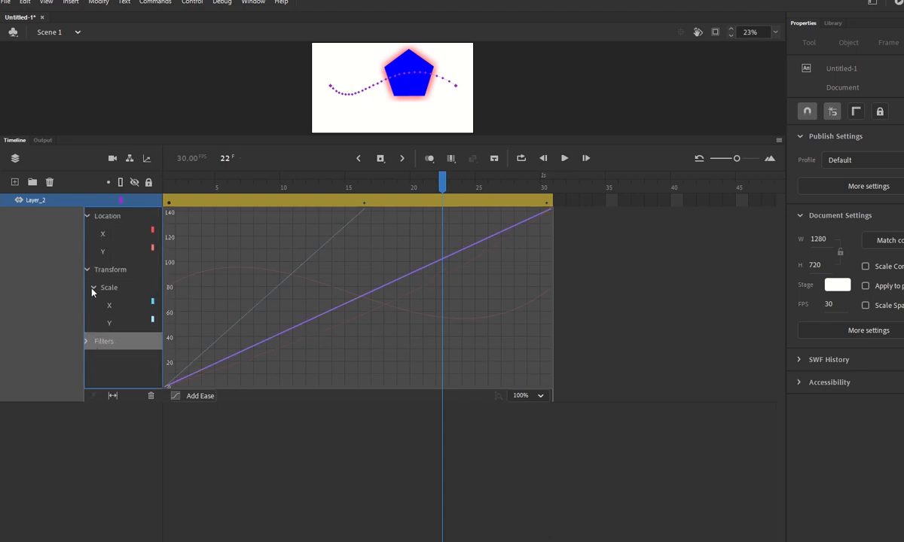
left_click(92, 287)
left_click(88, 270)
left_click(87, 215)
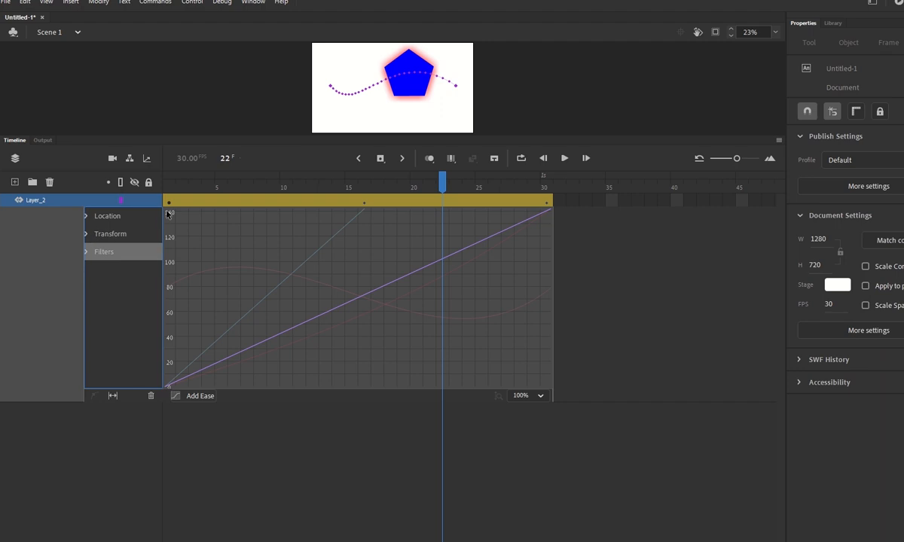
left_click(111, 233)
left_click(119, 258)
left_click(107, 234)
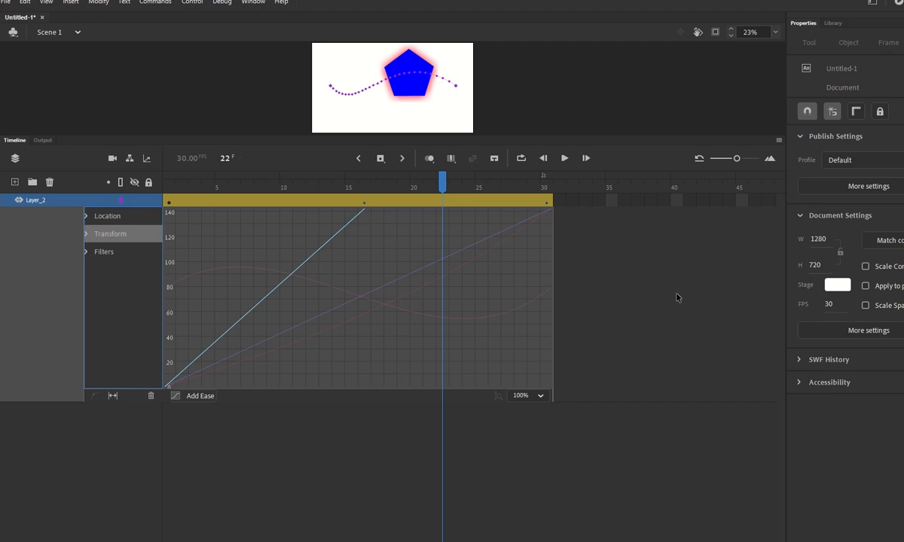
- Close the tween's graph editor and give the stage more room than the timeline again
left_click(507, 199)
left_click(645, 232)
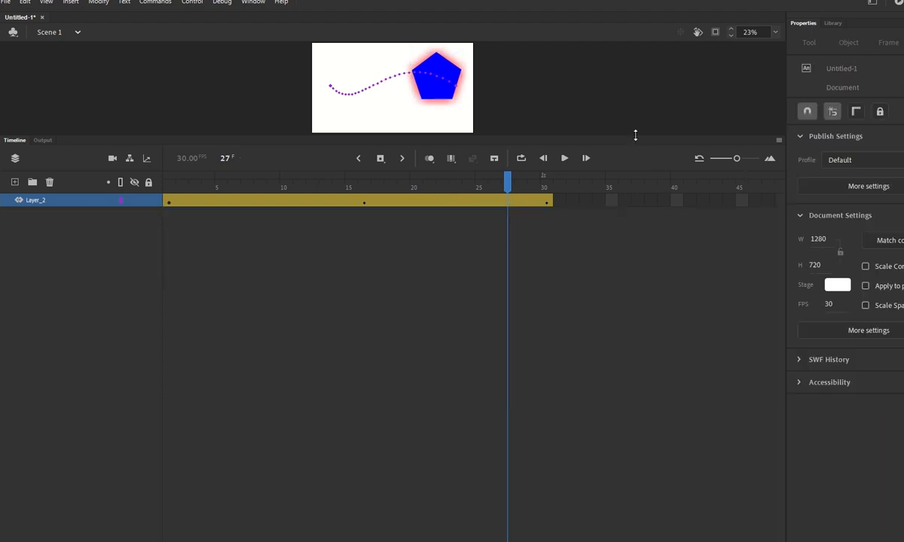
left_click_drag(635, 134, 615, 357)
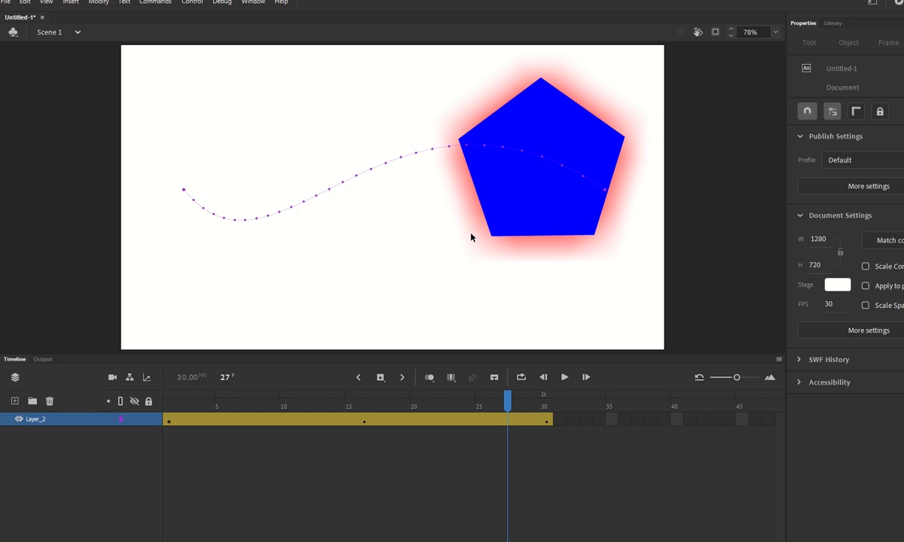
- Add a new layer above Layer_2, delete Layer_2, and enlarge the stage area to 100%
left_click(15, 401)
left_click(35, 433)
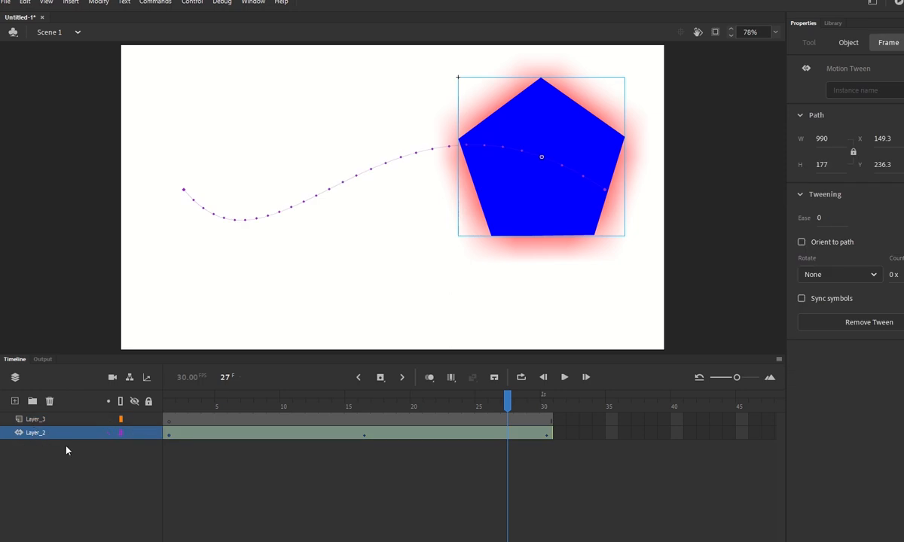
left_click(49, 402)
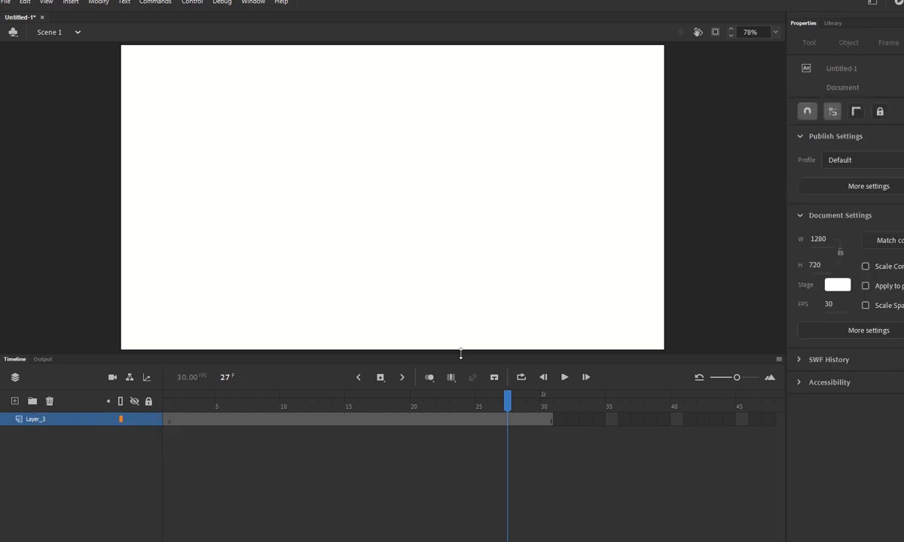
left_click_drag(460, 353, 458, 439)
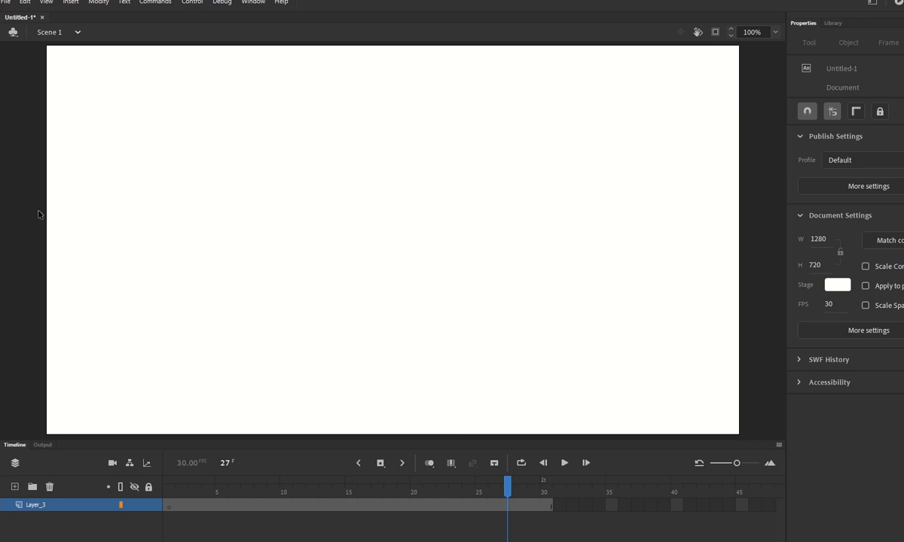
- Draw a green radial-gradient rectangle about 515 by 343 px with a blue stroke and move it to about X 30, Y 31
key("r")
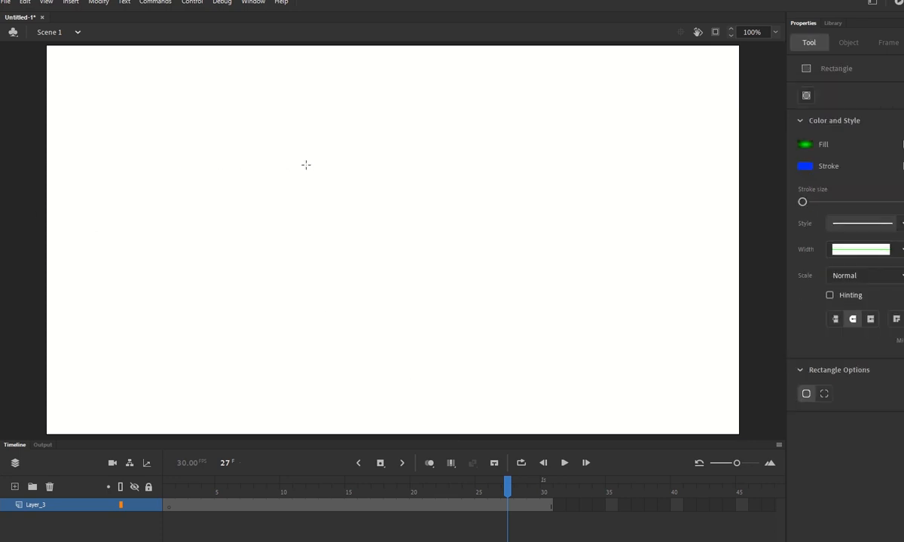
mouse_move(303, 155)
left_mouse_down()
mouse_move(420, 322)
mouse_move(582, 339)
left_mouse_up()
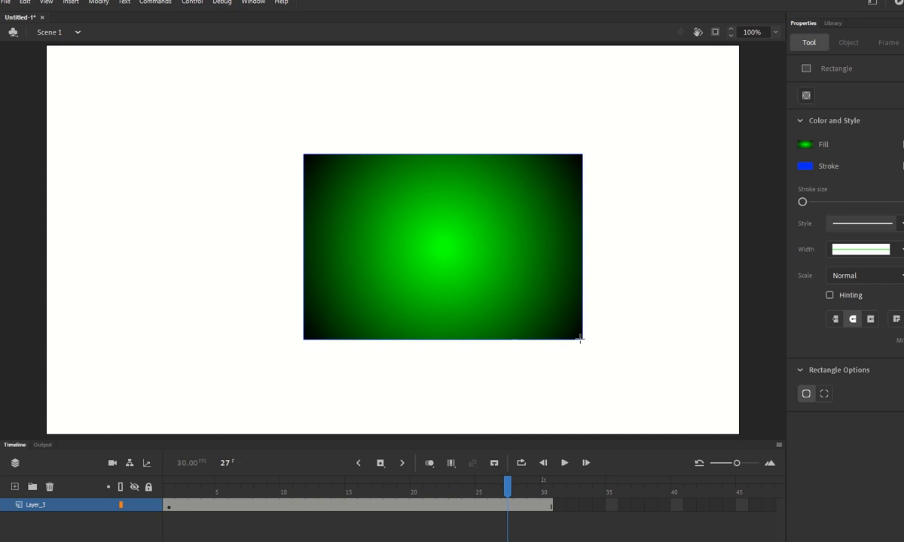
key("v")
left_click(468, 299)
left_click_drag(467, 298, 245, 221)
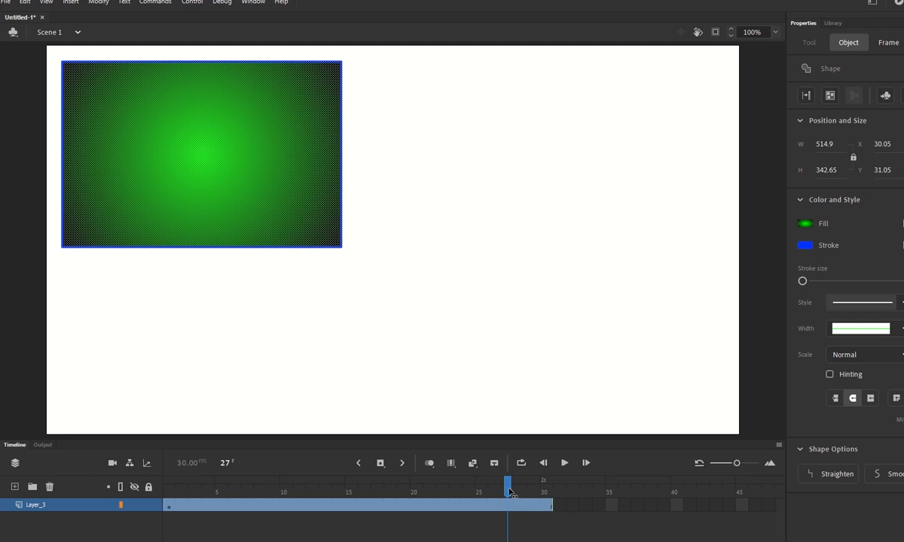
- Insert a keyframe at frame 30 of Layer_3 and move the rectangle there to about X 741, Y 359
left_click(206, 486)
left_click_drag(206, 486, 161, 482)
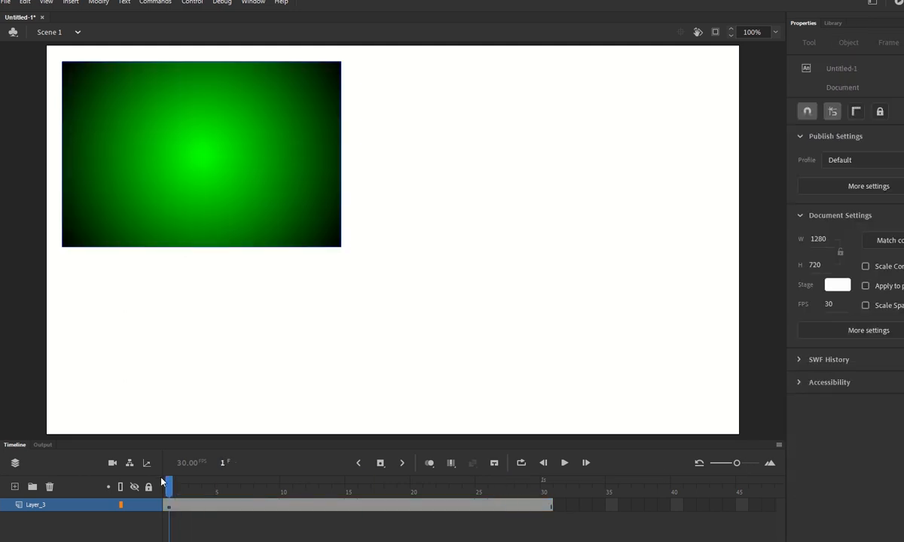
left_click(549, 503)
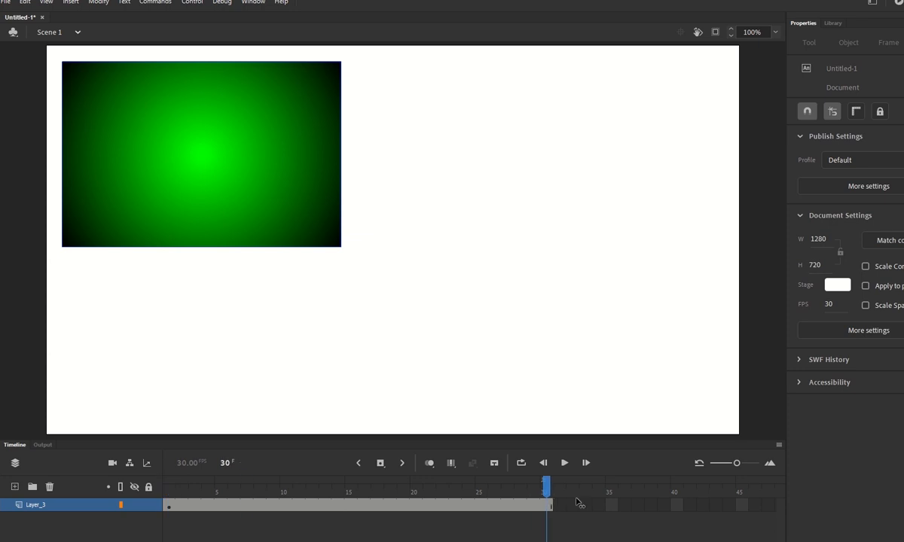
left_click(551, 504)
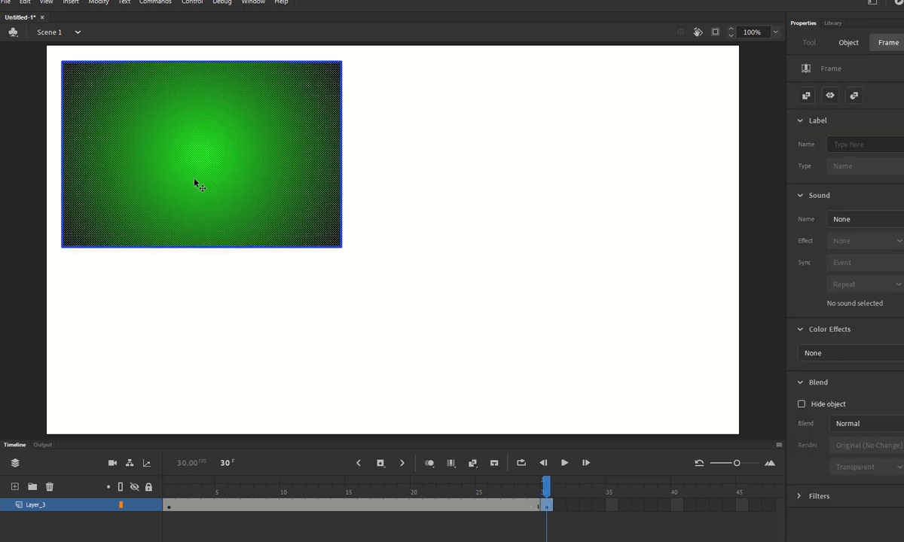
left_click_drag(194, 188, 580, 347)
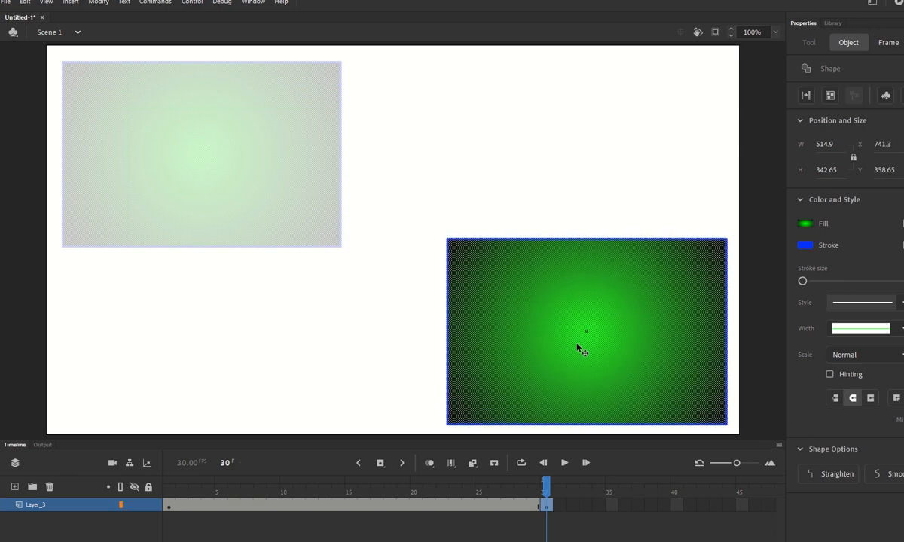
- Create a shape tween between the Layer_3 keyframes at frames 1 and 30, and return to frame 1
left_click(167, 486)
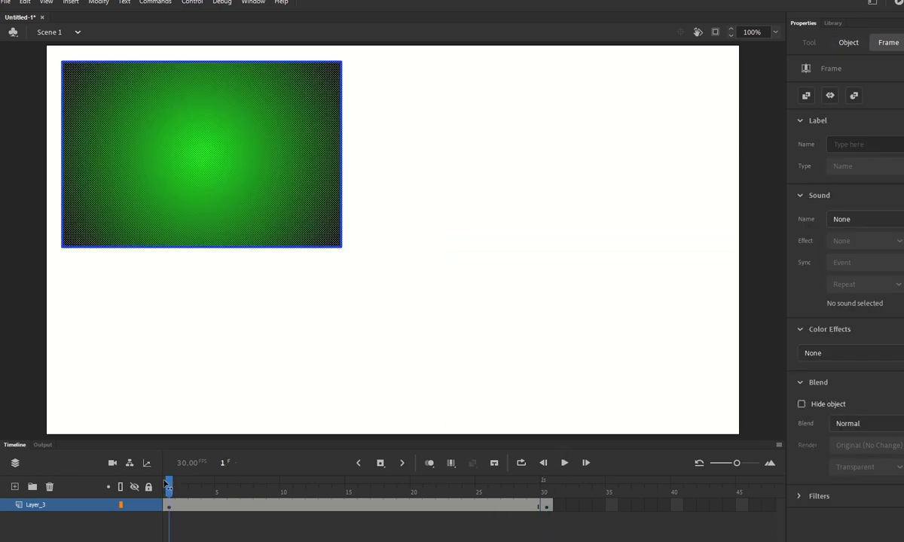
right_click(219, 504)
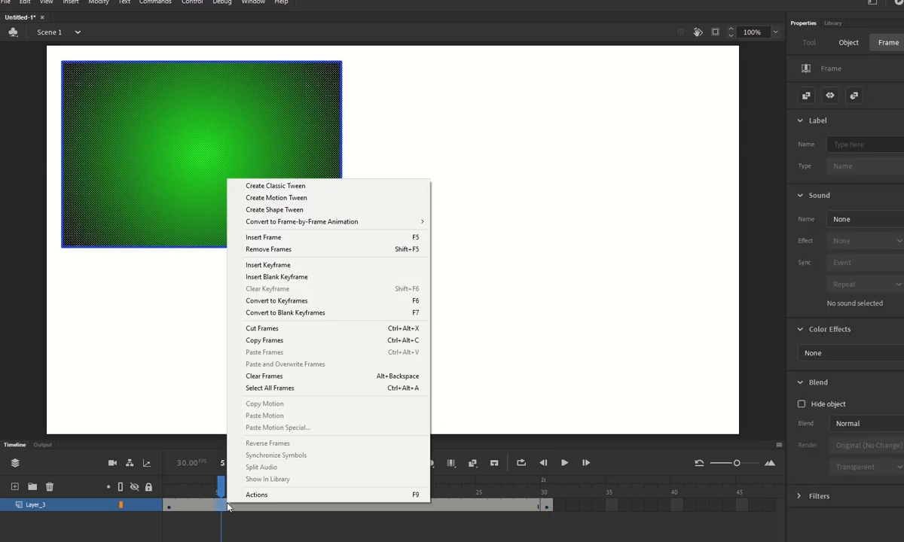
left_click(290, 210)
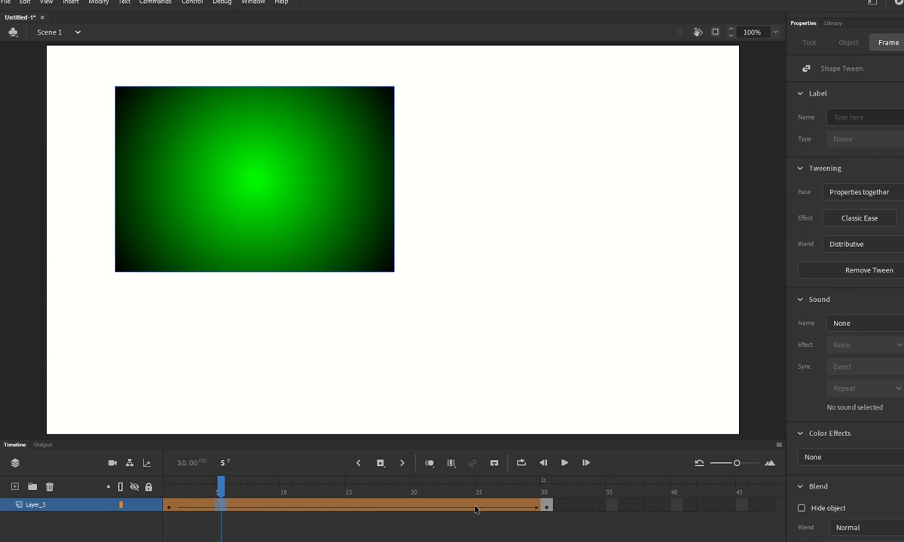
left_click_drag(220, 495, 149, 503)
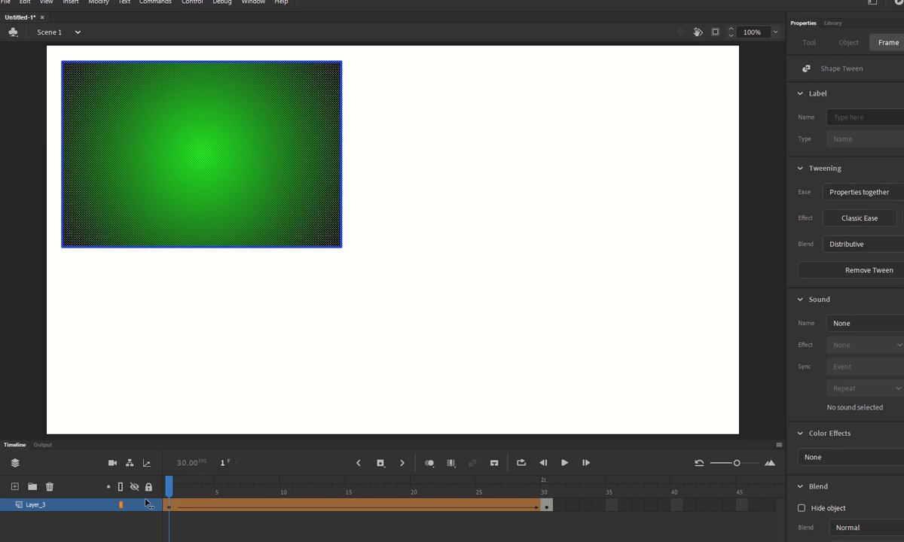
- Enlarge the timeline area by reducing the stage height, and go to frame 30
left_click_drag(148, 503, 43, 503)
left_click(422, 411)
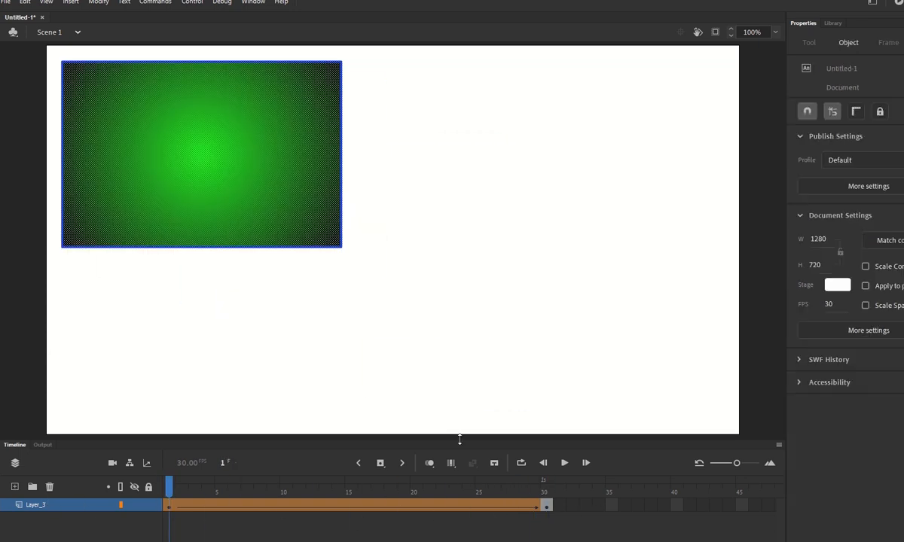
left_click_drag(460, 442, 454, 379)
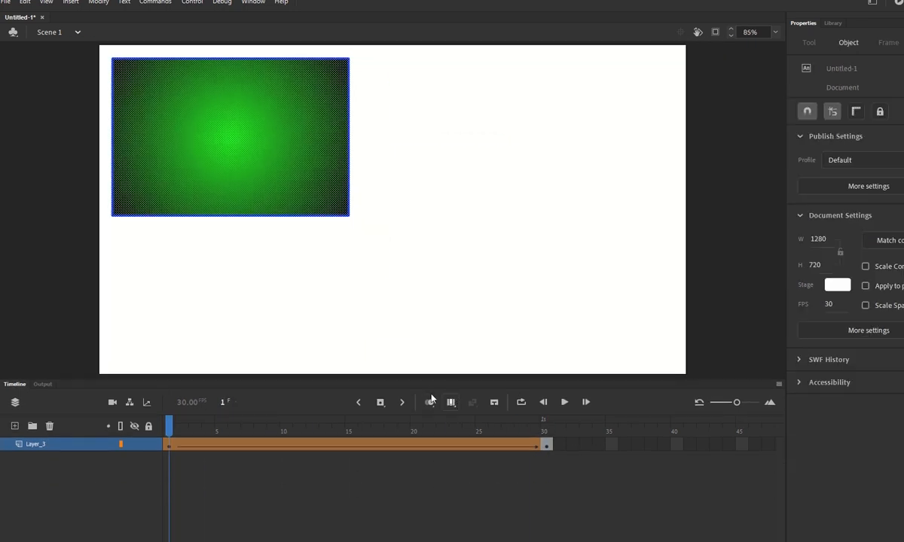
left_click_drag(170, 426, 547, 425)
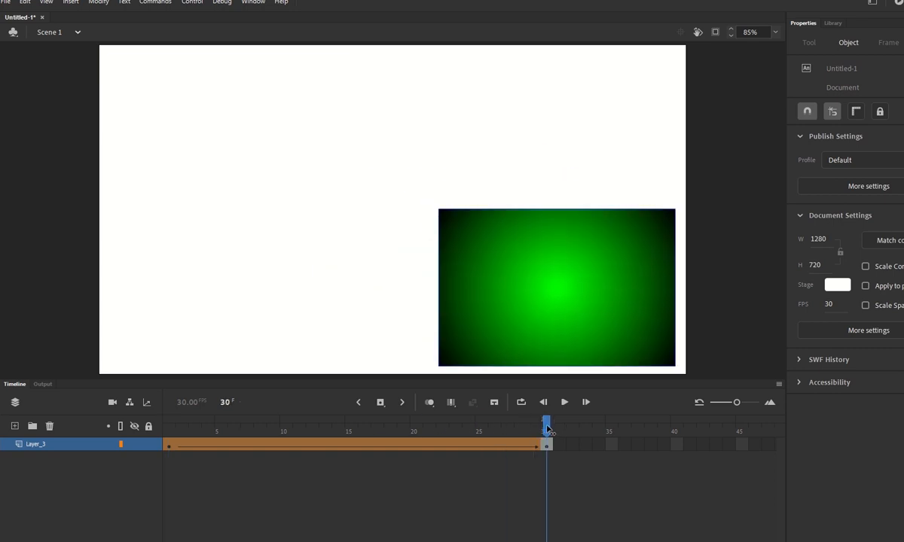
left_click(467, 241)
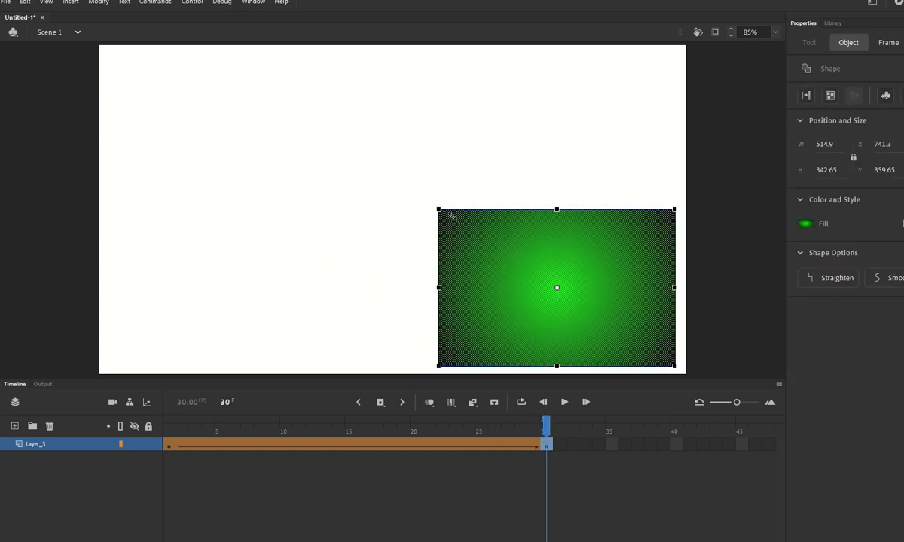
left_click_drag(439, 209, 509, 257)
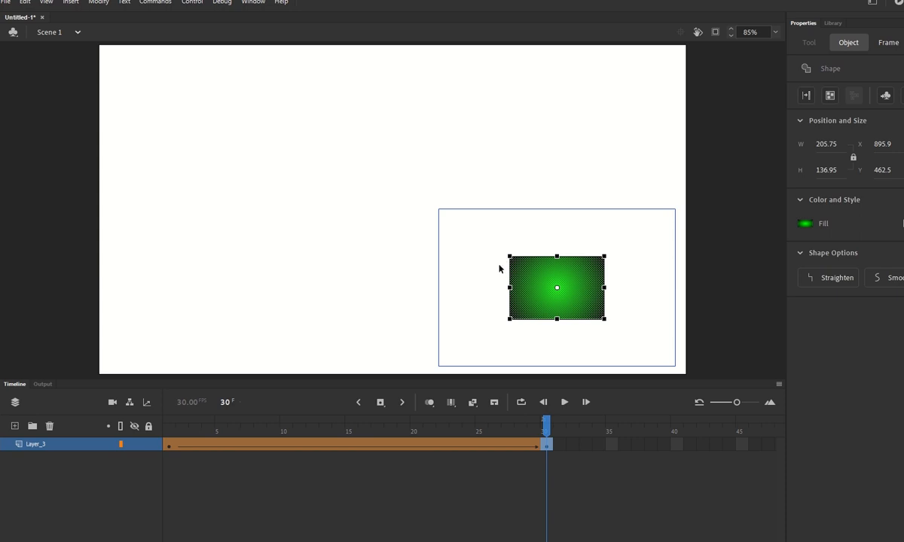
key("ctrl+z")
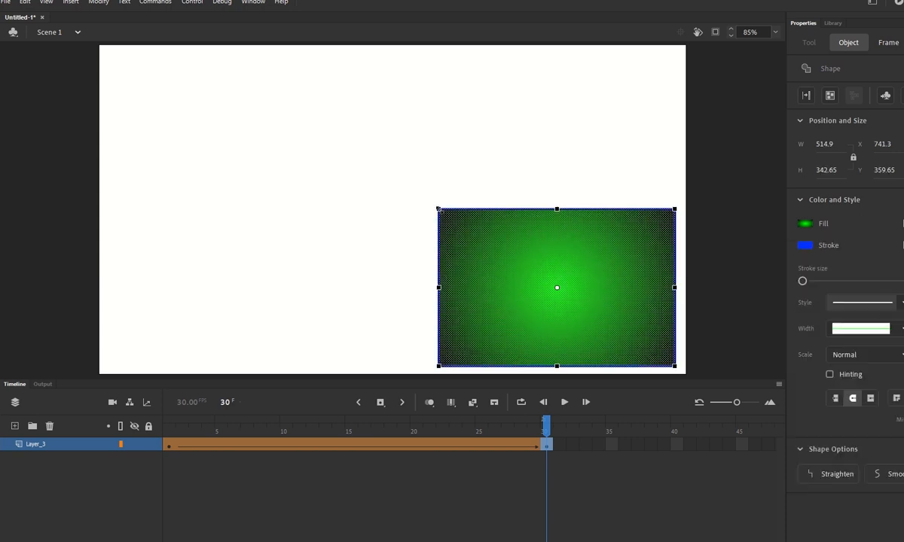
- Scale the frame 30 rectangle with its stroke to about 236 by 157 px, move it to about X 965, Y 528, and preview the tween
left_click_drag(438, 210, 502, 252)
left_click_drag(531, 277, 567, 307)
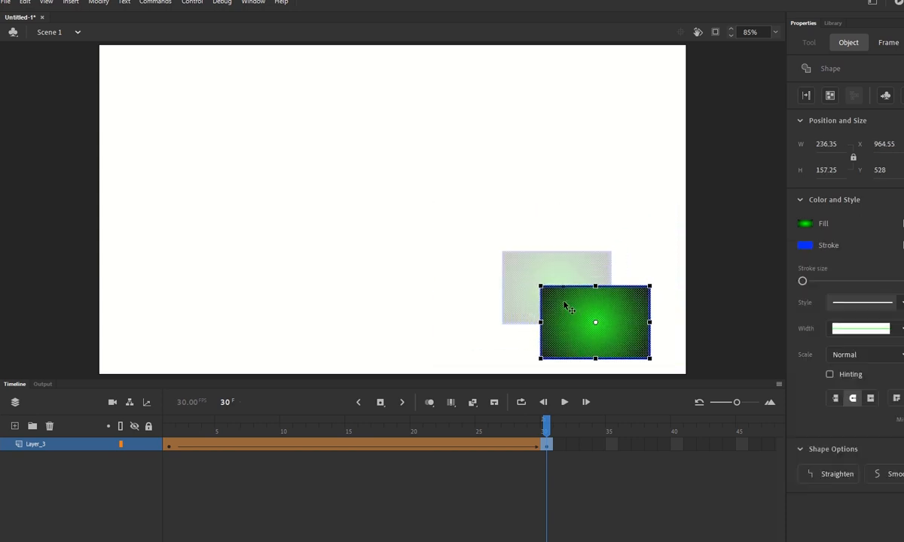
left_click(481, 421)
left_click_drag(467, 421, 166, 397)
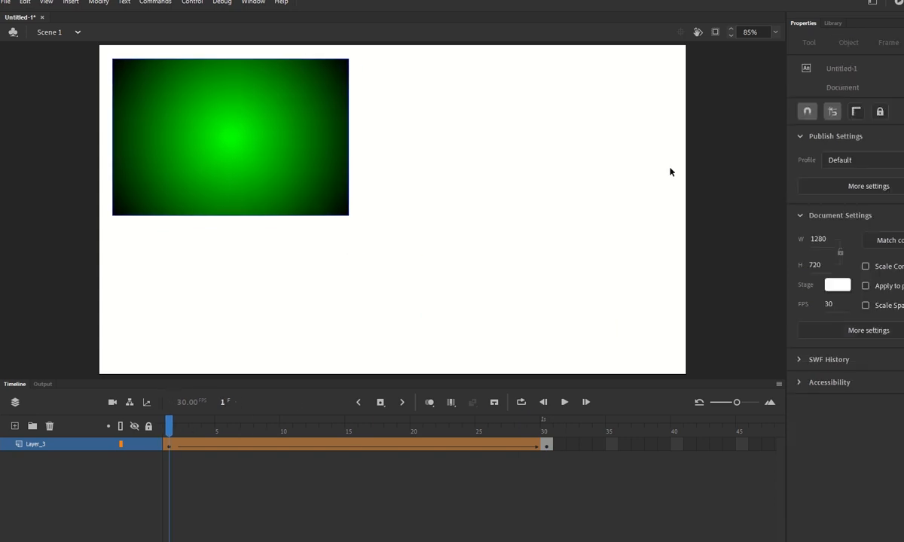
left_click(200, 147)
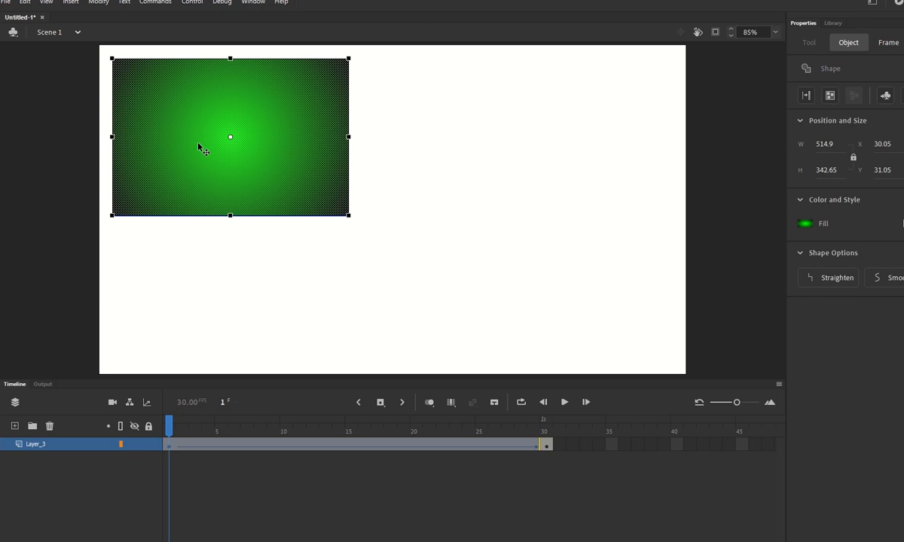
left_click(442, 445)
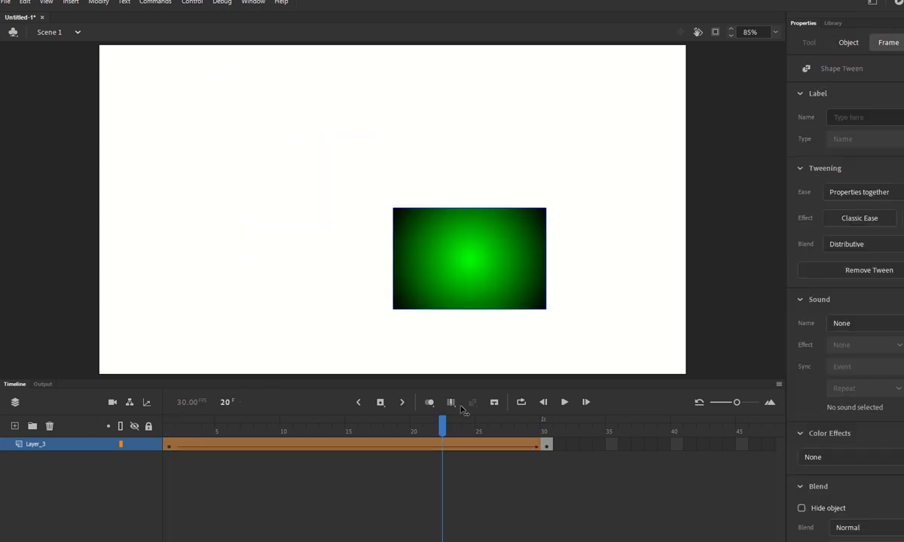
key("Return")
- Rotate the frame 30 rectangle about 45° counterclockwise, move it to about X 990, Y 425, and preview the tween
left_click(605, 365)
left_click(607, 352)
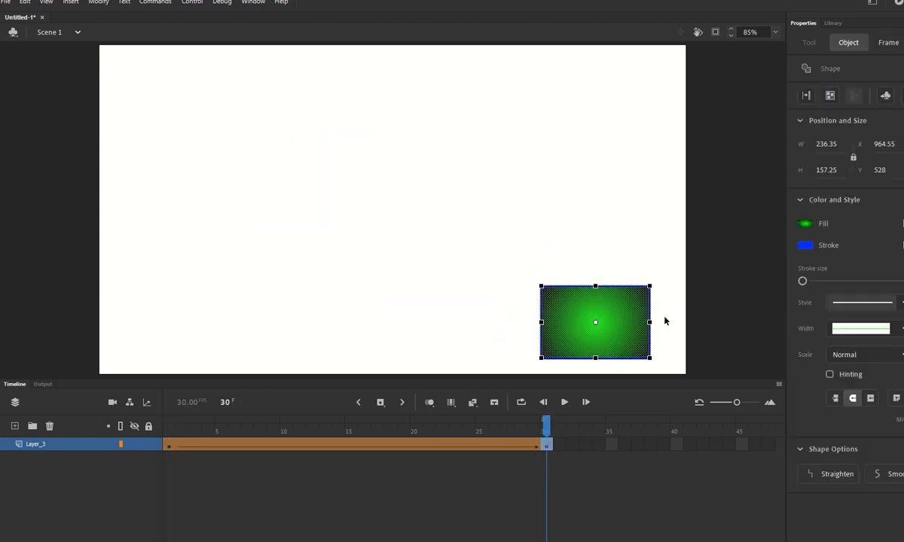
left_click_drag(659, 292, 614, 258)
left_click_drag(623, 311, 644, 293)
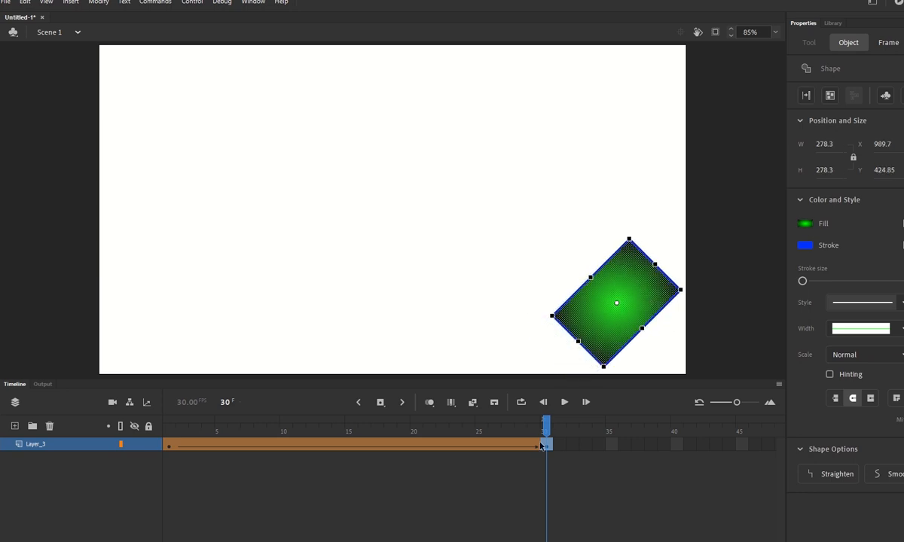
left_click(541, 446)
key("Return")
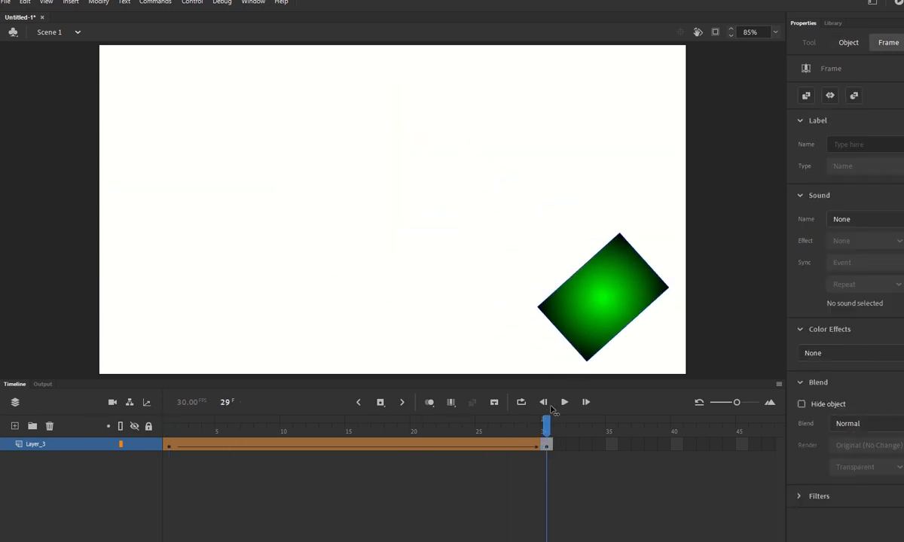
left_click(544, 402)
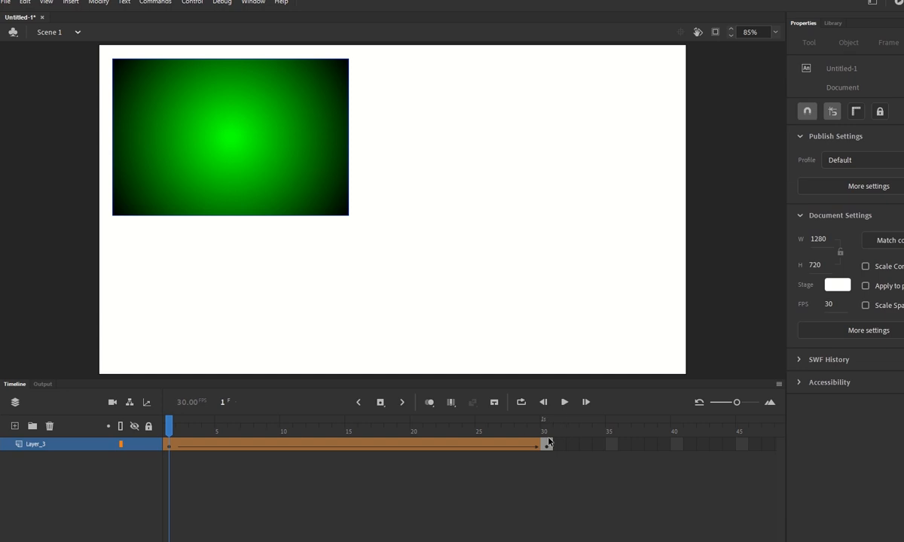
- Change the fill of the rotated rectangle at frame 30 to solid red #FF0000
left_click(548, 443)
left_click(454, 292)
left_click(622, 297)
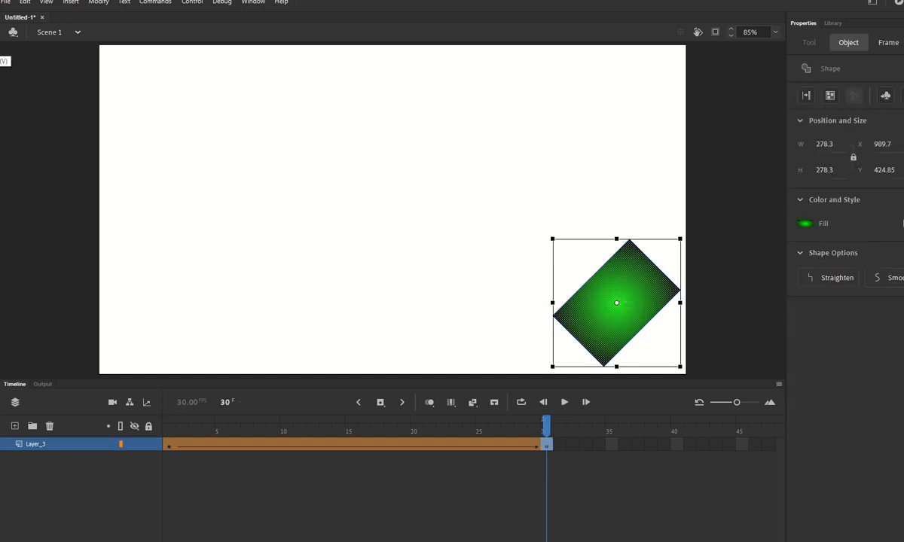
left_click(0, 47)
left_click(551, 298)
left_click(591, 308)
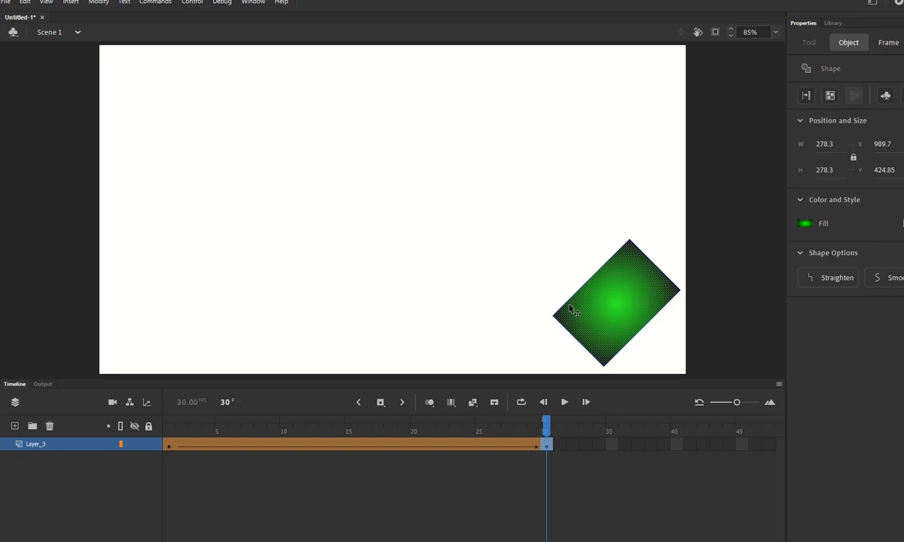
left_click(0, 378)
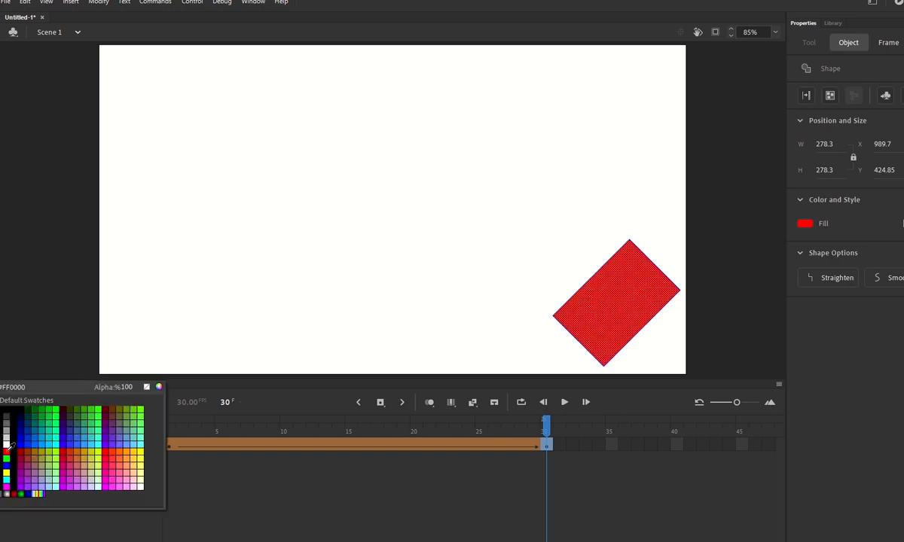
left_click(9, 448)
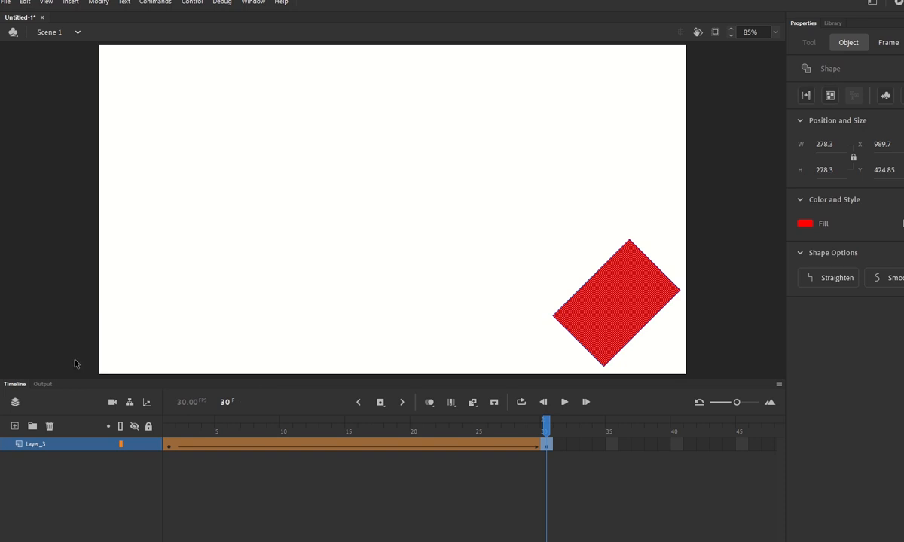
left_click(490, 321)
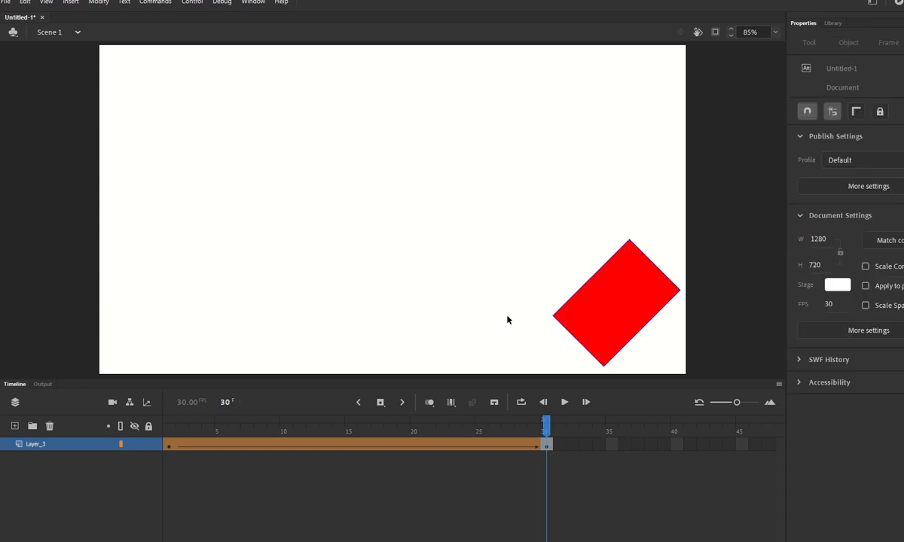
- Thicken the stroke of the red rectangle at frame 30 and set its colour to #660033
left_click(610, 305)
double_click(606, 289)
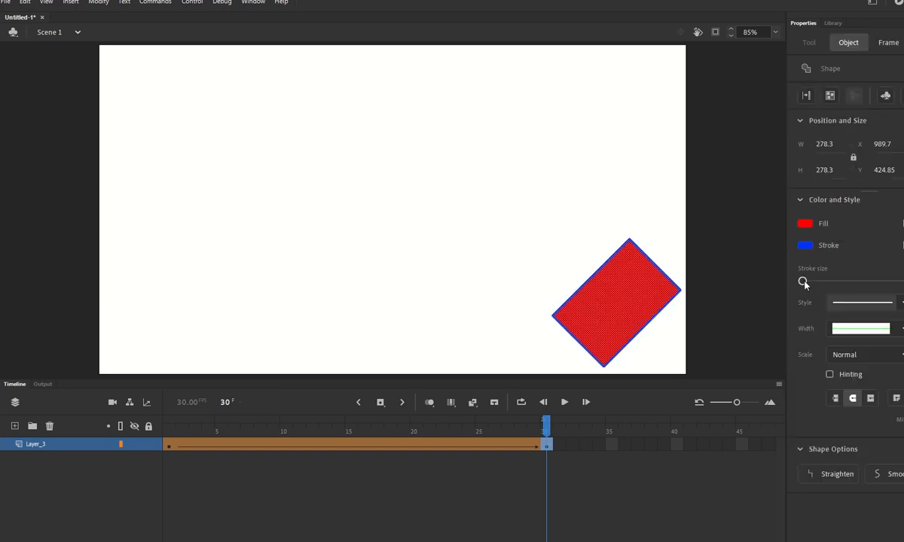
left_click_drag(802, 282, 812, 284)
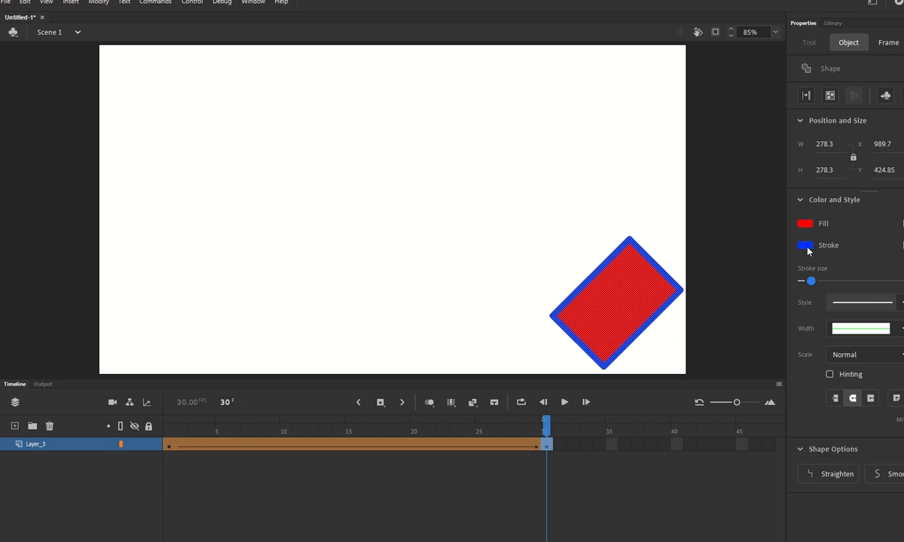
left_click(806, 245)
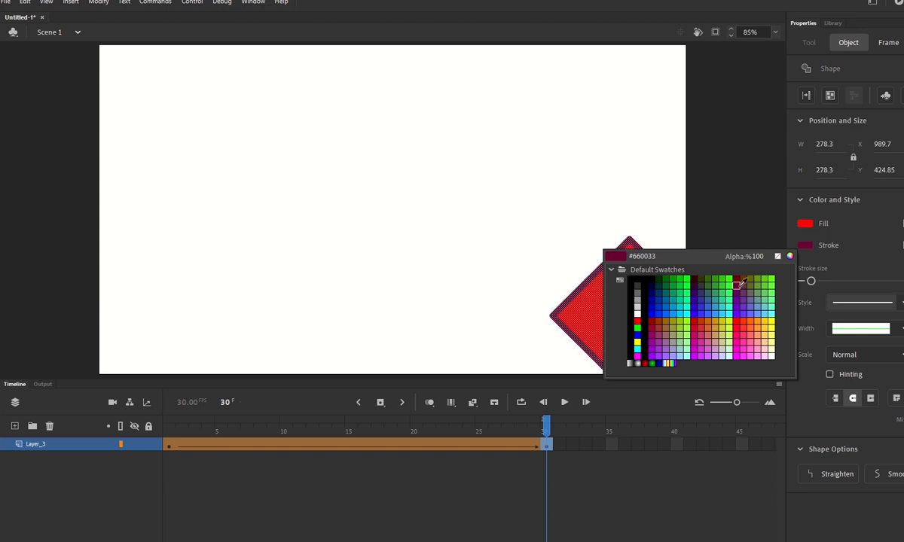
left_click(737, 284)
left_click(449, 294)
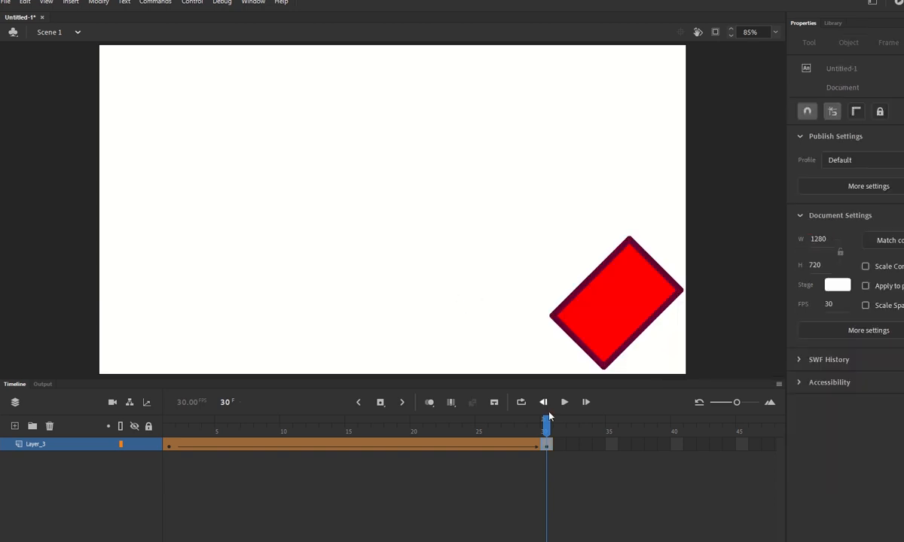
- Thicken the blue stroke of the green gradient rectangle at frame 1 and scrub through the tween
left_click_drag(548, 423, 169, 418)
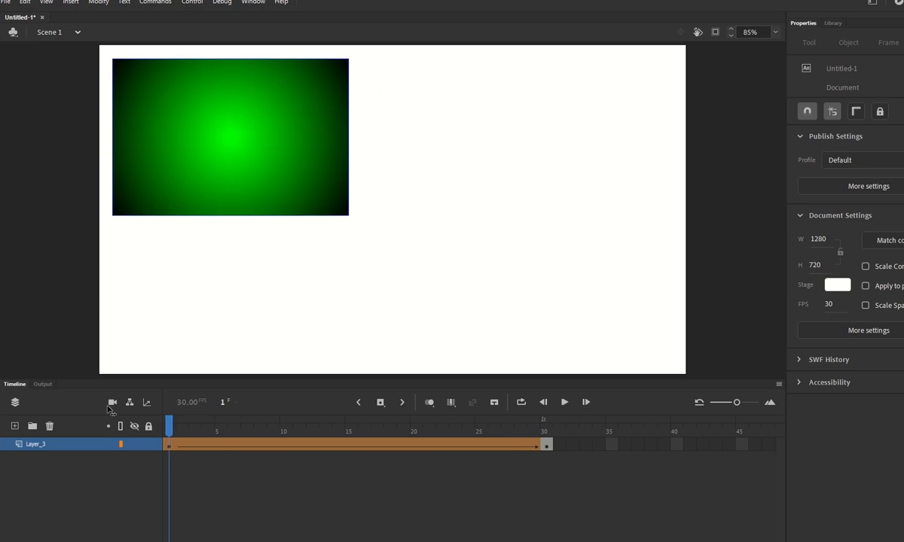
left_click(197, 179)
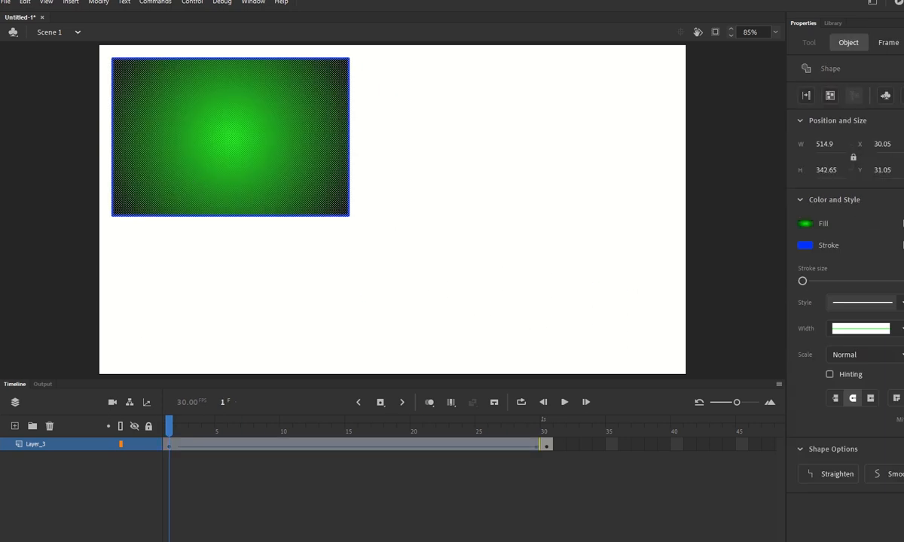
left_click_drag(802, 281, 812, 283)
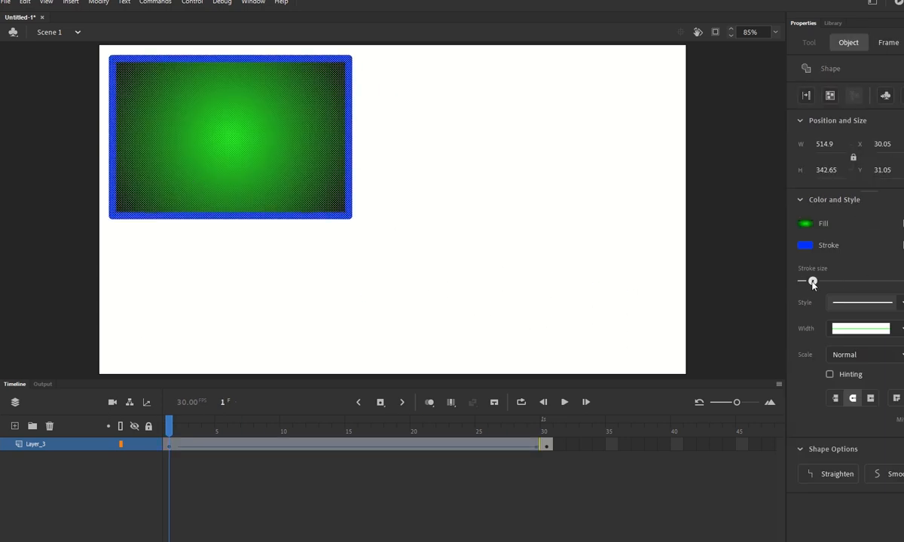
left_click(518, 296)
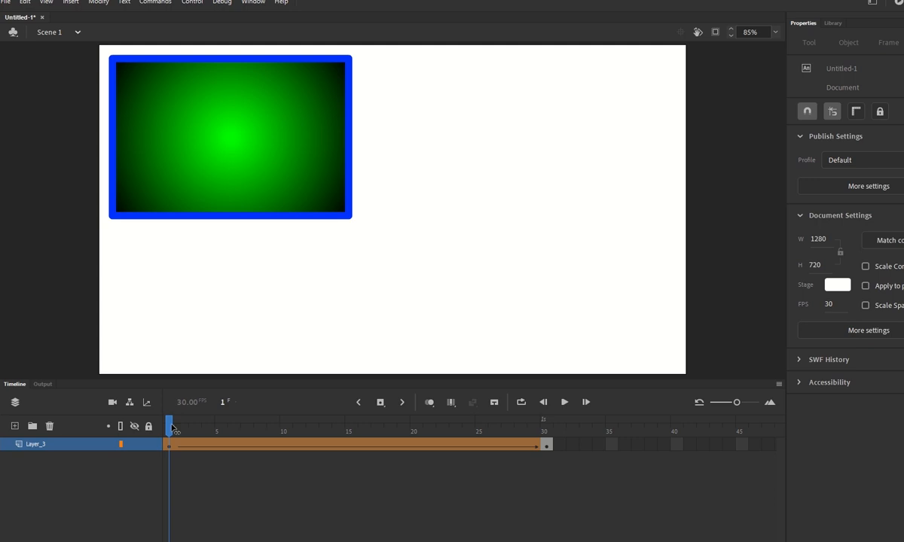
left_click_drag(172, 428, 25, 435)
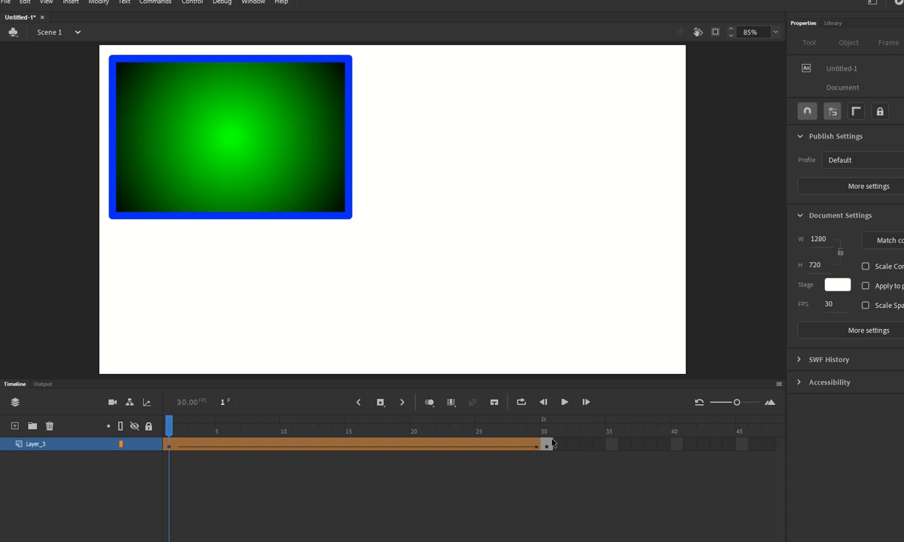
- Delete the red rectangle and its stroke from frame 30 of Layer_3
left_click(549, 443)
left_click(646, 338)
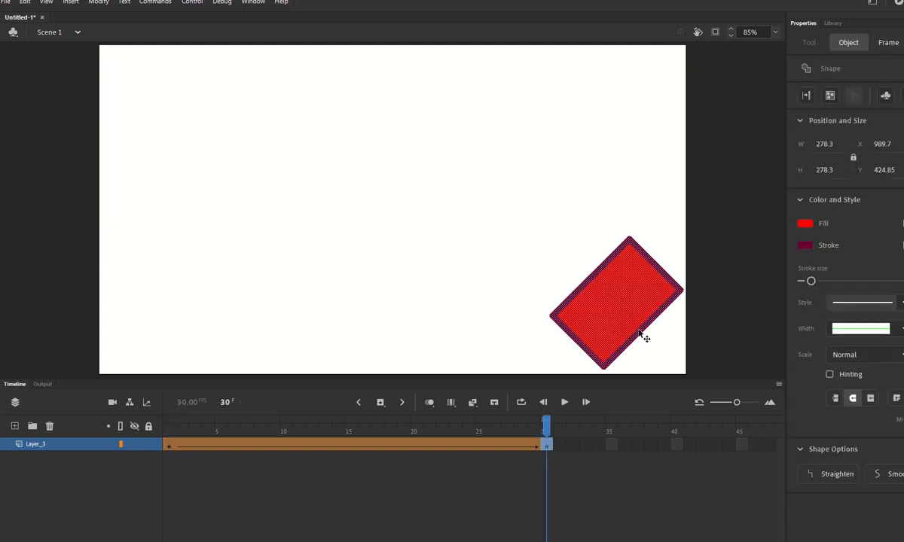
key("Delete")
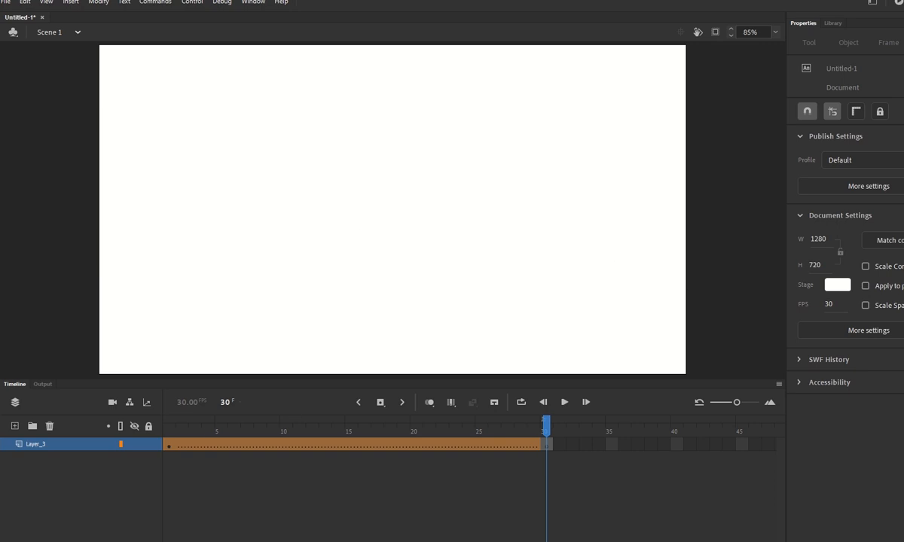
- Draw a five-pointed star about 452 by 435 px at frame 30 with the PolyStar tool, using red fill and #660033 stroke
left_click(1, 211)
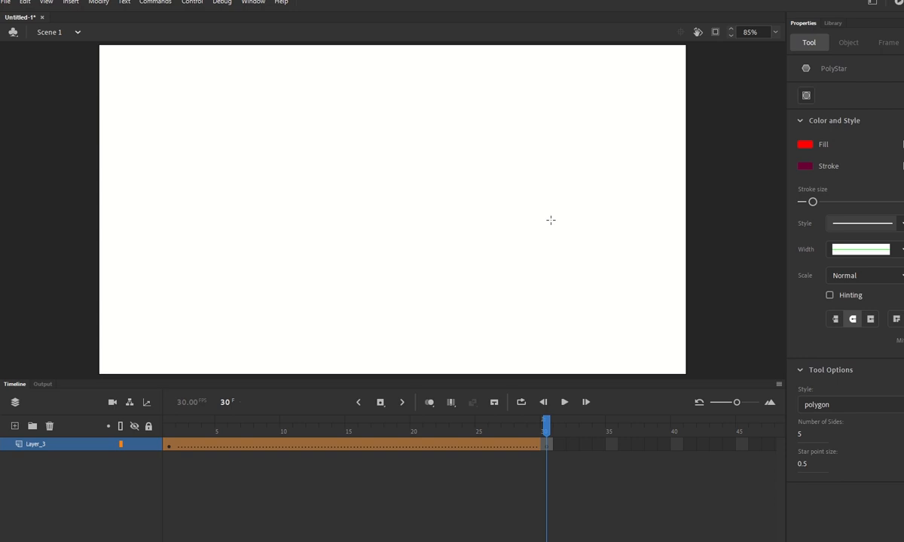
left_click(872, 408)
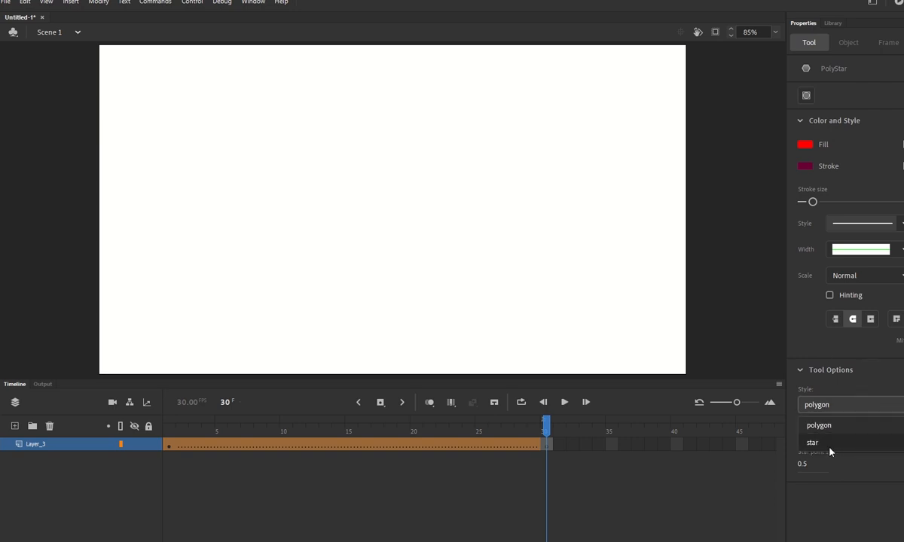
left_click(829, 448)
mouse_move(536, 208)
left_mouse_down()
mouse_move(591, 273)
mouse_move(595, 306)
mouse_move(599, 300)
left_mouse_up()
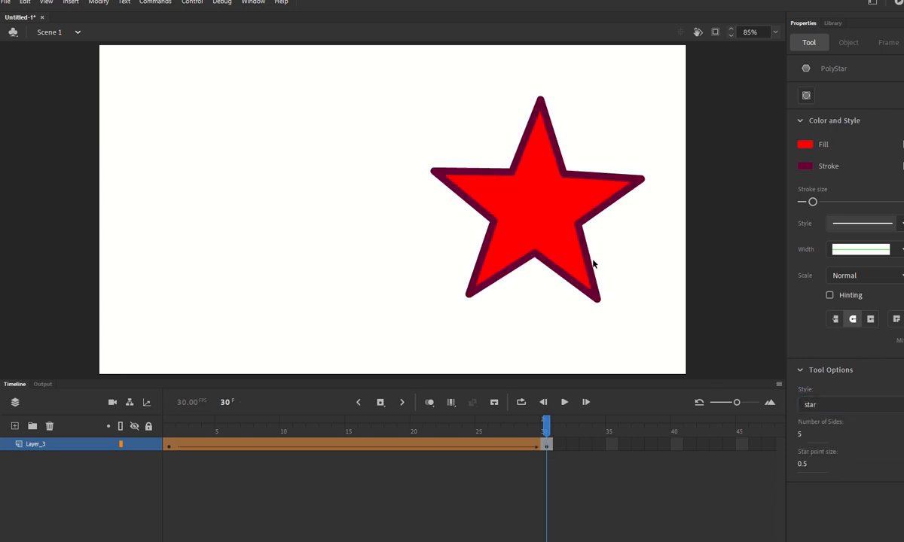
- Move the star together with its stroke to about X 807, Y 248 at frame 30
key("v")
left_click(541, 246)
mouse_move(541, 246)
left_mouse_down()
mouse_move(591, 297)
mouse_move(564, 305)
left_mouse_up()
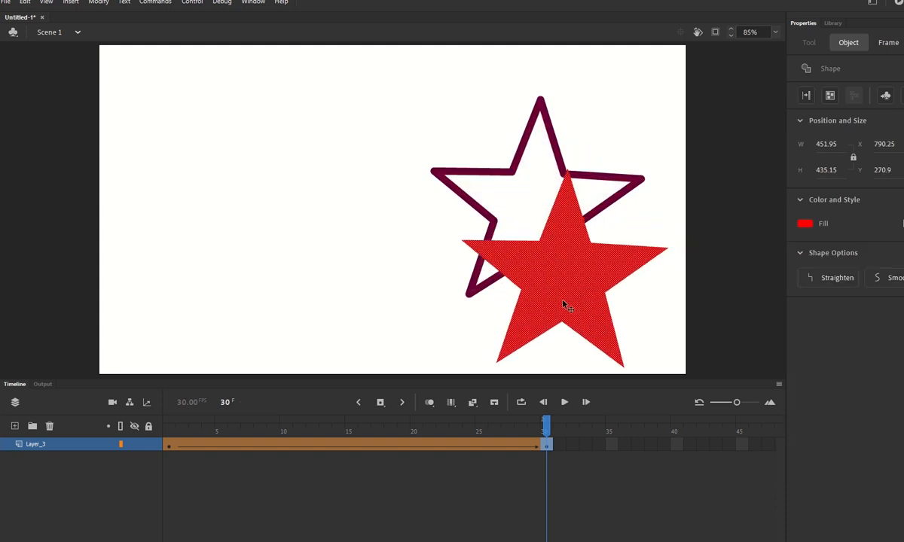
key("ctrl+z")
left_click_drag(535, 219, 570, 277)
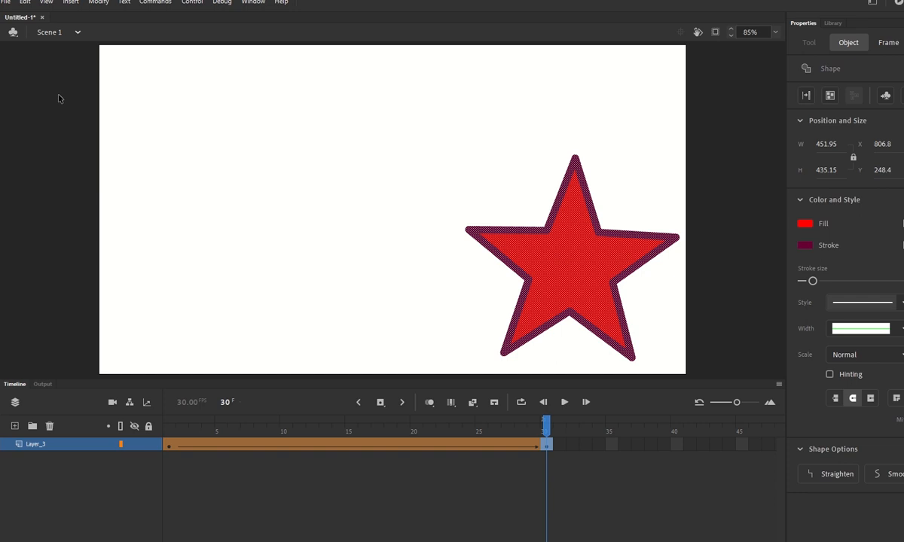
- Scale the star to about 242 by 223 px at frame 30 and move it to about X 982, Y 431
key("q")
left_click_drag(464, 152, 513, 202)
left_click_drag(561, 269, 592, 307)
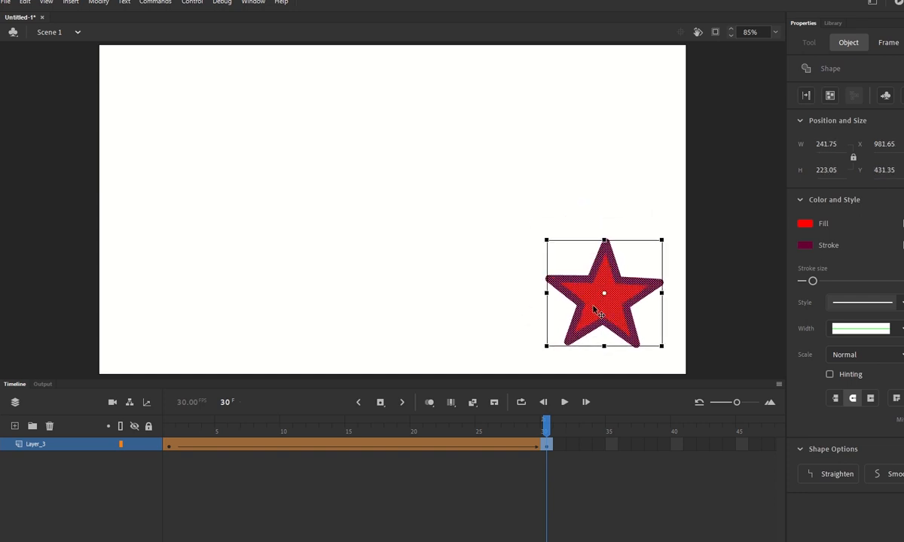
left_click(525, 476)
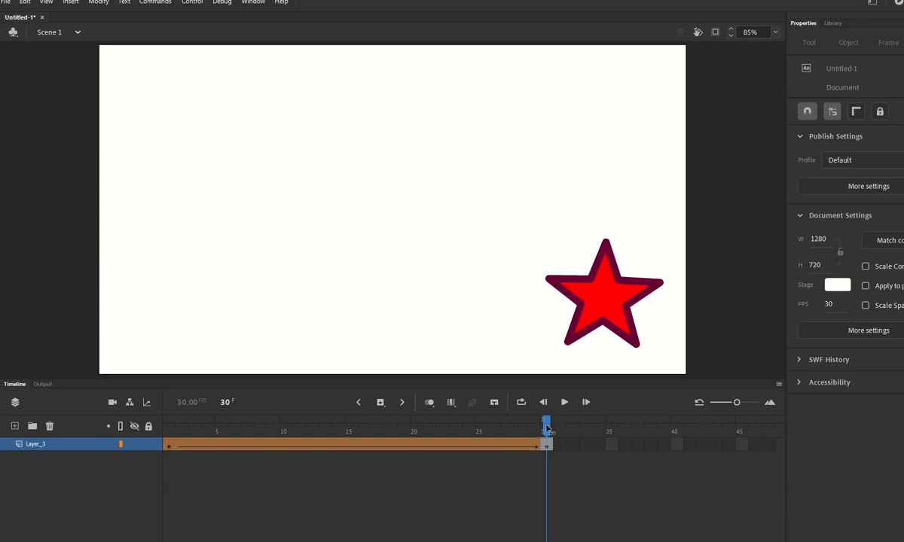
- Play the rectangle-to-star shape tween from frame 1 and scrub through it to examine the morph
left_click_drag(547, 425, 169, 425)
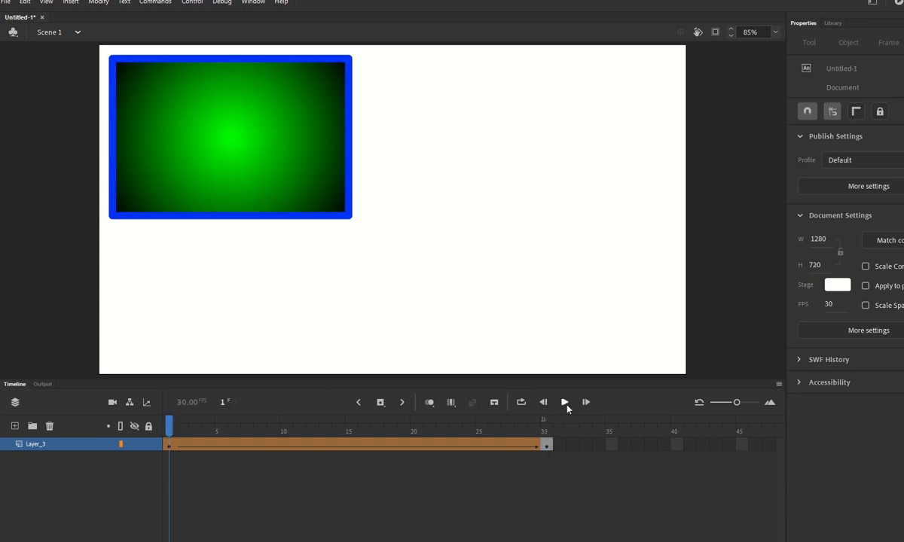
left_click(565, 403)
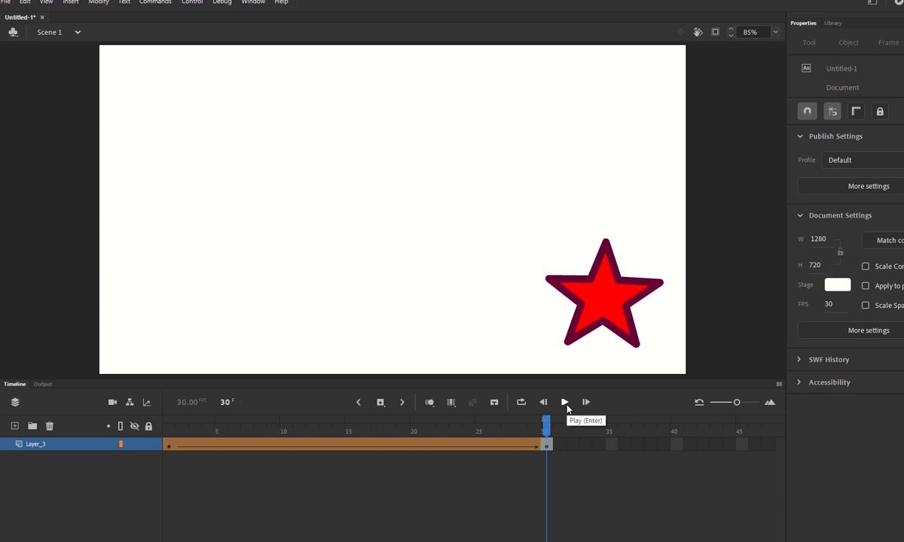
left_click_drag(528, 424, 42, 452)
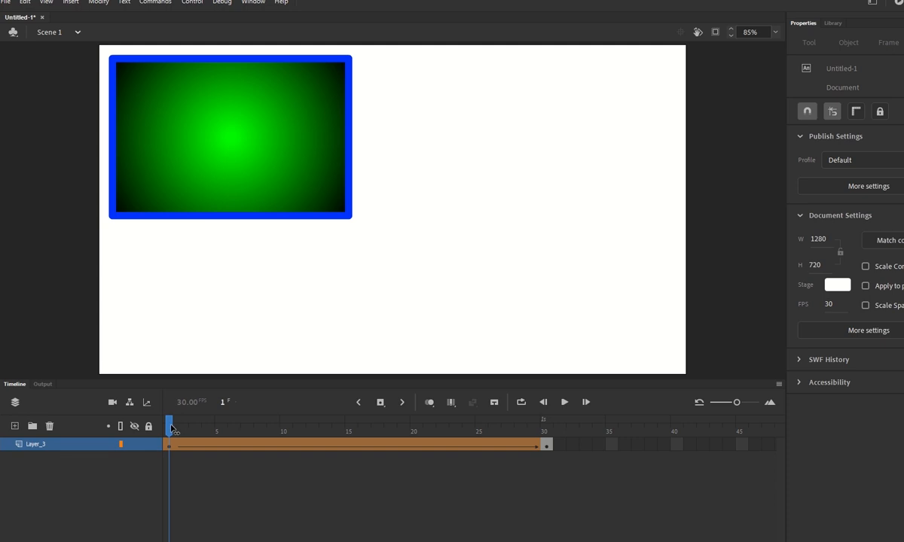
left_click_drag(171, 428, 241, 428)
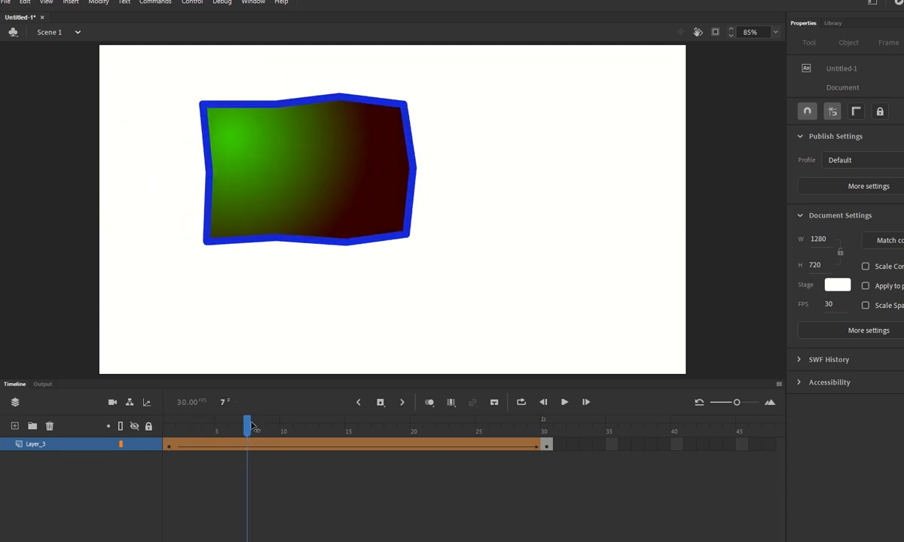
left_click(259, 106)
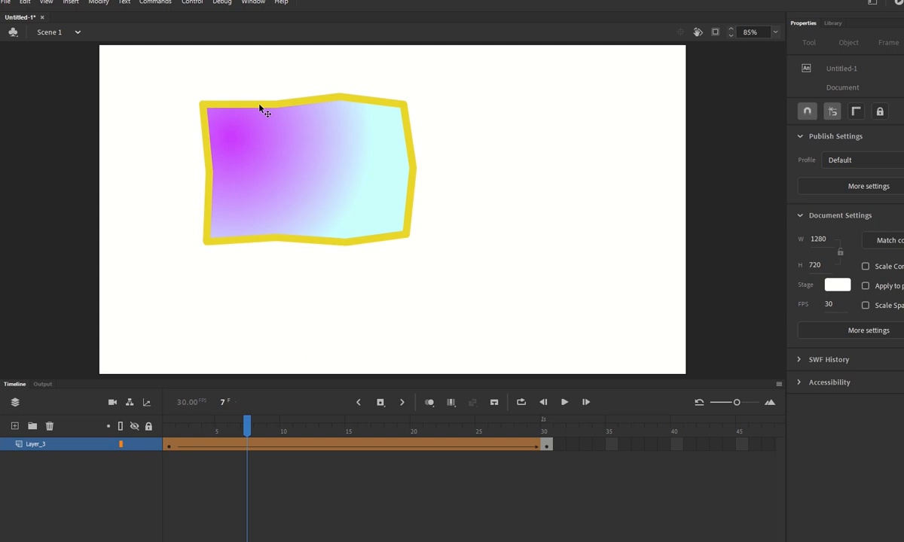
left_click_drag(248, 426, 553, 446)
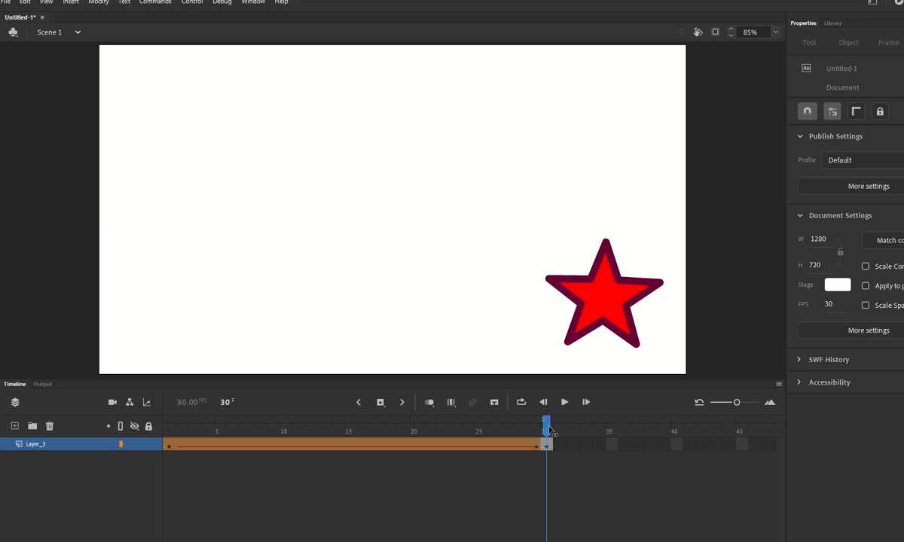
left_click_drag(554, 432, 68, 431)
- Delete the star and its stroke from frame 30 of Layer_3
left_click(547, 446)
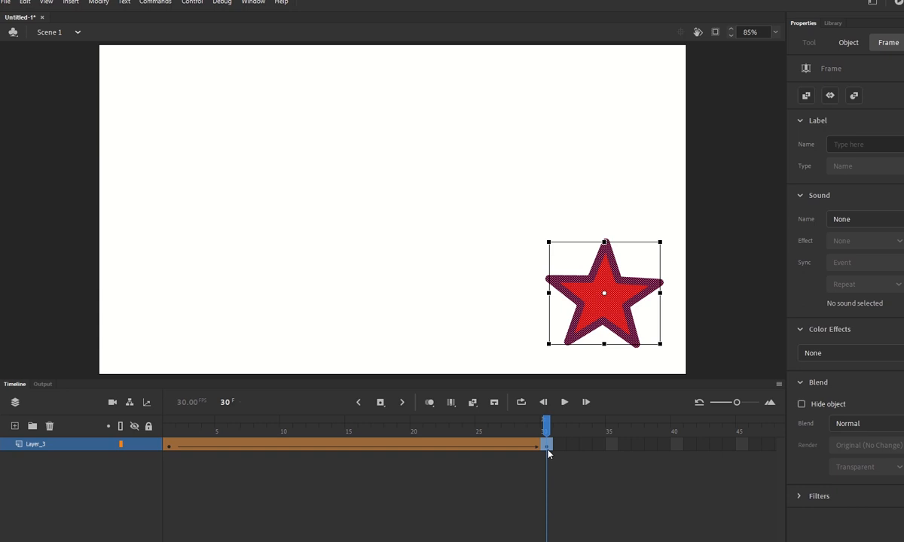
key("Delete")
- Enlarge the green gradient rectangle with its stroke at frame 1 to about 899 by 598 px and centre it on the stage
left_click(170, 436)
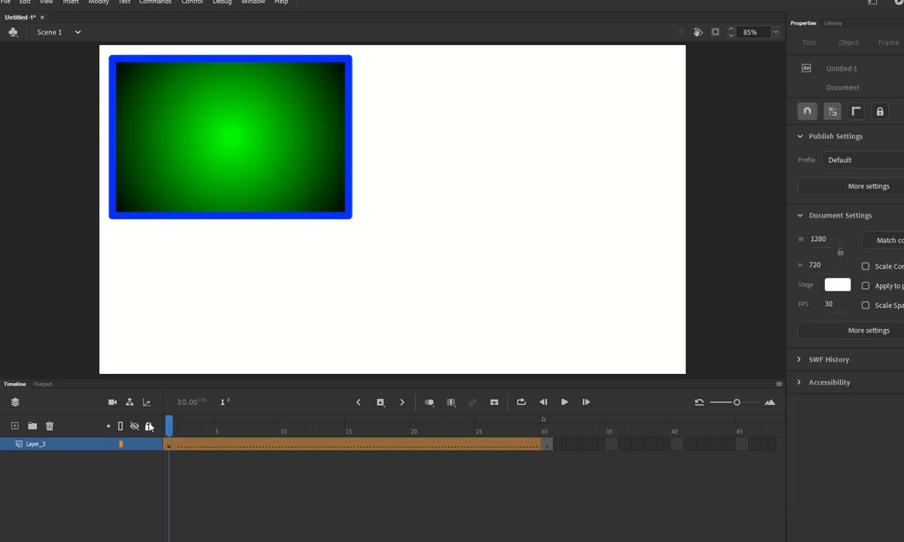
left_click(201, 173)
left_click_drag(205, 169, 351, 228)
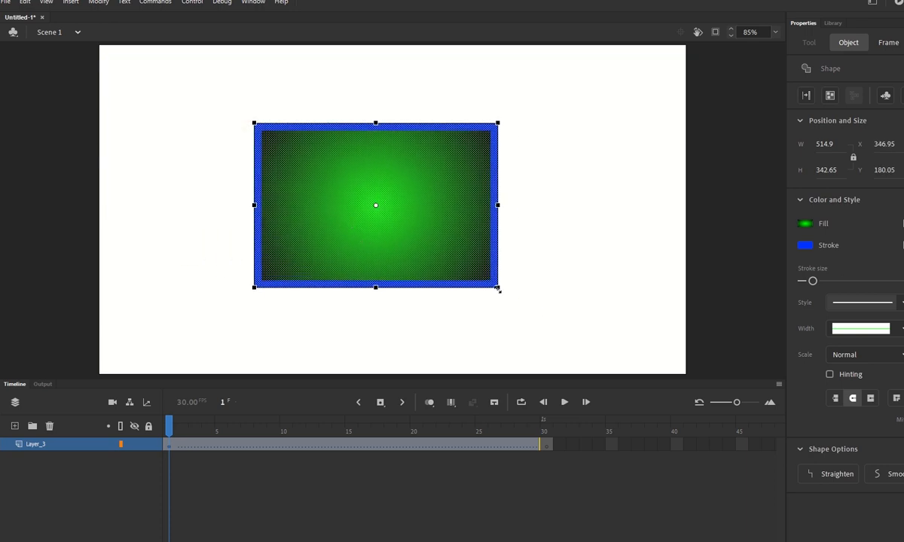
left_click_drag(497, 288, 595, 348)
left_click_drag(478, 305, 488, 312)
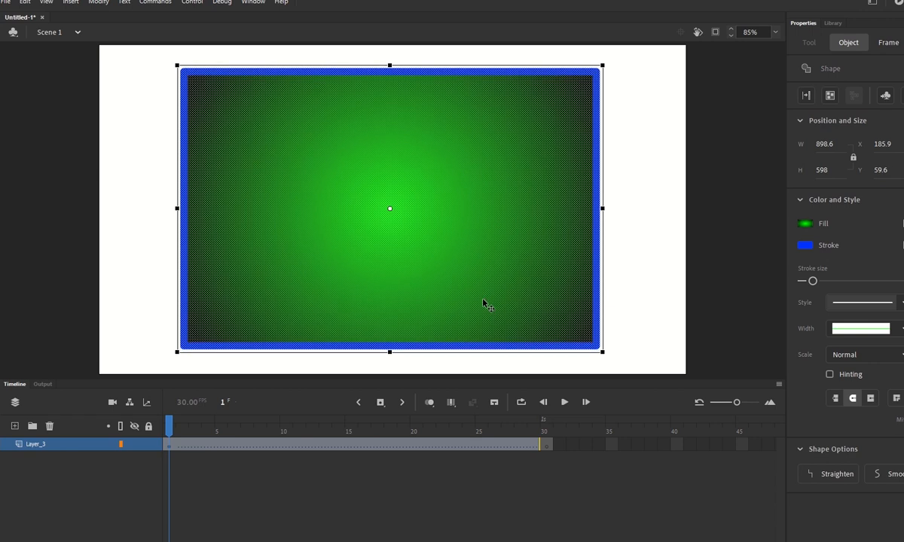
- Insert a keyframe at frame 30 of Layer_3 that repeats the enlarged green rectangle from frame 1
left_click(548, 446)
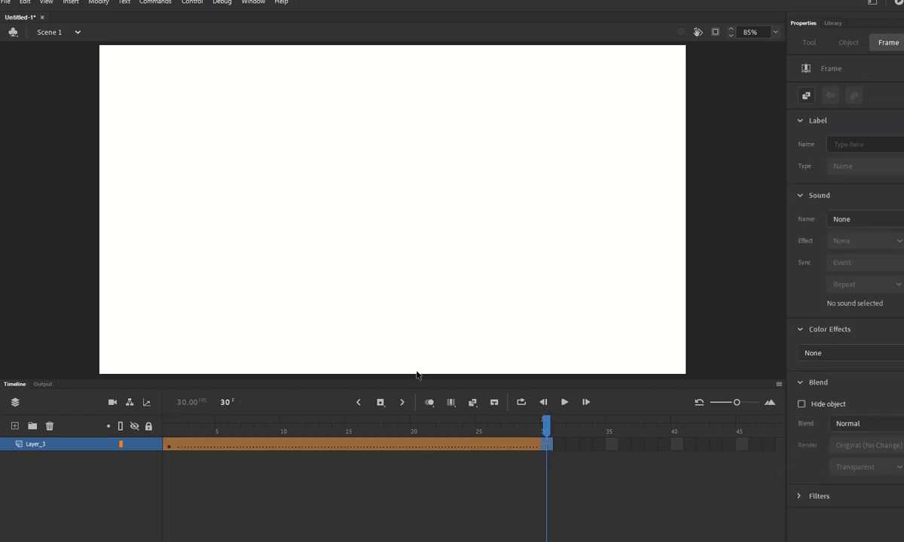
left_click(169, 445)
left_click(260, 296)
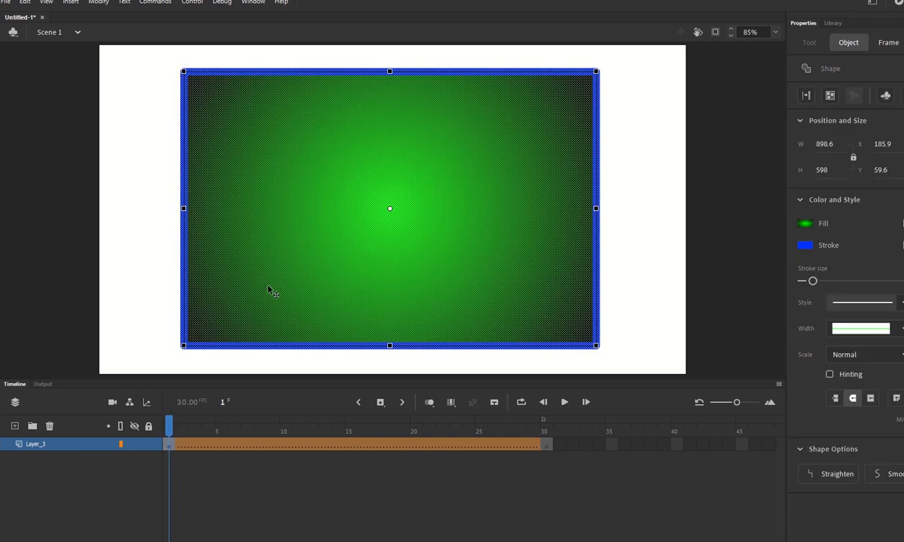
left_click(548, 449)
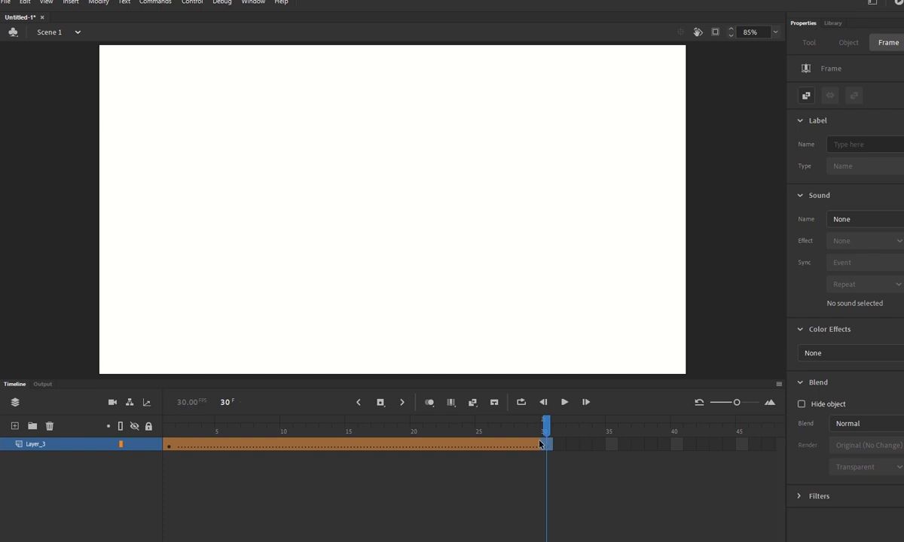
key("F6")
left_click(642, 329)
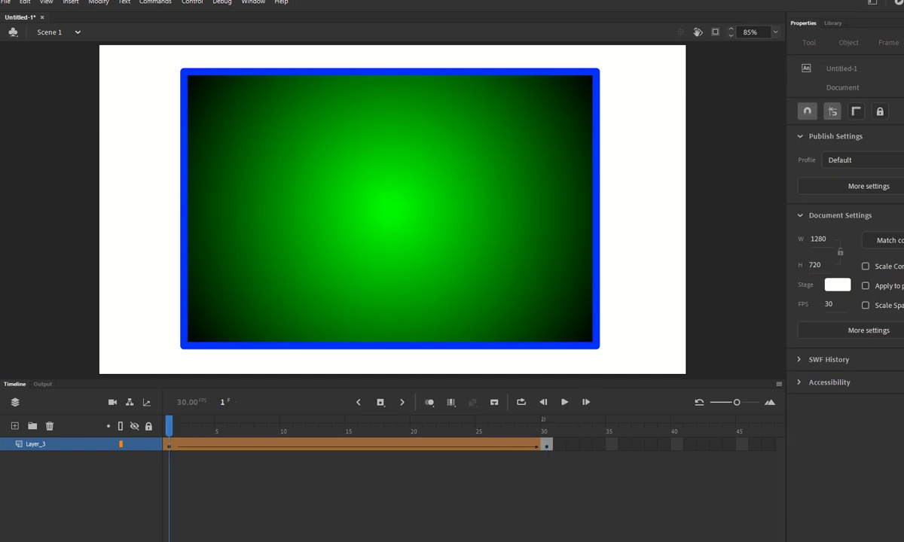
- Show the Gradient Transform handles on the rectangle's radial fill at frame 29
mouse_move(545, 426)
left_mouse_down()
mouse_move(495, 438)
mouse_move(259, 429)
mouse_move(454, 430)
mouse_move(168, 430)
mouse_move(535, 428)
left_mouse_up()
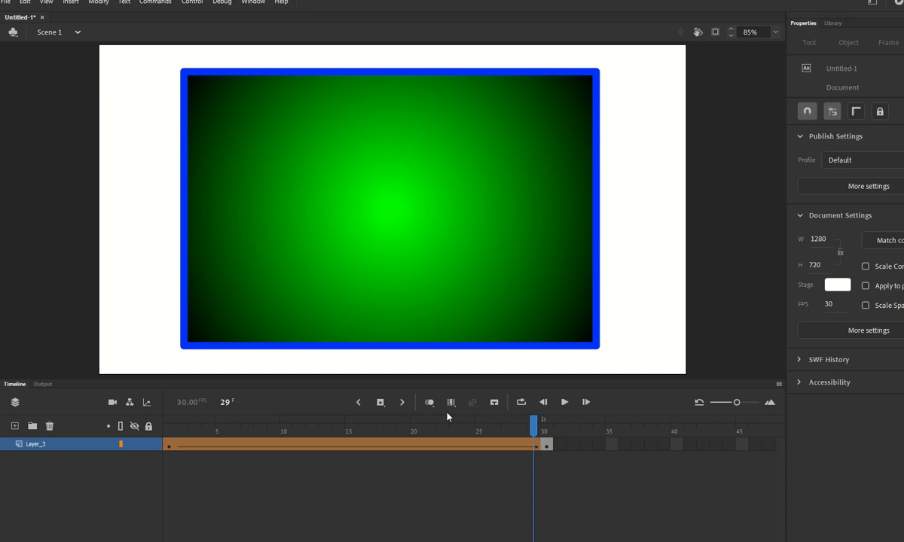
left_click(345, 266)
left_click(0, 330)
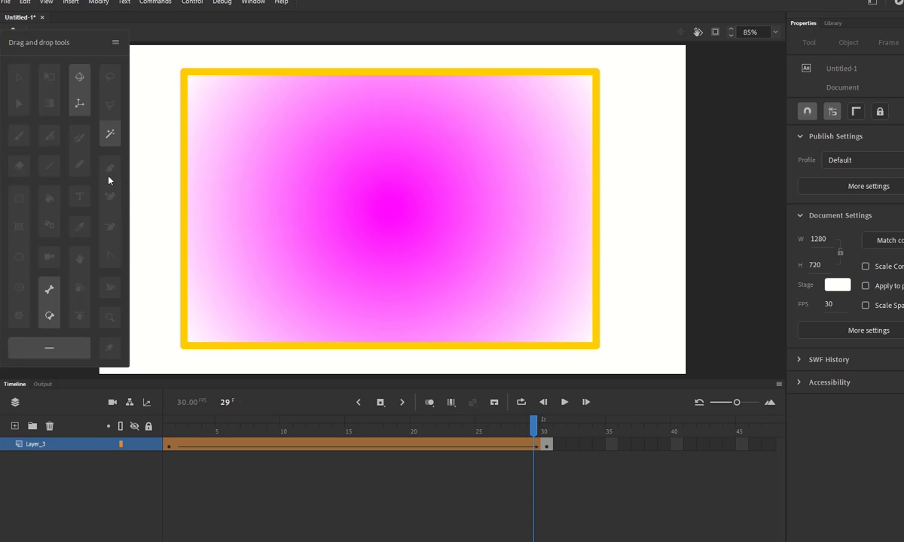
left_click(167, 36)
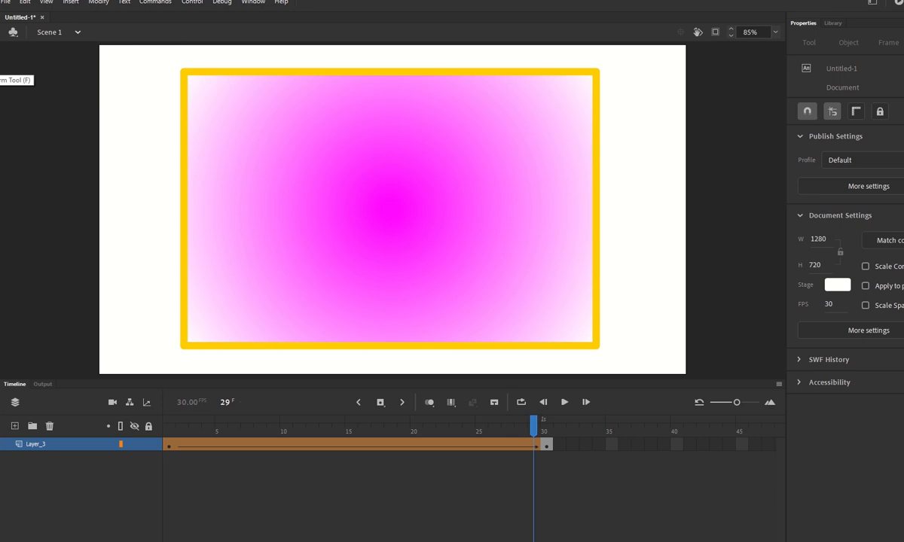
left_click(366, 184)
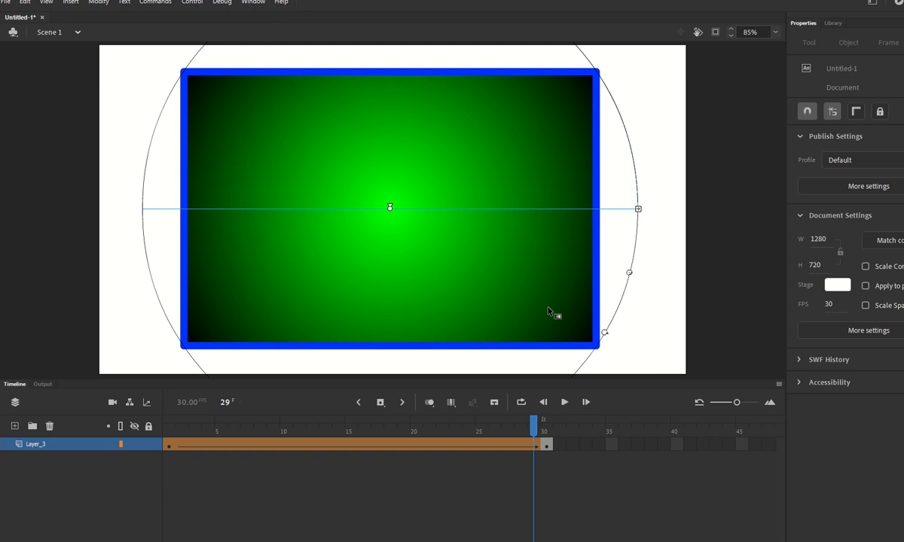
- Try to change the rectangle's fill to a linear gradient at in-between frame 29
left_click(903, 28)
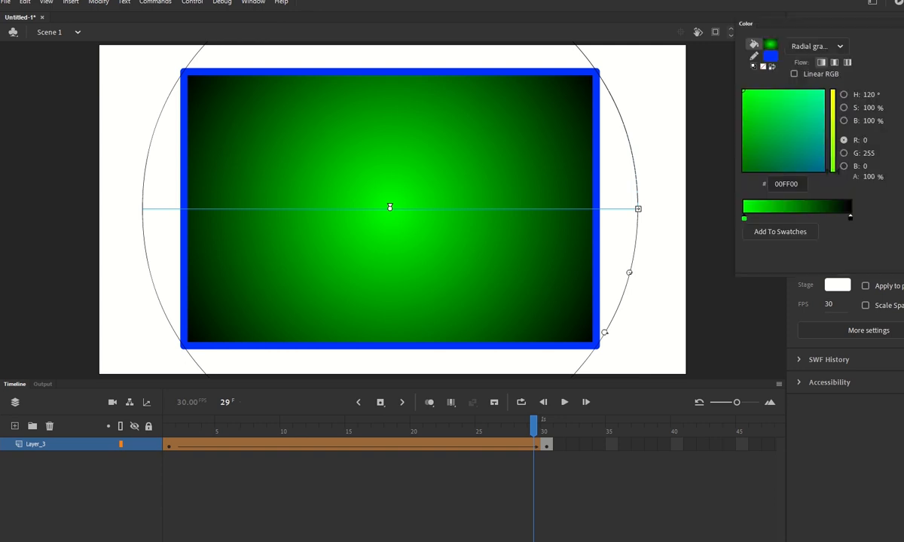
left_click(802, 49)
left_click(817, 101)
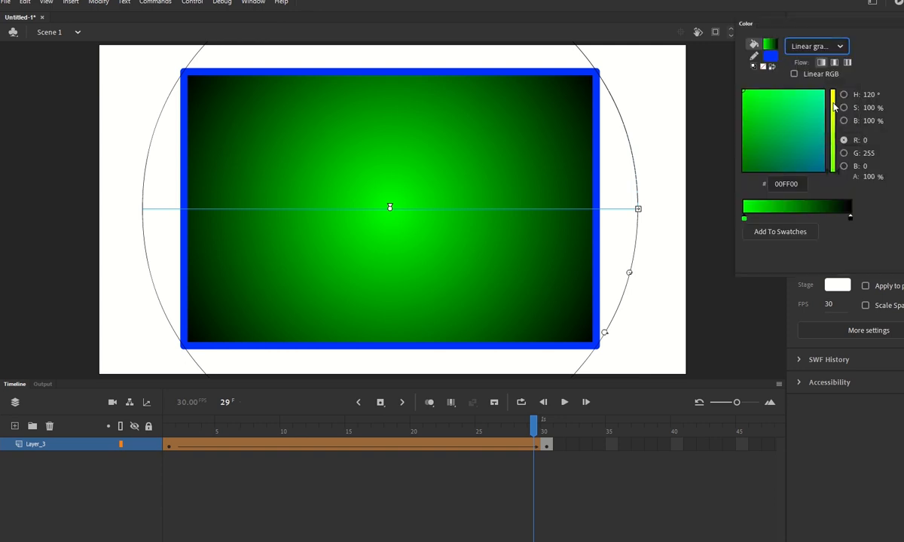
left_click(672, 173)
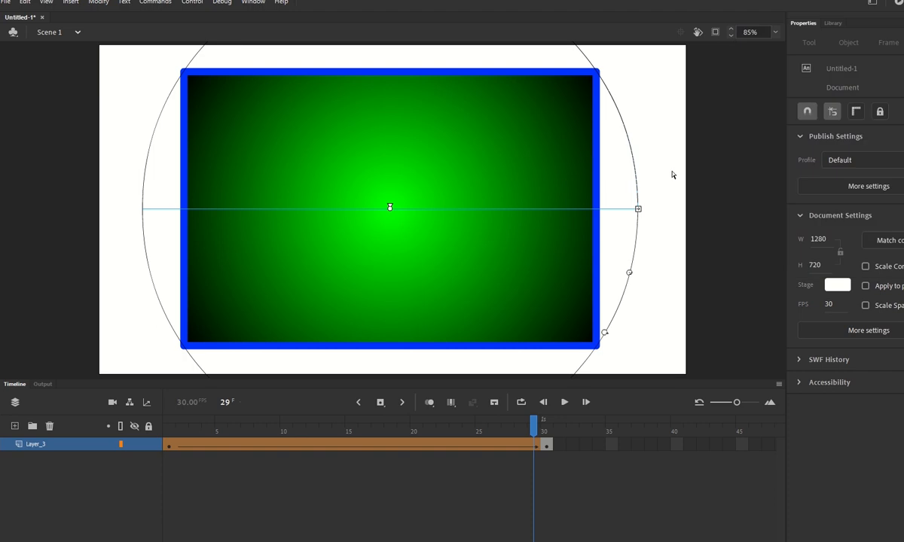
left_click(556, 187)
key("v")
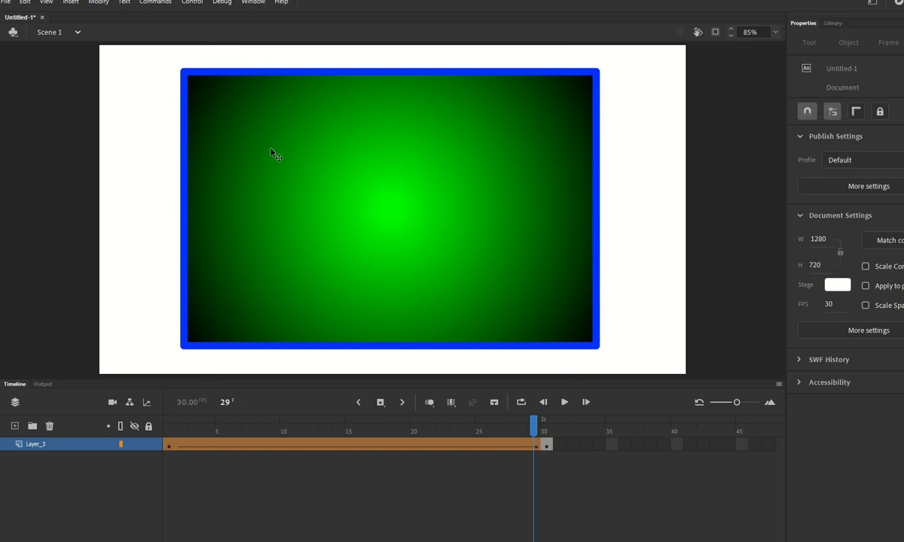
left_click(291, 152)
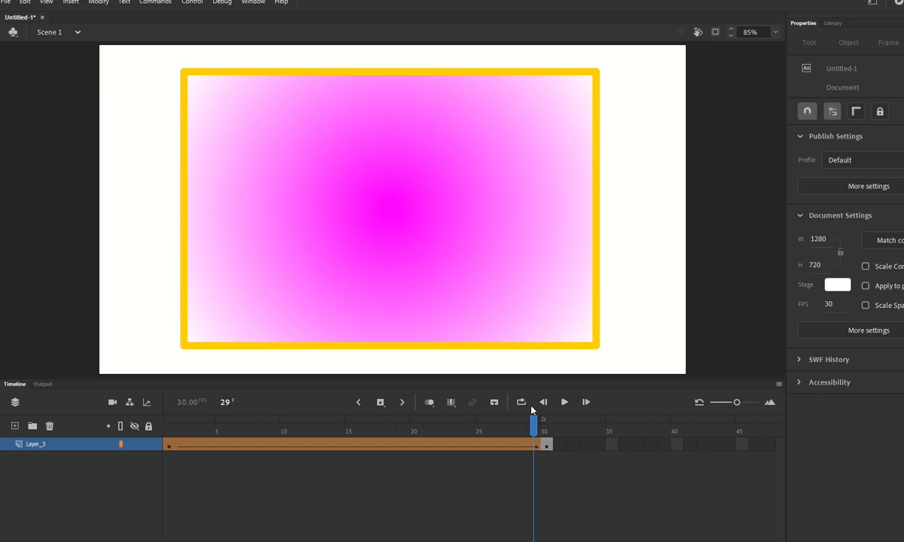
- Change the rectangle's fill at keyframe 30 to a linear gradient
left_click_drag(531, 408, 560, 410)
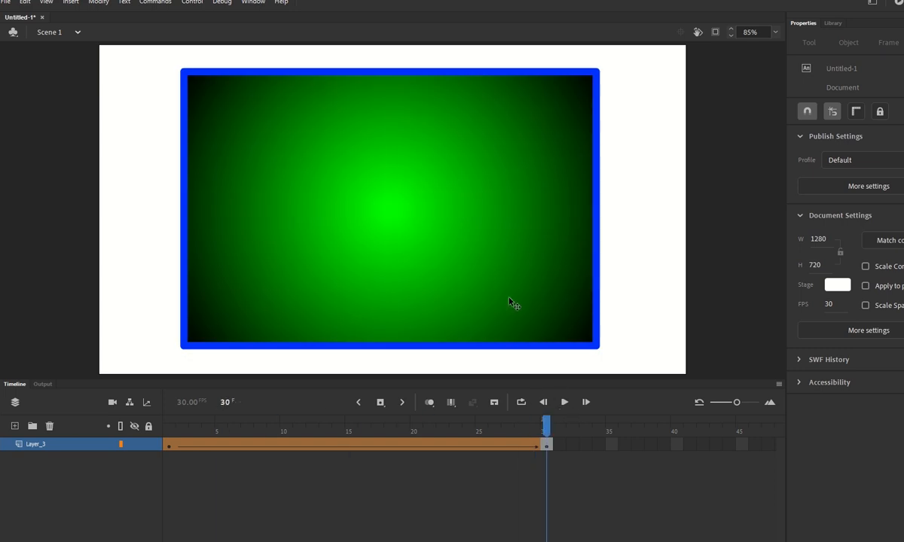
left_click(502, 271)
double_click(487, 252)
left_click(492, 226)
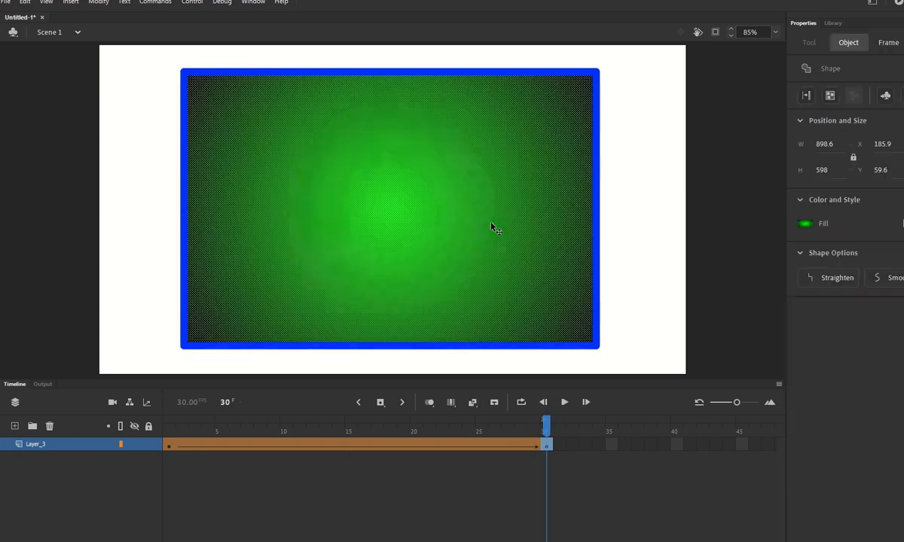
left_click(901, 32)
left_click(845, 46)
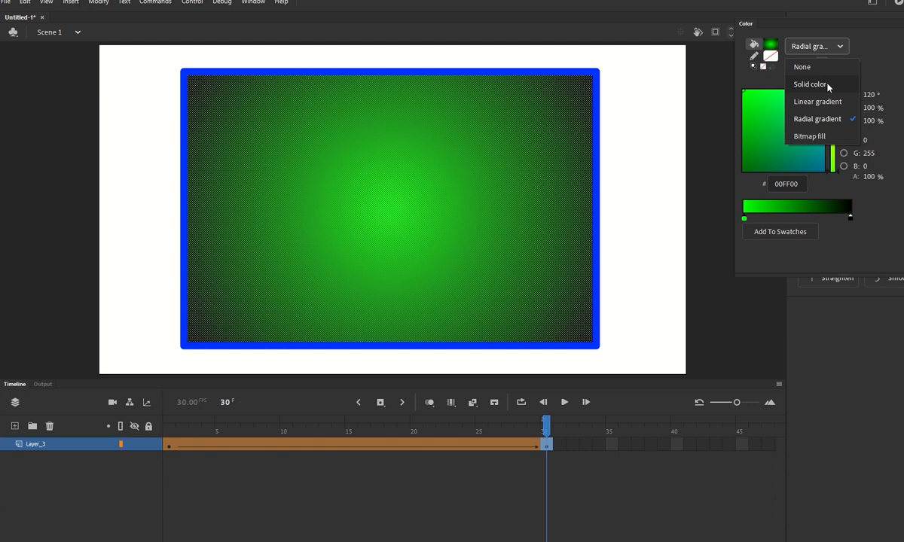
left_click(819, 101)
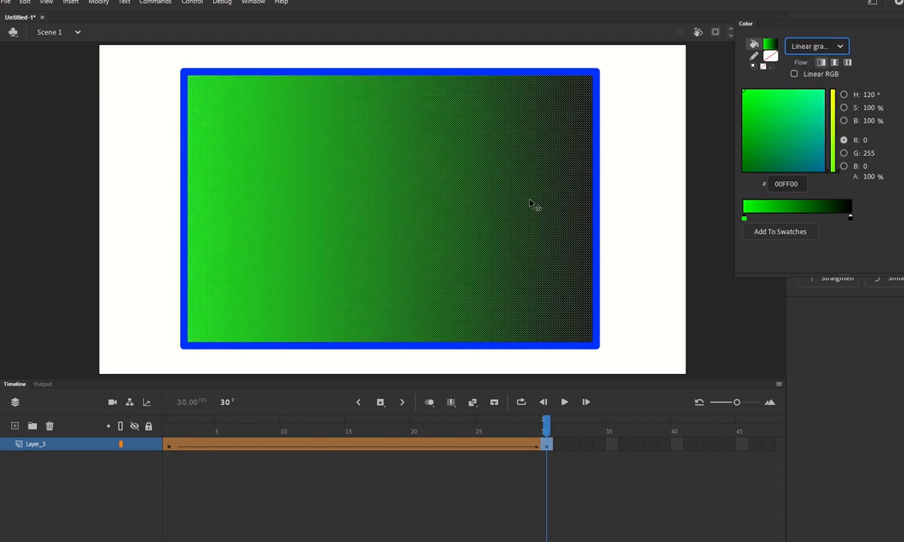
- Change the rectangle's fill at keyframe 1 from radial to a linear gradient
left_click(171, 447)
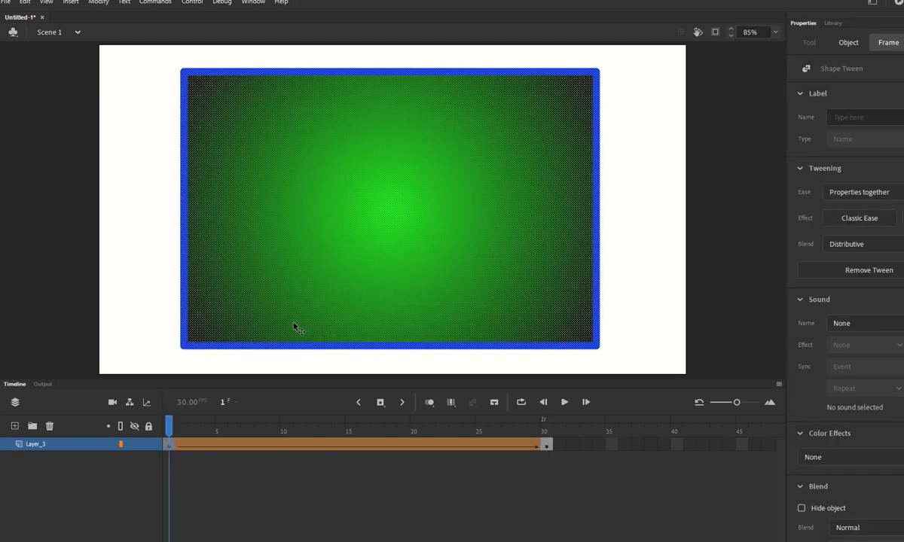
left_click(418, 250)
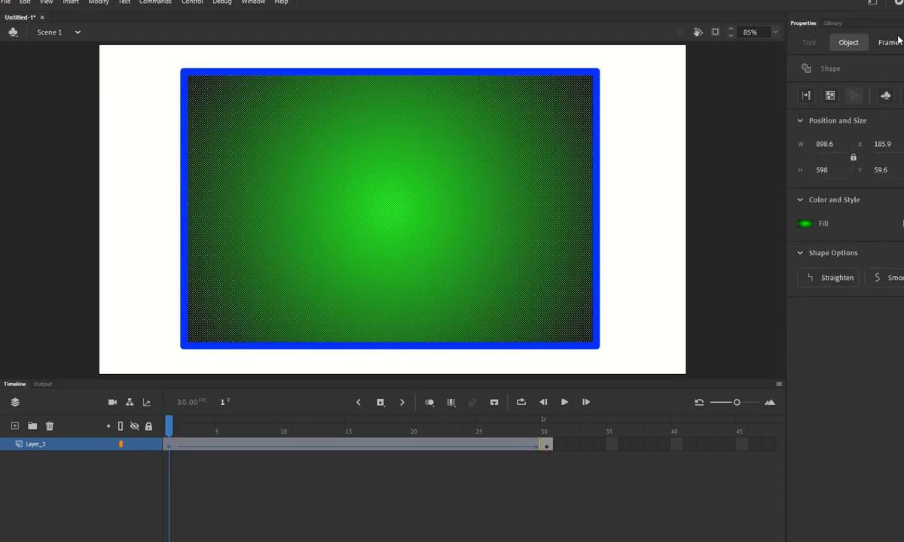
key("ctrl+shift+F9")
left_click(823, 47)
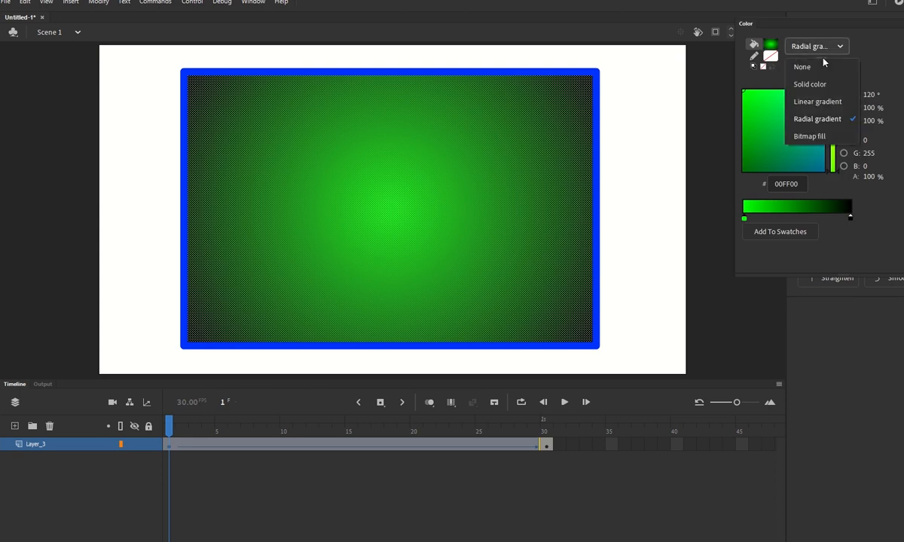
left_click(817, 101)
left_click(602, 226)
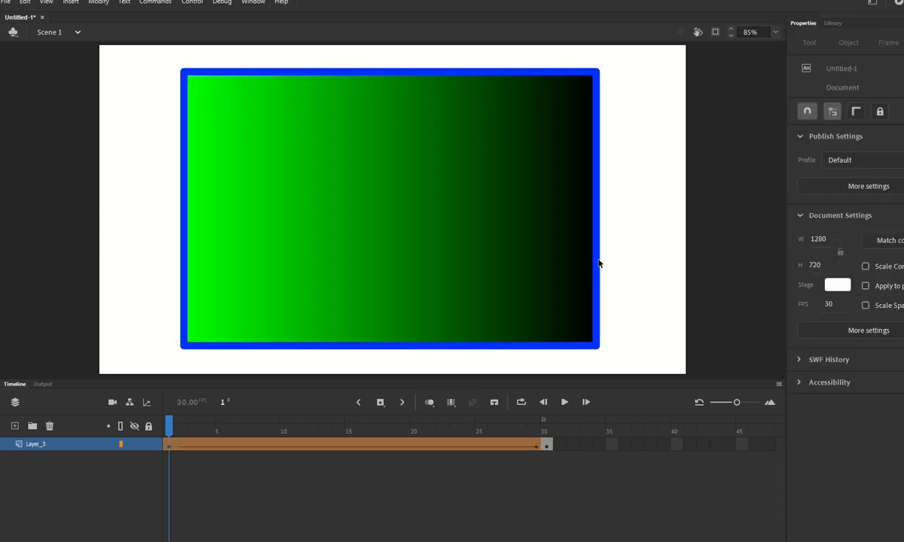
- Shift the green-to-black linear gradient at keyframe 30 past the rectangle's right edge with the Gradient Transform tool
left_click(544, 445)
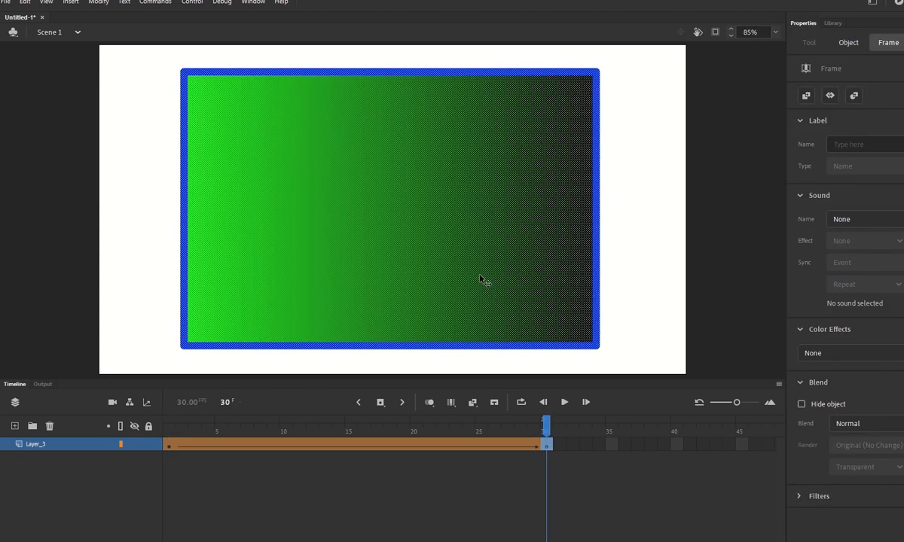
left_click(21, 96)
key("f")
left_click(345, 198)
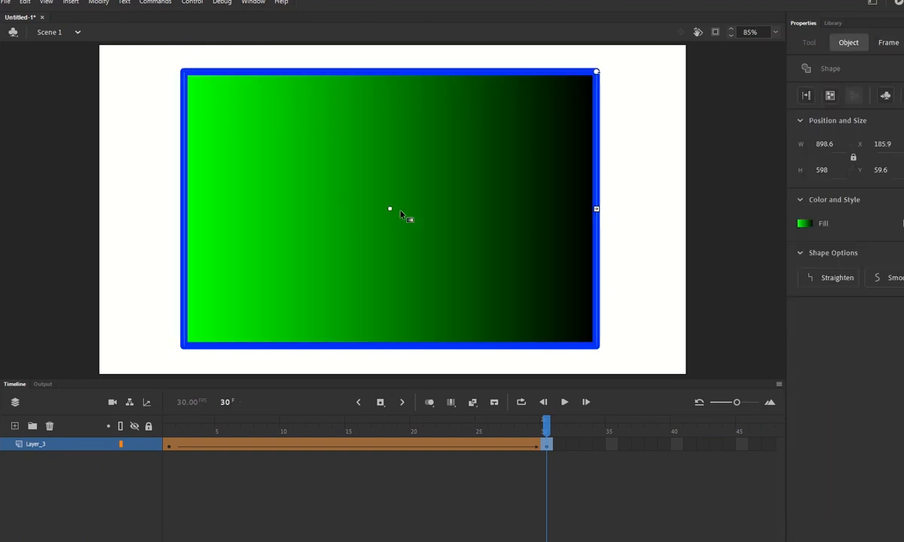
left_click_drag(391, 209, 767, 240)
- Shift the linear gradient at keyframe 1 past the rectangle's left edge and play the tween
left_click_drag(547, 427, 167, 426)
left_click(372, 253)
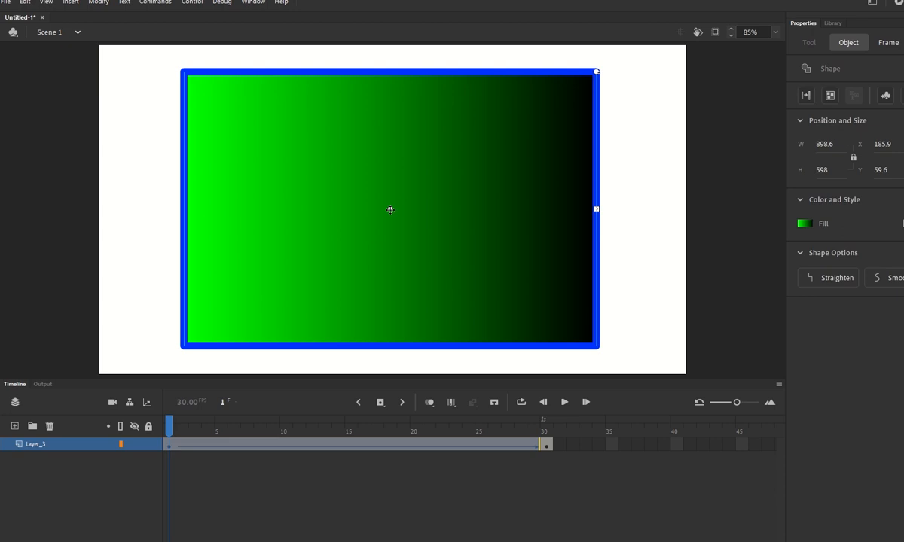
left_click_drag(390, 210, 0, 208)
left_click(672, 224)
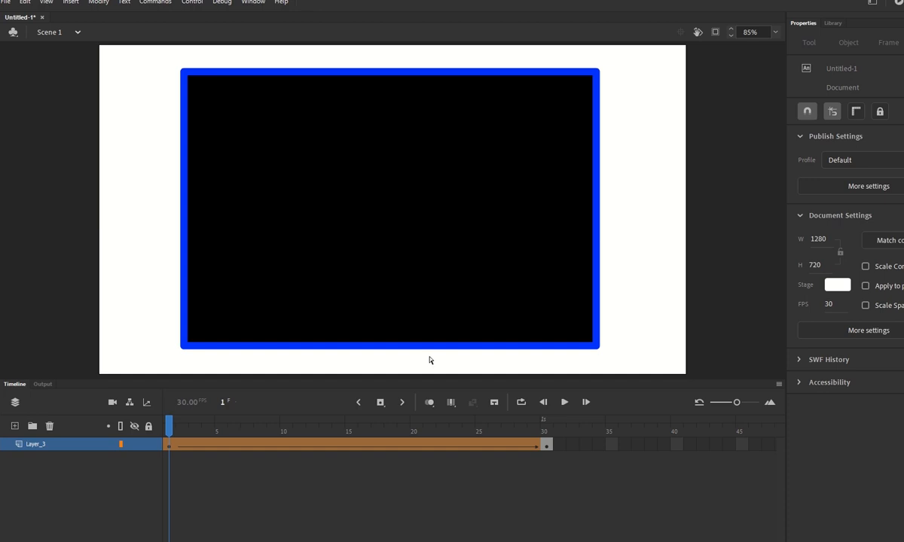
left_click(563, 403)
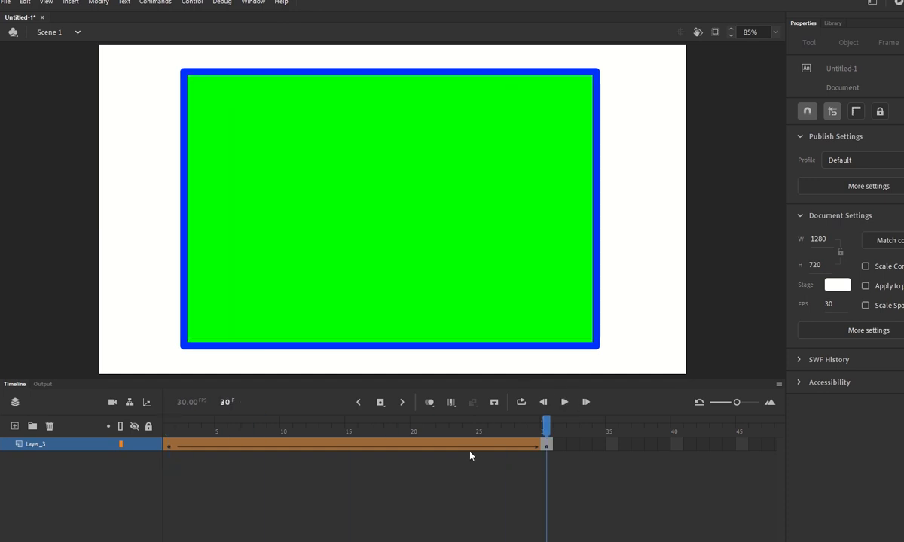
- Change the rectangle's fill at keyframe 1 to the rainbow linear gradient swatch
left_click_drag(546, 432, 153, 442)
left_click(262, 241)
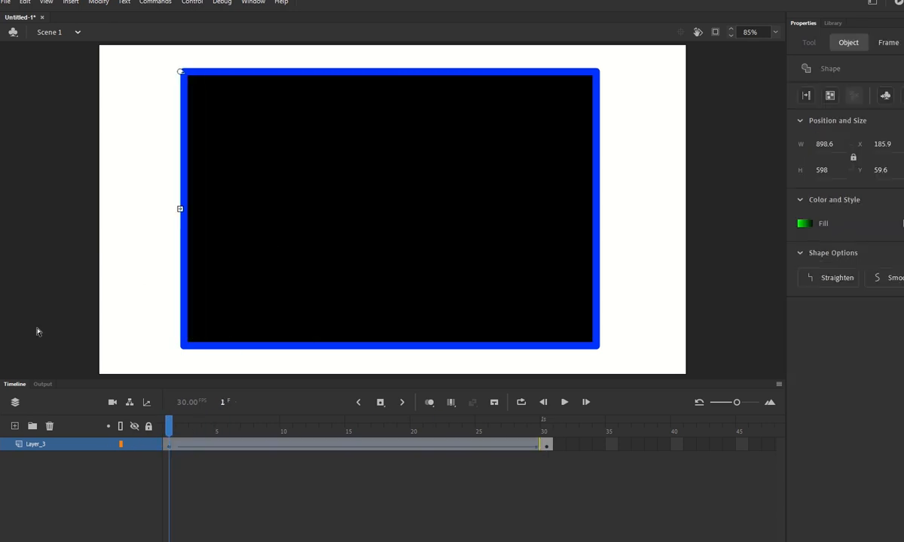
left_click(3, 378)
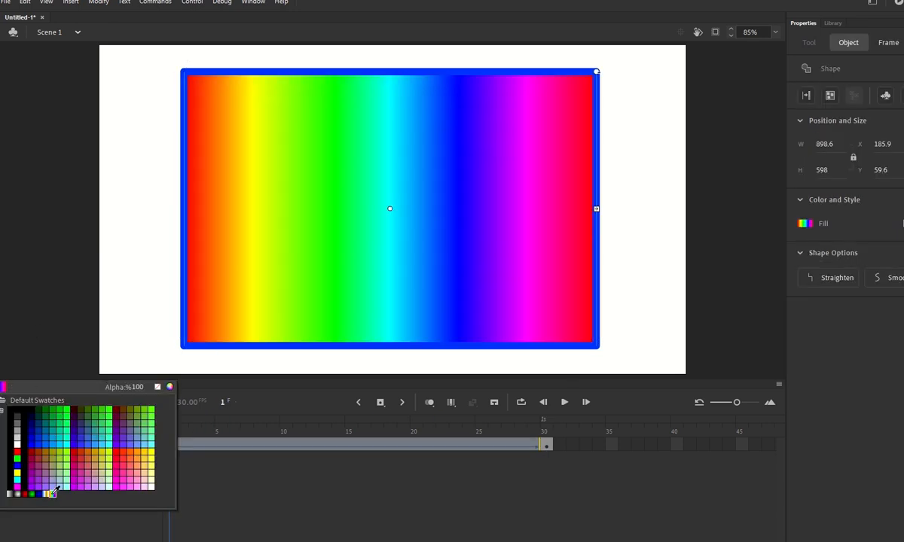
left_click(53, 494)
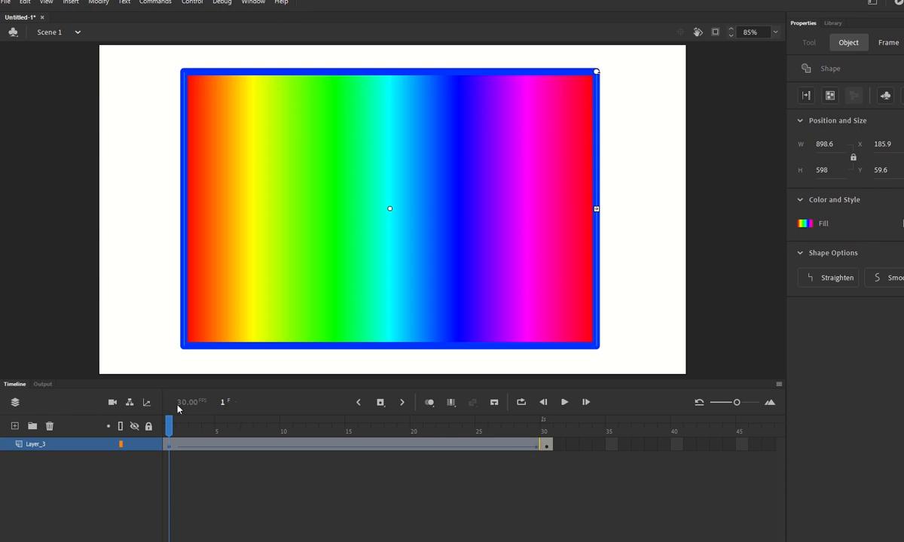
- Change the rectangle's fill at keyframe 30 to the rainbow linear gradient swatch
left_click_drag(169, 427, 555, 446)
left_click(545, 447)
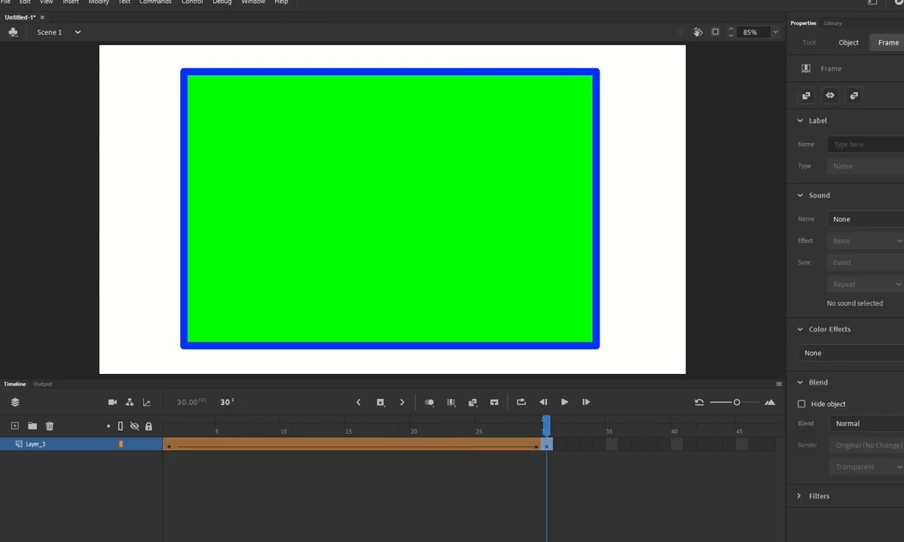
left_click(1, 397)
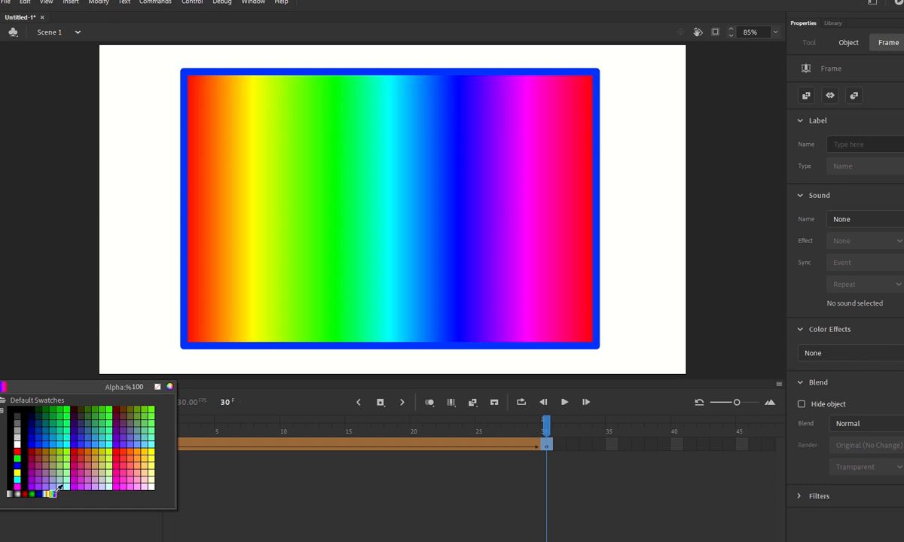
left_click(55, 494)
- Shift the rainbow gradient at keyframe 1 leftward until its far end meets the rectangle's left edge
left_click_drag(512, 407, 80, 395)
left_click(327, 254)
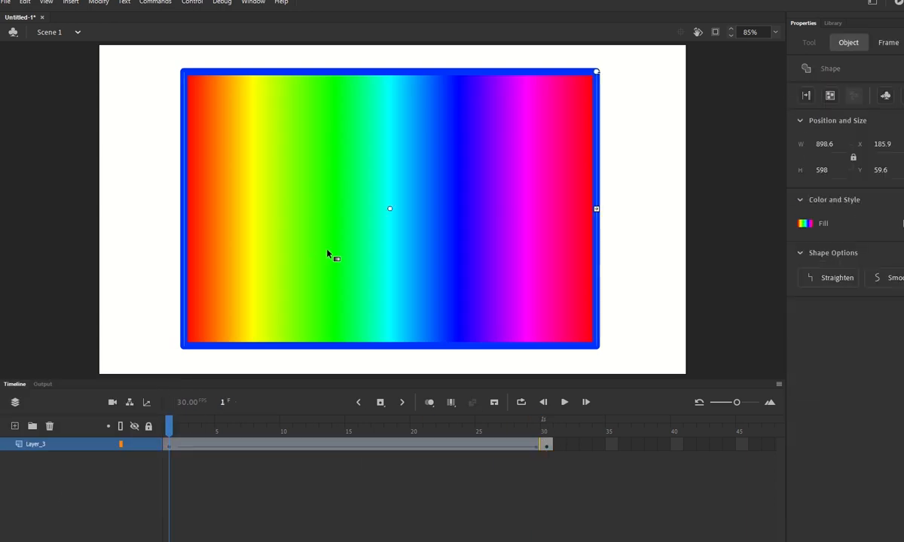
left_click_drag(385, 209, 180, 209)
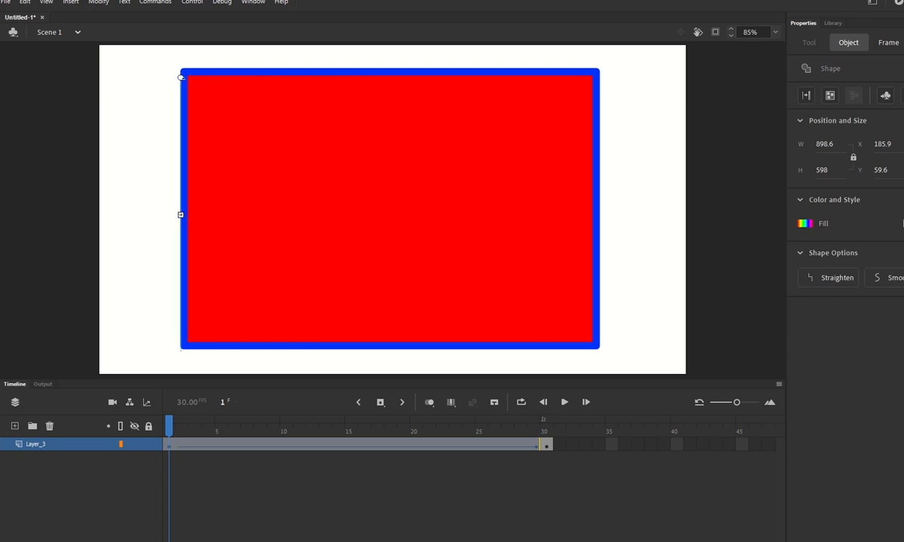
- Shift the rainbow gradient at keyframe 30 past the rectangle's right edge and play the tween
left_click(550, 448)
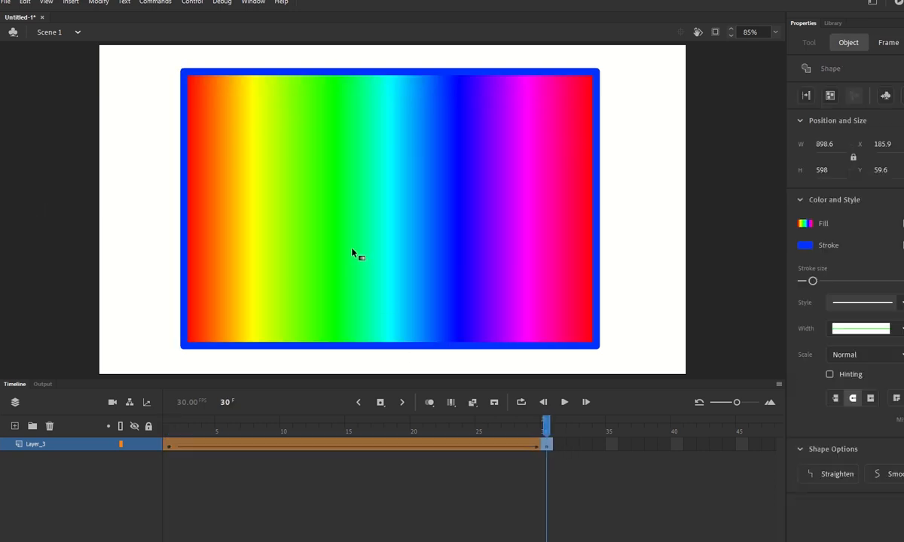
left_click(329, 232)
left_click_drag(402, 212, 799, 209)
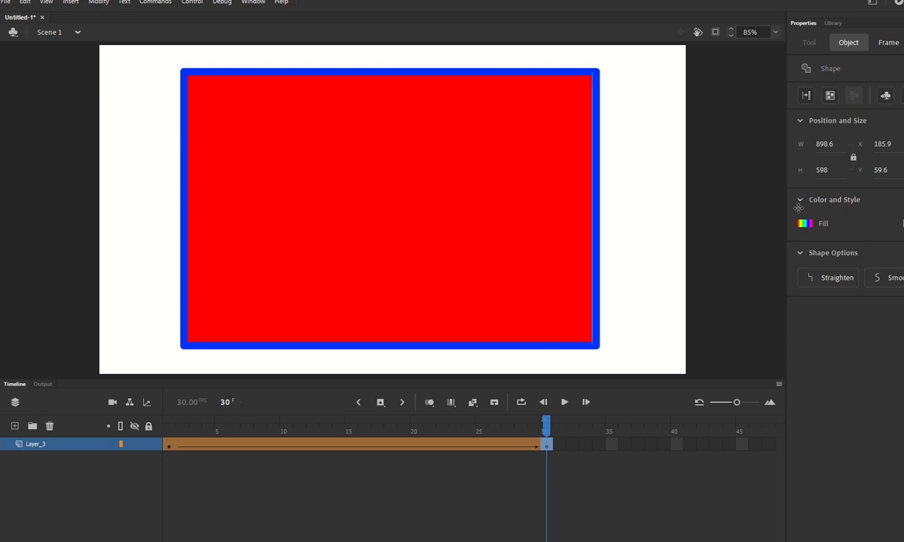
key("Return")
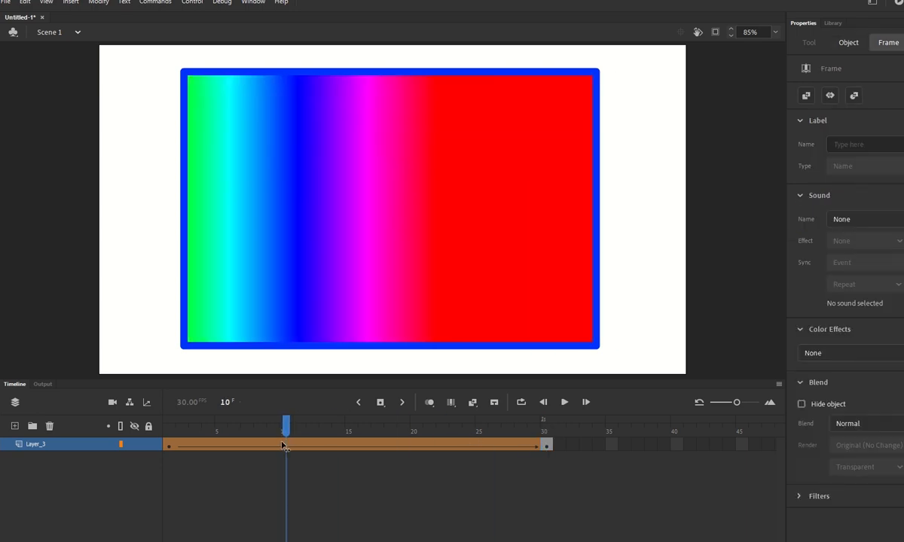
- Set the alpha of both red end stops of the rainbow gradient at keyframe 1 to 0%
left_click_drag(168, 456, 158, 478)
left_click_drag(4, 475, 94, 446)
left_click(354, 285)
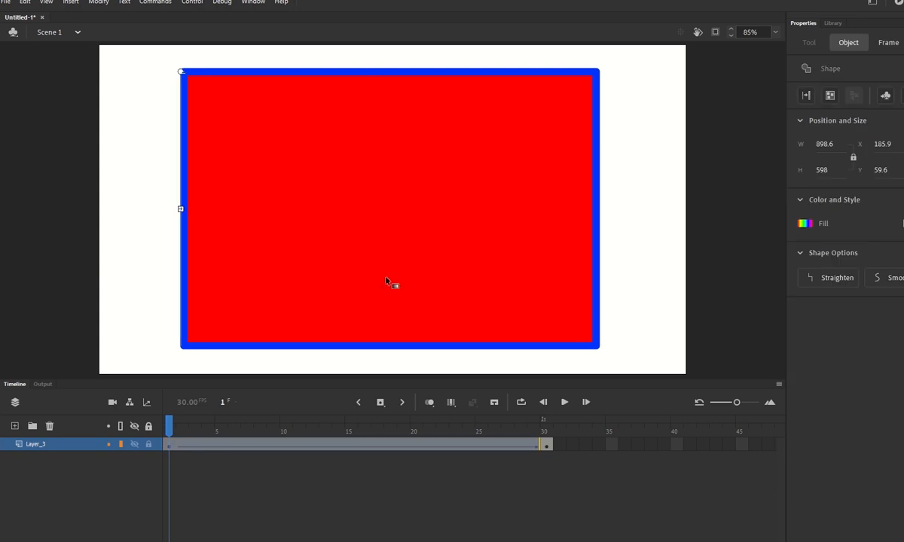
left_click(902, 222)
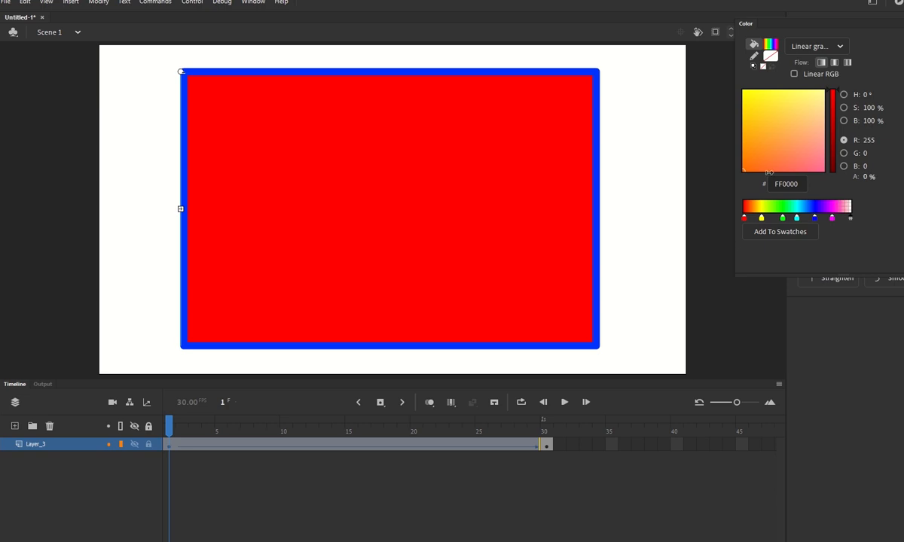
key("Delete")
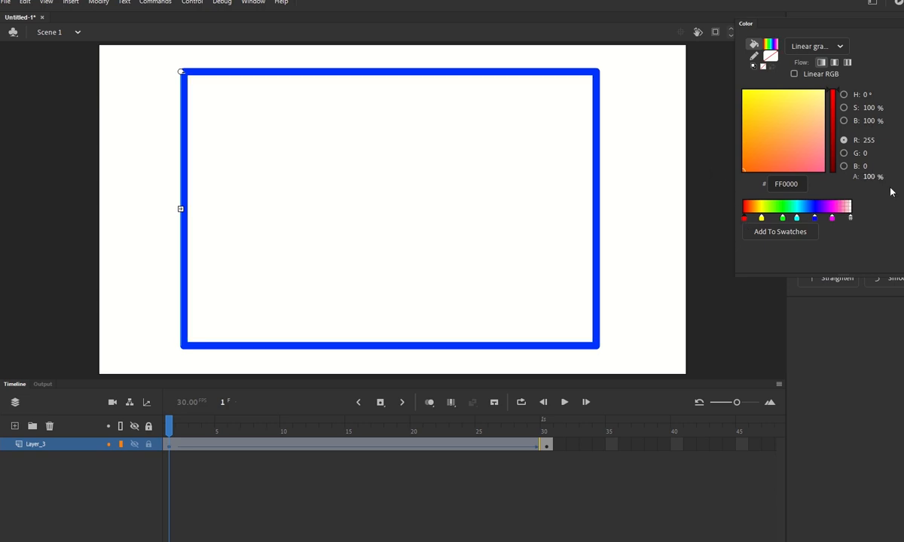
left_click_drag(865, 176, 725, 176)
- Set the alpha of the rainbow gradient's last red color stop at keyframe 30 to 0%
left_click_drag(169, 424, 545, 436)
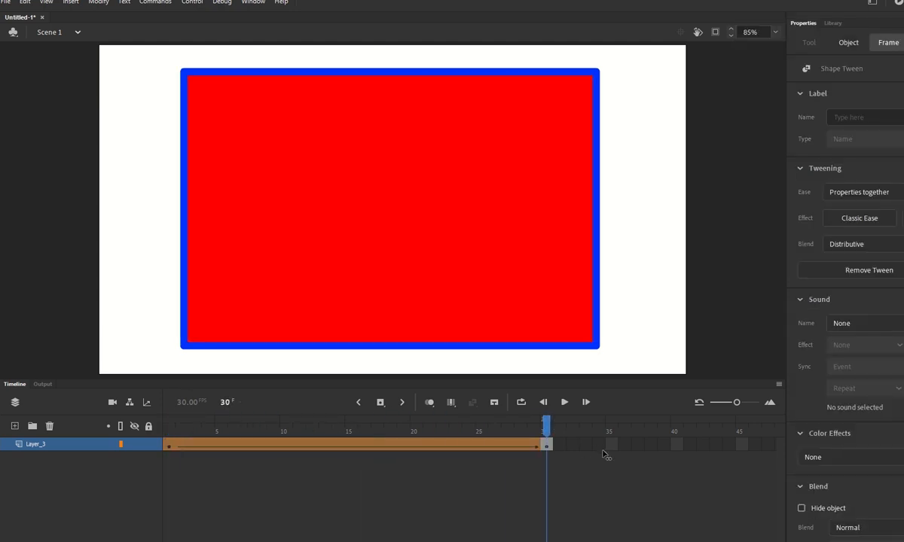
left_click(623, 456)
left_click(548, 448)
left_click(523, 279)
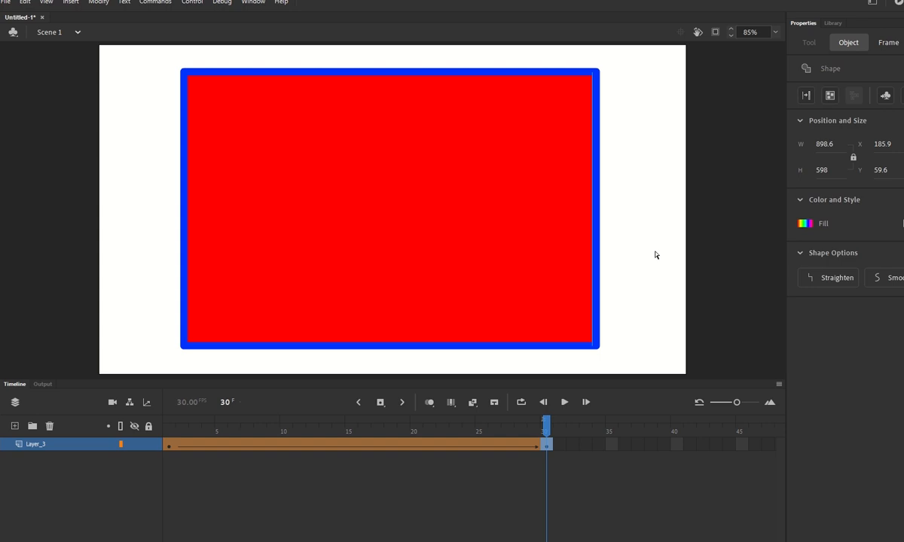
left_click(902, 224)
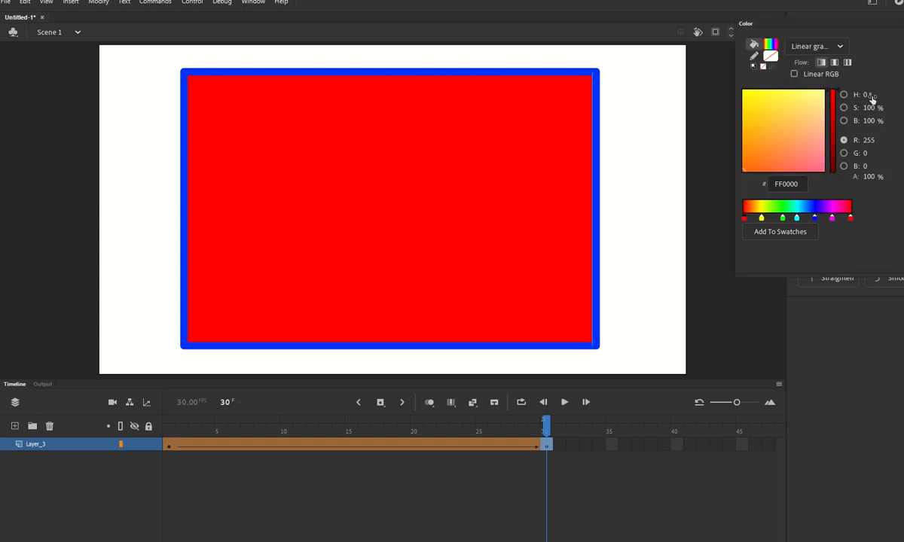
left_click(477, 322)
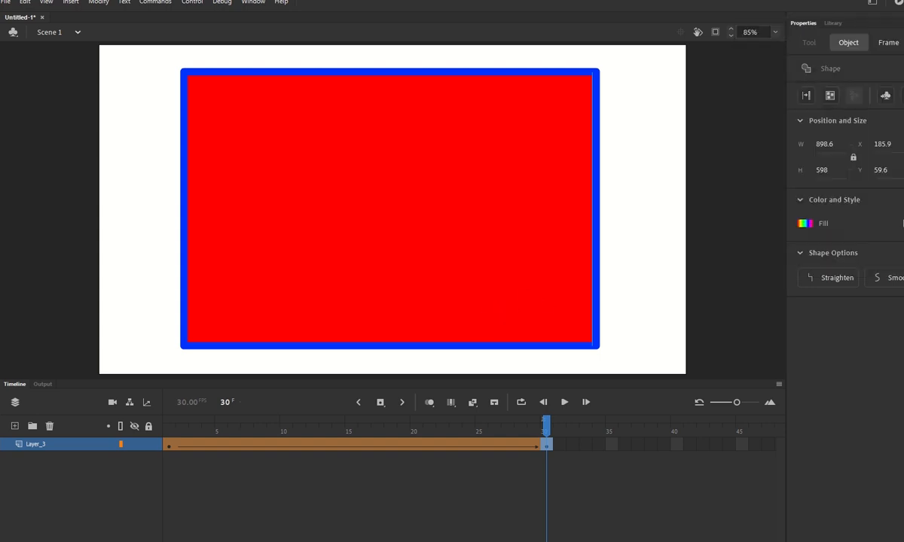
left_click(902, 223)
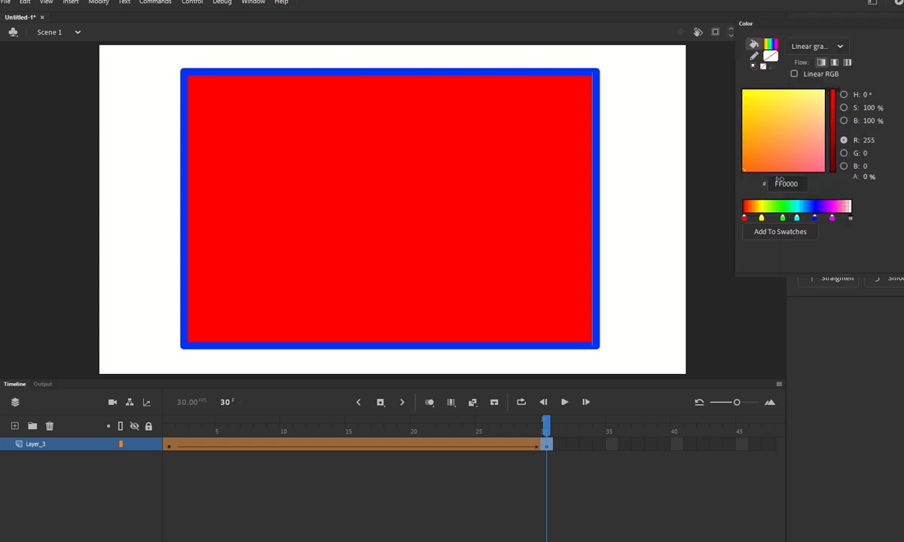
- Set the alpha of the rainbow gradient's first red color stop at keyframe 30 to 0%
left_click(744, 218)
left_click_drag(868, 177, 780, 184)
left_click_drag(549, 429, 608, 418)
left_click(548, 446)
left_click(531, 300)
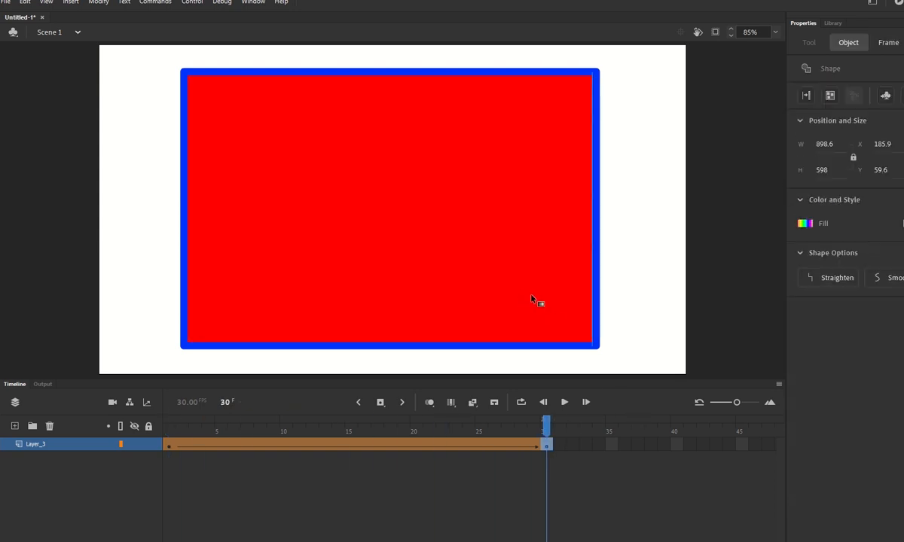
left_click(901, 32)
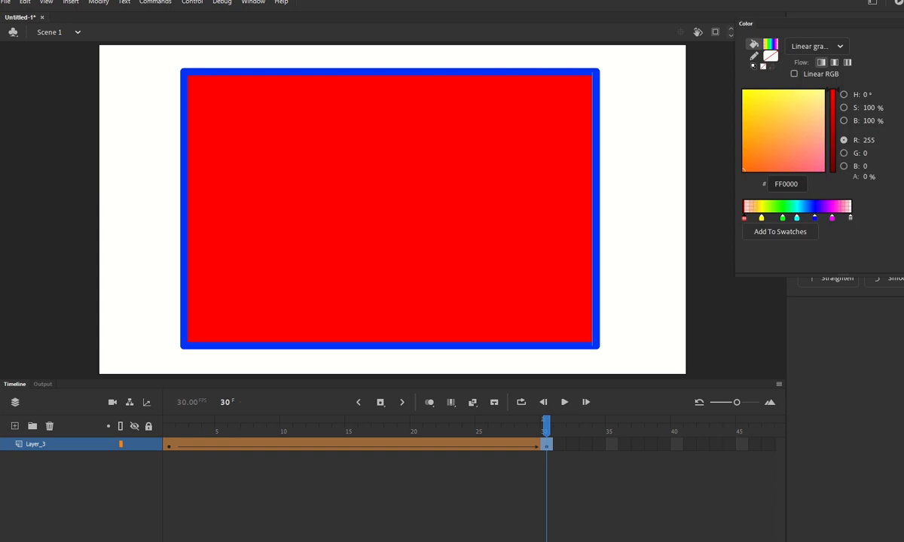
left_click(744, 218)
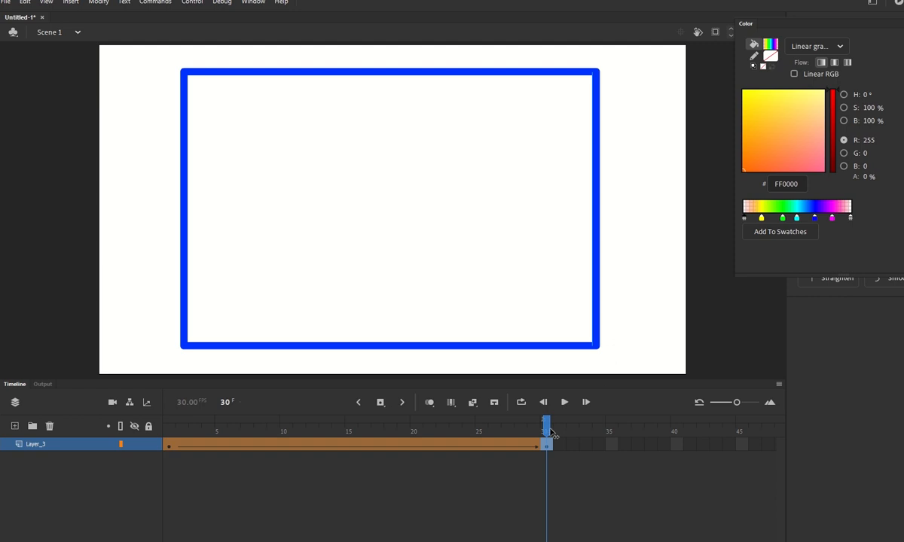
- Add a new layer above the rectangle and insert the text "shape tween" near the stage's center at frame 1
left_click_drag(551, 433, 85, 409)
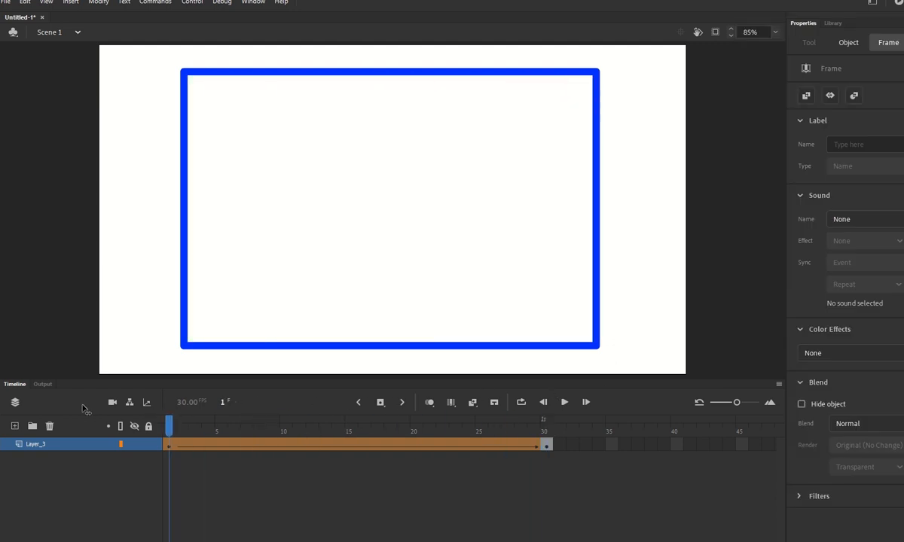
left_click(695, 262)
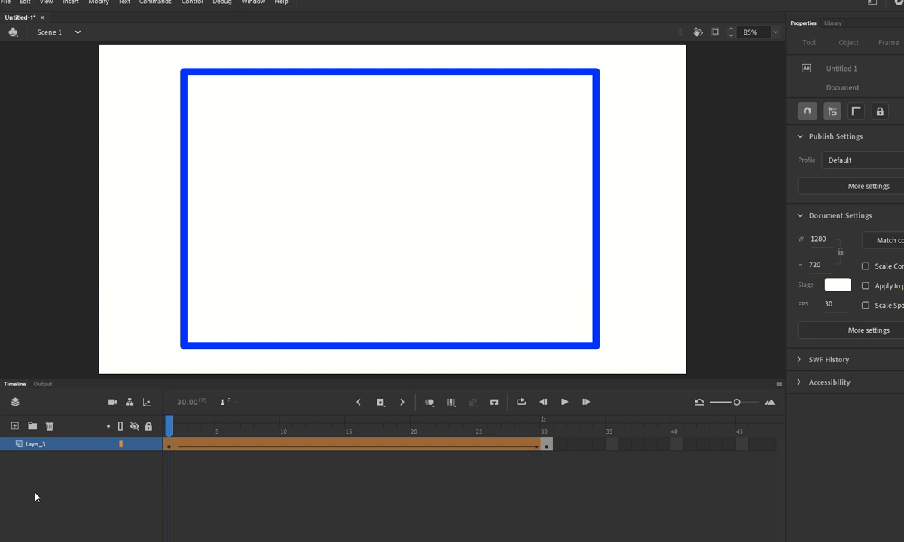
left_click(15, 426)
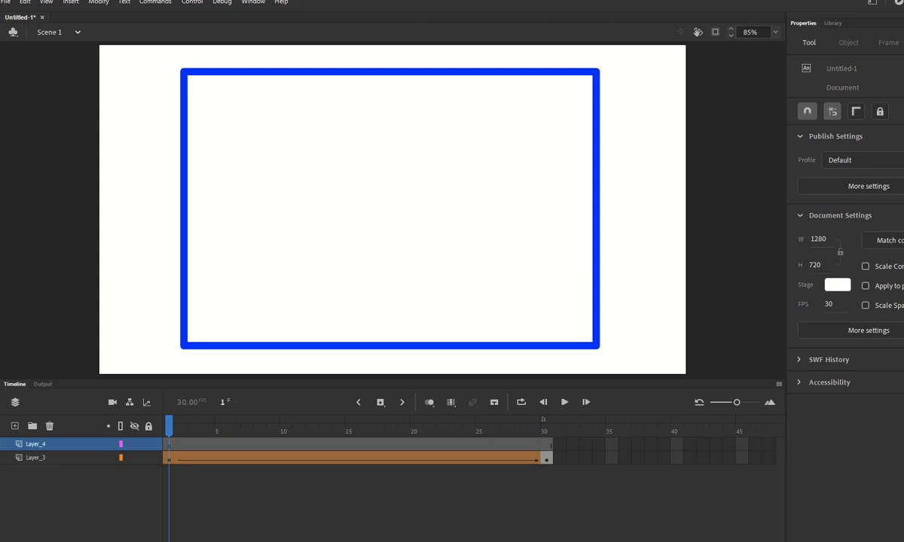
key("t")
left_click(369, 191)
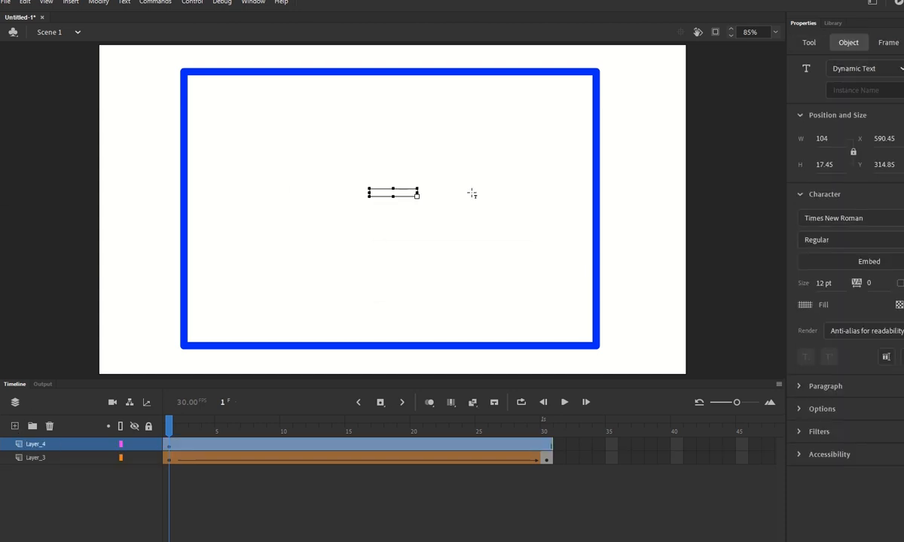
type("shape tween")
key("ctrl+a")
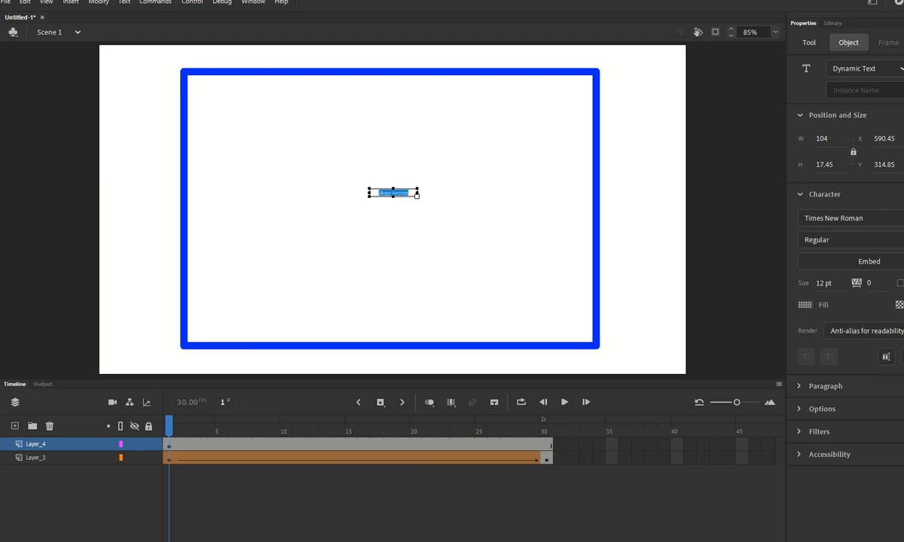
- Convert the "shape tween" text to static text and give it a solid black fill
left_click(808, 43)
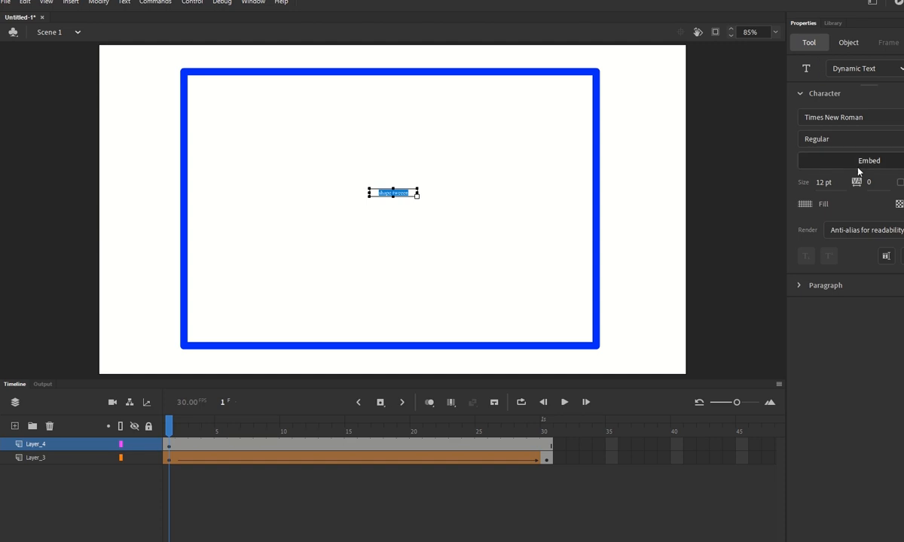
left_click(866, 69)
left_click(866, 90)
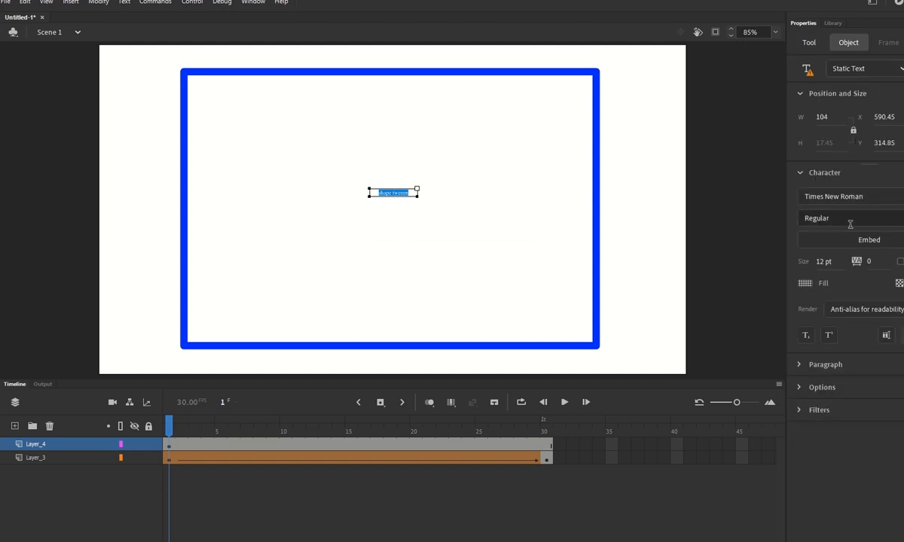
left_click(800, 365)
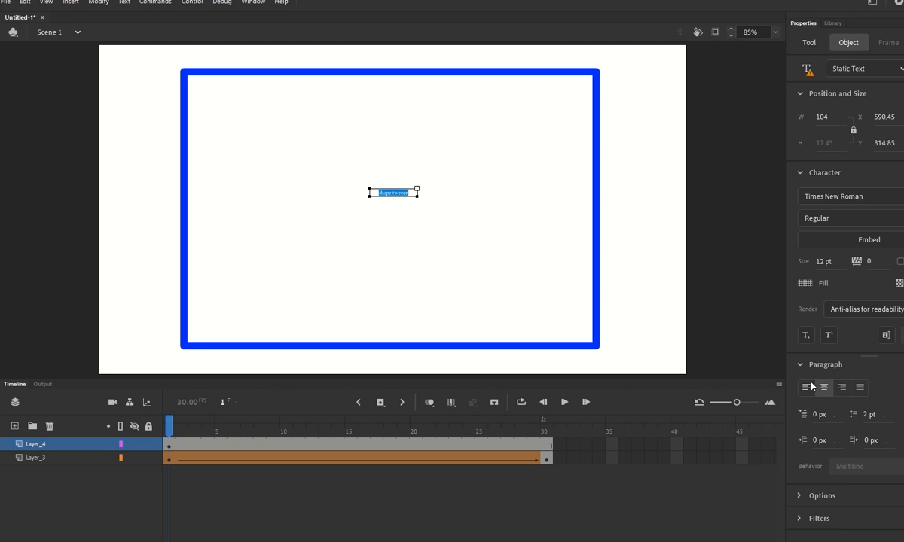
left_click(826, 286)
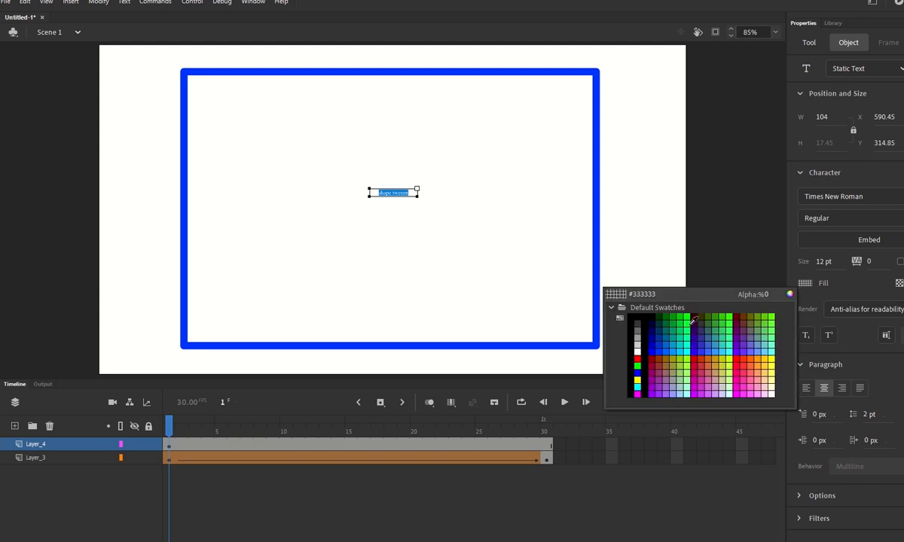
left_click(640, 314)
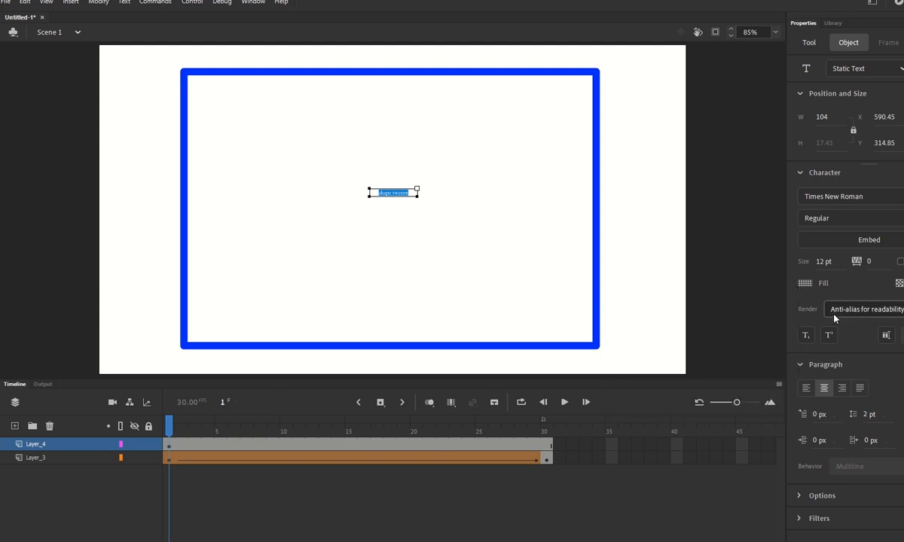
- Enlarge the text to 46 pt, widen its box to about 382 px and move it to about X 434, Y 335
left_click_drag(819, 269, 851, 269)
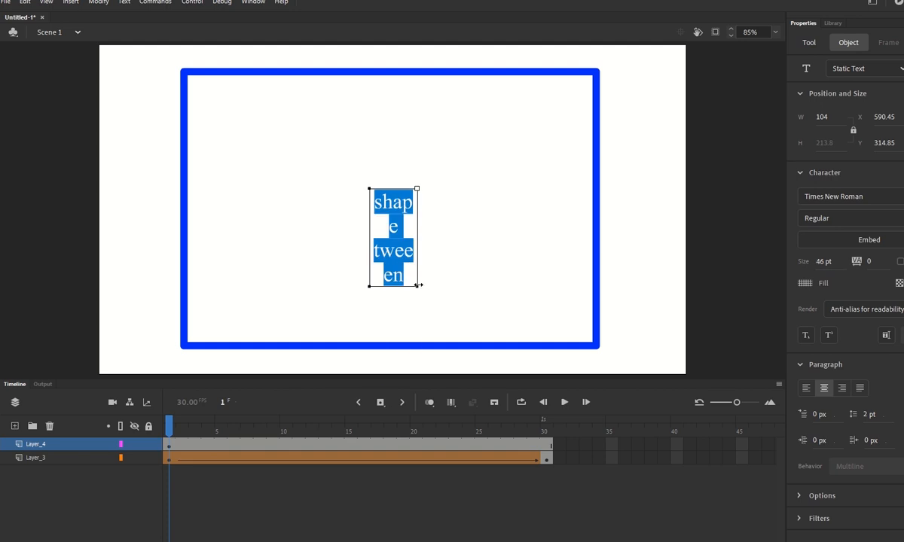
left_click_drag(417, 286, 544, 280)
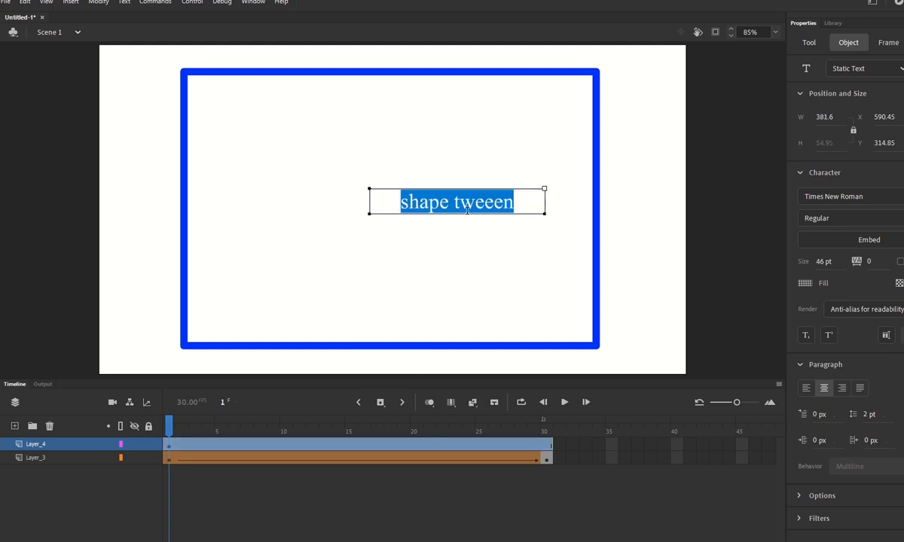
key("Escape")
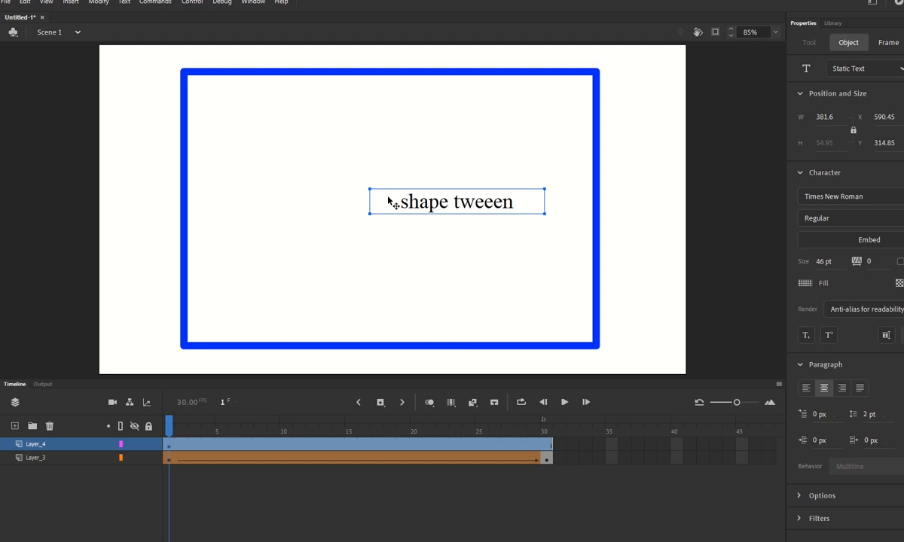
left_click_drag(400, 198, 360, 218)
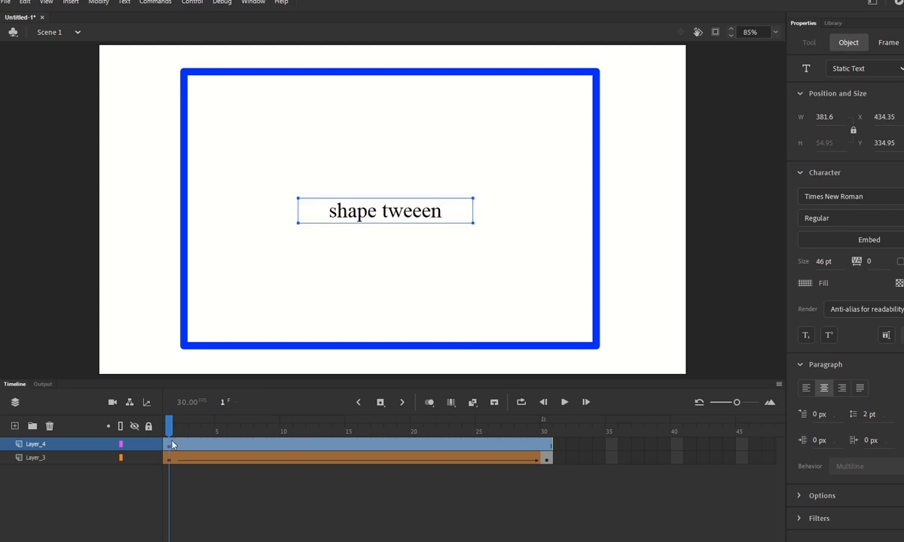
- Move the text layer below the rectangle layer and scrub to frame 13 to preview the gradient sweep over the text
left_click_drag(169, 427, 277, 438)
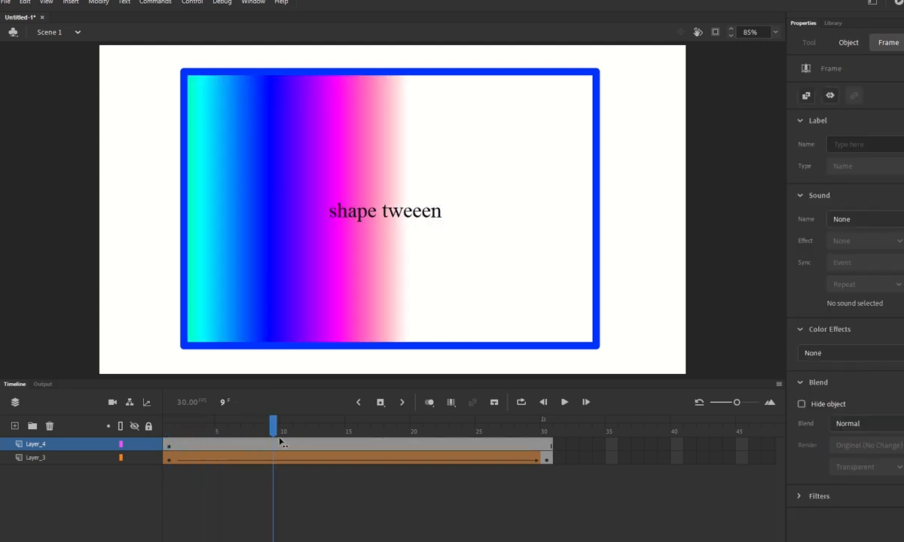
left_click(115, 472)
left_click_drag(46, 449, 45, 464)
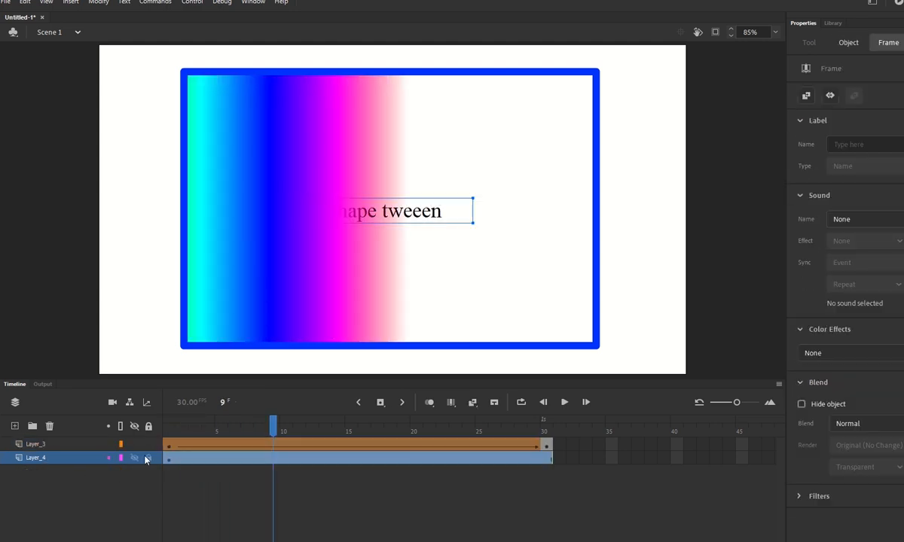
left_click(274, 431)
left_click_drag(274, 435, 324, 426)
left_click(301, 471)
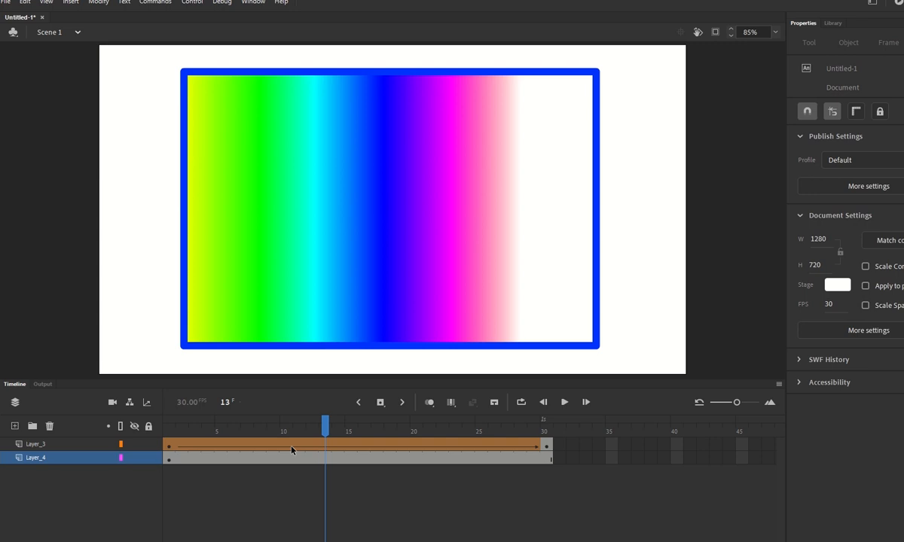
left_click(269, 347)
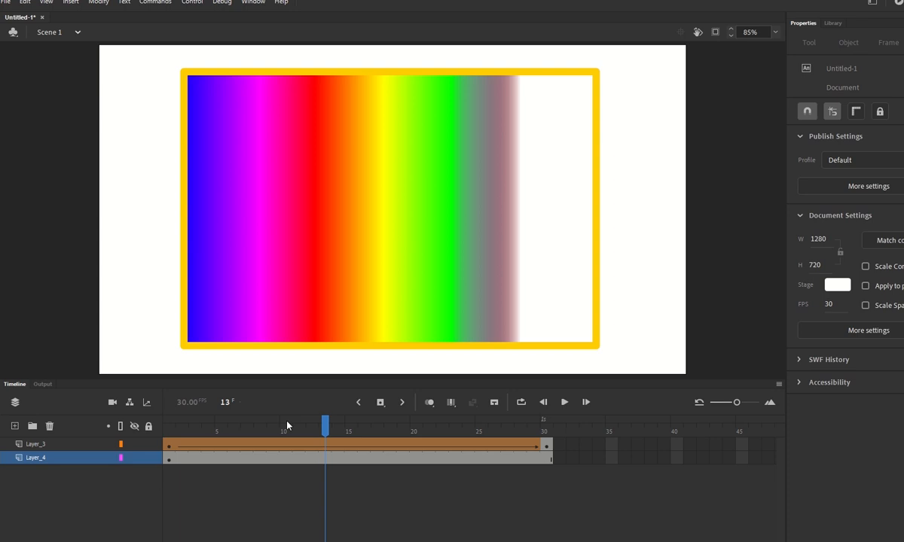
- Give the rectangle's outline at keyframe 30 a dashed style and reduce its stroke size to the minimum
left_click_drag(325, 426, 542, 439)
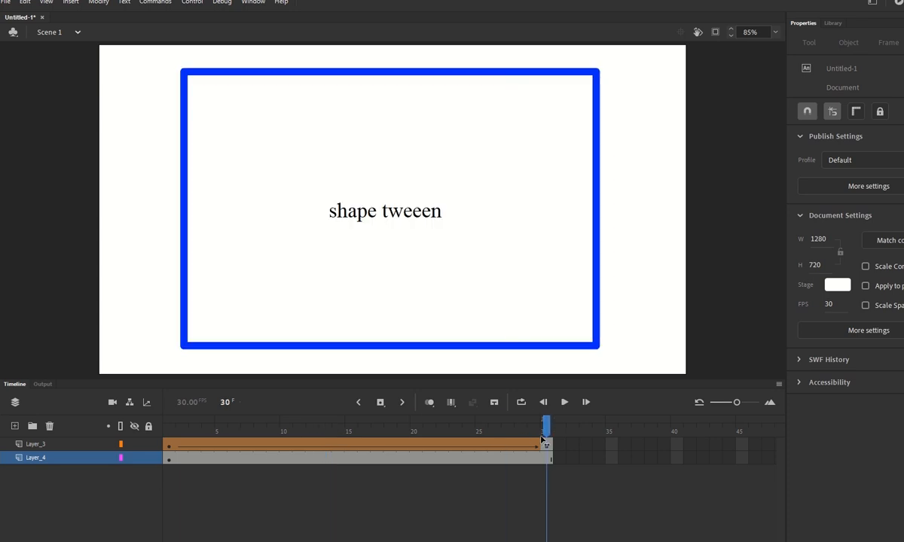
left_click(598, 347)
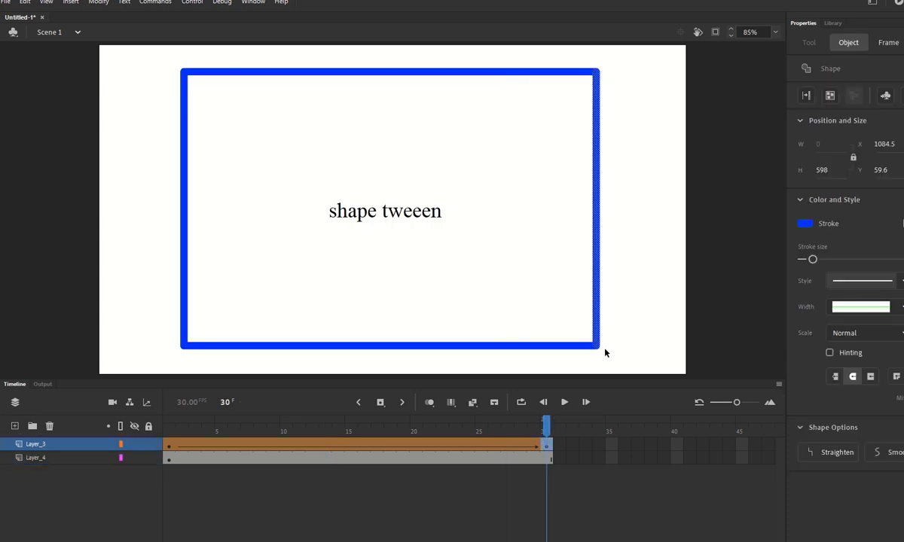
double_click(603, 349)
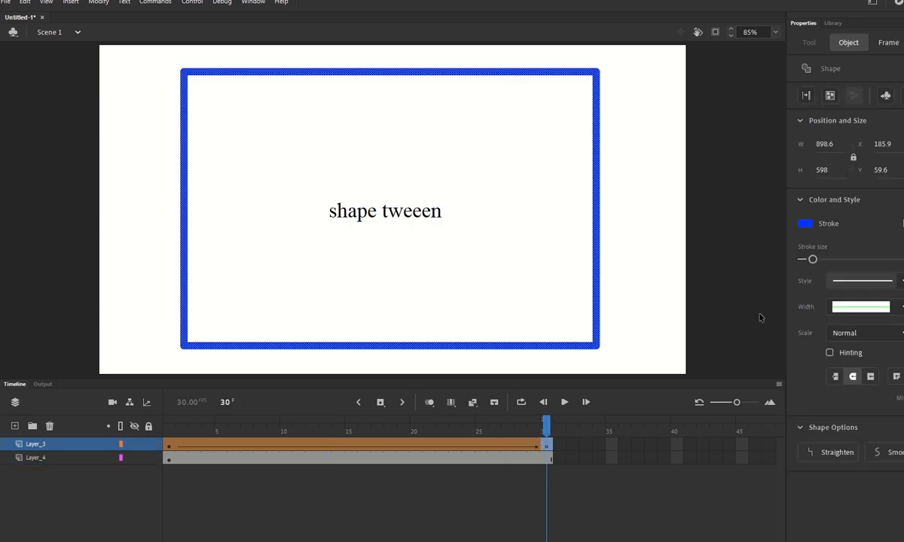
left_click(870, 281)
left_click(870, 333)
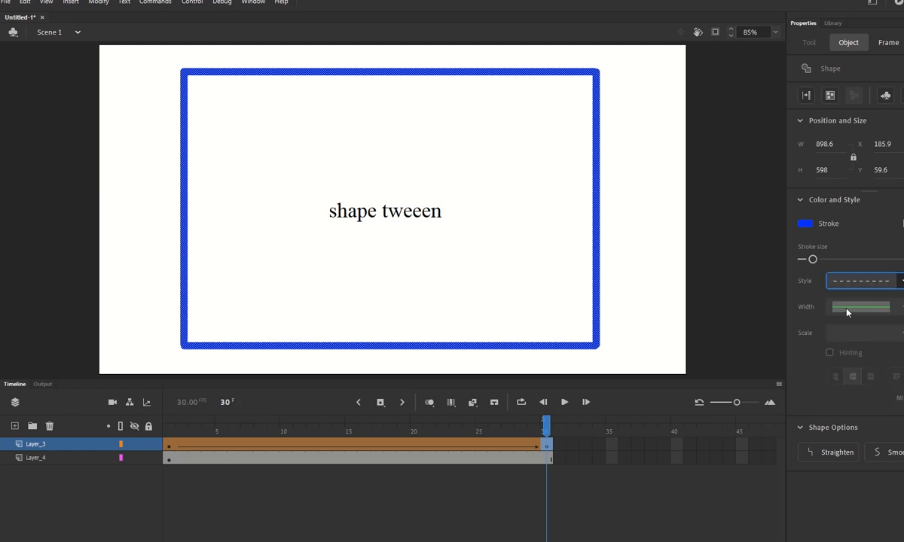
left_click_drag(813, 260, 803, 261)
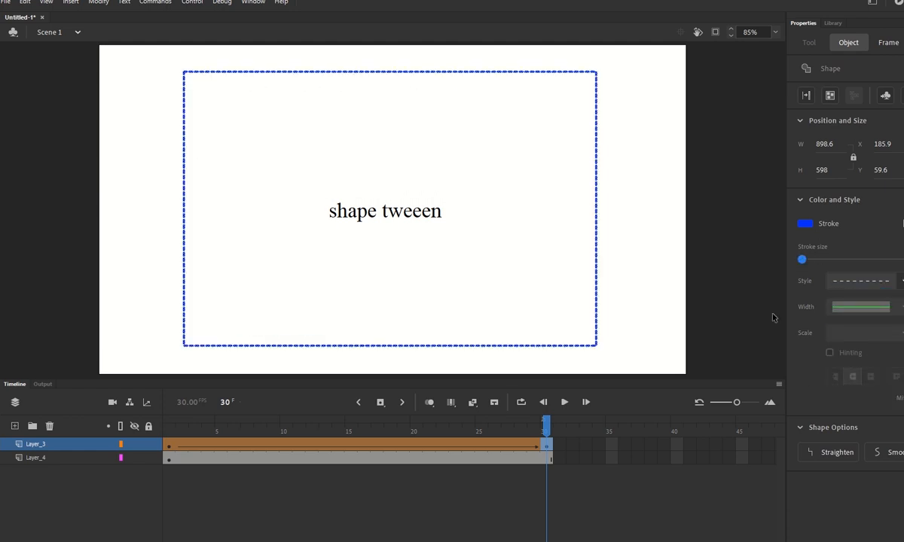
left_click(435, 498)
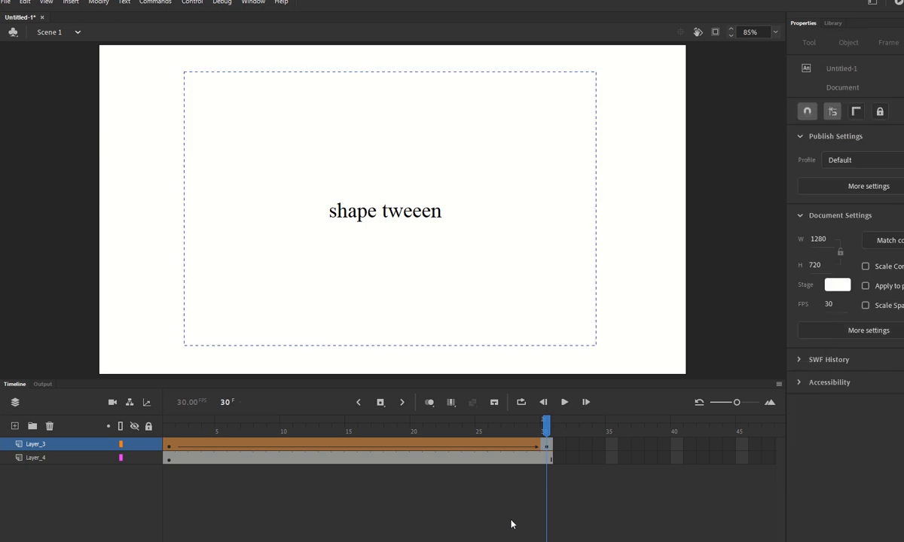
- Delete the text layer beneath the rectangle layer
left_click(60, 457)
left_click(50, 426)
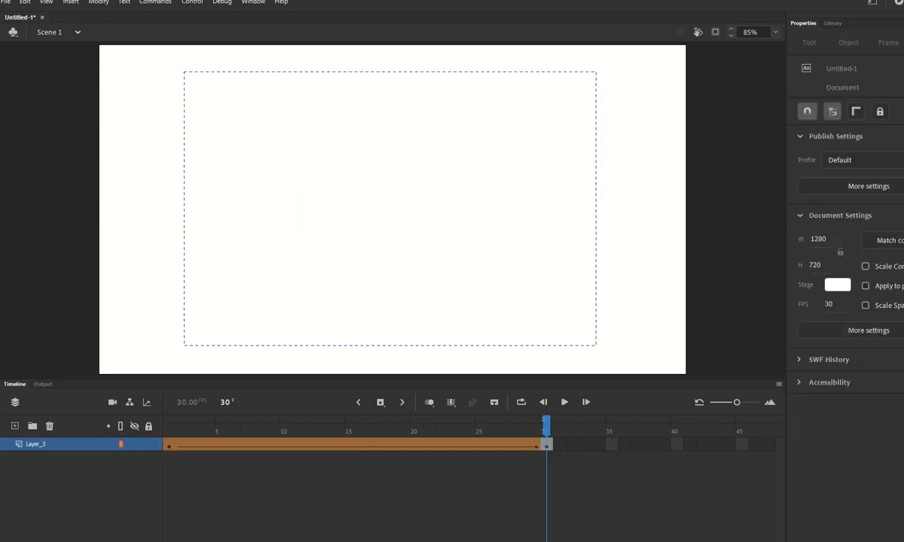
- Select the rectangle at keyframe 30 and change its outline to a solid line style
left_click(536, 428)
left_click_drag(536, 428, 561, 451)
left_click(550, 446)
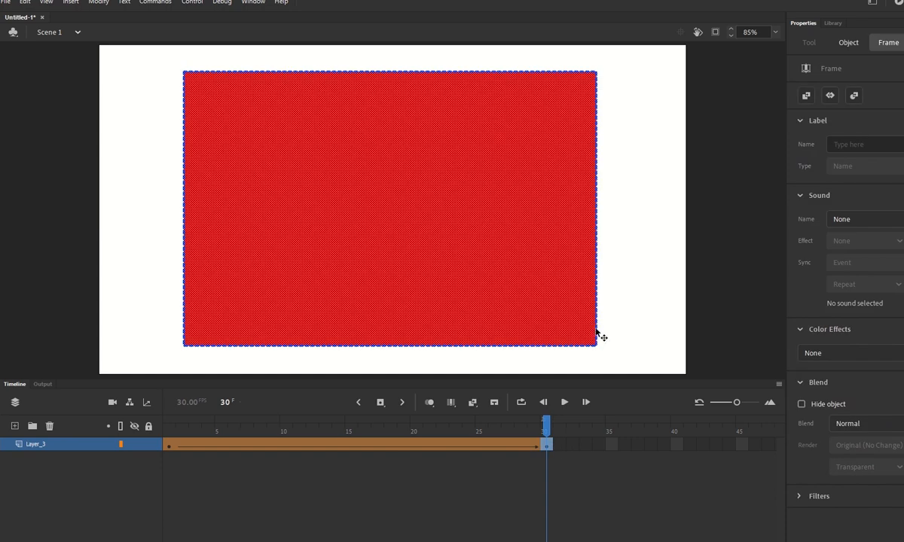
left_click(564, 317)
left_click(901, 302)
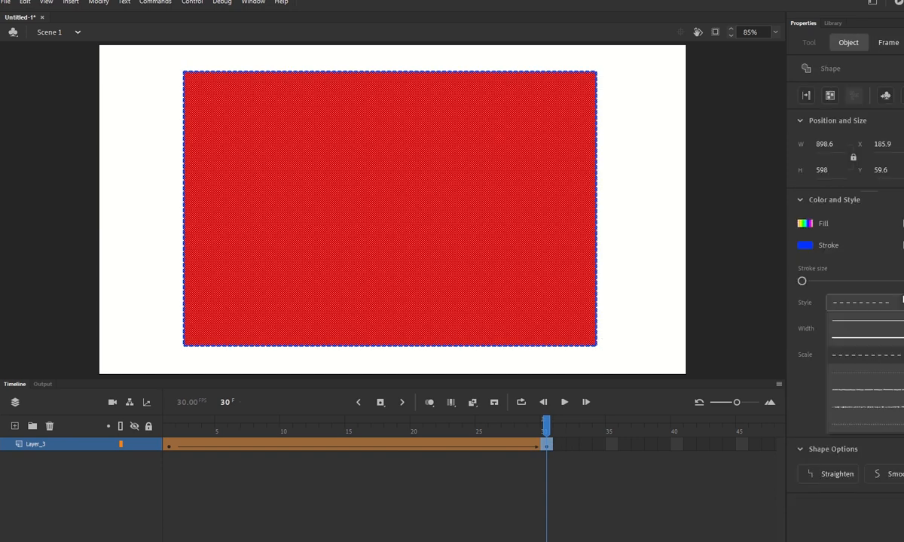
left_click(896, 337)
left_click(802, 282)
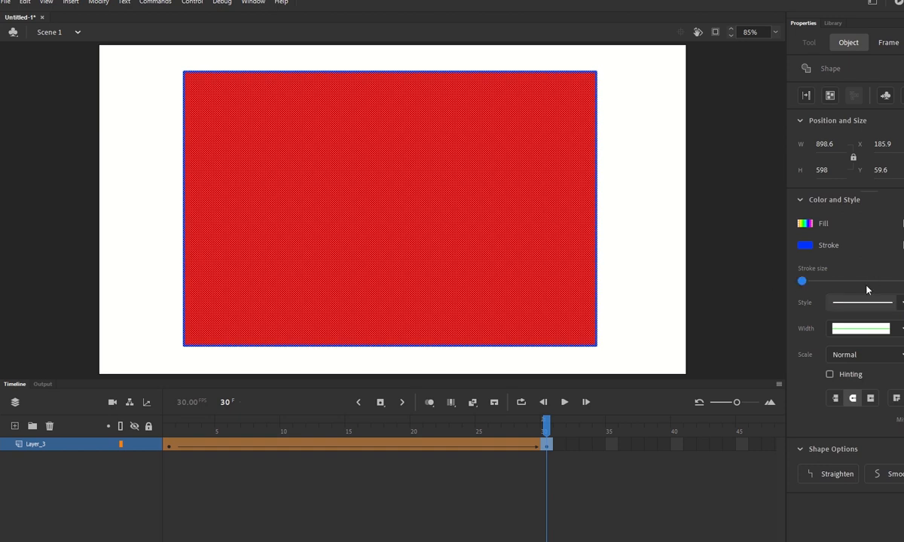
- Remove the stroke from the rectangle at keyframe 30 and play the shape tween from the start
left_click(808, 248)
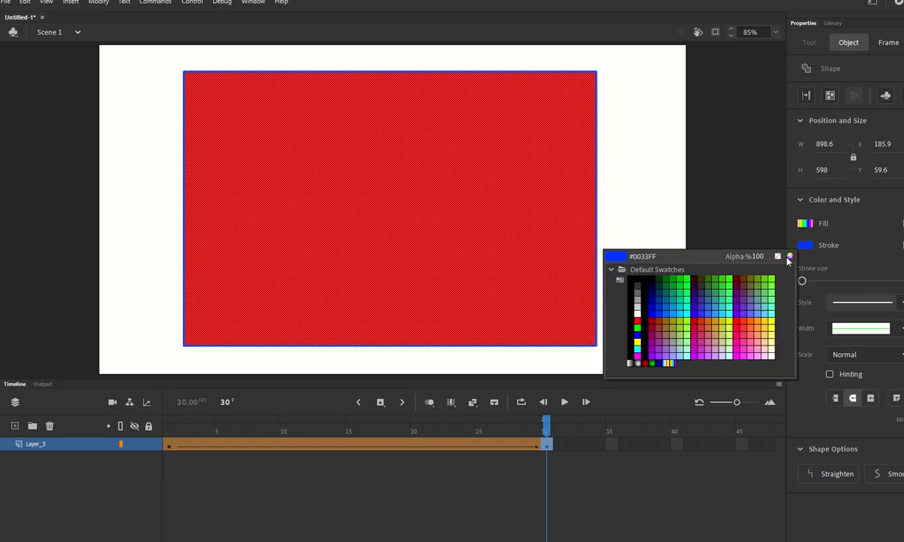
left_click(776, 257)
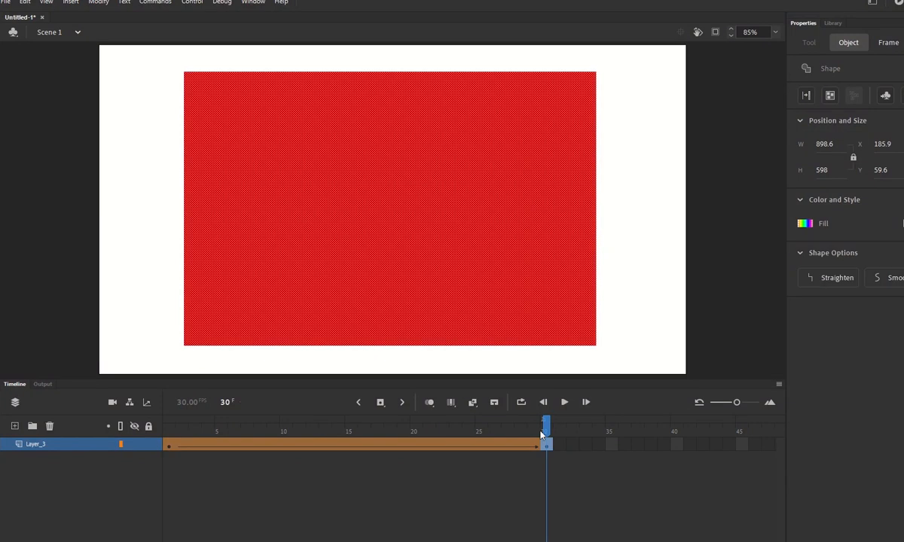
left_click_drag(546, 426, 32, 443)
key("Return")
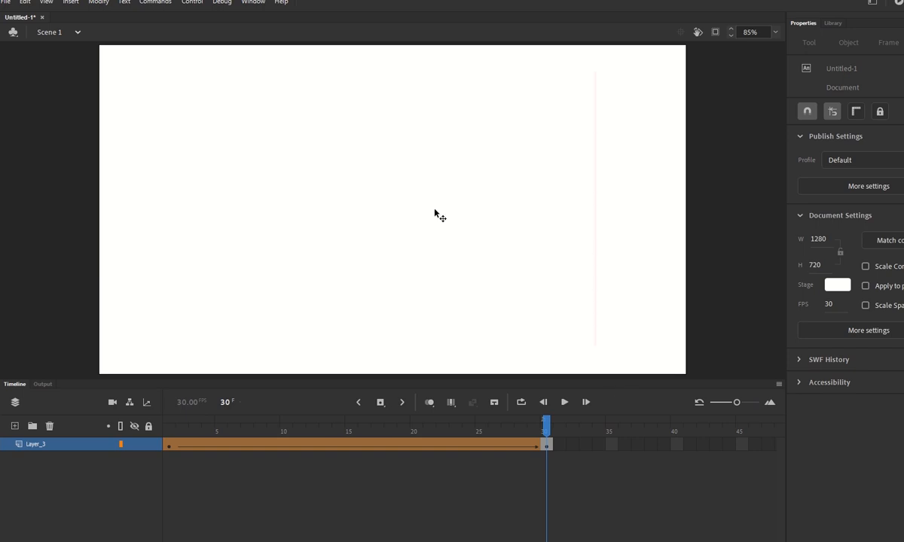
- Delete the rectangle from keyframe 30 and from keyframe 1, leaving the tweened layer's keyframes empty
left_click(547, 446)
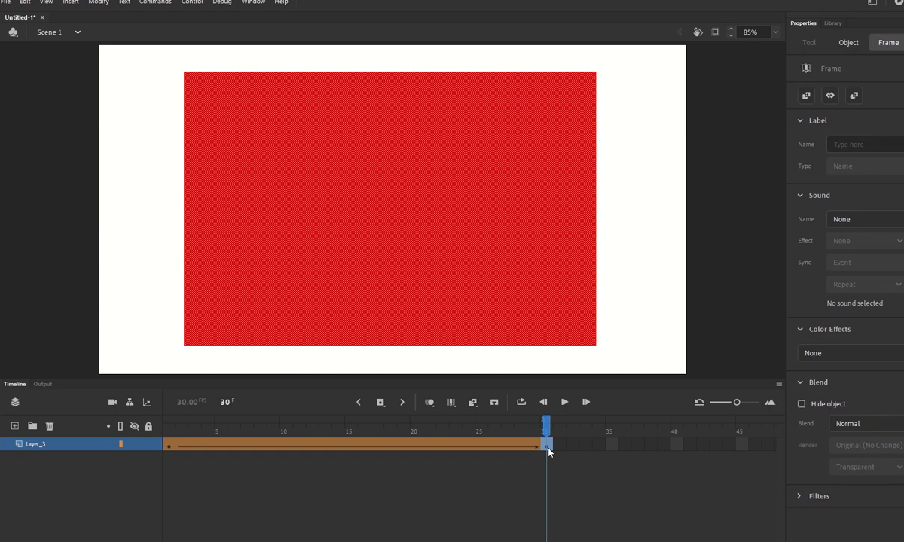
left_click(497, 301)
key("Delete")
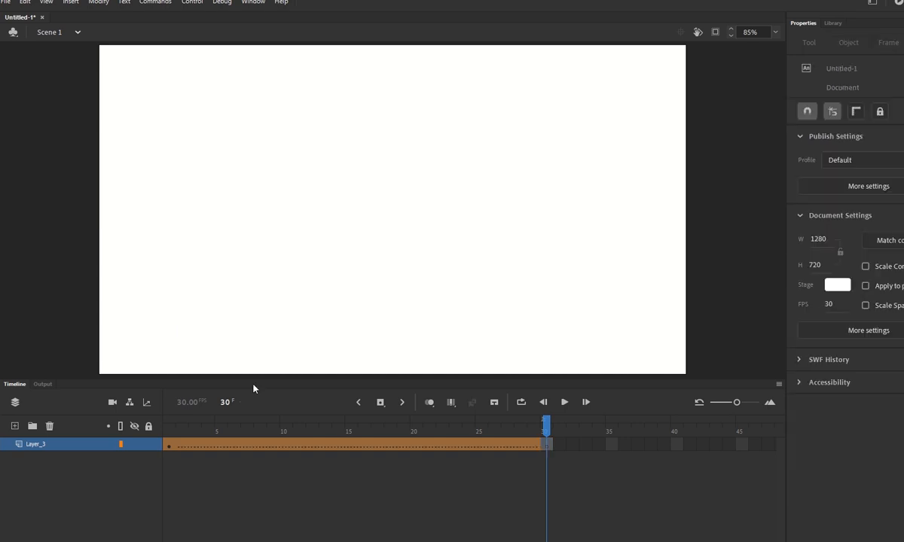
left_click(169, 446)
left_click(331, 273)
key("Delete")
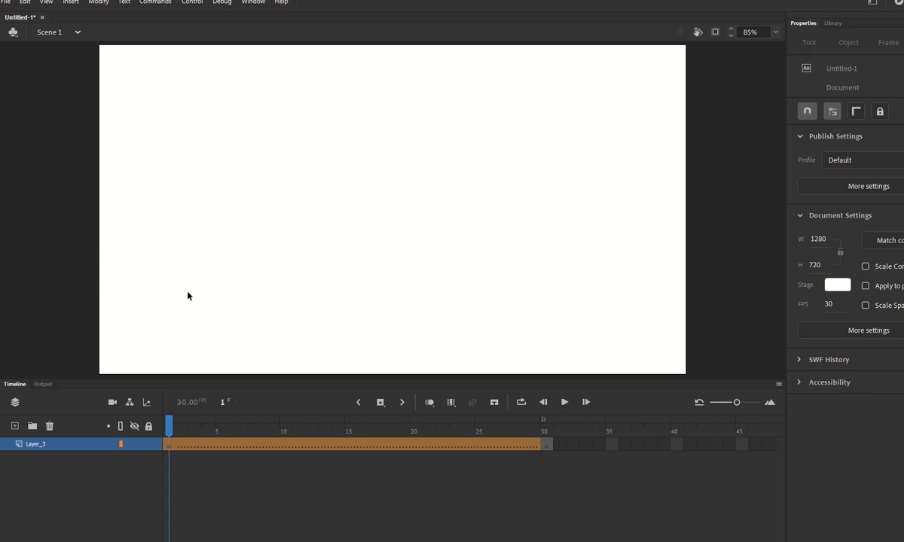
- Draw a downward-pointing five-pointed star about 643 by 612 px at the stage's center on frame 1
left_click(1, 170)
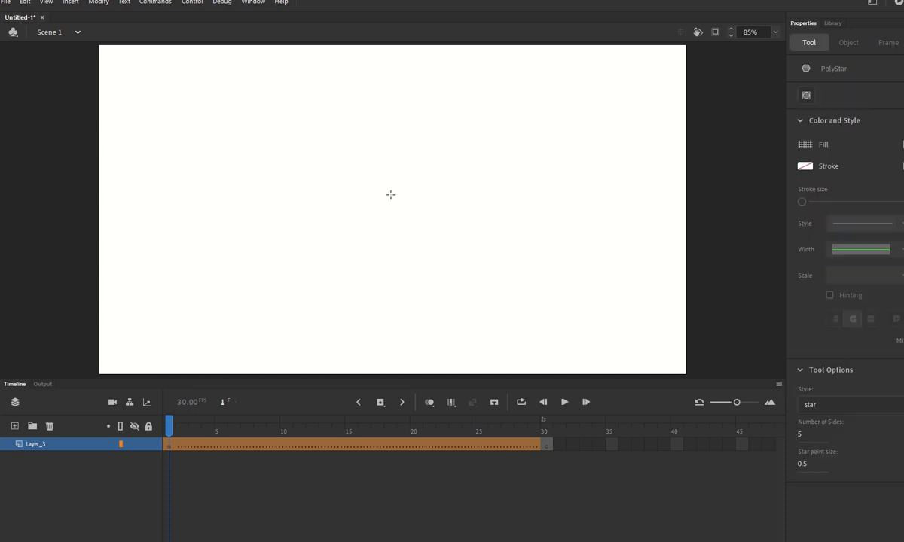
left_click_drag(389, 194, 484, 317)
key("v")
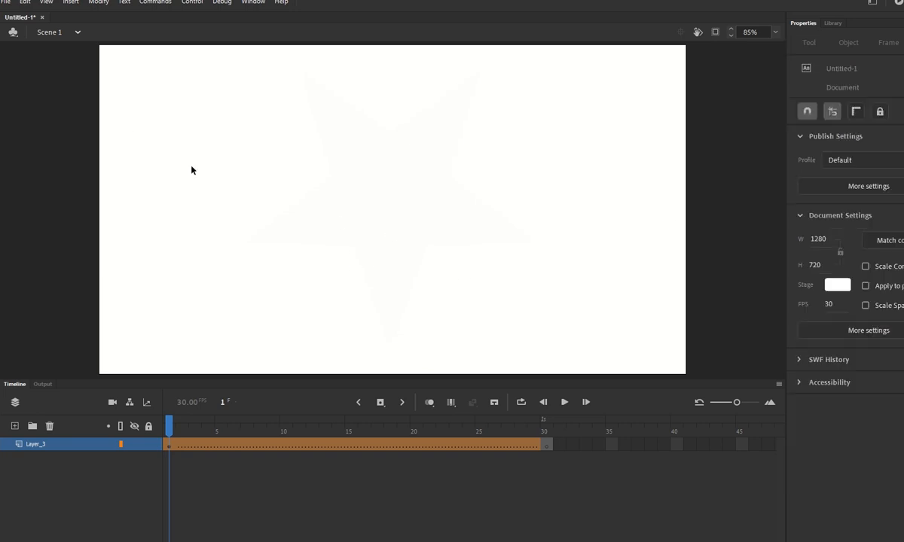
- Fill the star with the red-to-black radial gradient swatch
left_click(320, 214)
left_click(1, 373)
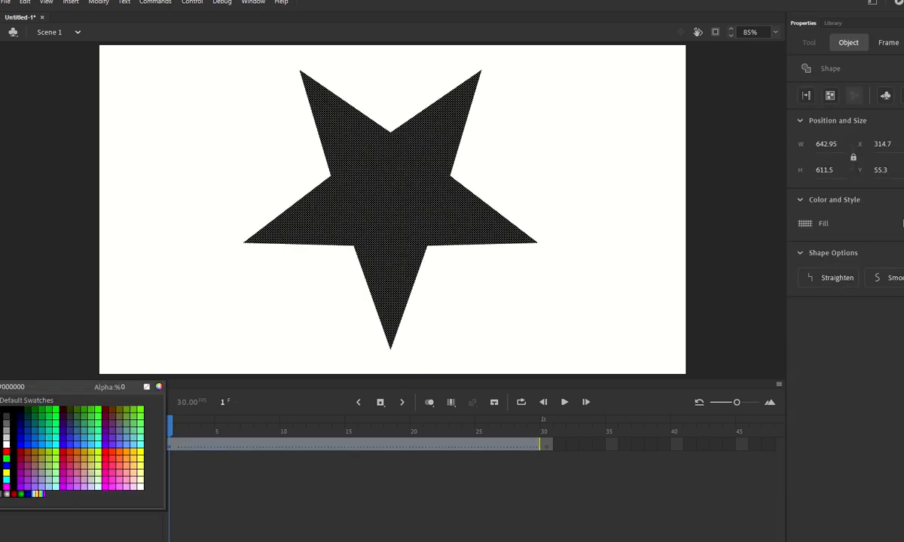
left_click(14, 494)
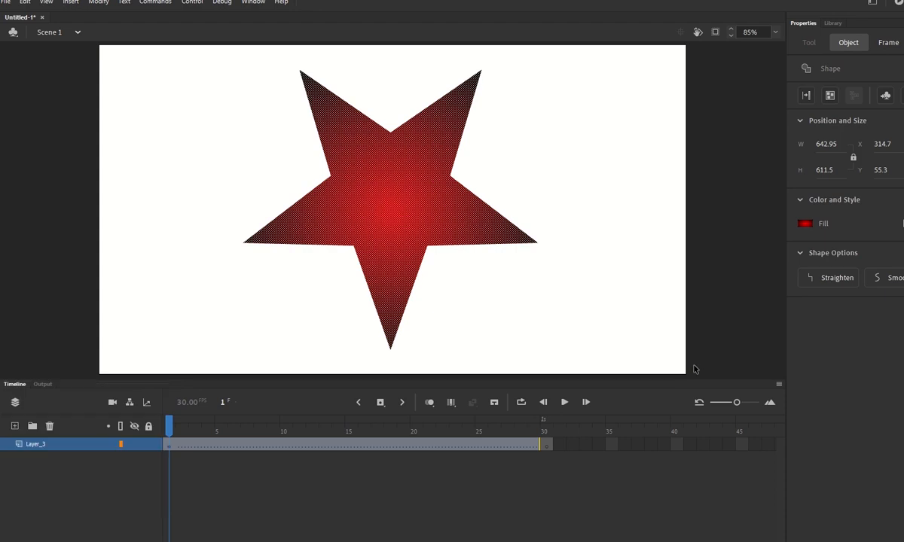
left_click(627, 346)
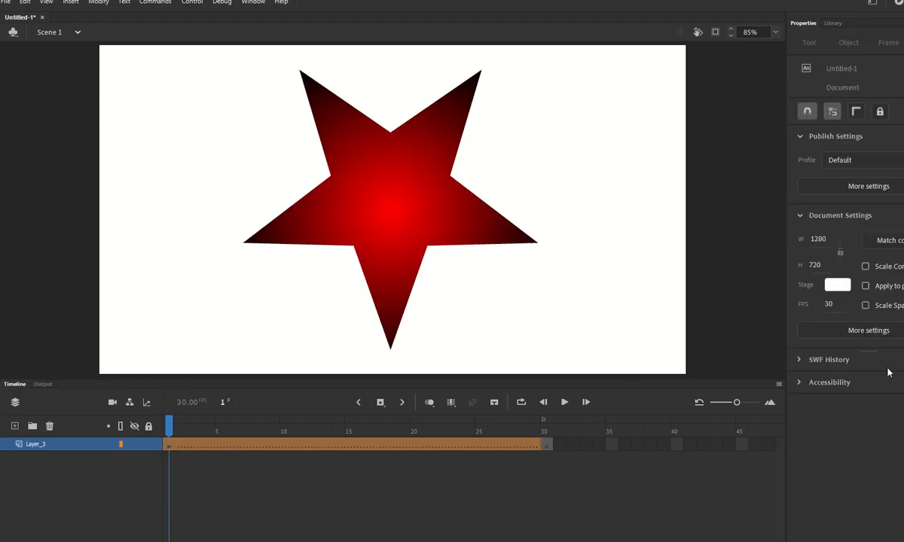
- Add the static text "Shape Tween" near the stage's center at keyframe 30
left_click(548, 446)
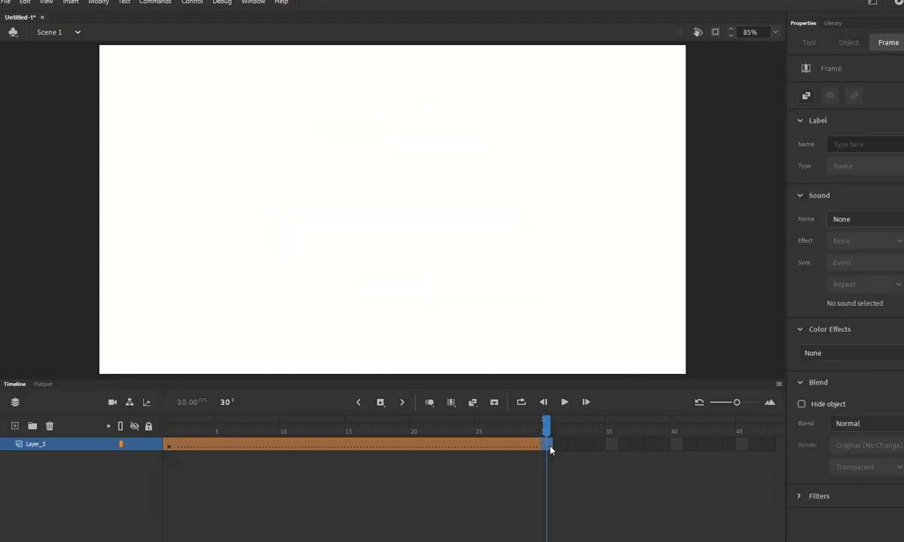
key("t")
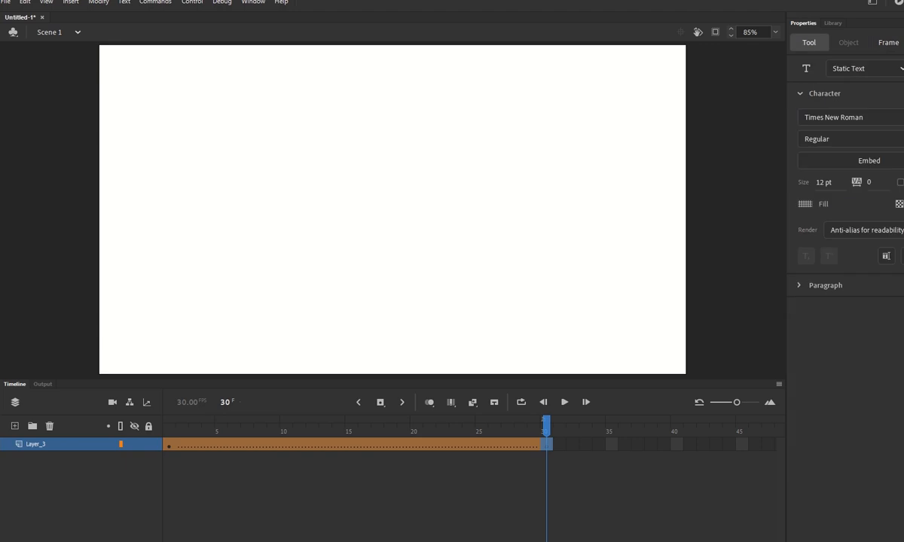
left_click(373, 196)
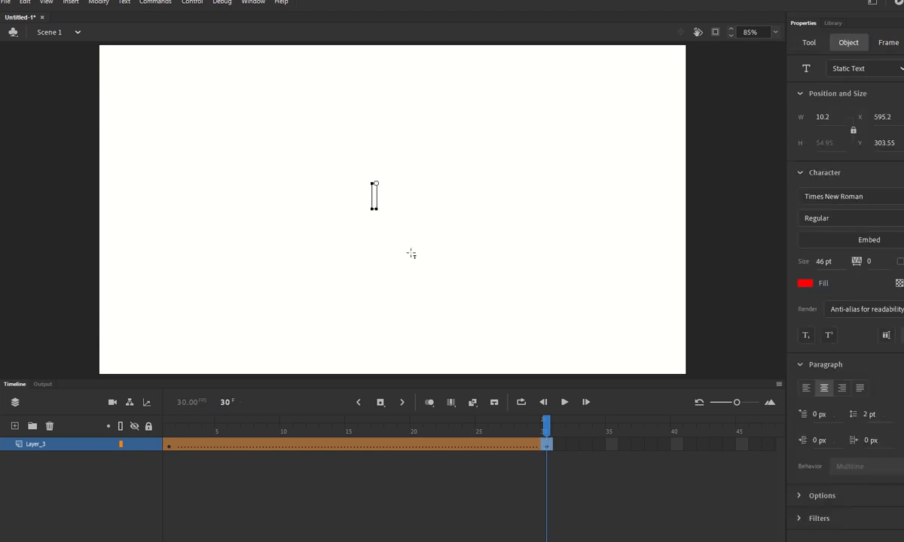
type("Shape Tween")
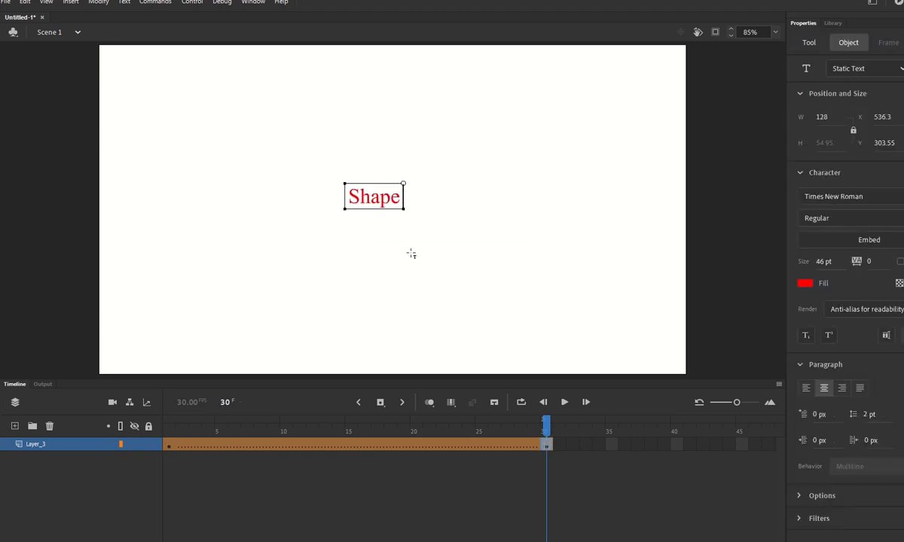
- Set the "Shape Tween" text size to 150 pt and move the text to about X 217, Y 267
key("ctrl+a")
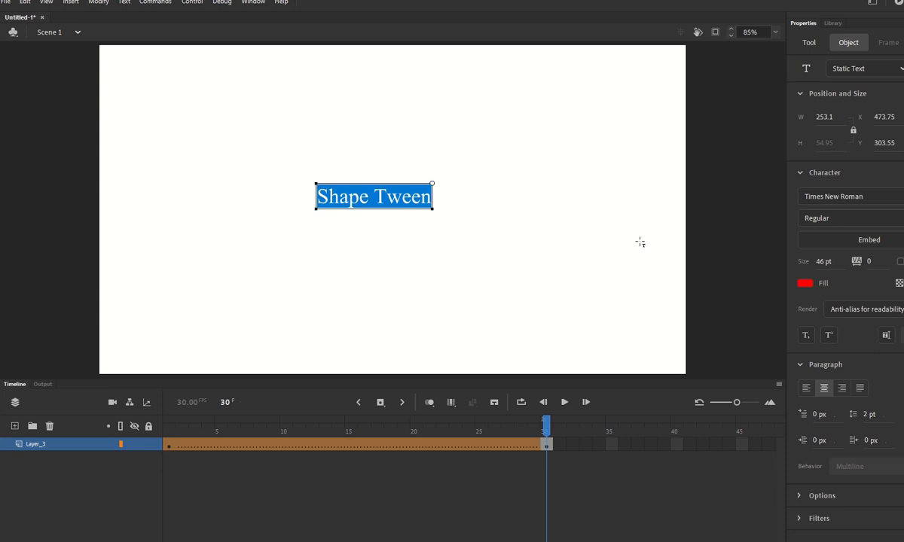
left_click_drag(824, 261, 876, 264)
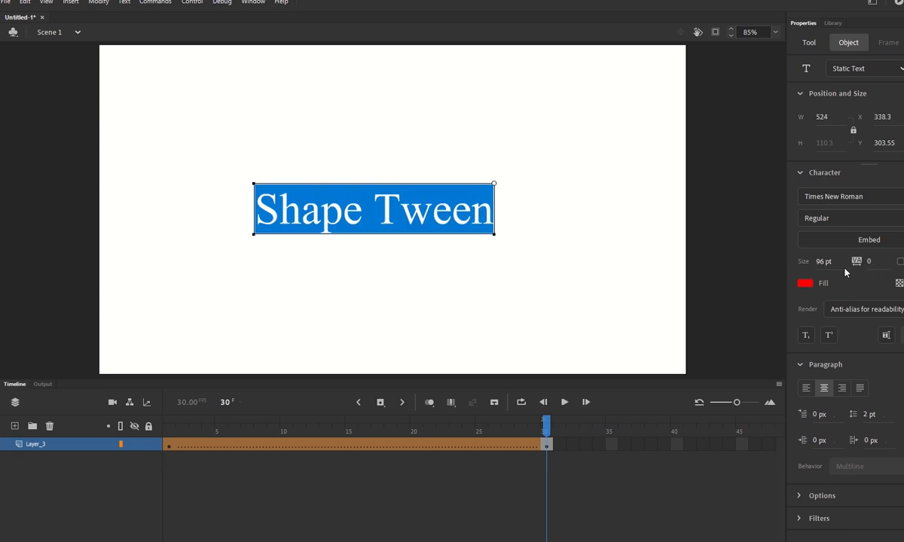
left_click(821, 264)
type("150")
key("Return")
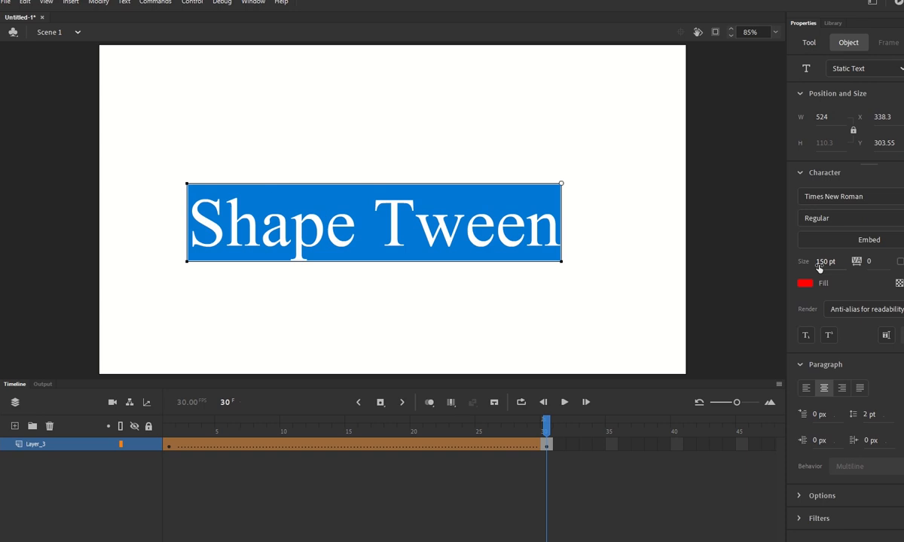
key("Escape")
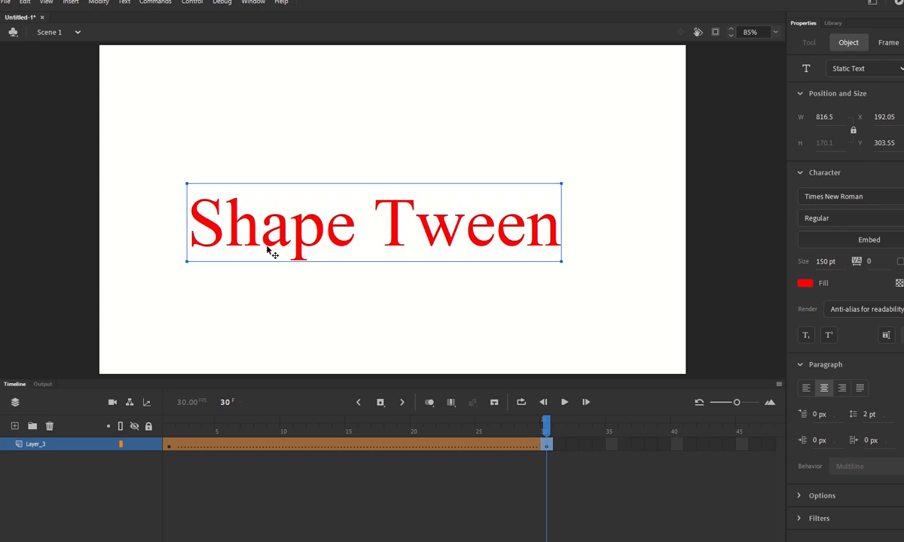
left_click_drag(397, 235, 407, 226)
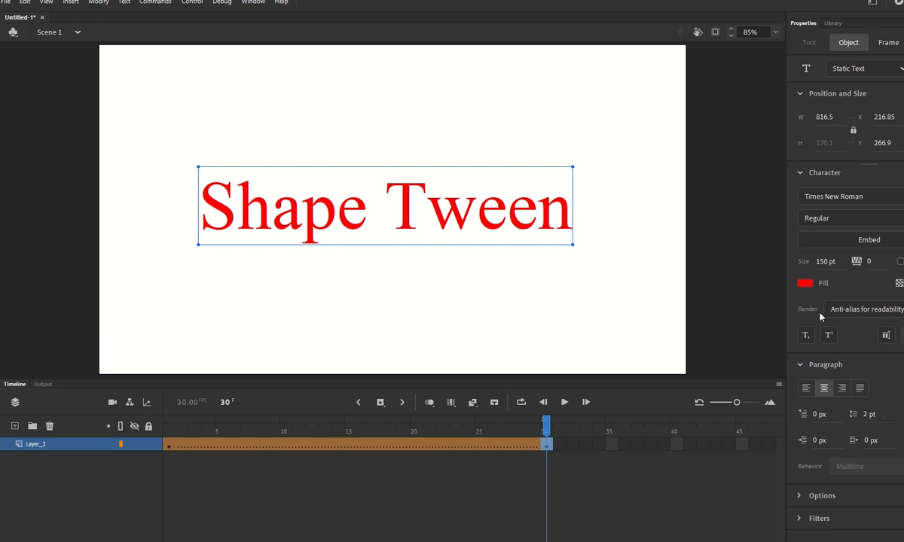
- Scrub the opening frames of the tween to check how the star changes into the text
left_click(547, 446)
left_click(168, 420)
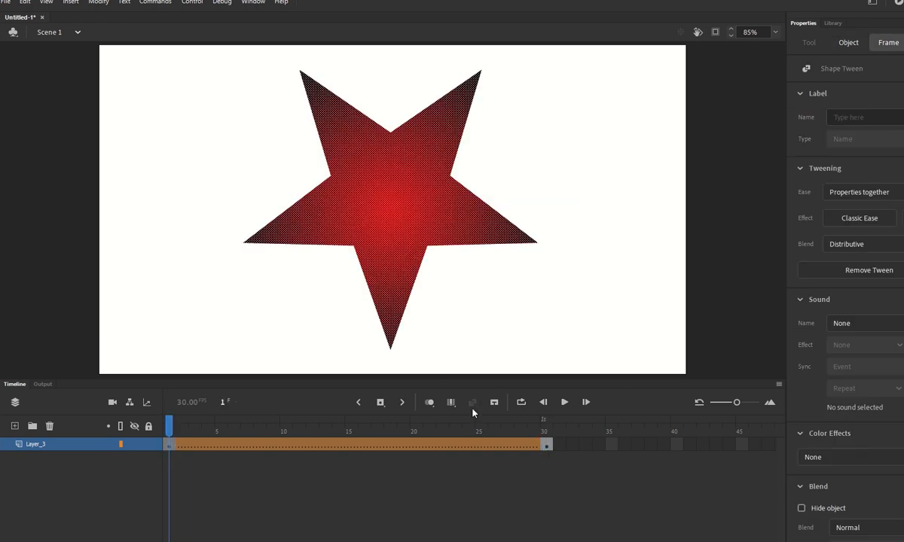
left_click(427, 416)
left_click(227, 435)
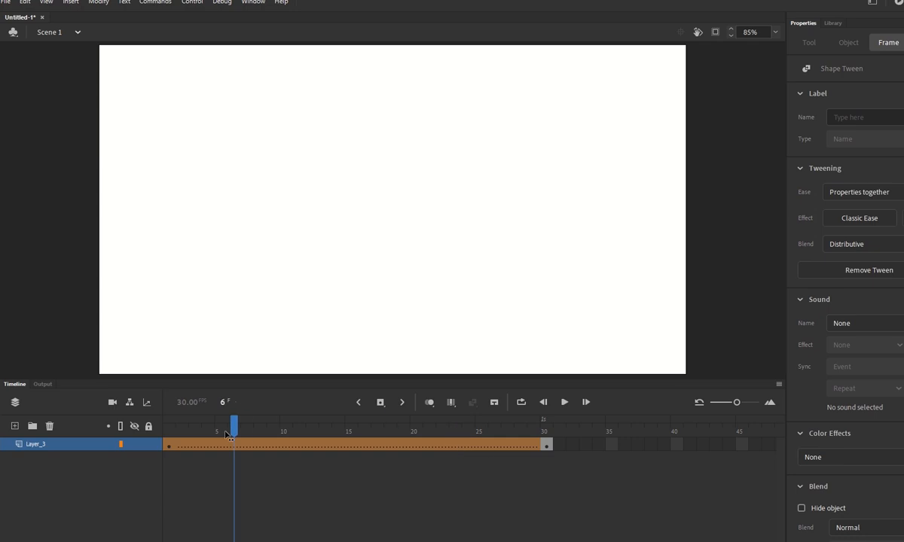
left_click_drag(226, 433, 175, 449)
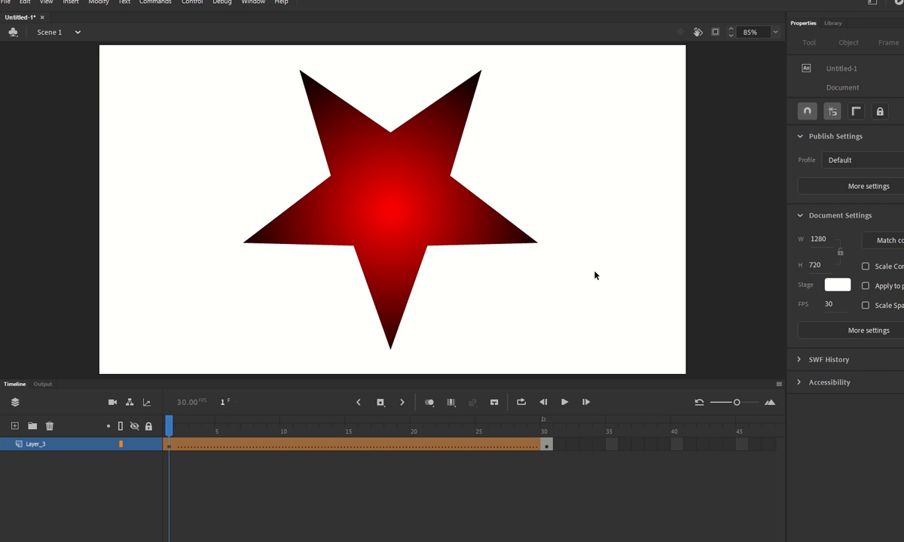
- Compare the object type of the star on frame 1 with that of the text at keyframe 30
left_click(410, 186)
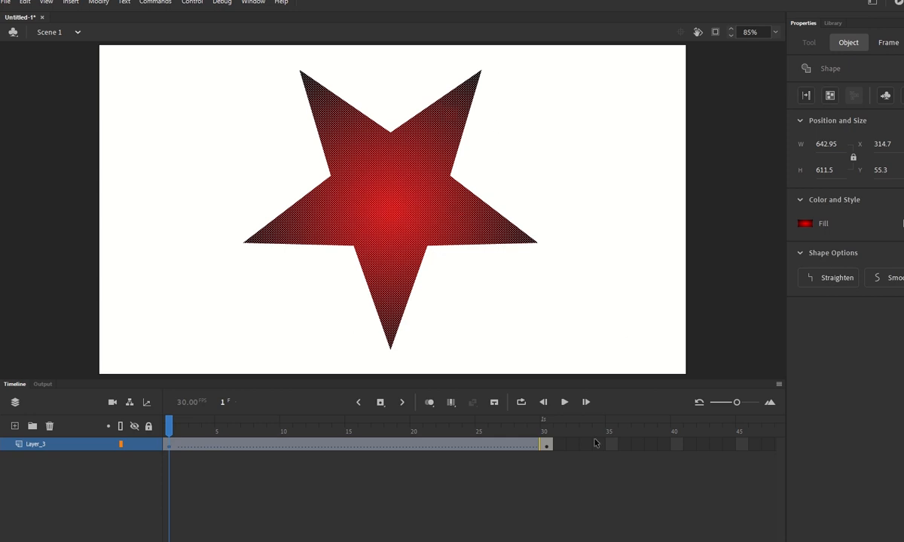
left_click(546, 444)
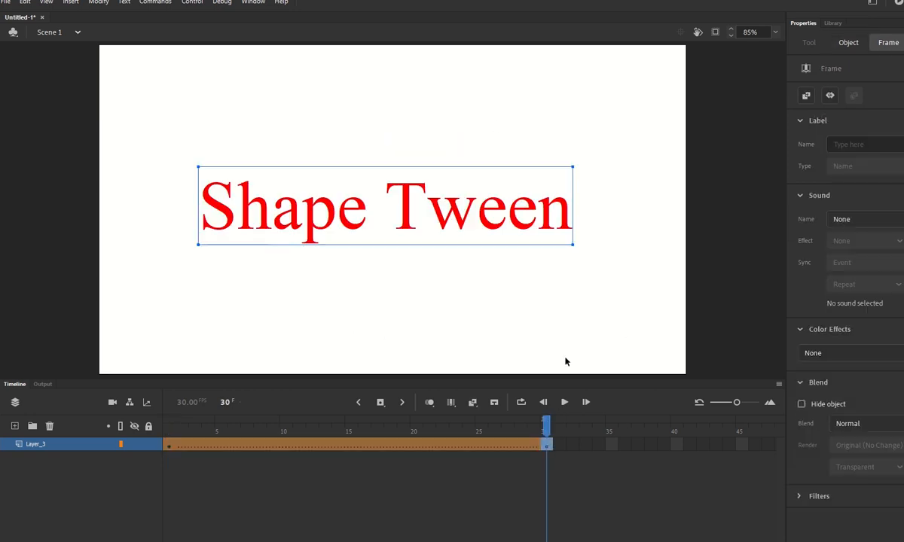
left_click(537, 246)
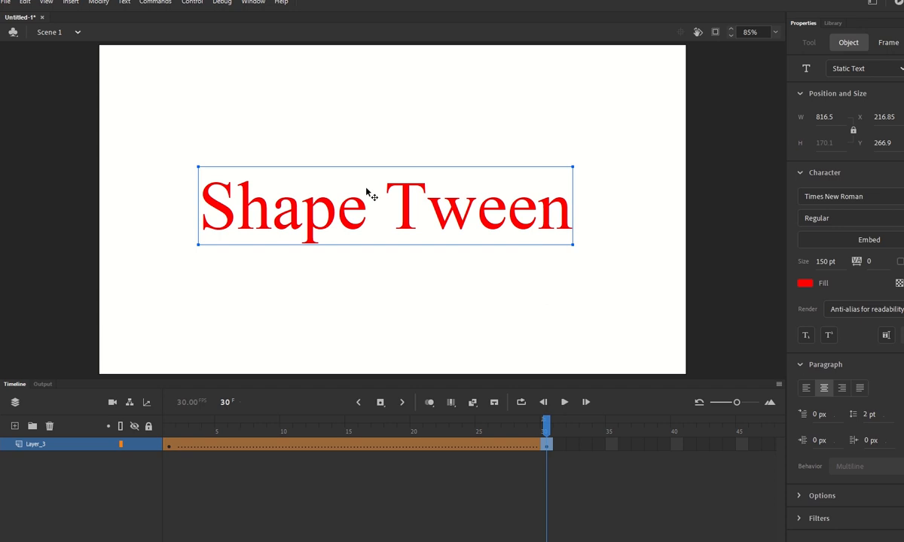
double_click(423, 220)
double_click(442, 221)
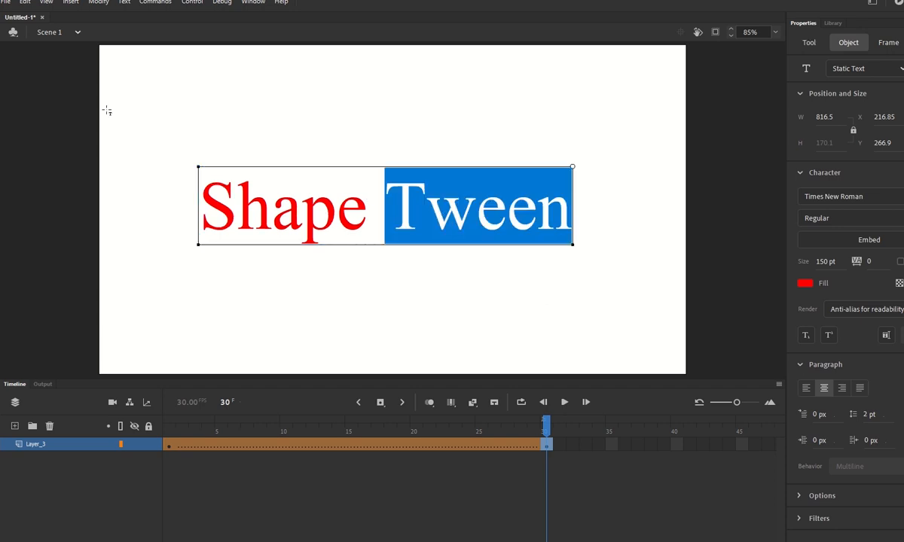
key("Escape")
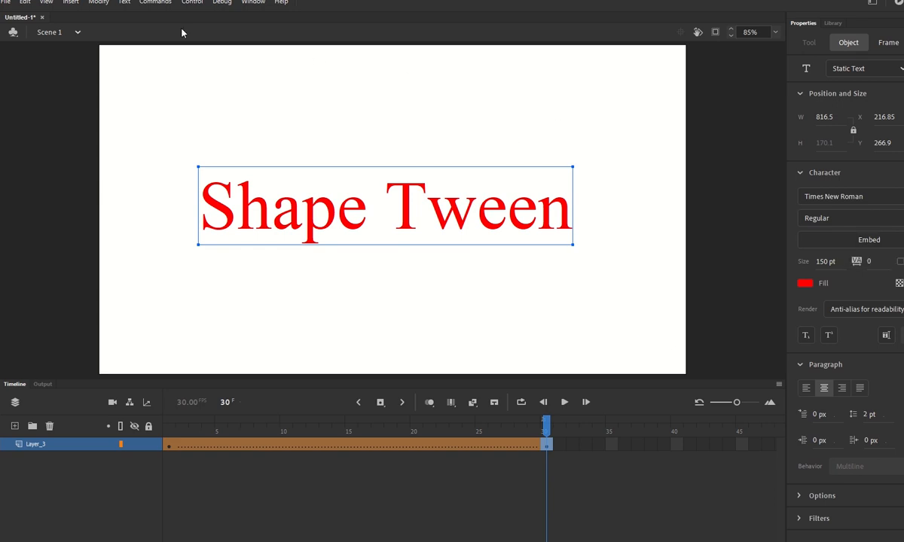
left_click(99, 2)
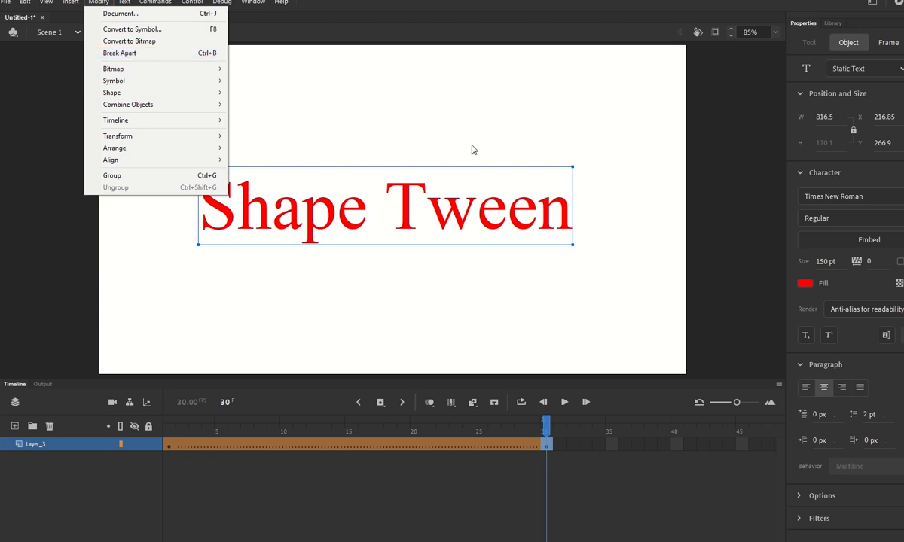
left_click(607, 148)
left_click(607, 148)
left_click(555, 204)
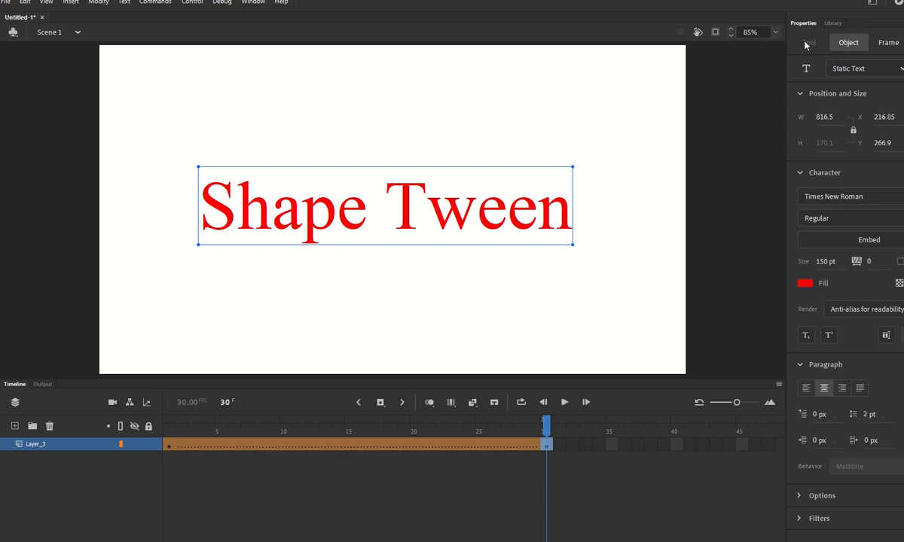
left_click(888, 42)
left_click(903, 42)
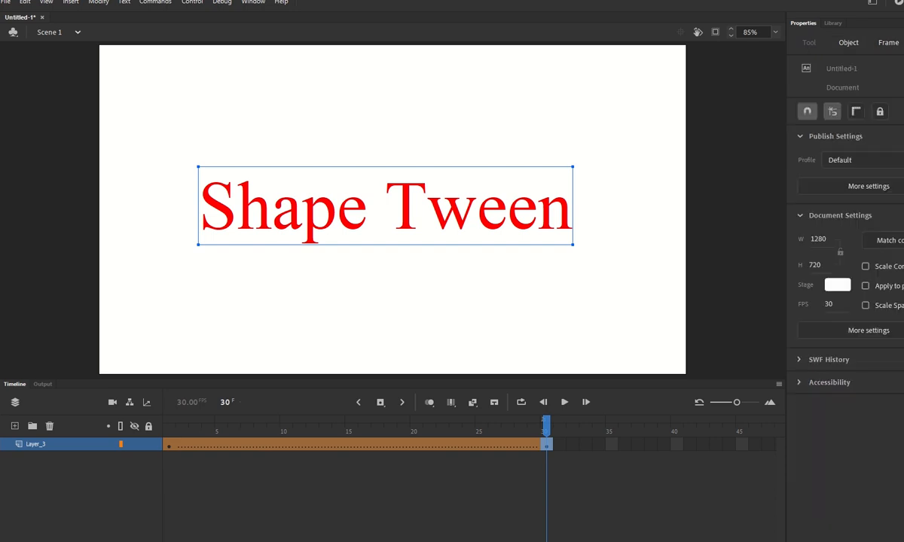
- Break the "Shape Tween" text at keyframe 30 apart into individual letters
left_click(888, 43)
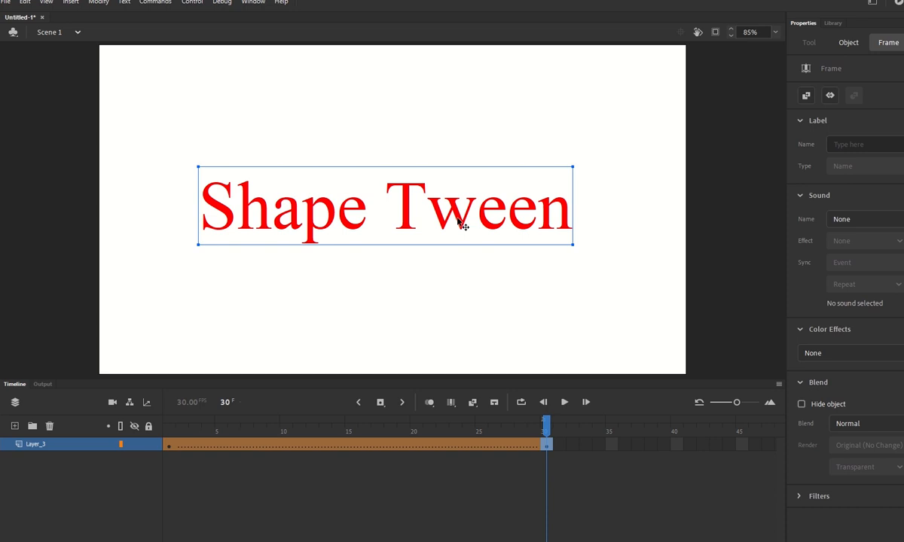
left_click(461, 223)
key("ctrl+b")
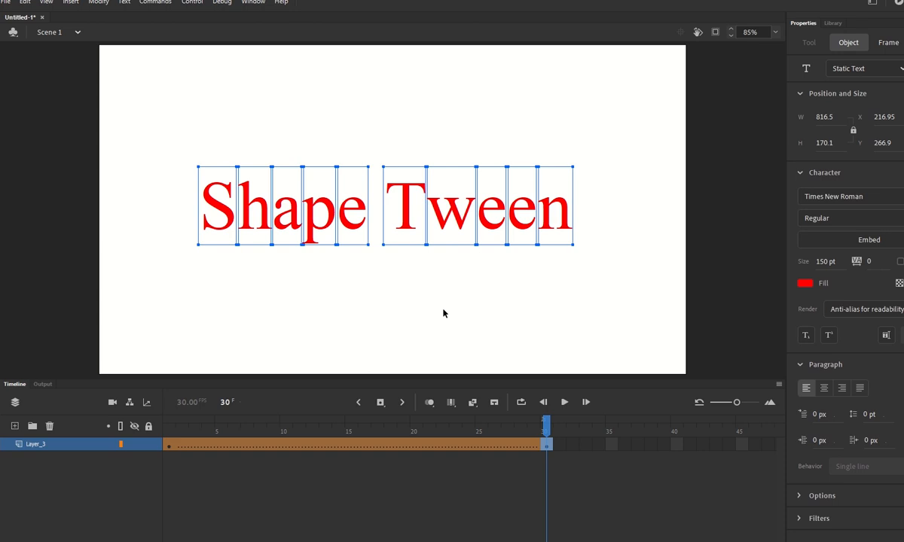
- Examine the separated letters one at a time, from the S through the T
left_click(255, 307)
left_click(224, 227)
left_click(258, 222)
left_click(280, 224)
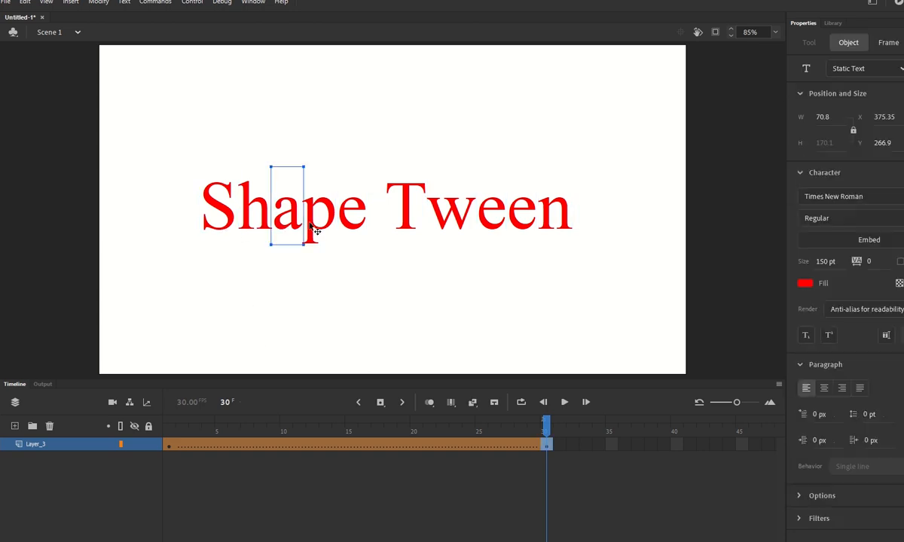
left_click(311, 222)
left_click(363, 223)
left_click(365, 223)
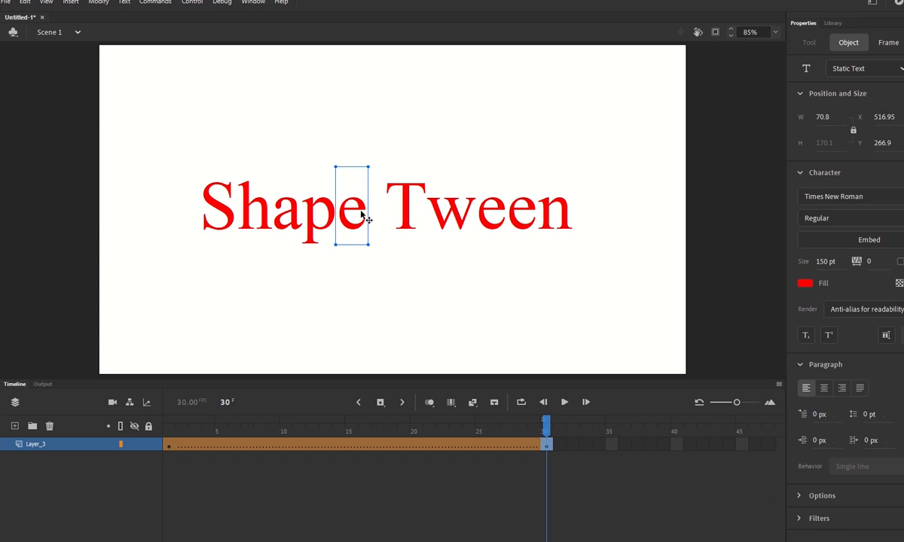
left_click(381, 214)
left_click(411, 228)
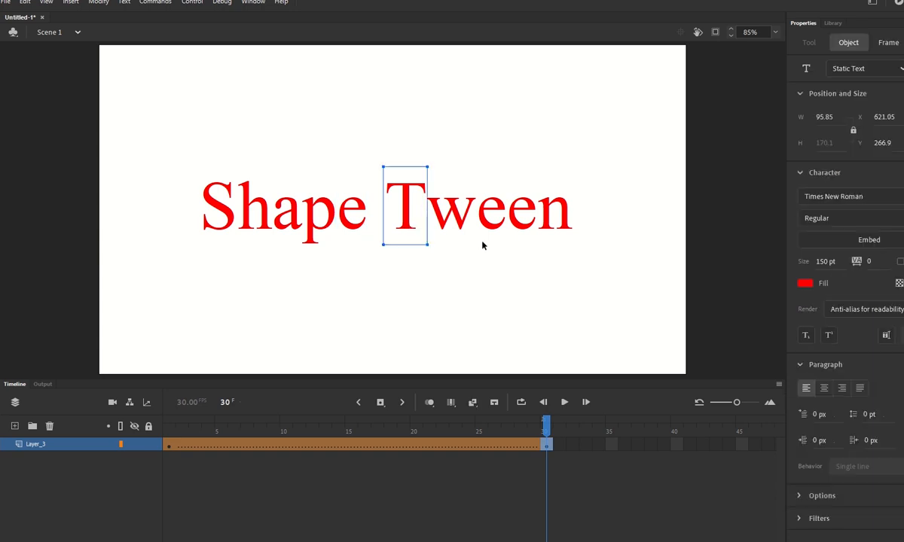
- Select all the separate letters at keyframe 30 and break them apart into raw shapes
left_click_drag(606, 127, 168, 302)
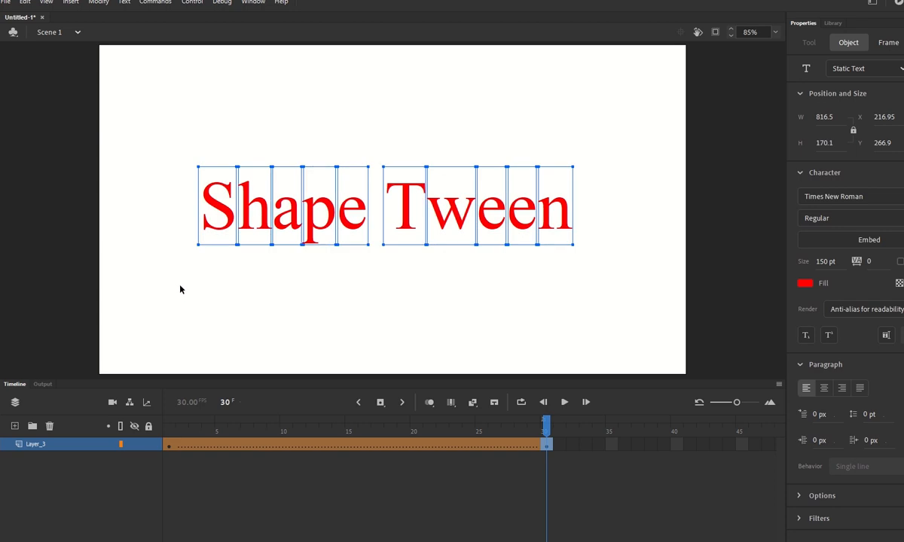
key("ctrl+b")
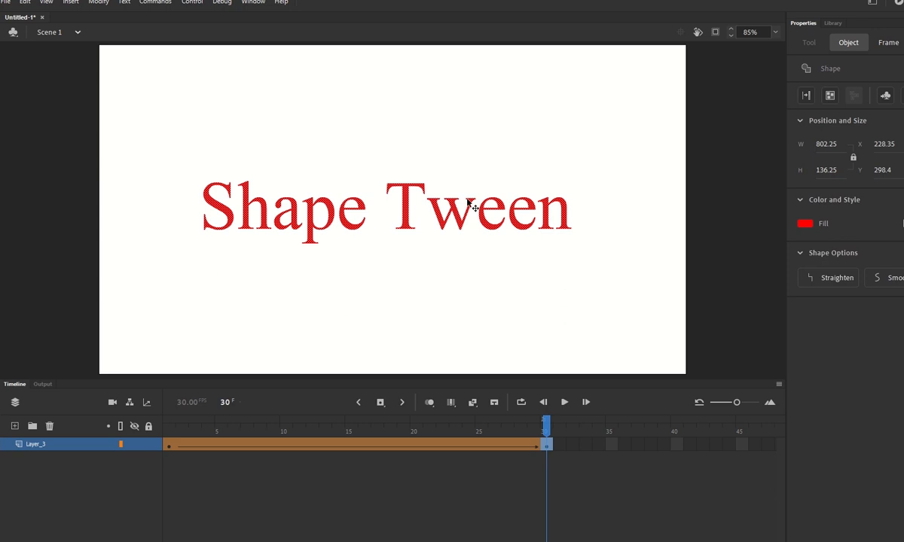
left_click(434, 249)
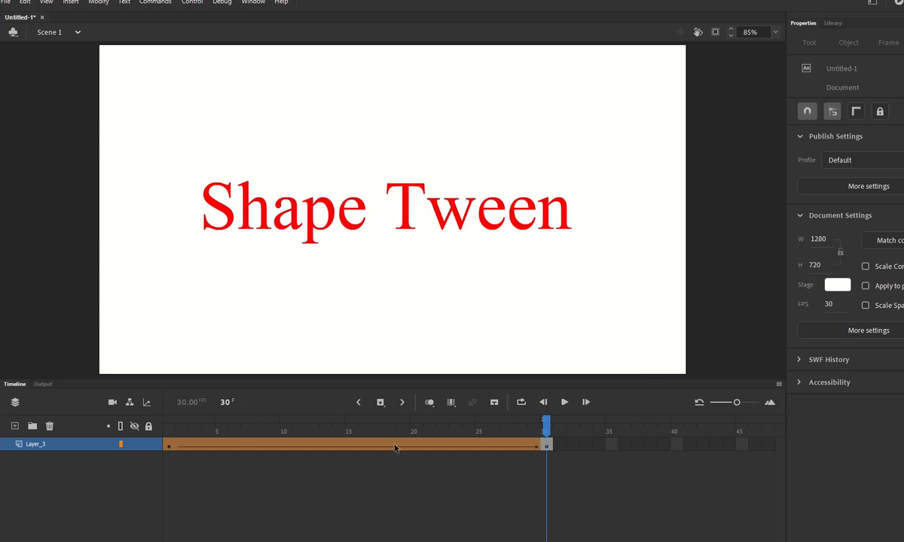
- Play the star-to-text shape tween from frame 1 and return the playhead to the start
left_click_drag(550, 431, 145, 442)
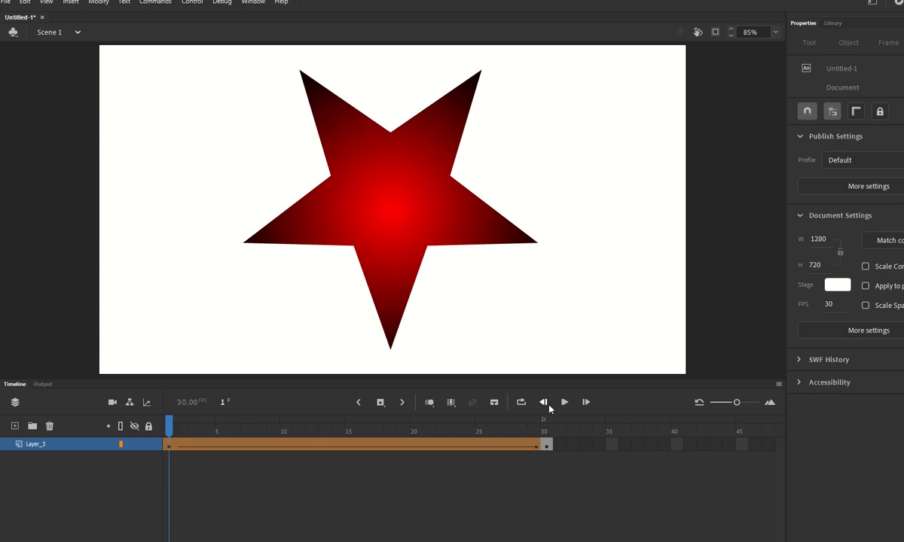
left_click(563, 402)
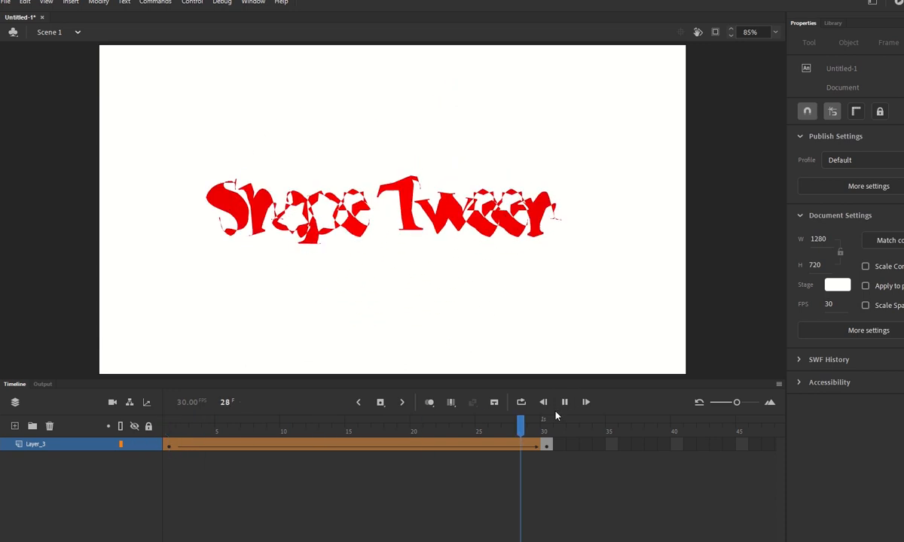
left_click_drag(514, 426, 122, 408)
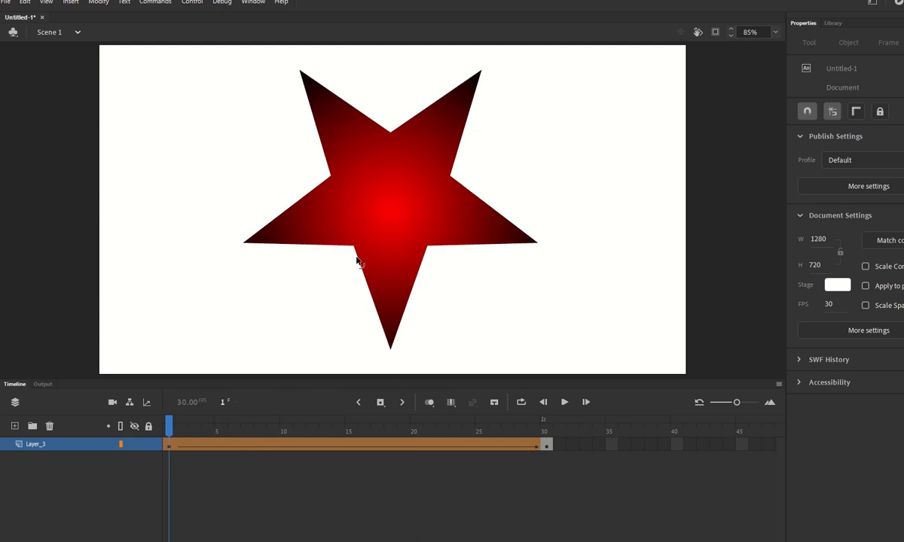
- Display the anchor points of all letter shapes at keyframe 30 and examine them up close
left_click(546, 444)
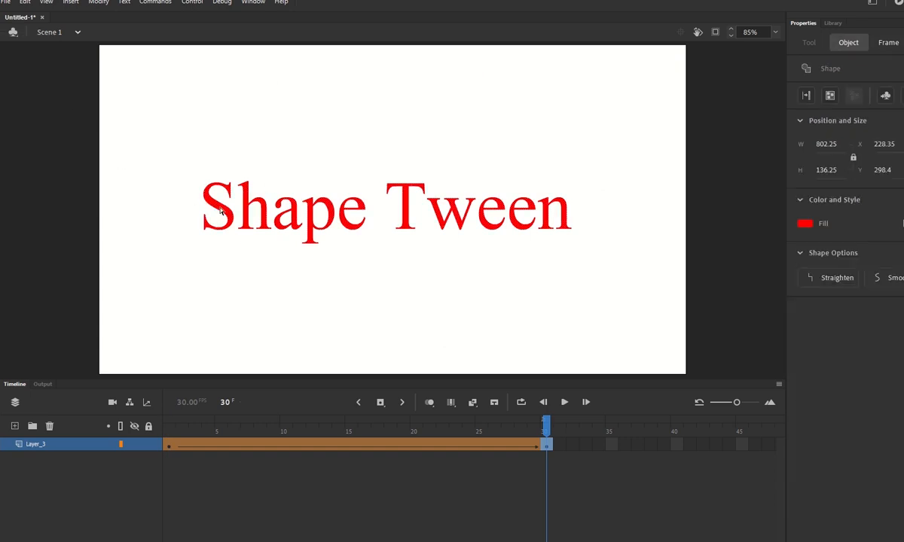
left_click(196, 215)
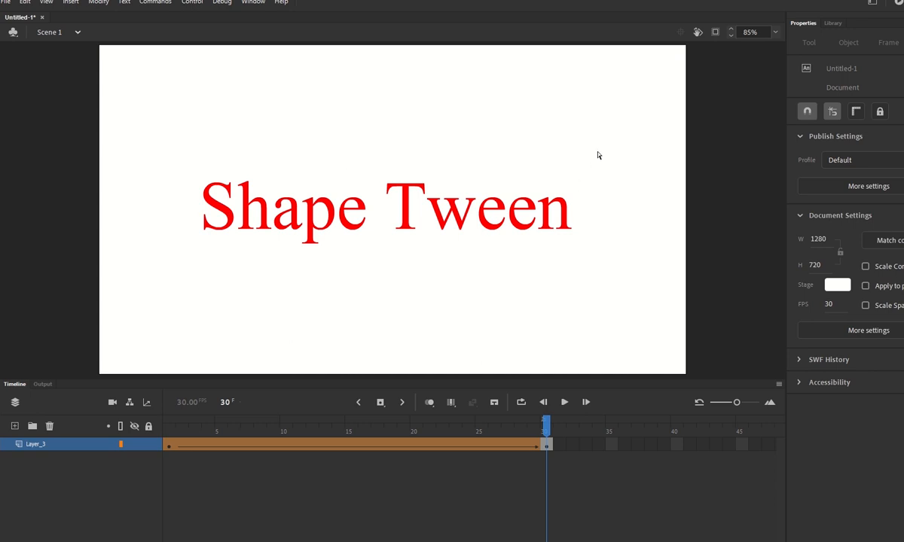
left_click_drag(596, 137, 166, 284)
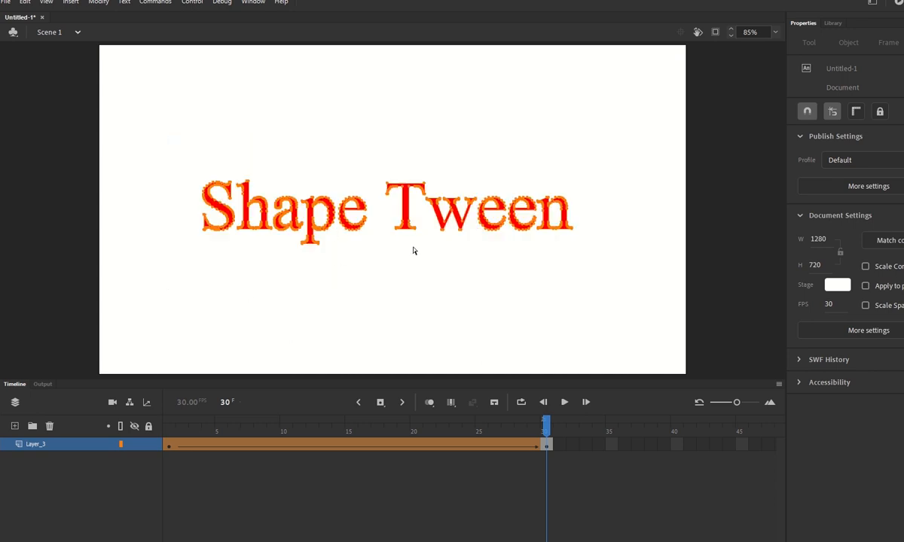
scroll(328, 219, "up", 1)
scroll(326, 217, "up", 1)
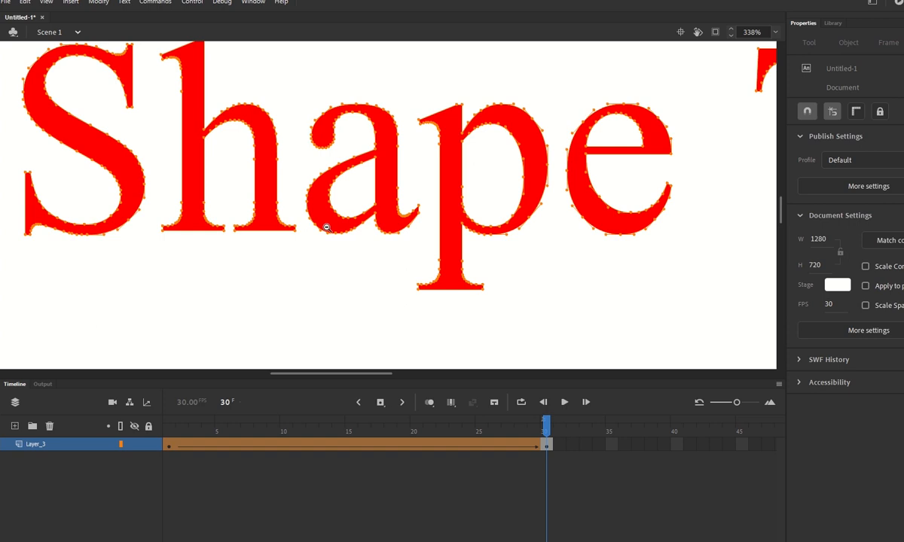
- Scrub the star-to-text shape tween back from frame 30 to frame 19 and return to keyframe 30
scroll(327, 228, "down", 1)
scroll(478, 250, "down", 1)
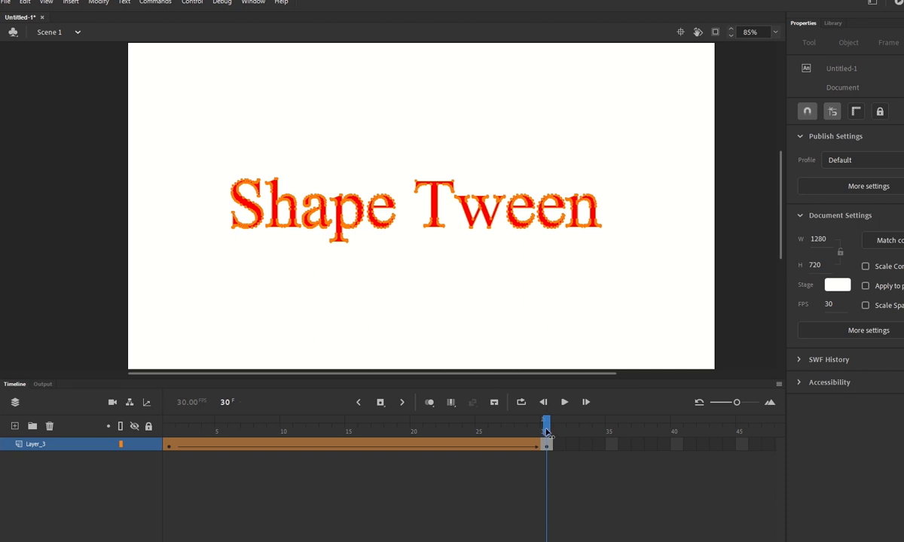
left_click_drag(547, 431, 429, 428)
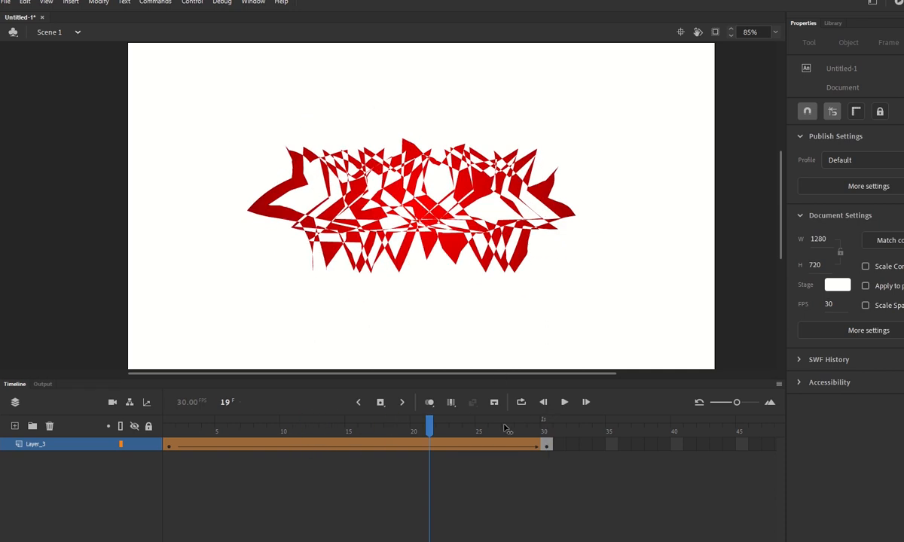
left_click_drag(506, 428, 661, 443)
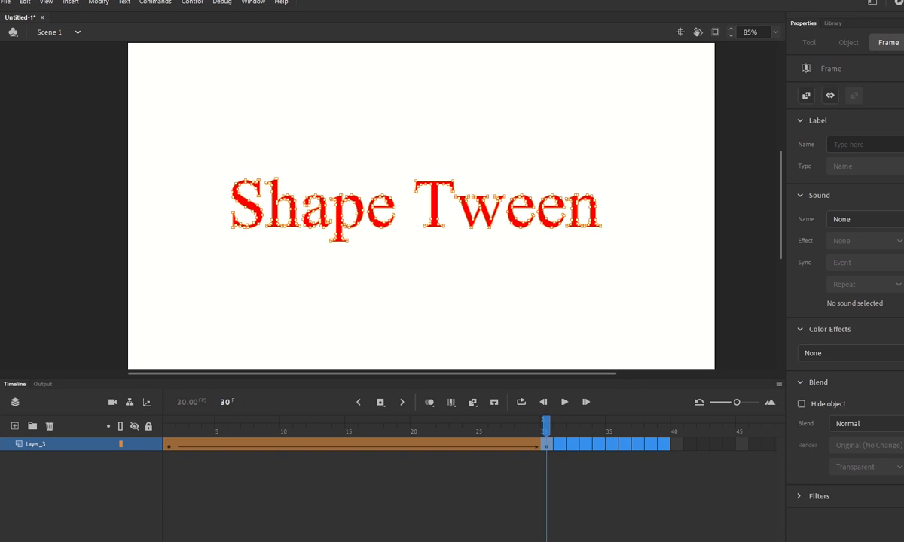
- Clear the anchor point display and select all the letter shapes of the "Shape Tween" text at keyframe 30
left_click(347, 135)
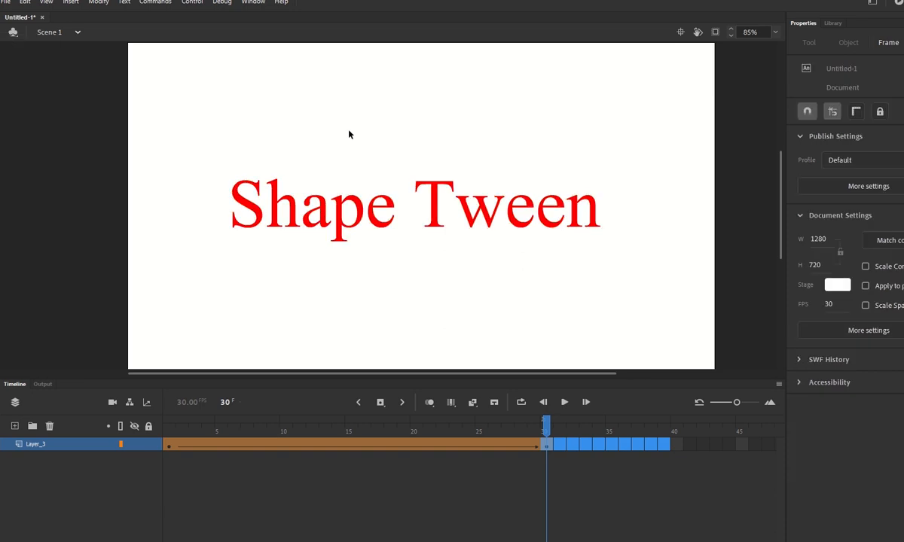
left_click_drag(197, 131, 663, 294)
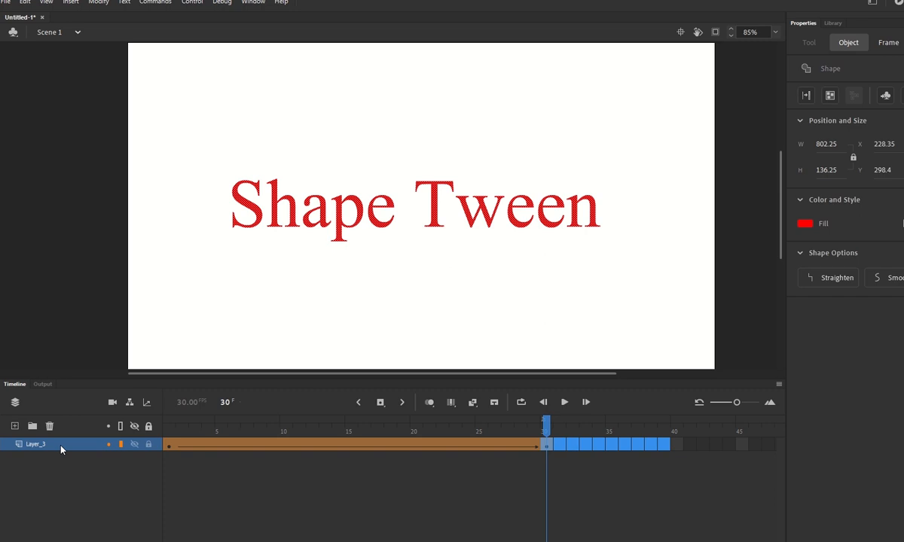
- Show the frame commands for the shape tween's first keyframe on Layer_3
right_click(171, 450)
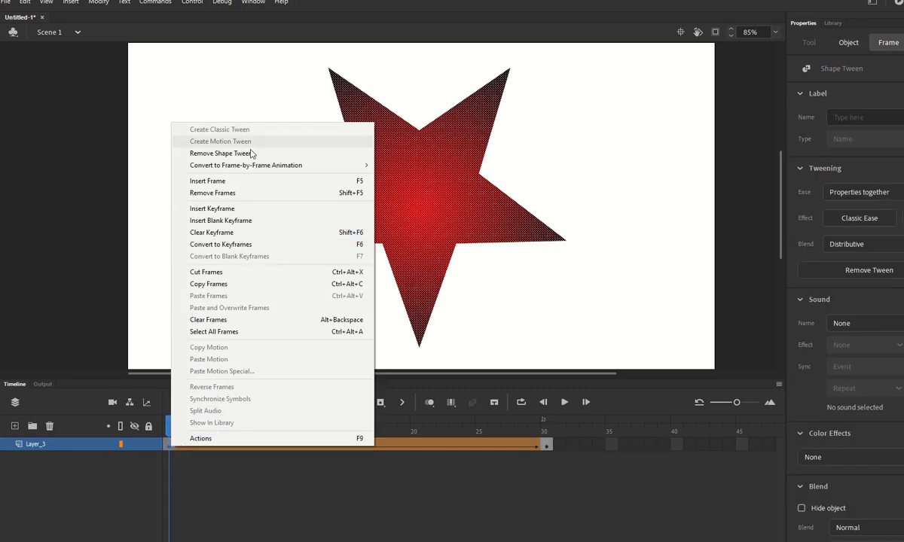